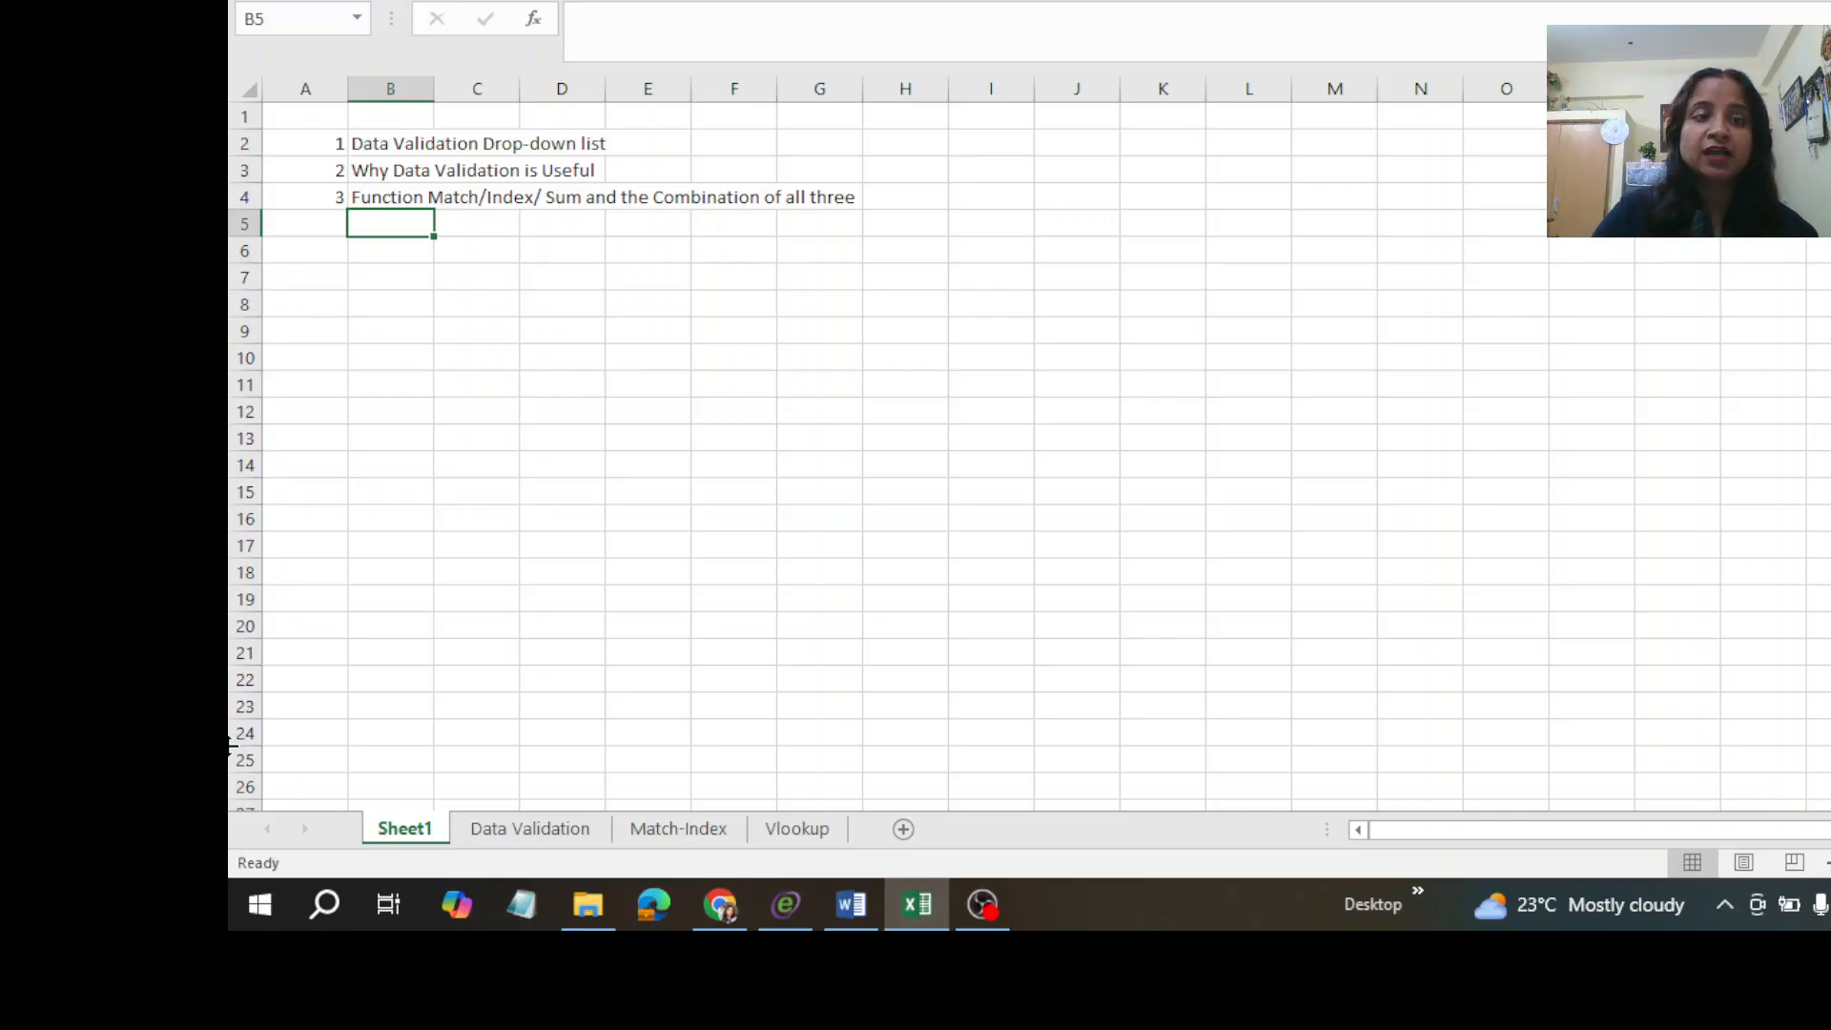
Open the Data Validation worksheet and select the price cell C8.
left_click(372, 202)
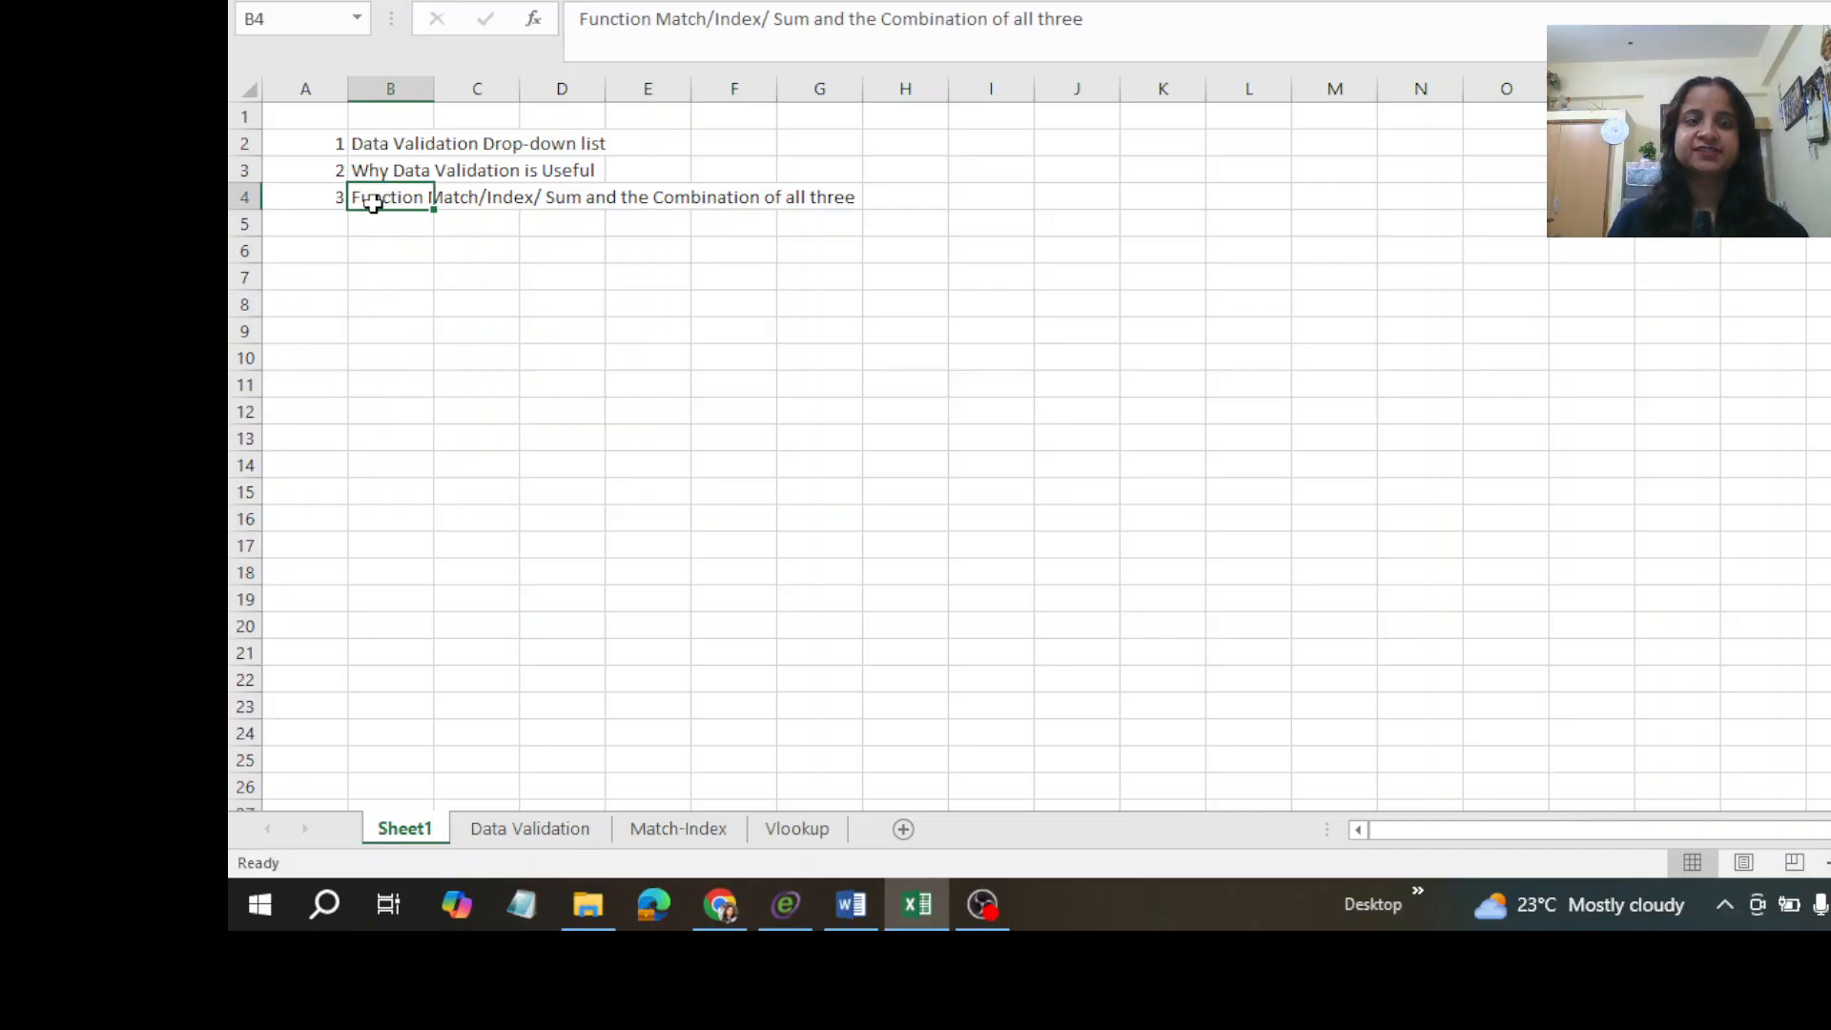
left_click(532, 839)
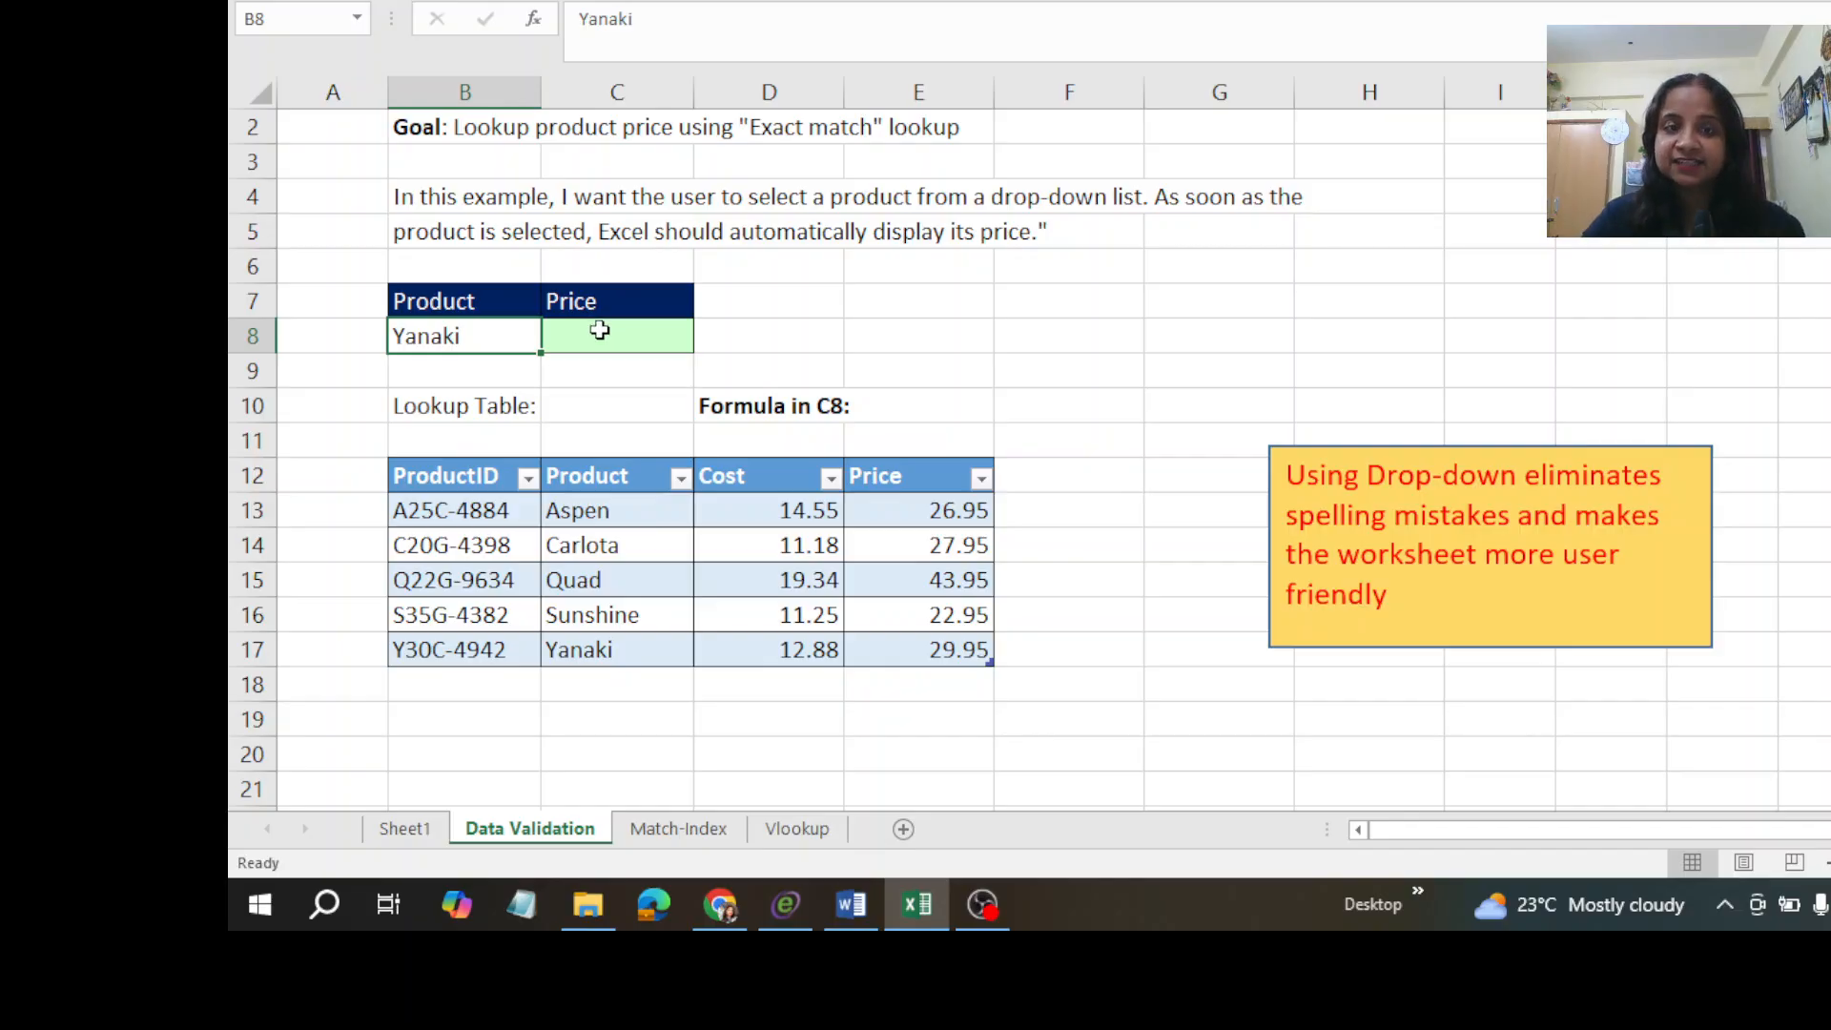
left_click(599, 329)
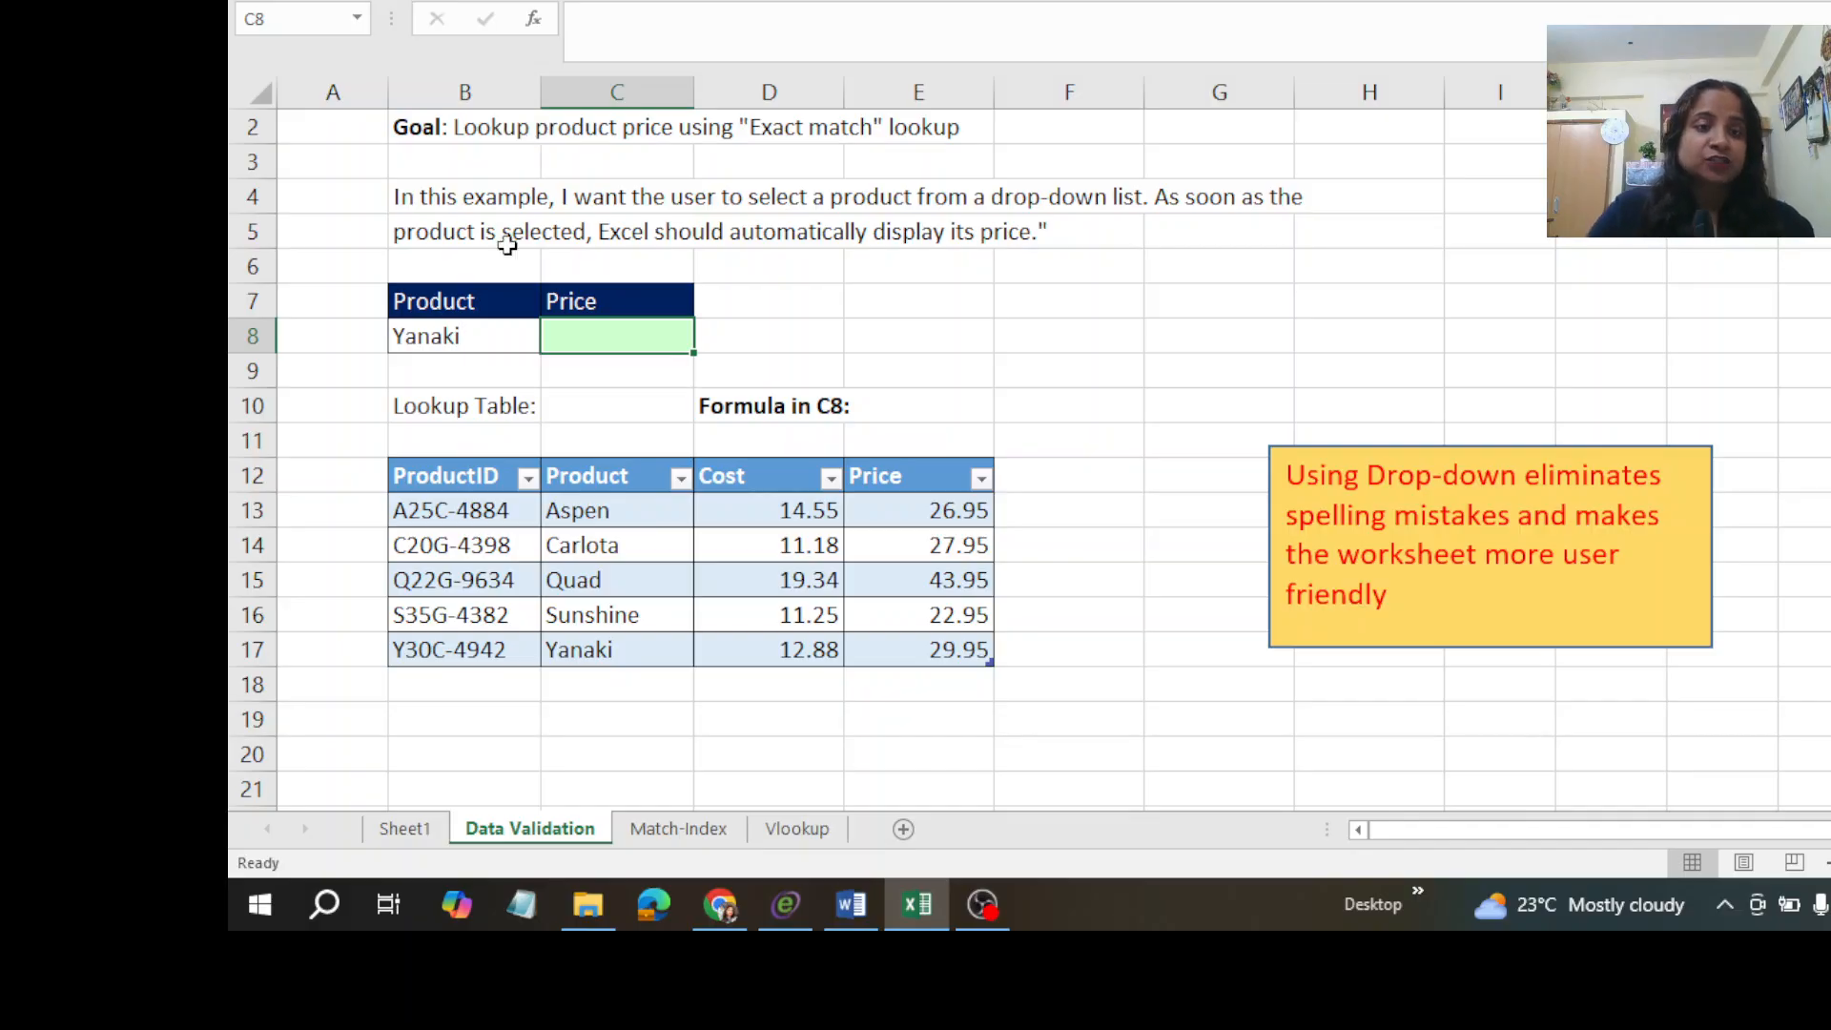
Start a data validation rule on product cell B8 that allows only List entries.
left_click(484, 344)
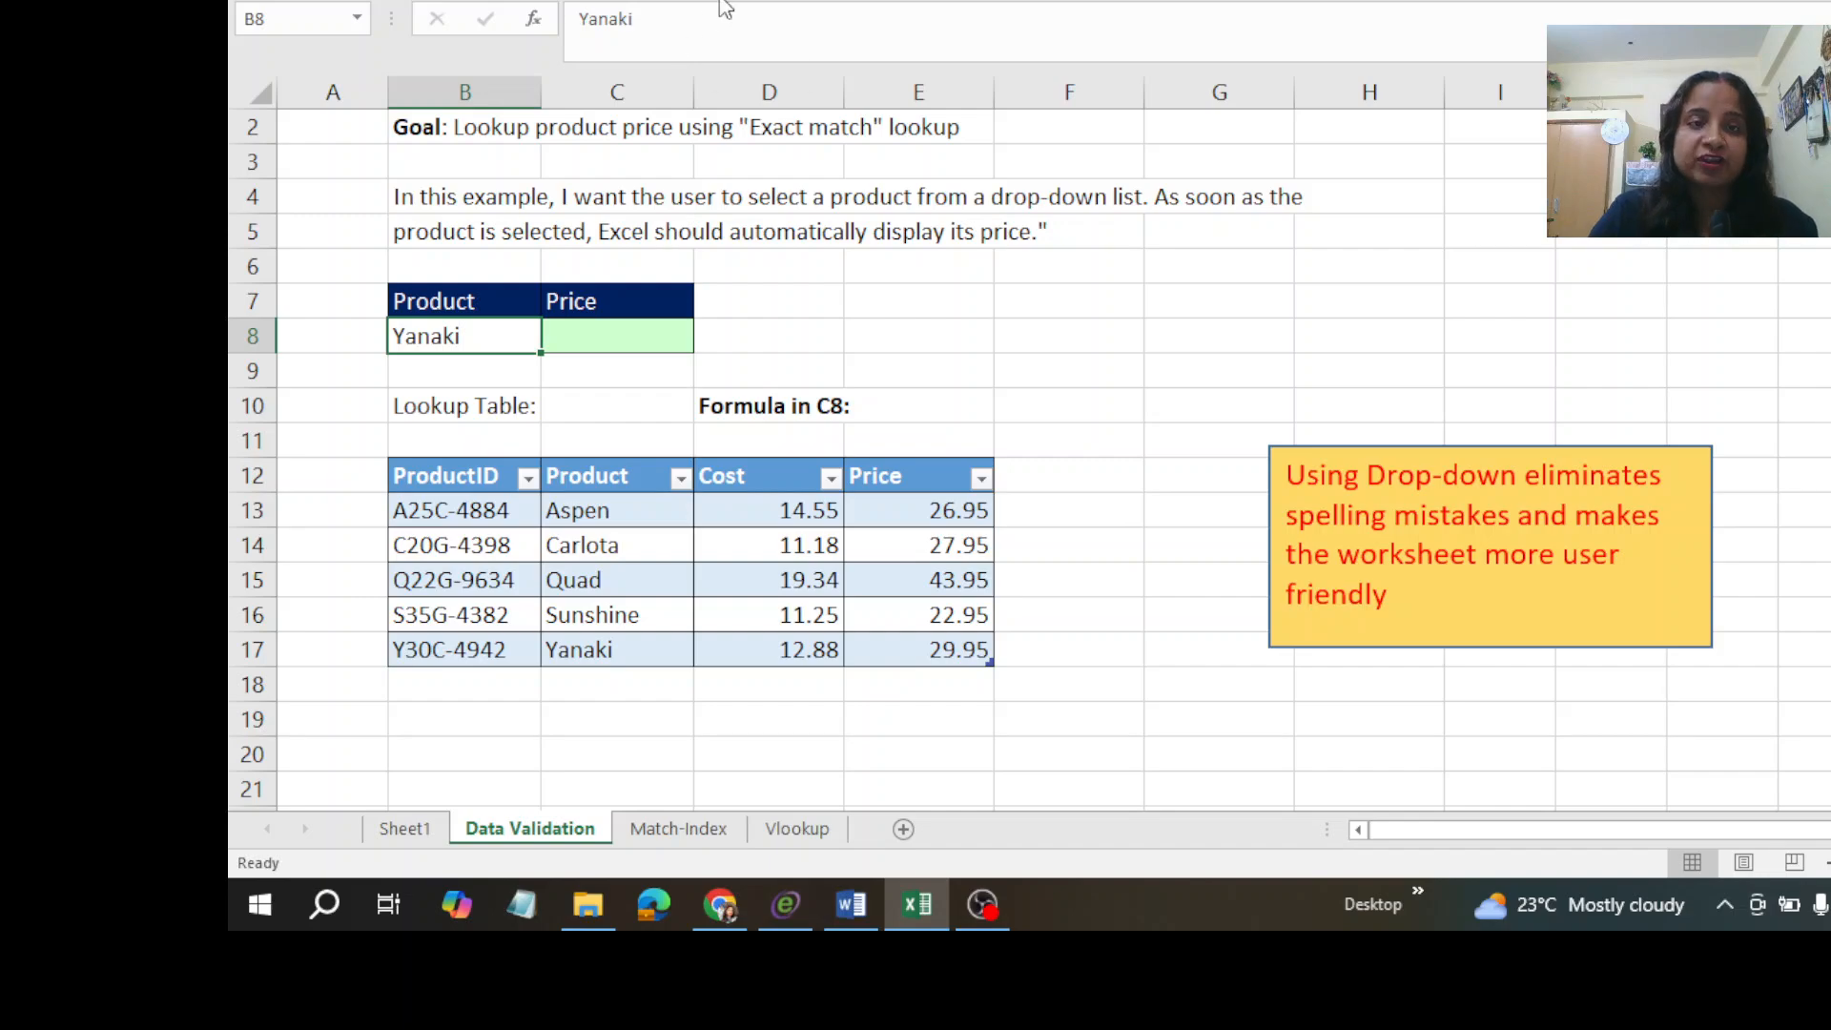
left_click(673, 1)
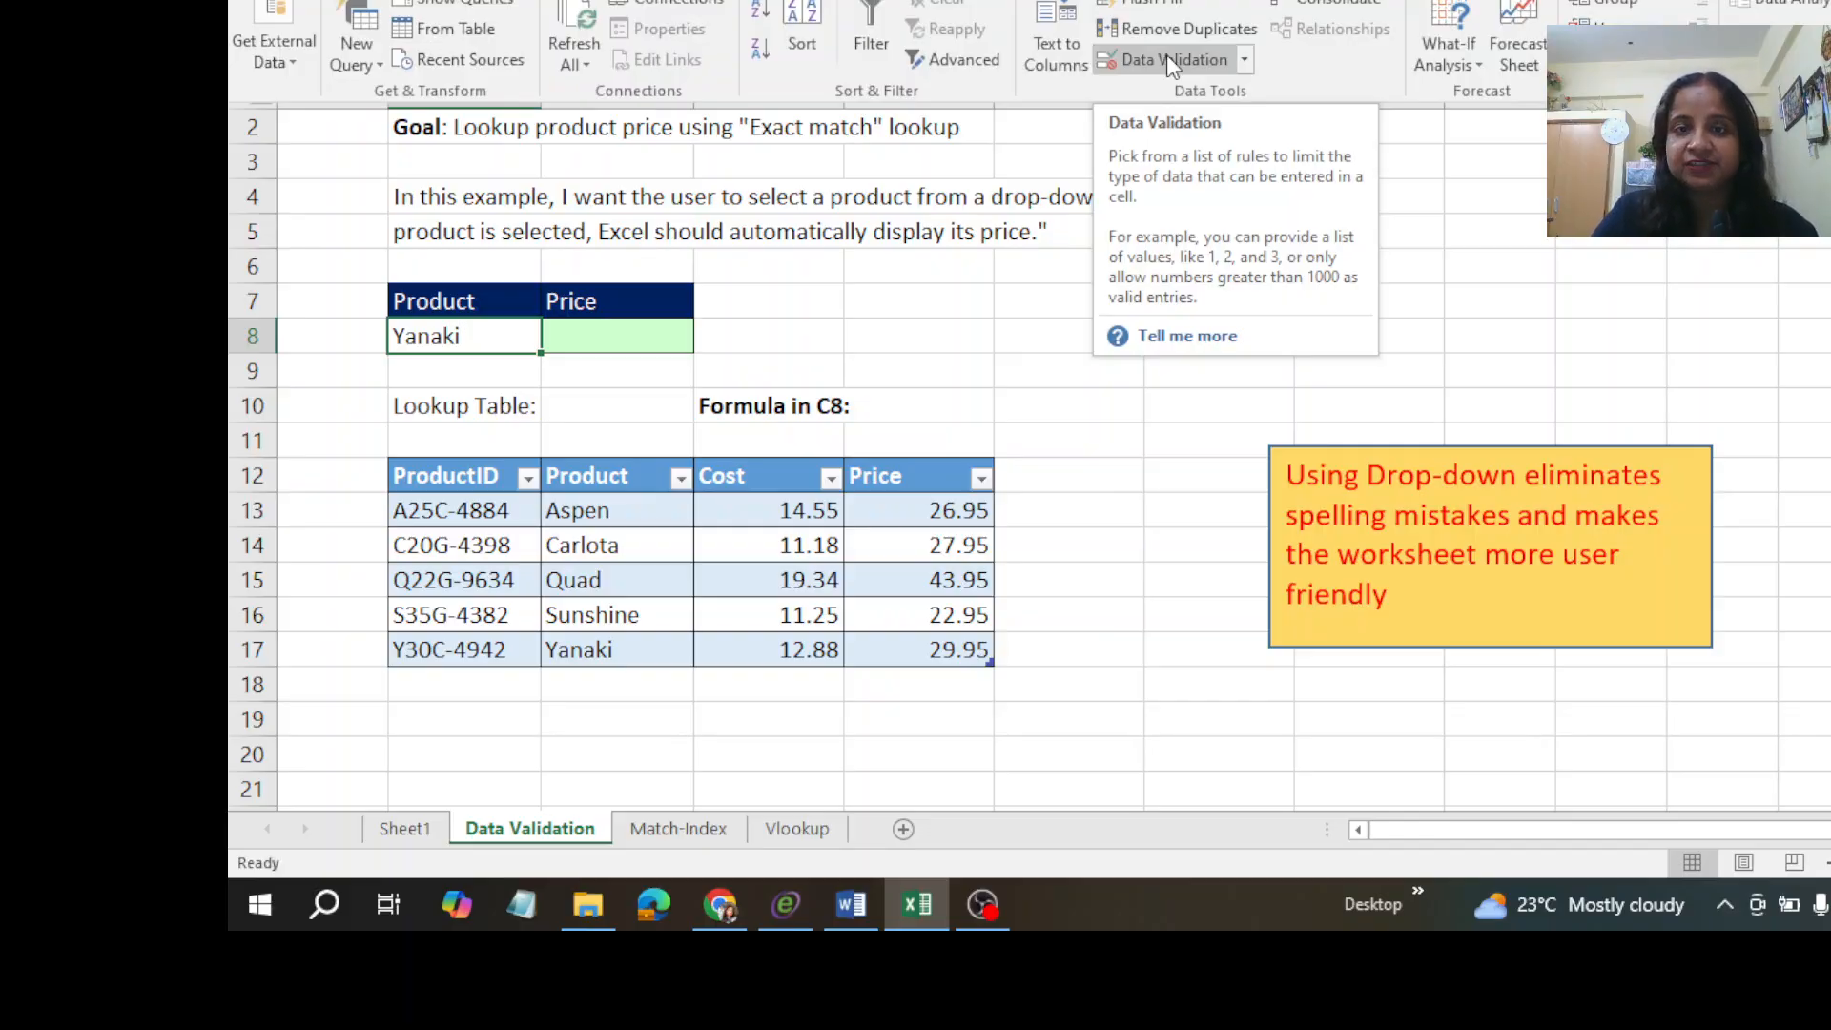
left_click(1243, 63)
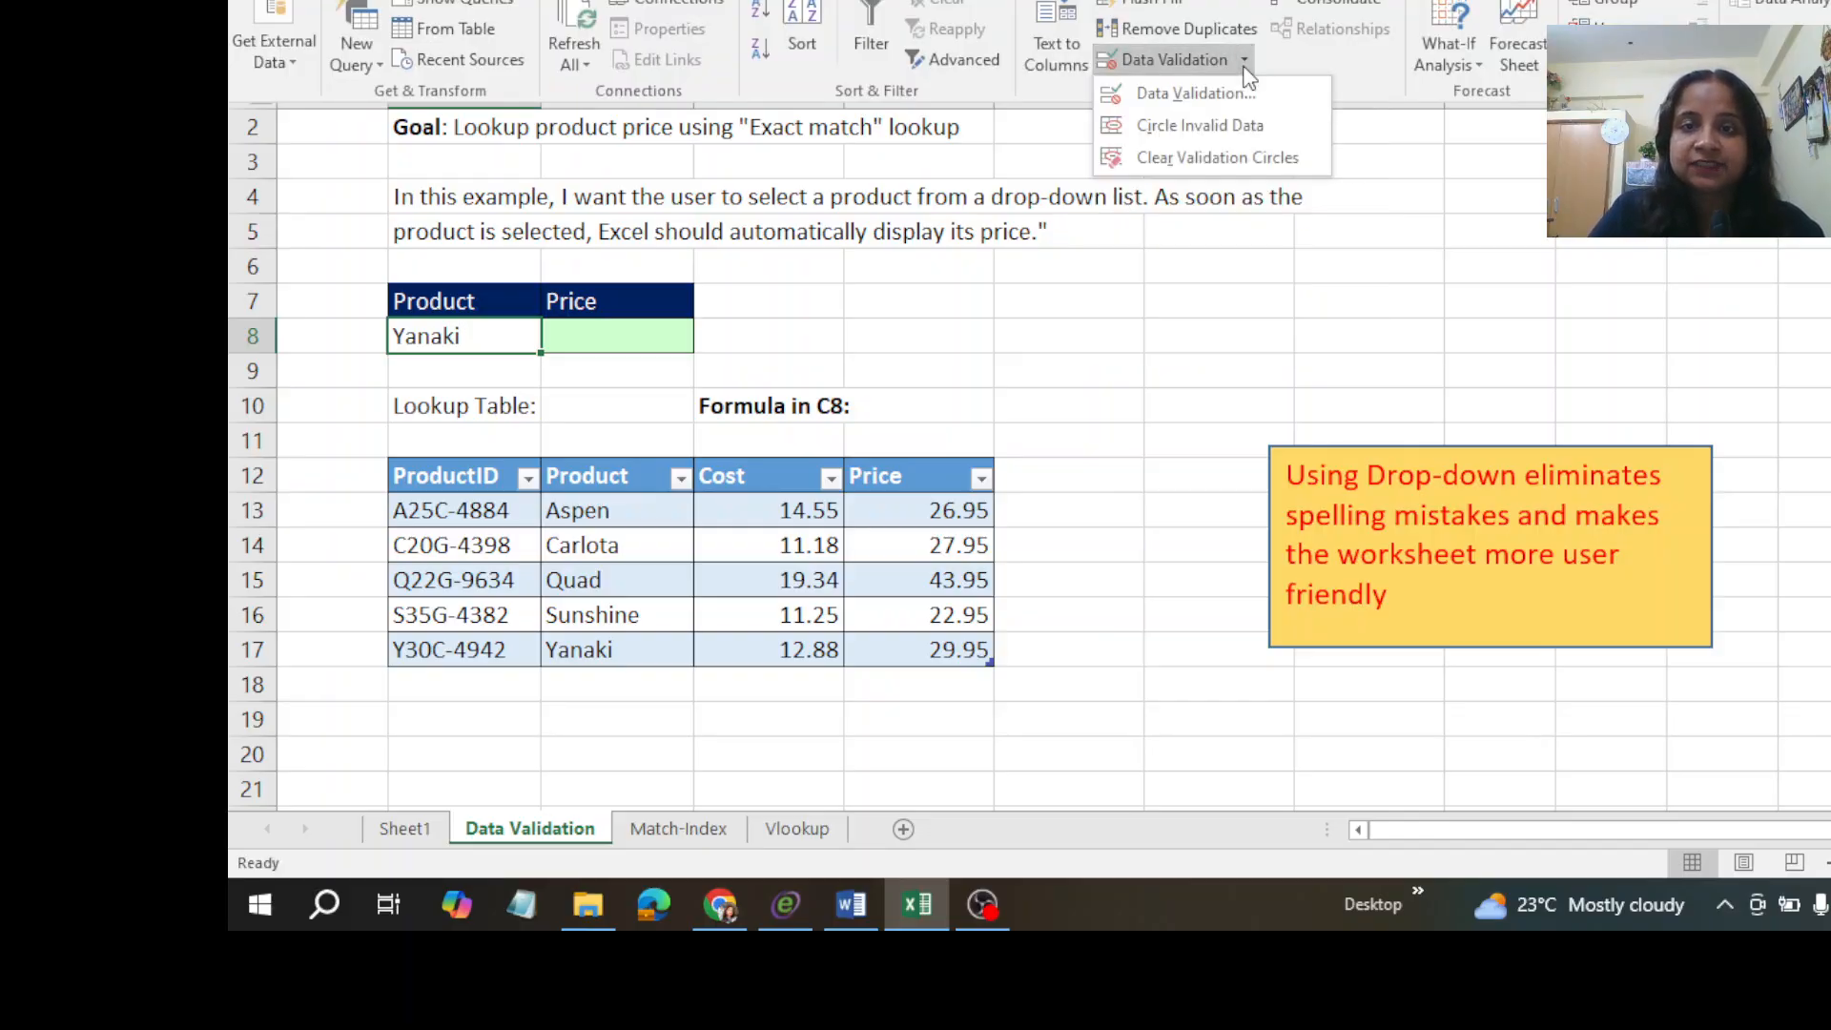
left_click(1199, 94)
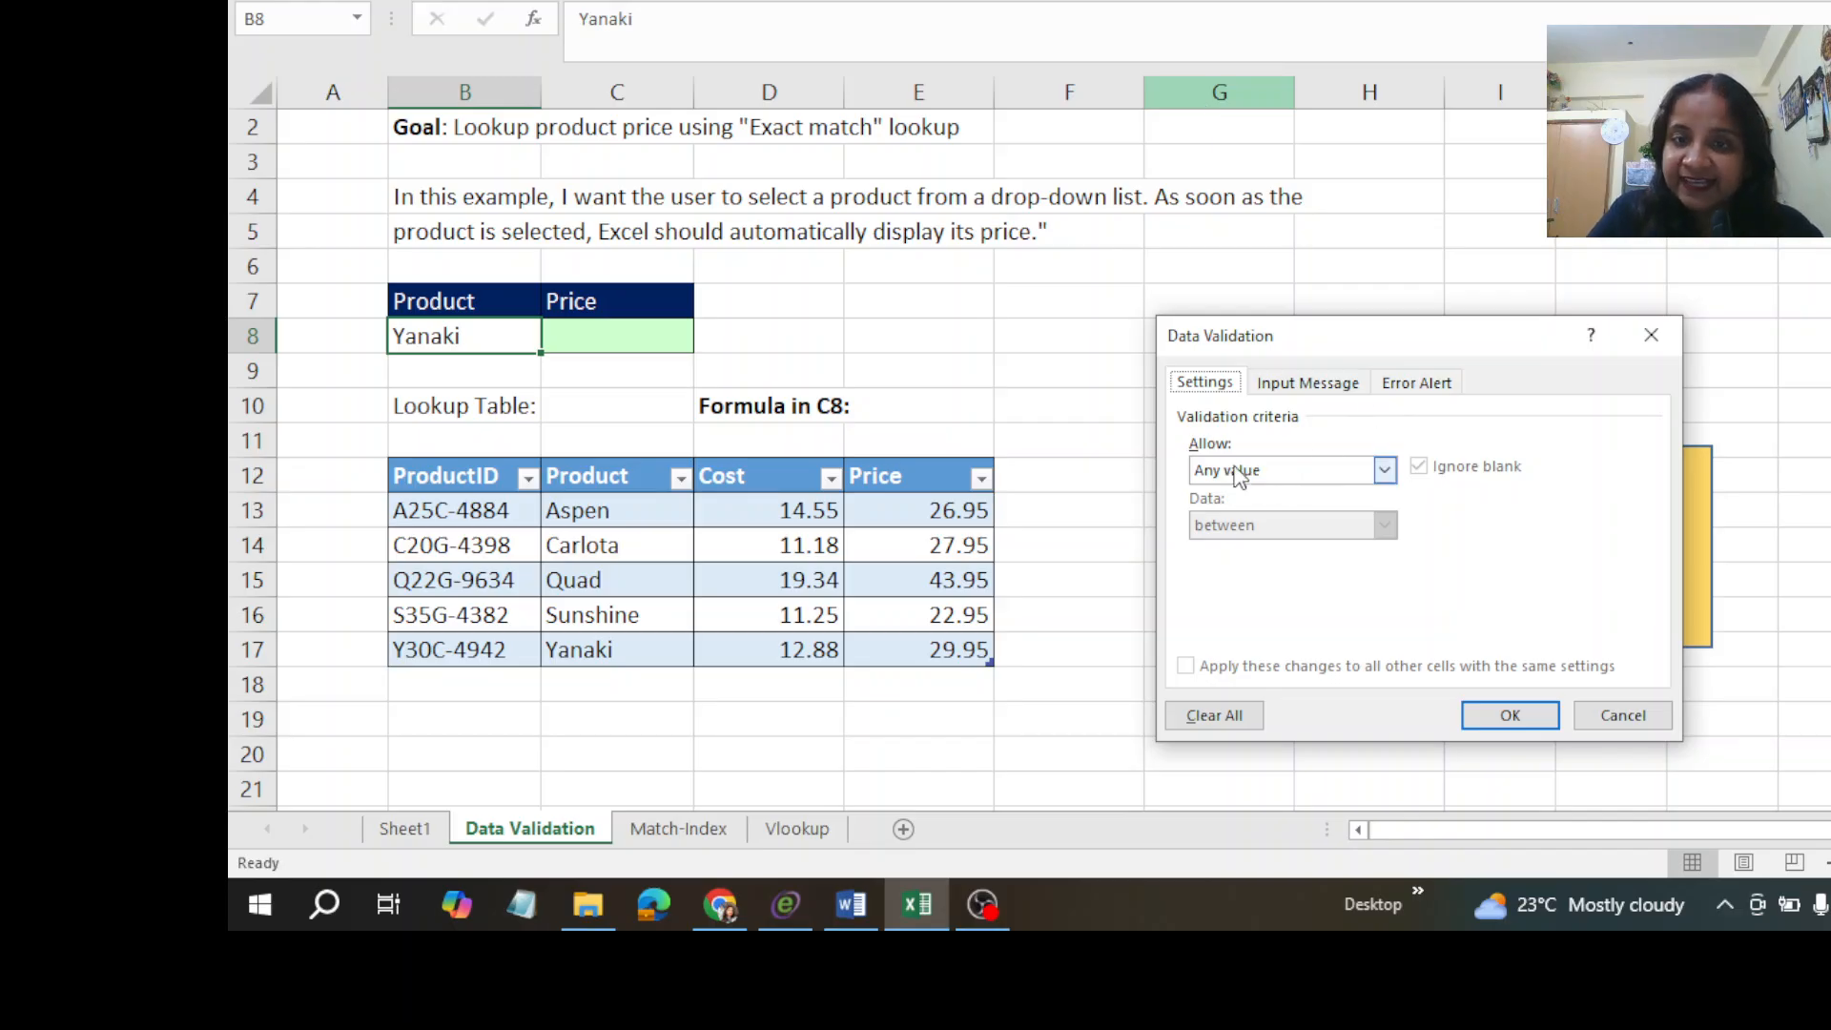
left_click(1385, 470)
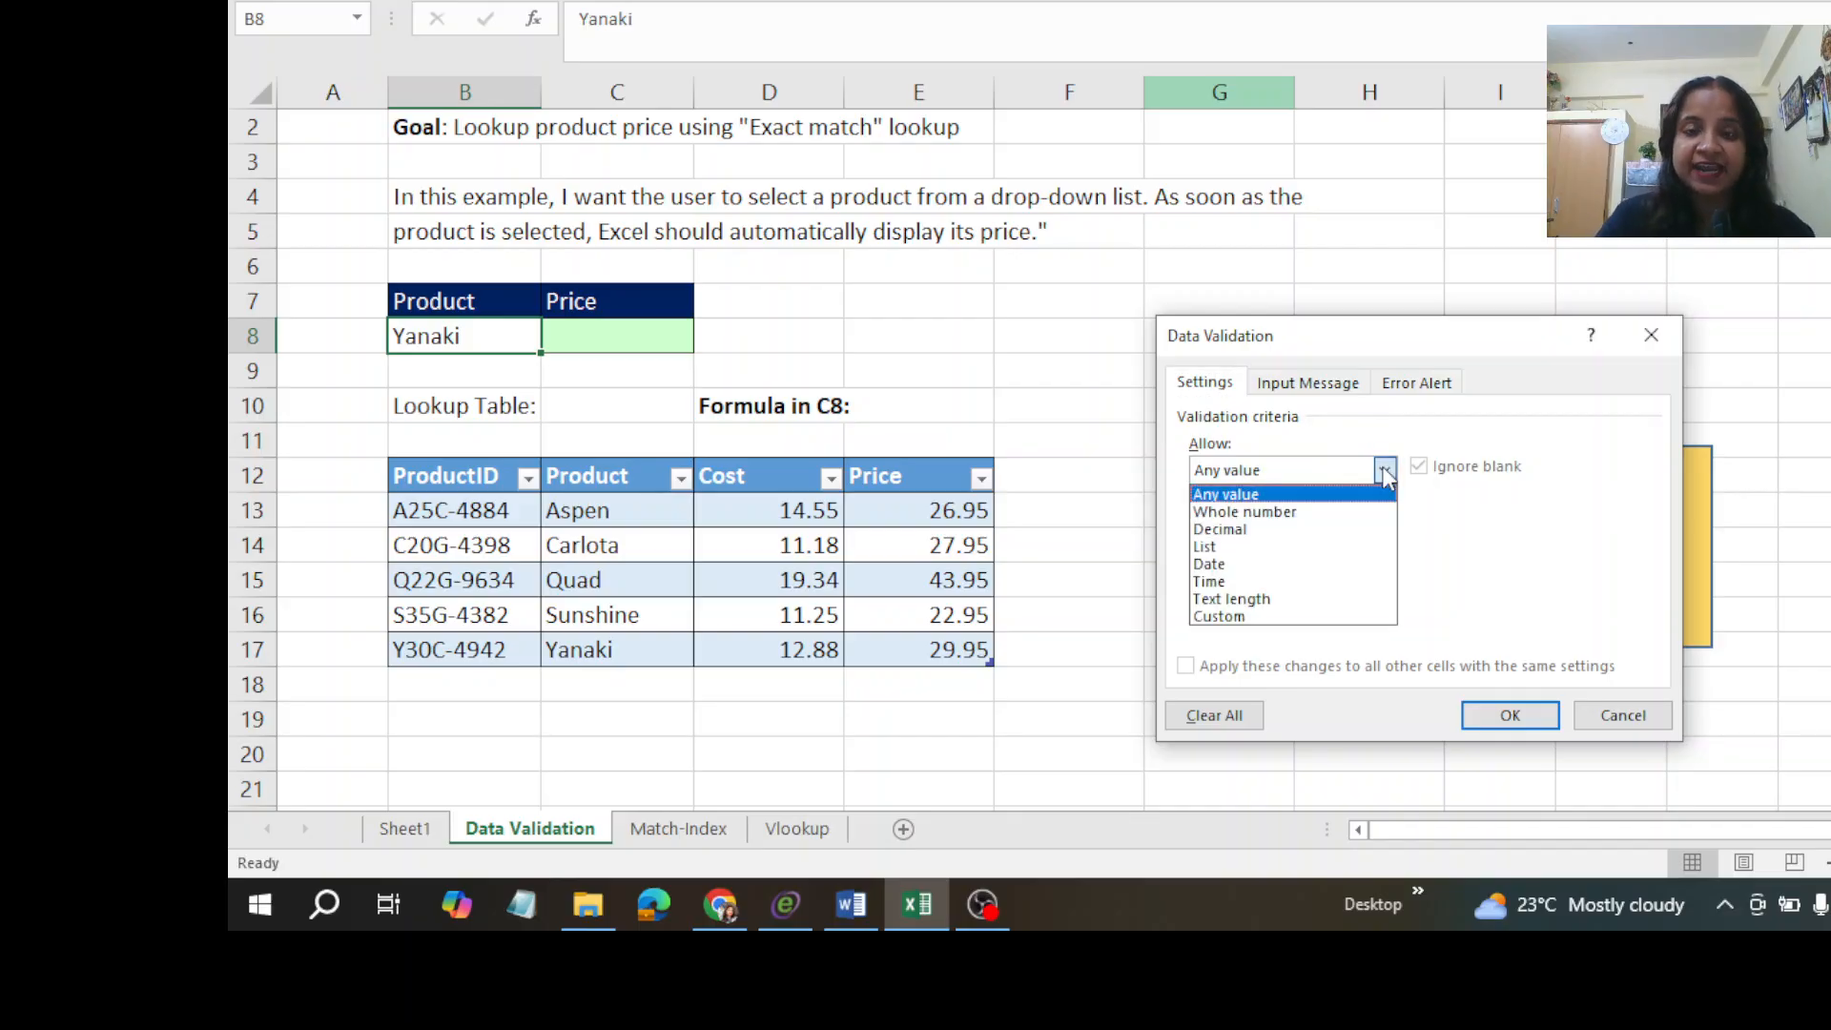
left_click(1203, 548)
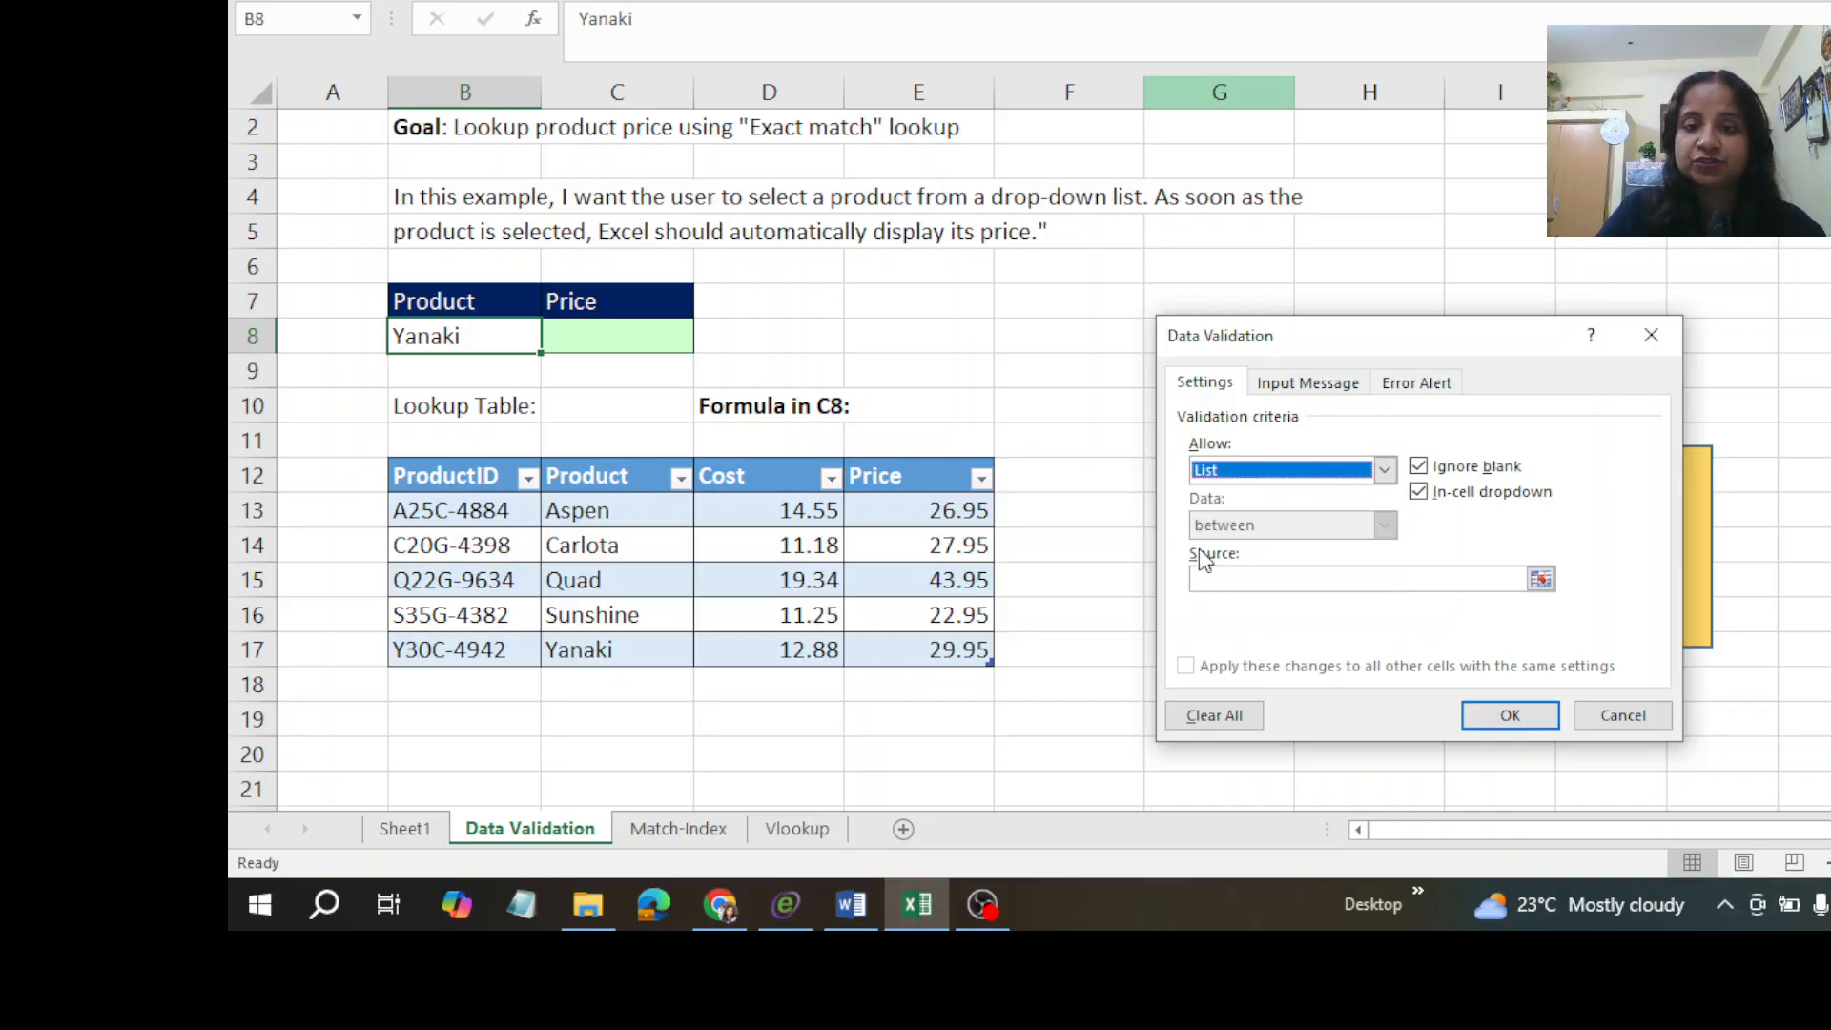
Use the table's product names in $C$13:$C$17 as the list source and apply the validation rule.
left_click(1541, 580)
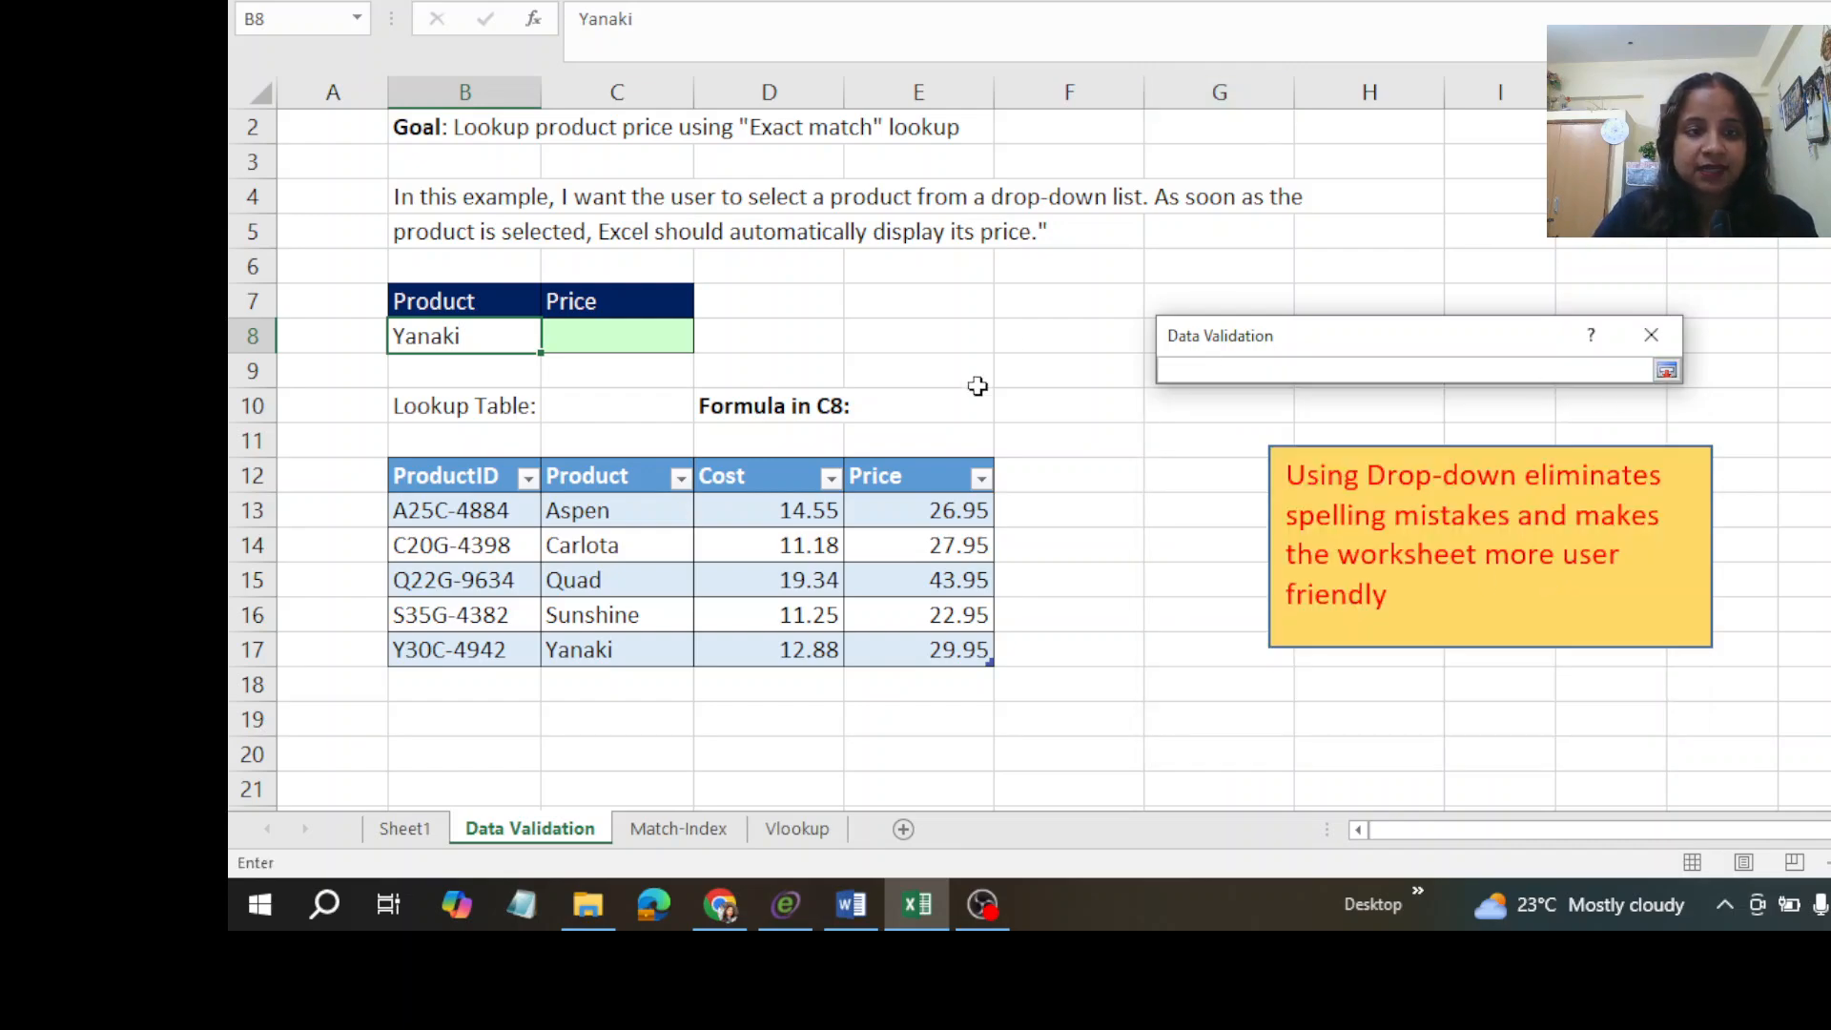
left_click(426, 504)
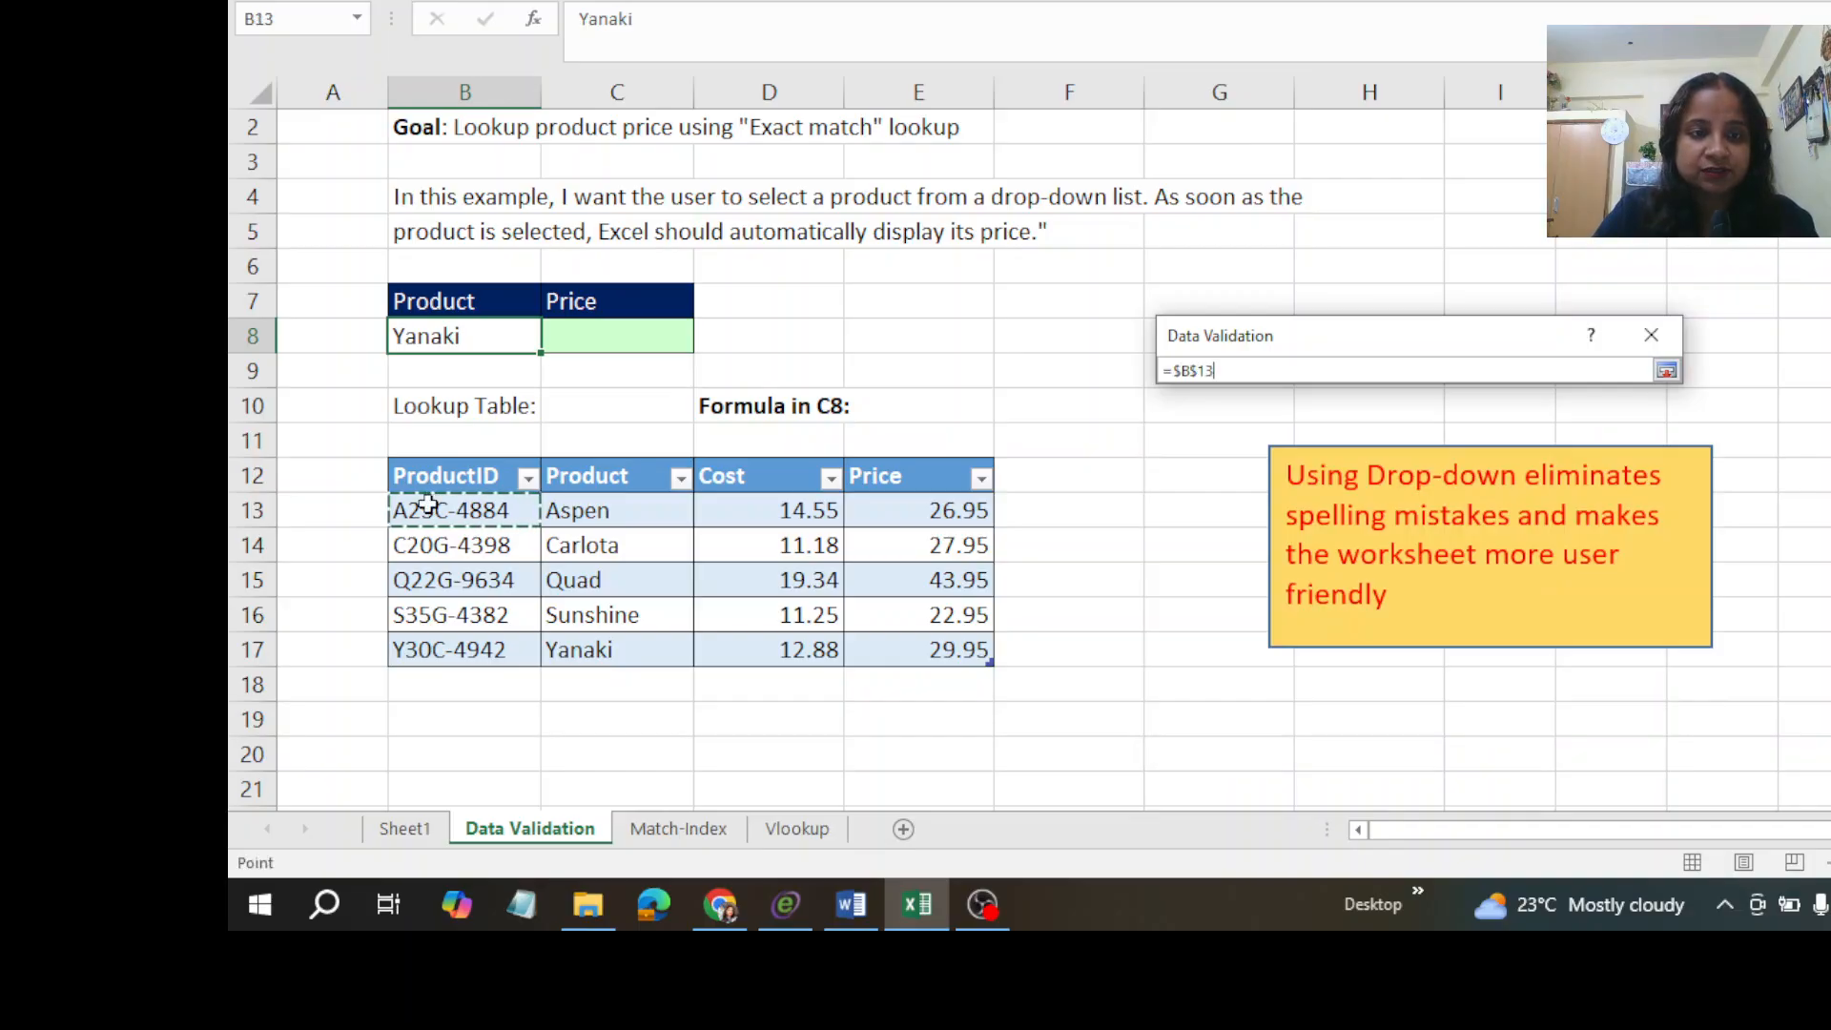
left_click(621, 512)
left_click_drag(621, 512, 605, 646)
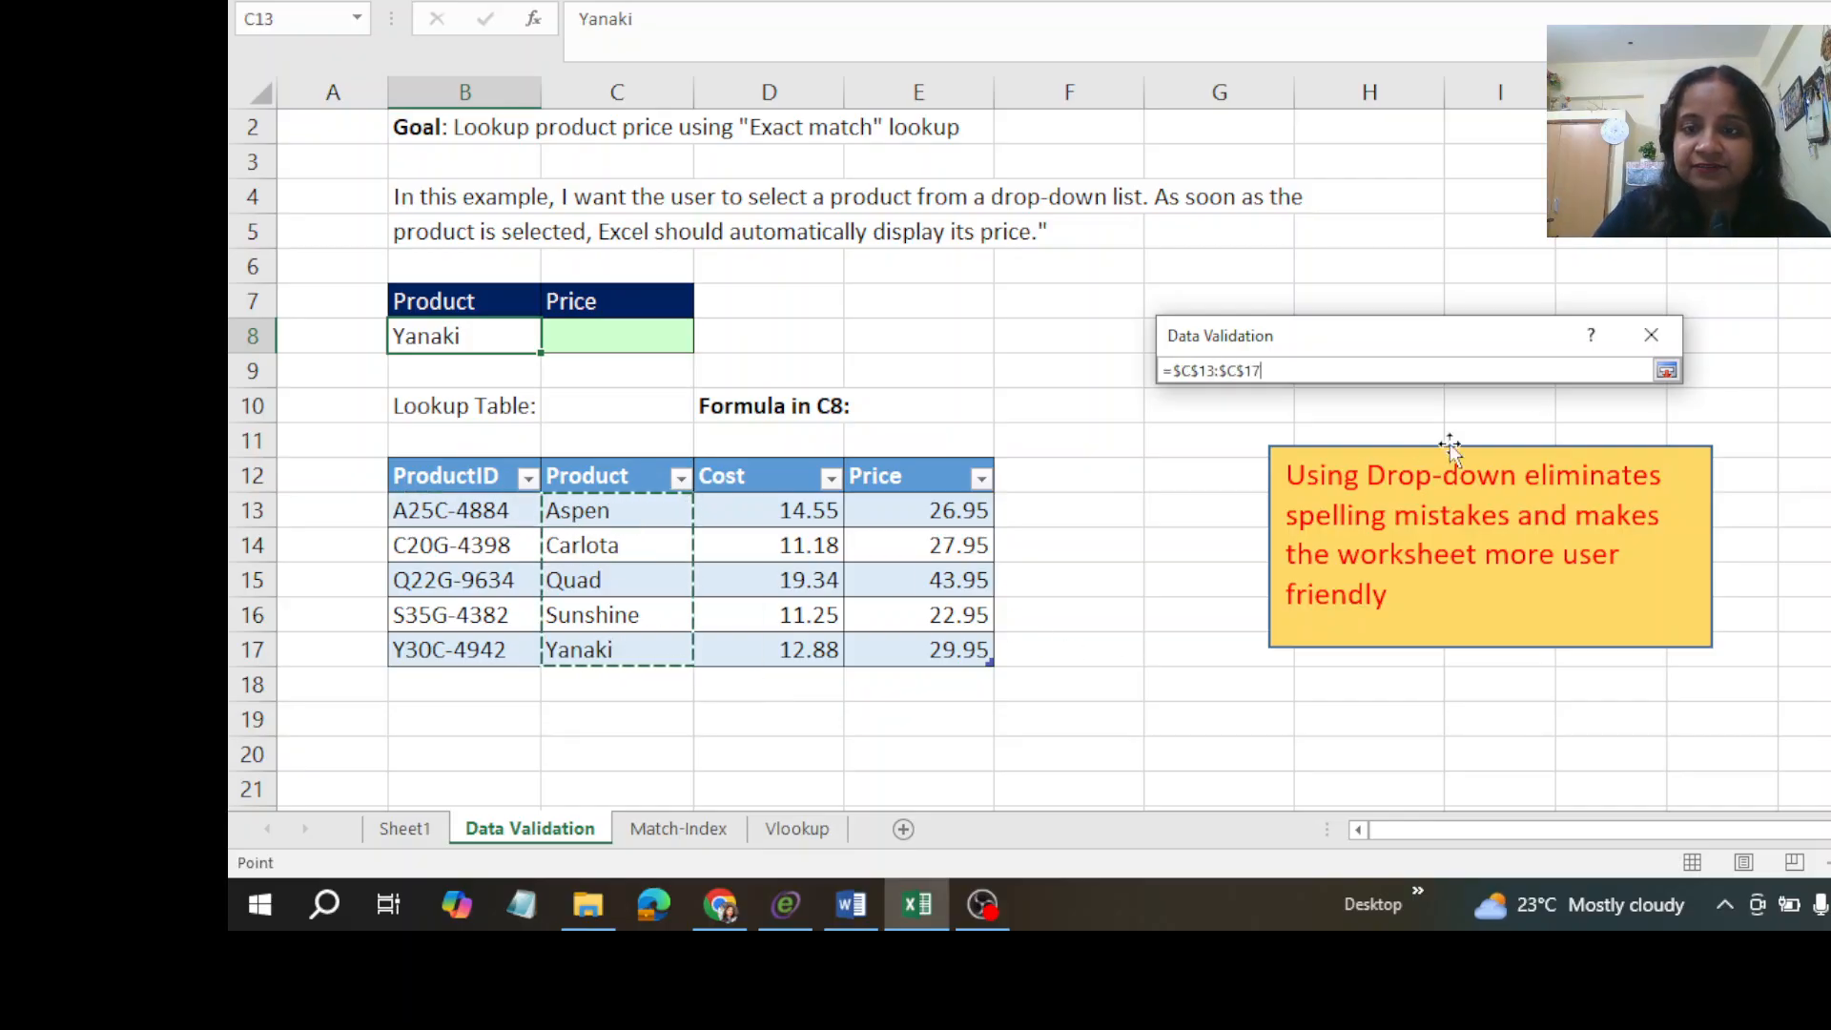
left_click(1673, 372)
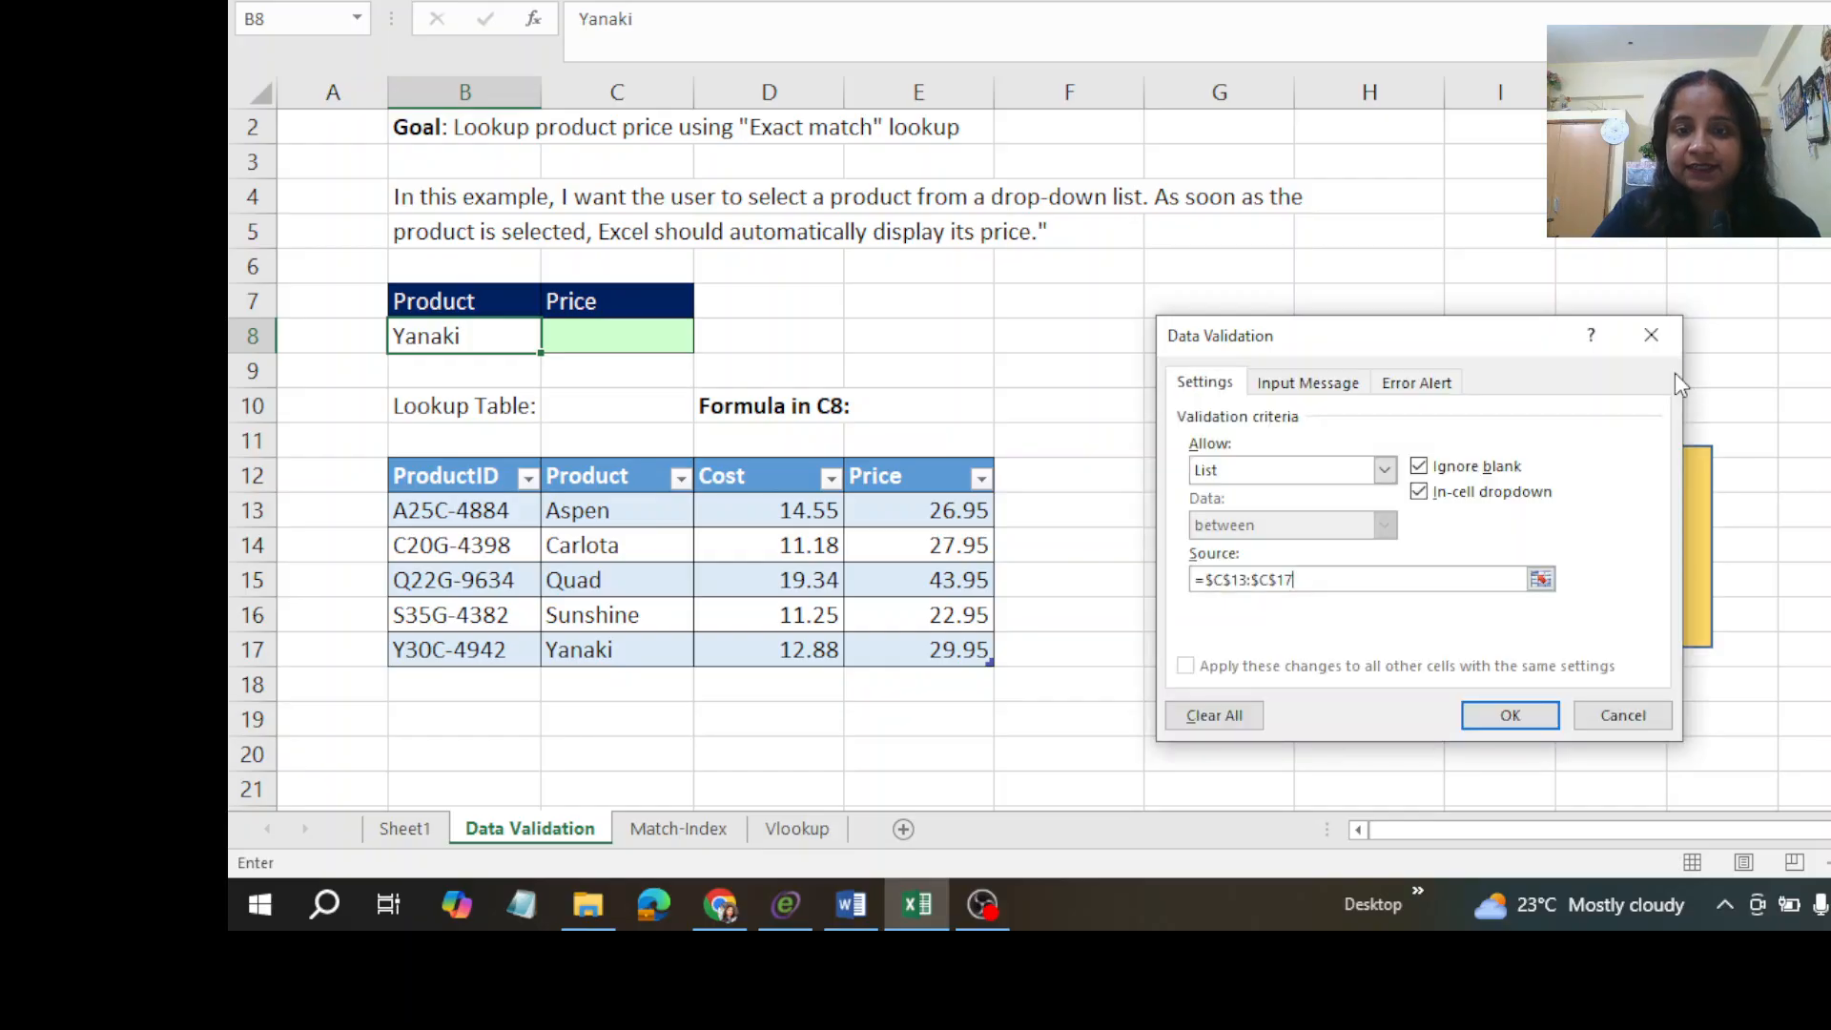
left_click(1485, 719)
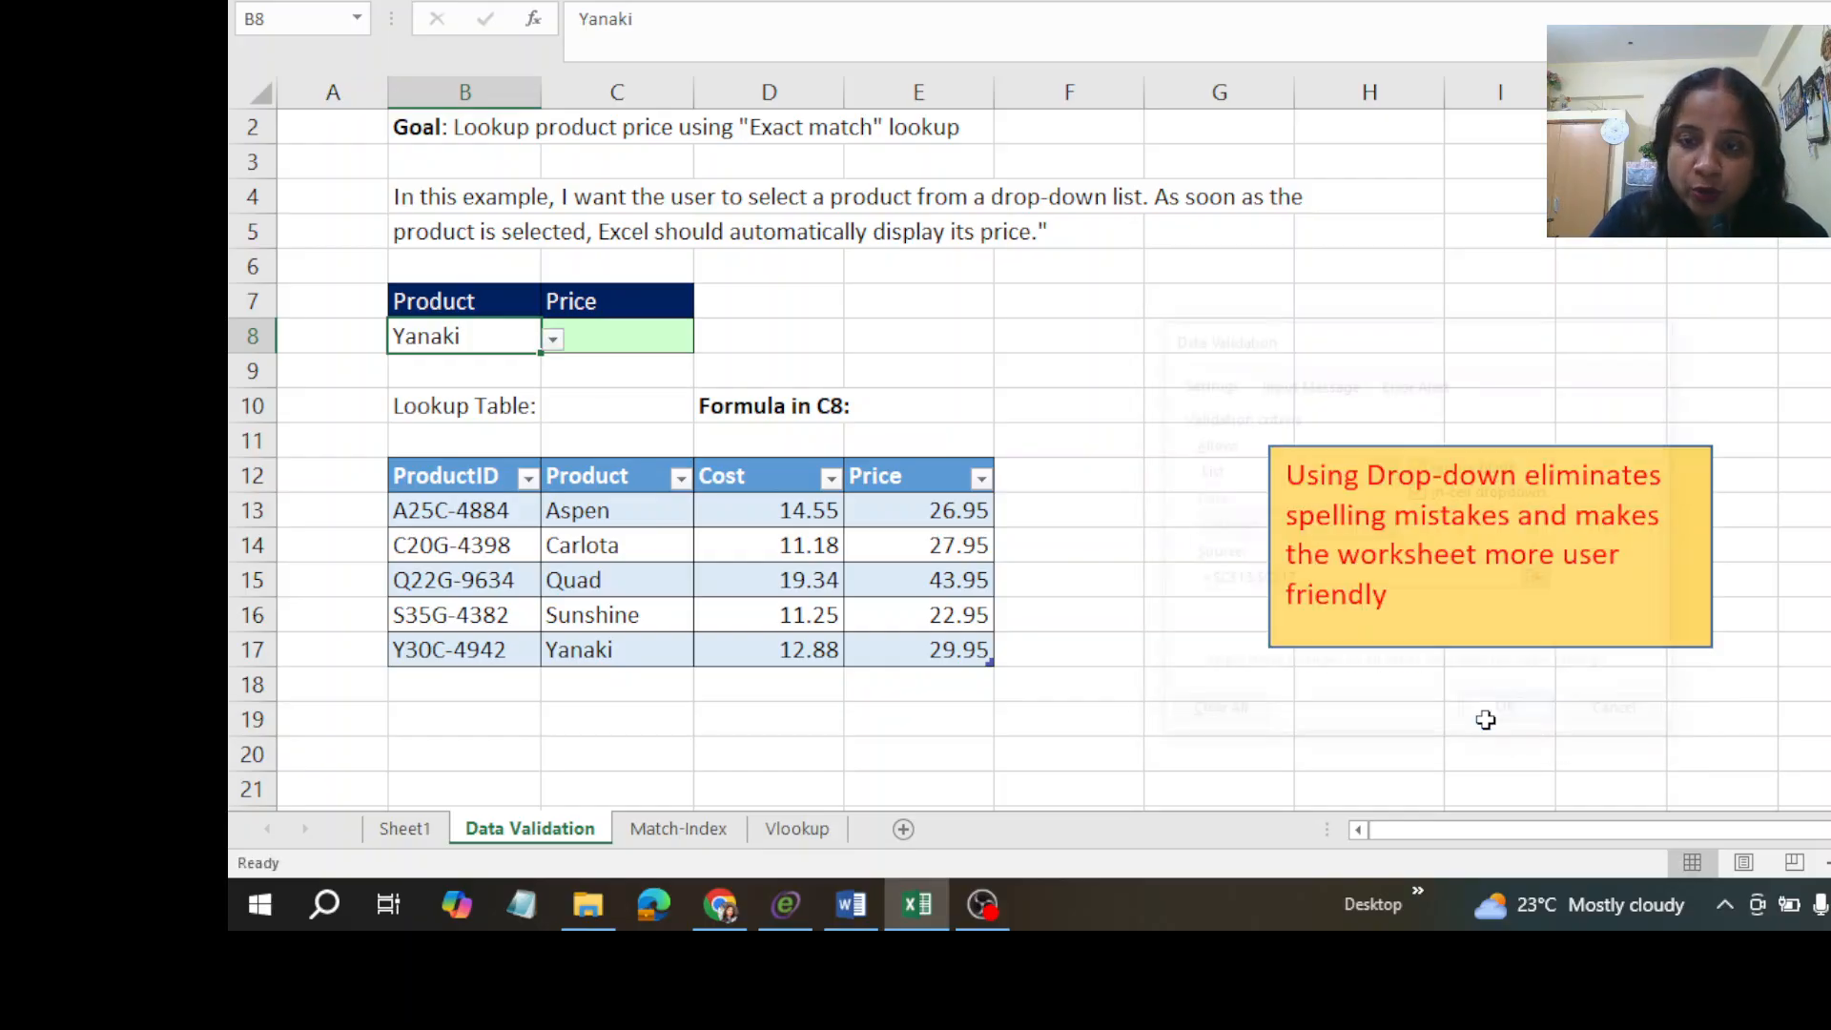
Check the product choices offered by the drop-down in cell B8 without changing the selection.
left_click(552, 339)
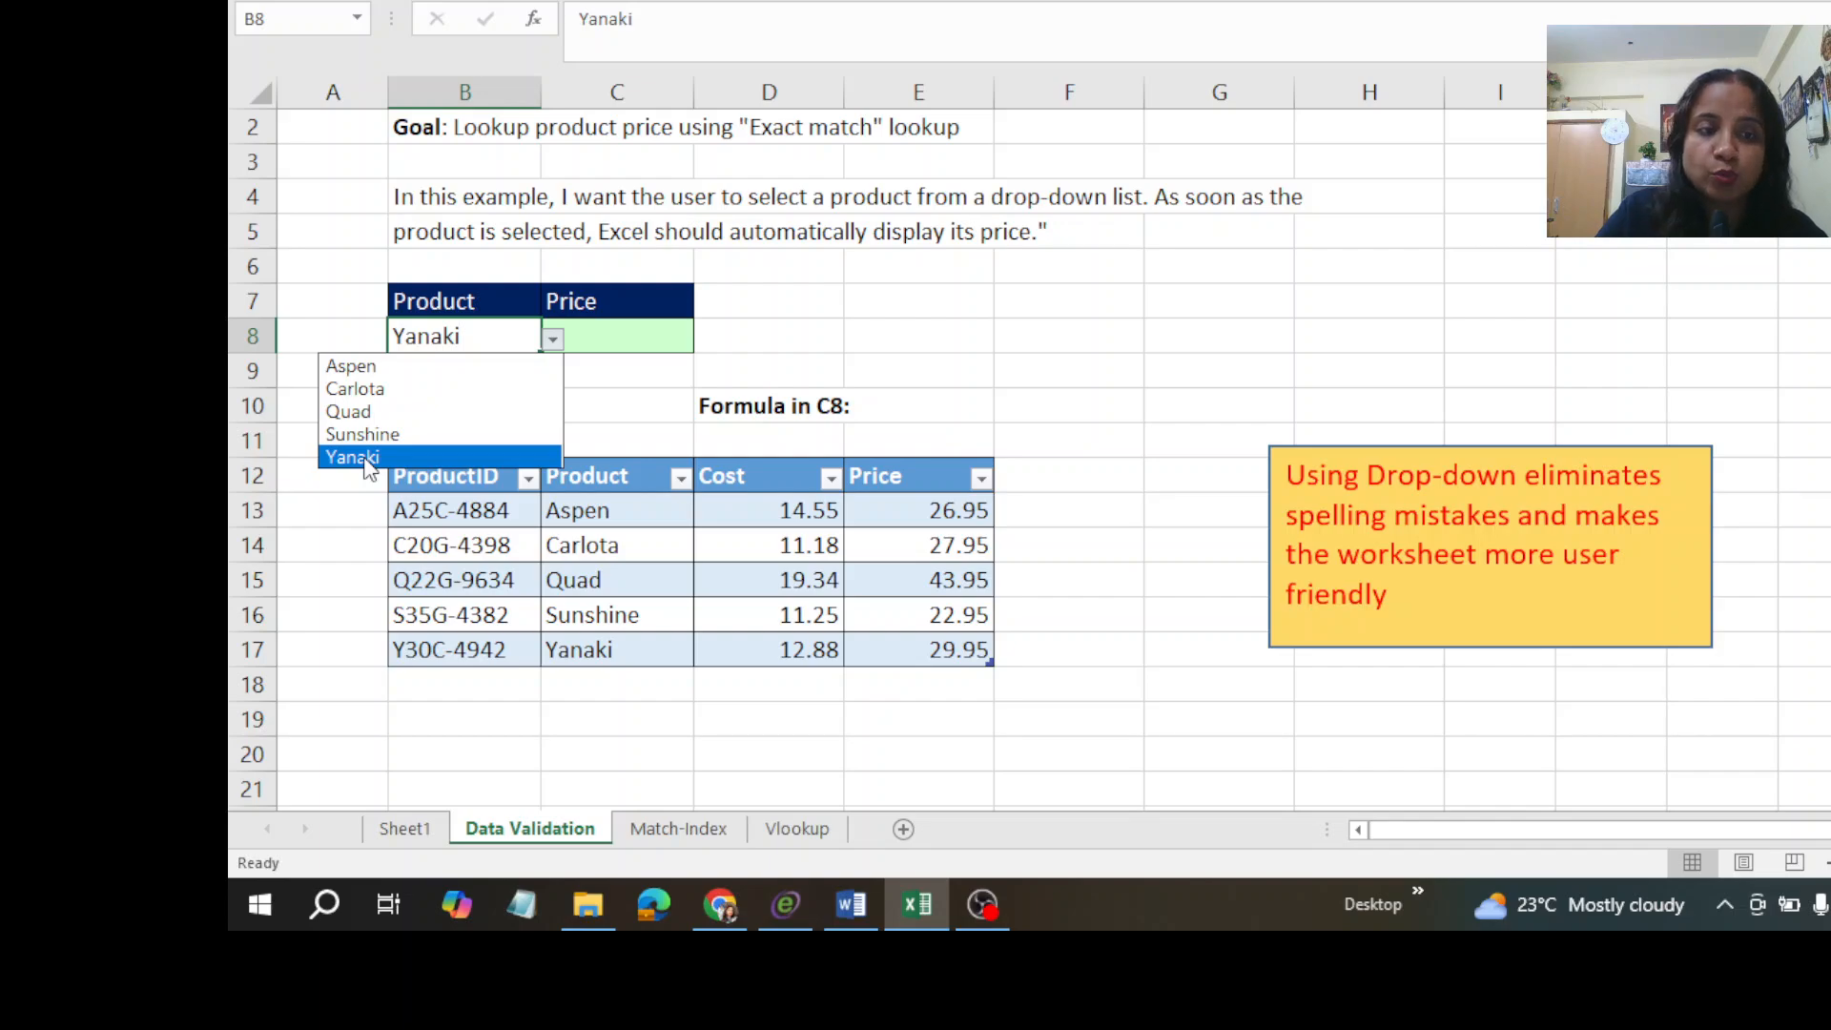
left_click(337, 515)
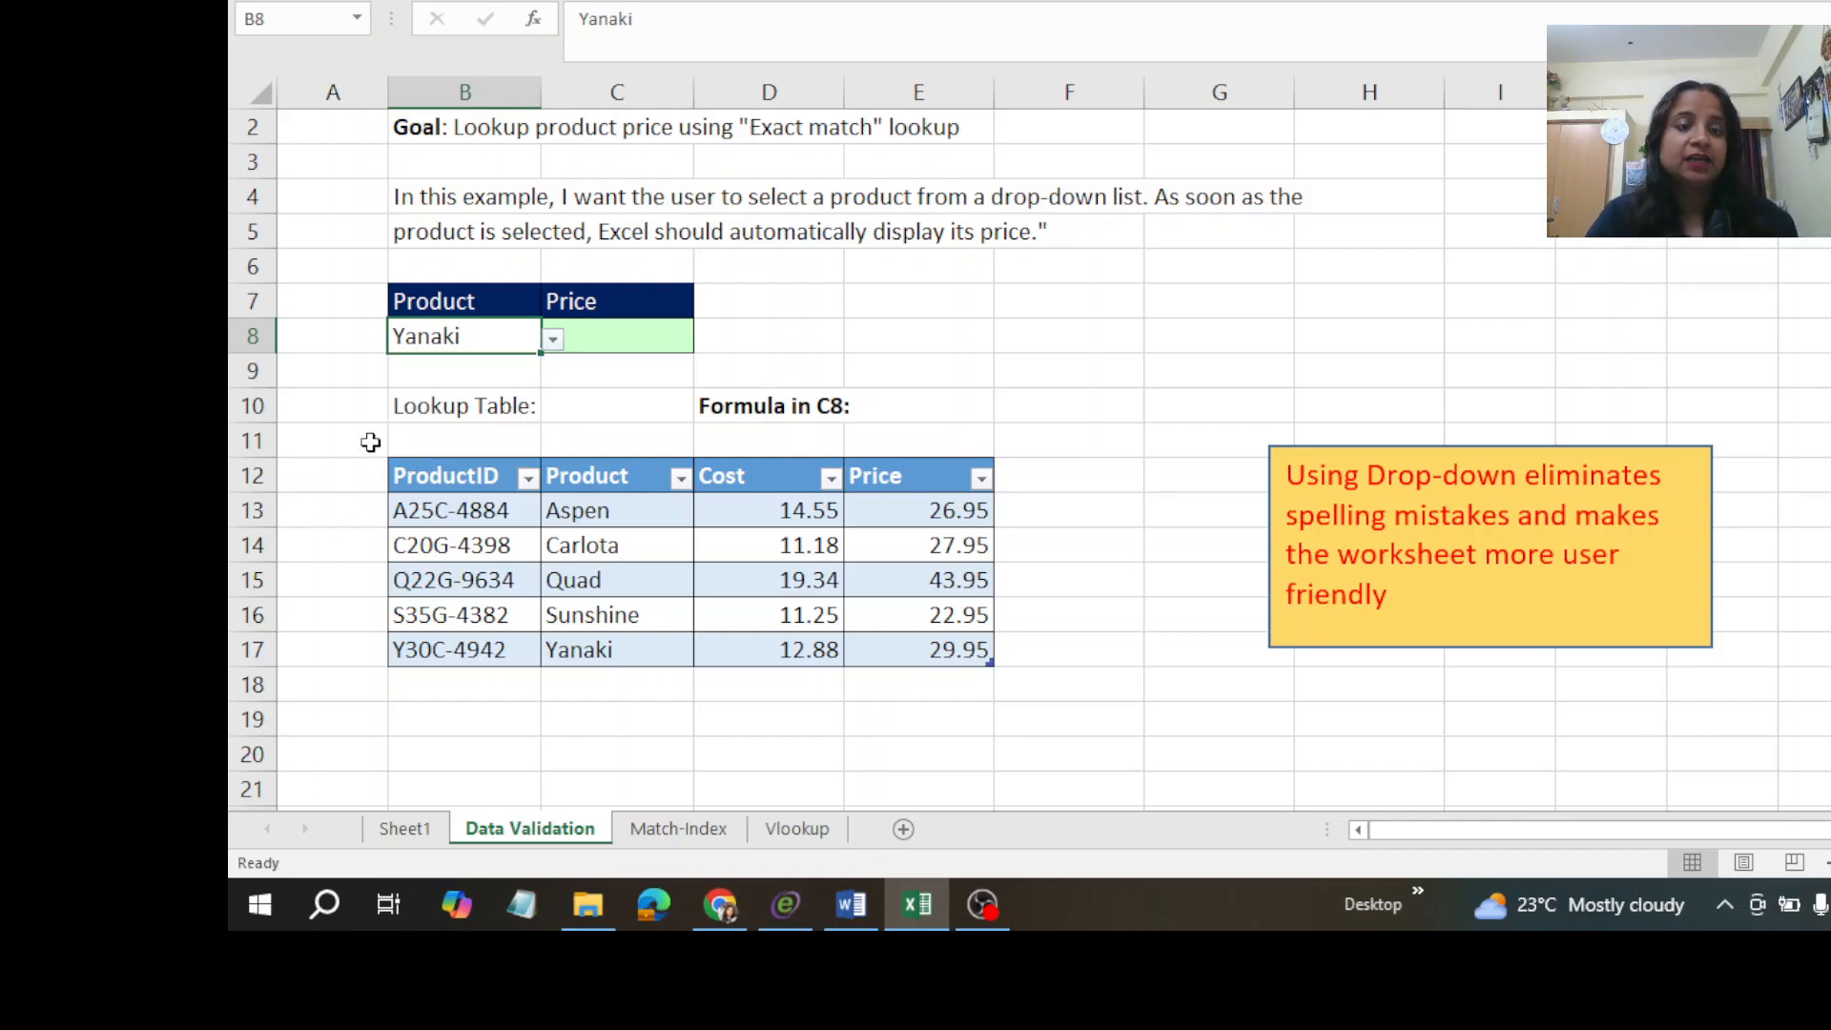
left_click(553, 339)
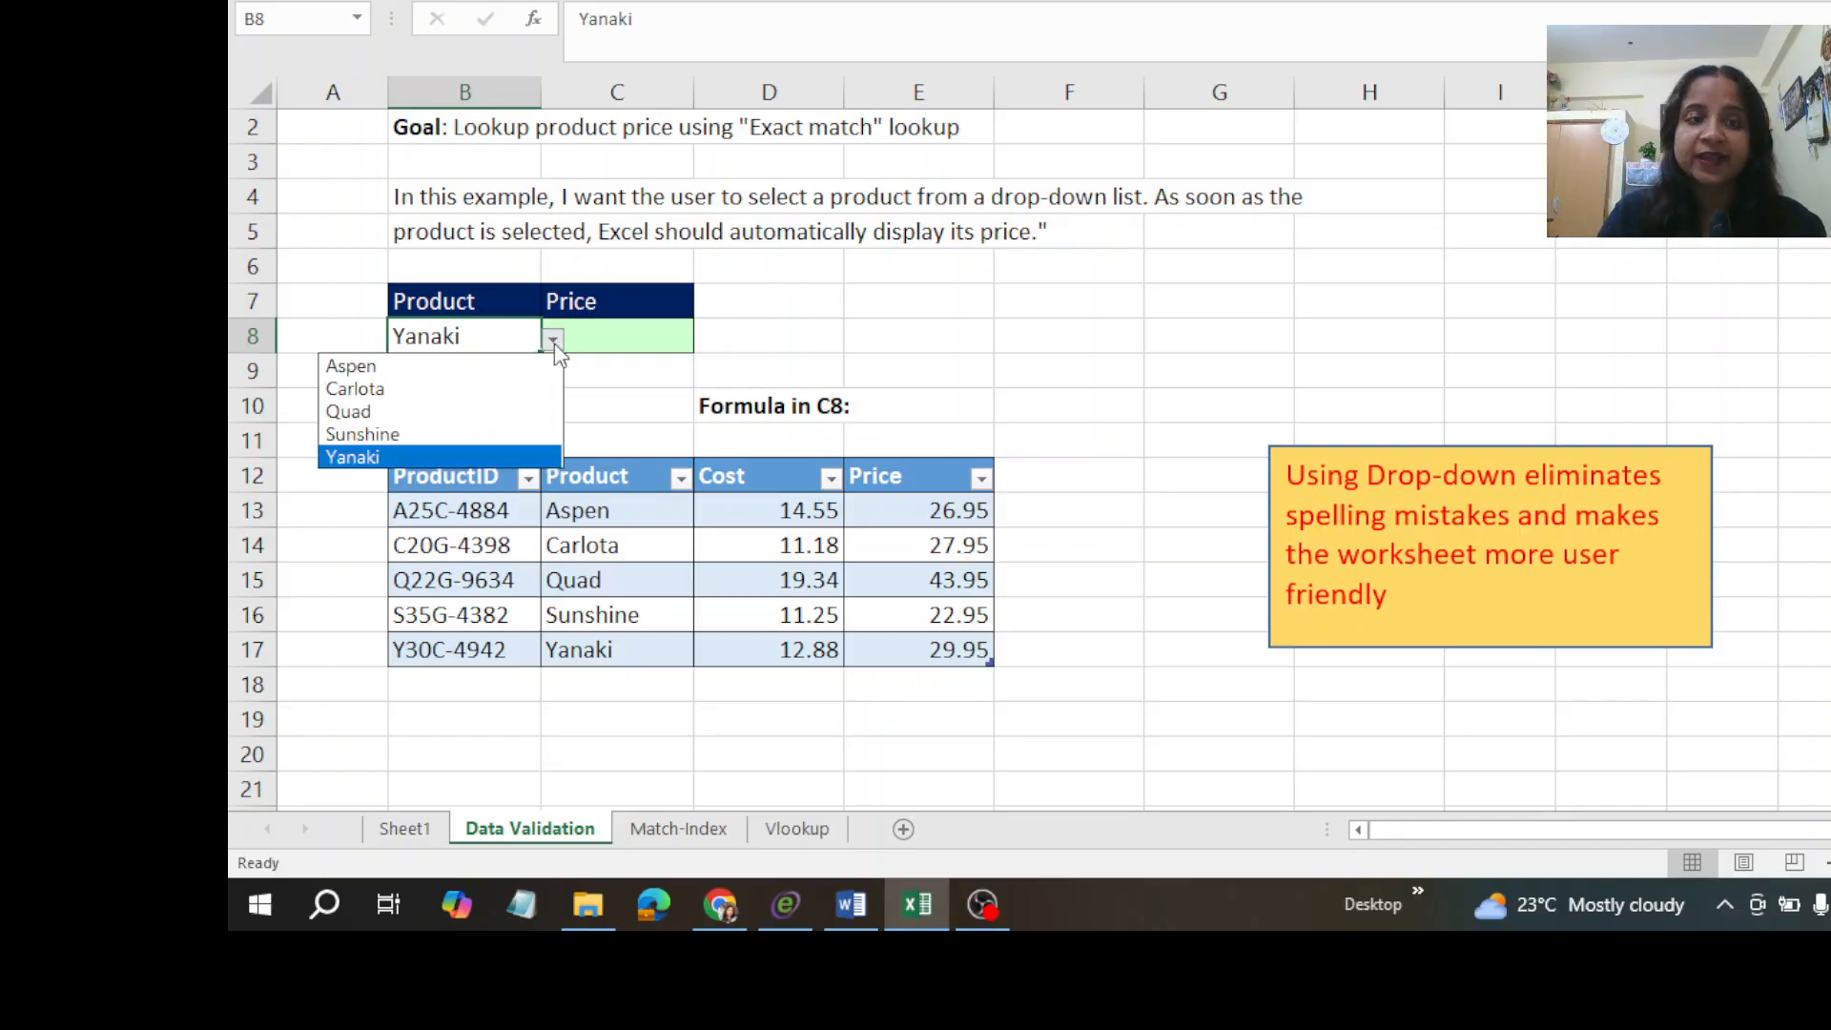
left_click(1014, 321)
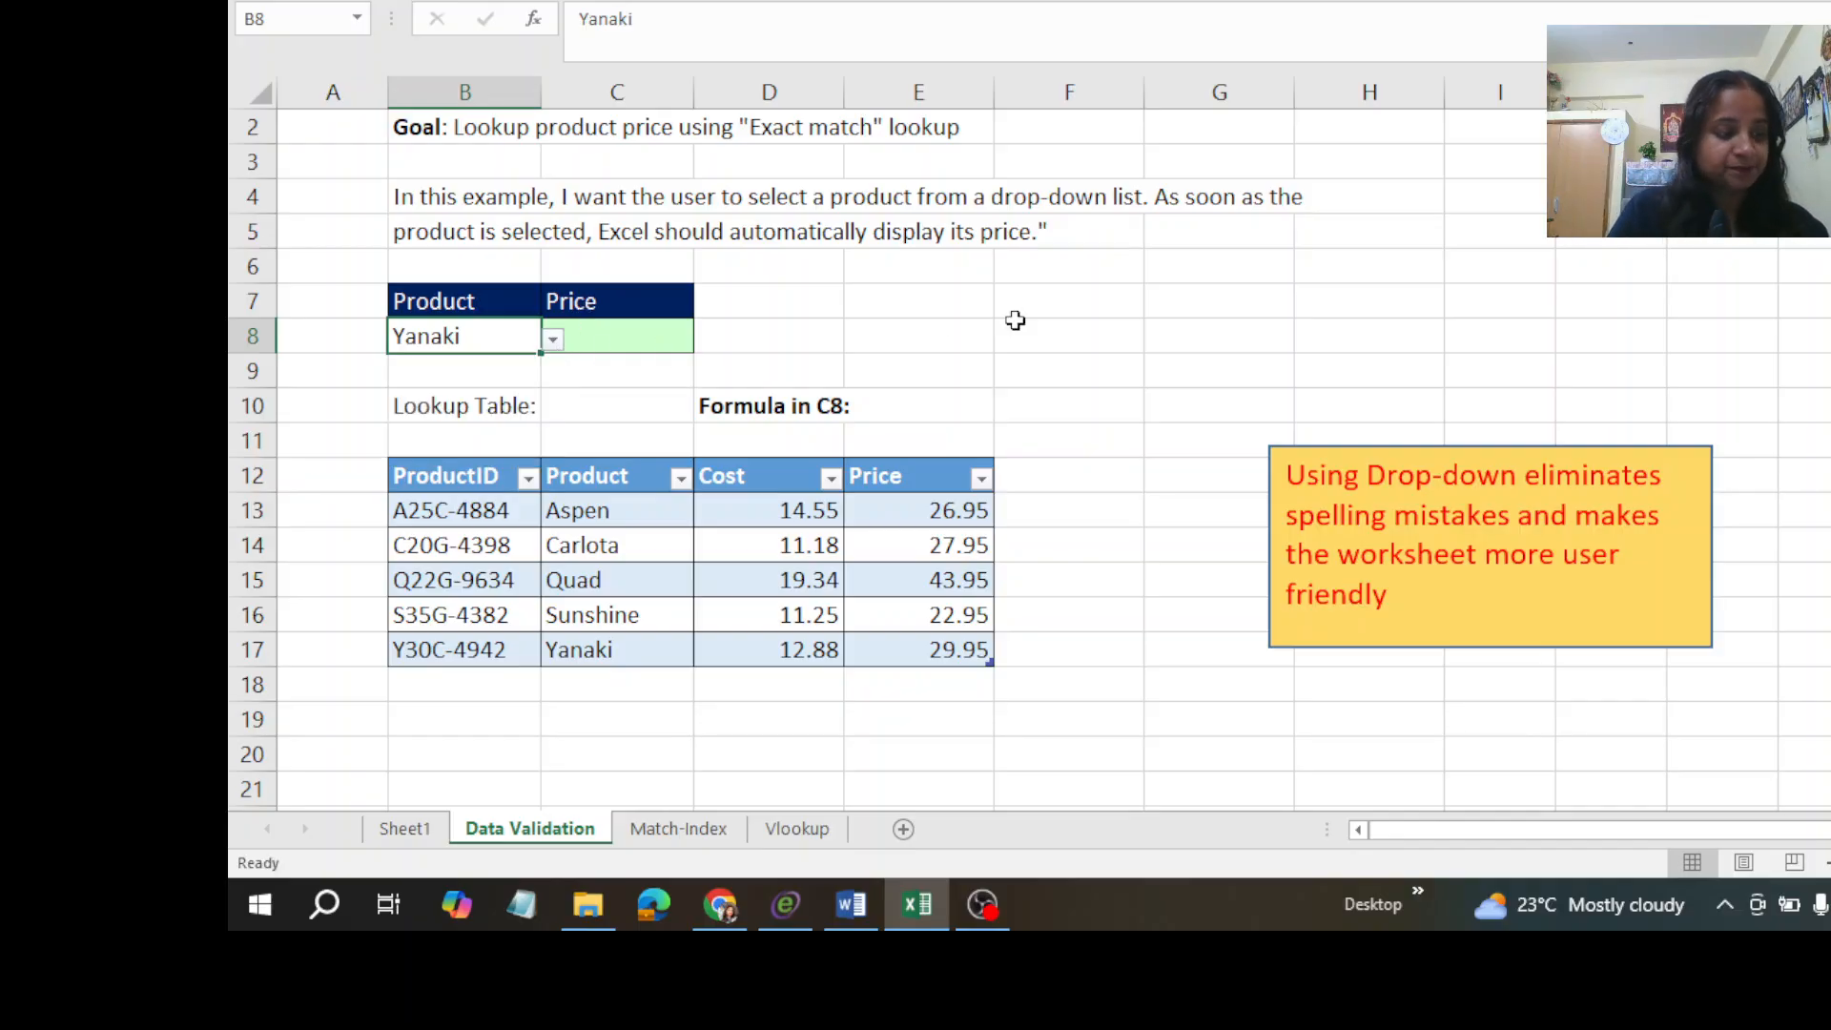
Enter the misspelled product name yNNAKI in cell F8 as an example, and erase it.
left_click(1015, 322)
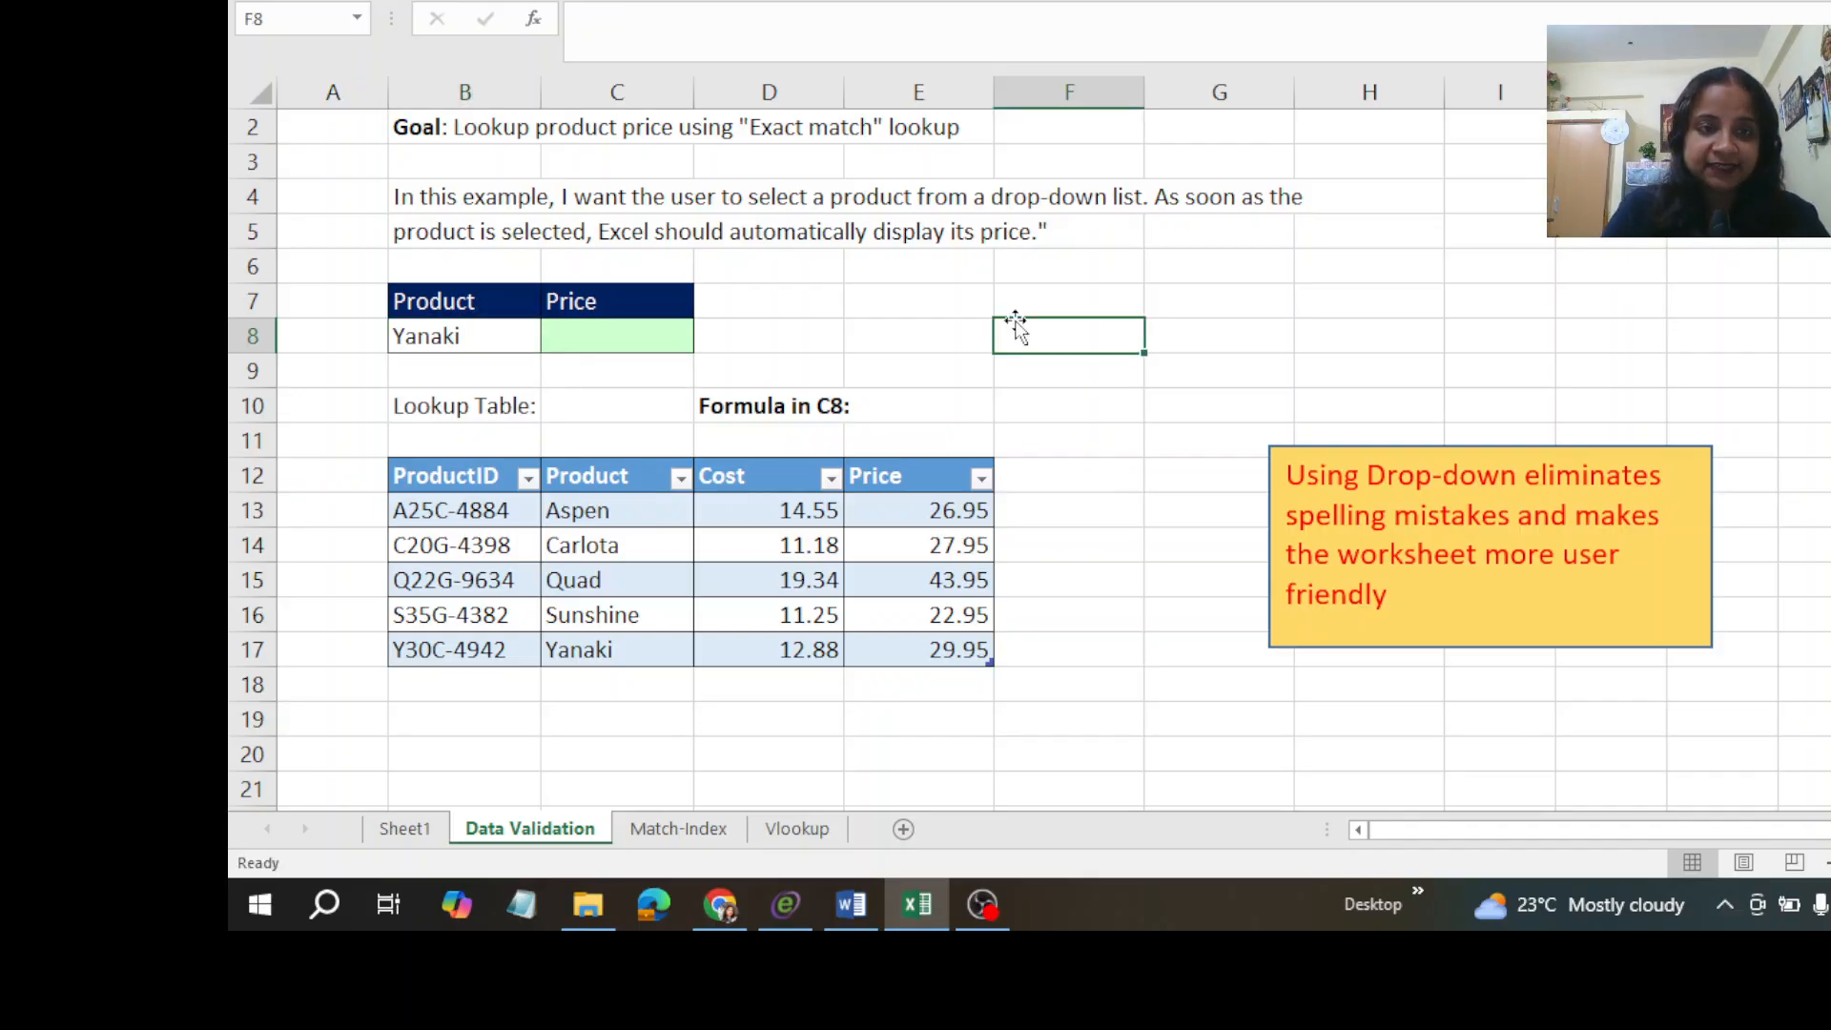
type("y")
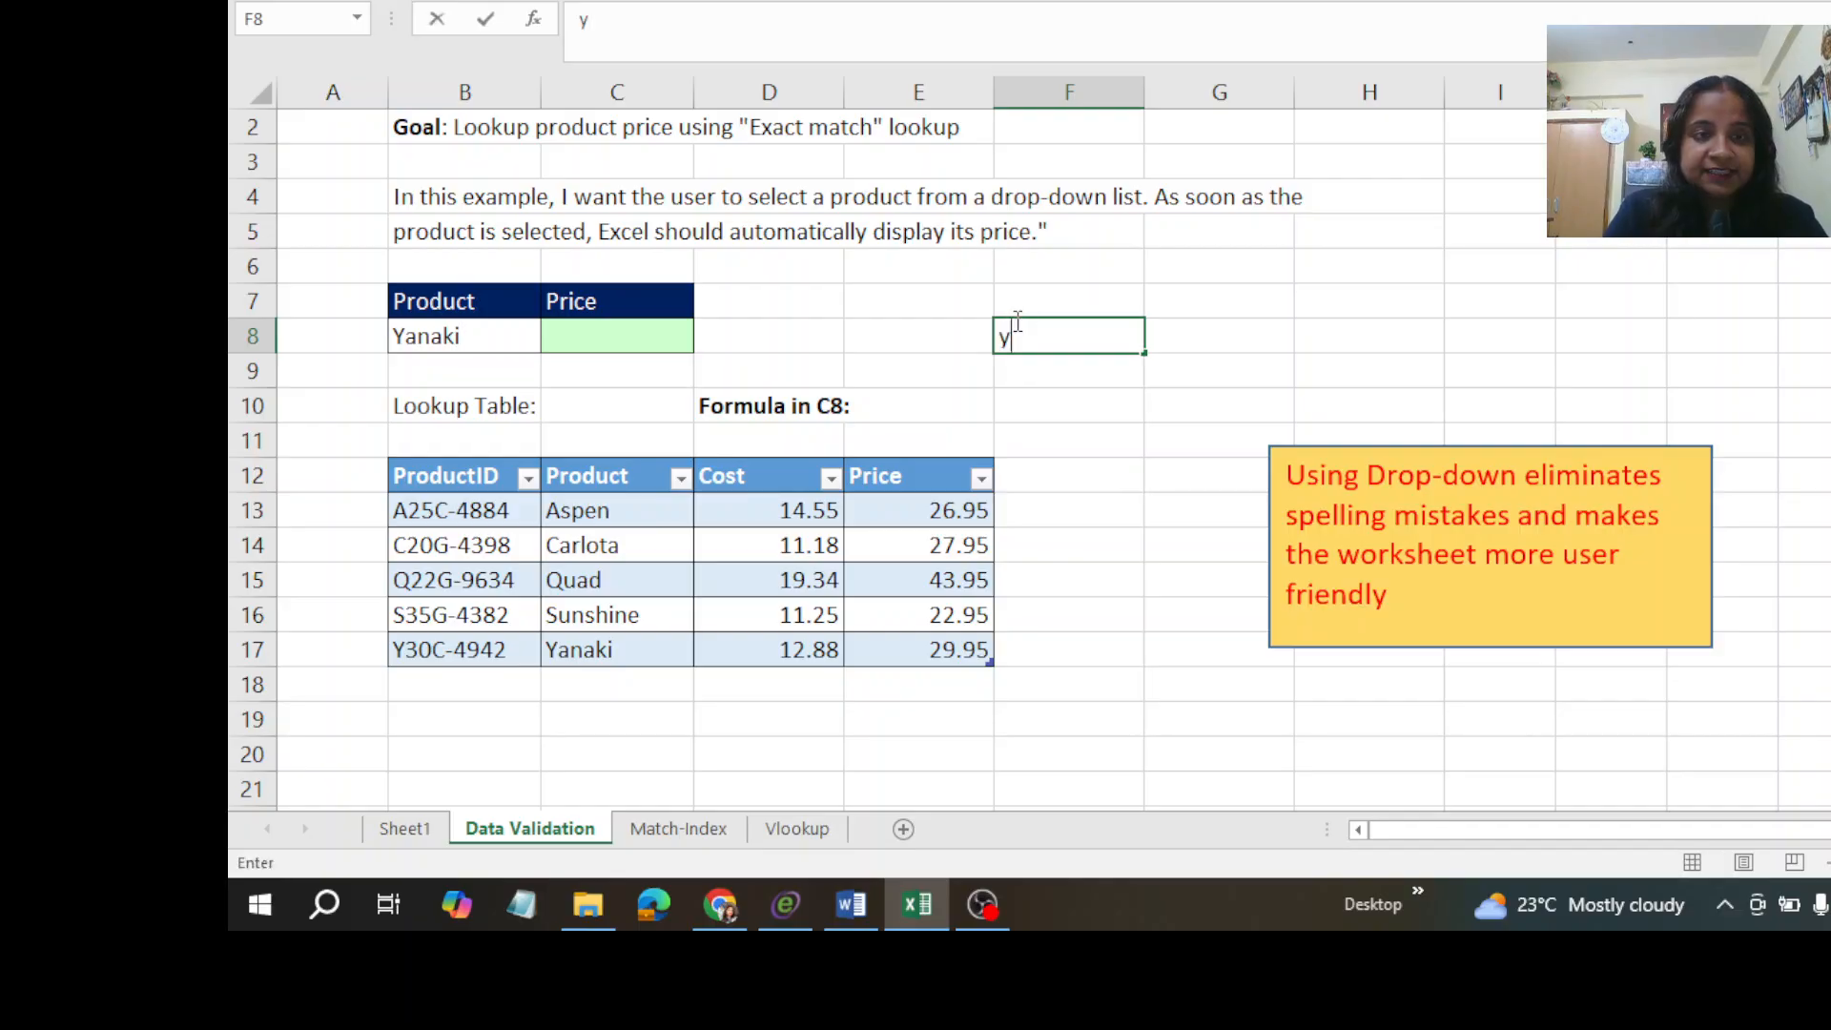
type("NNAKI")
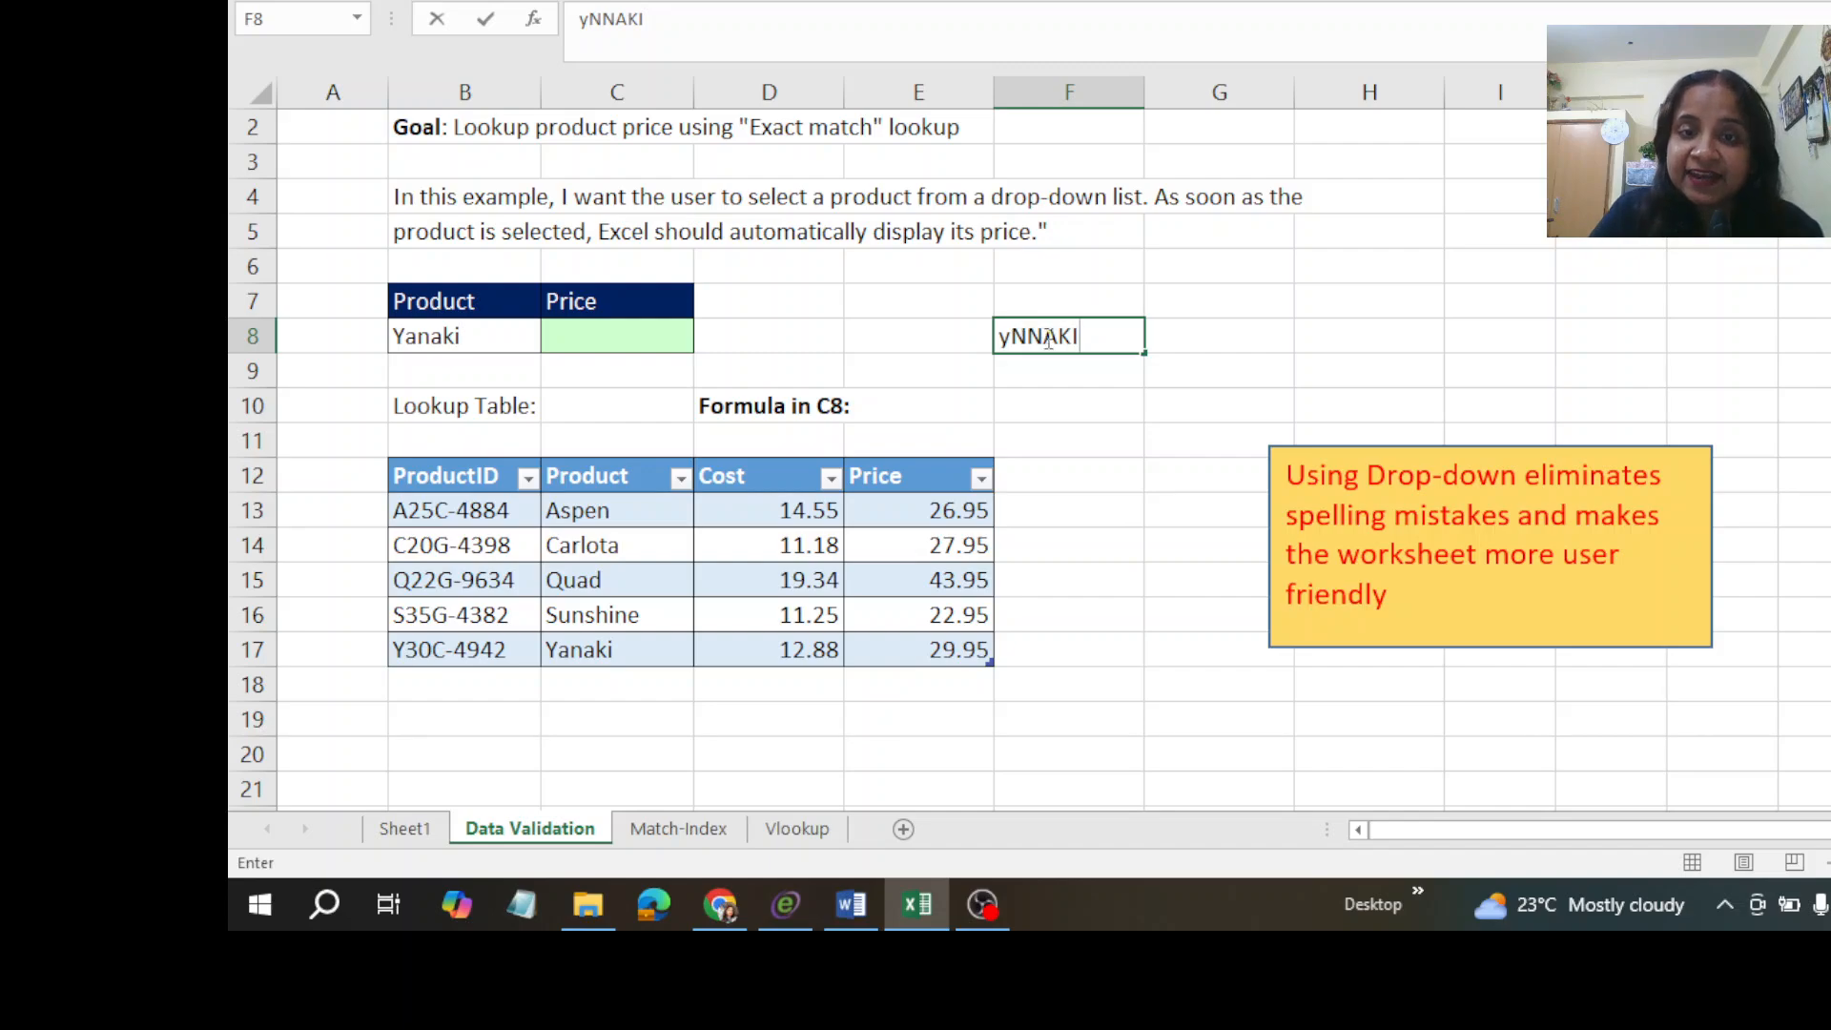
key("BackSpace")
key("BackSpace")
key("BackSpace")
key("BackSpace")
key("BackSpace")
key("BackSpace")
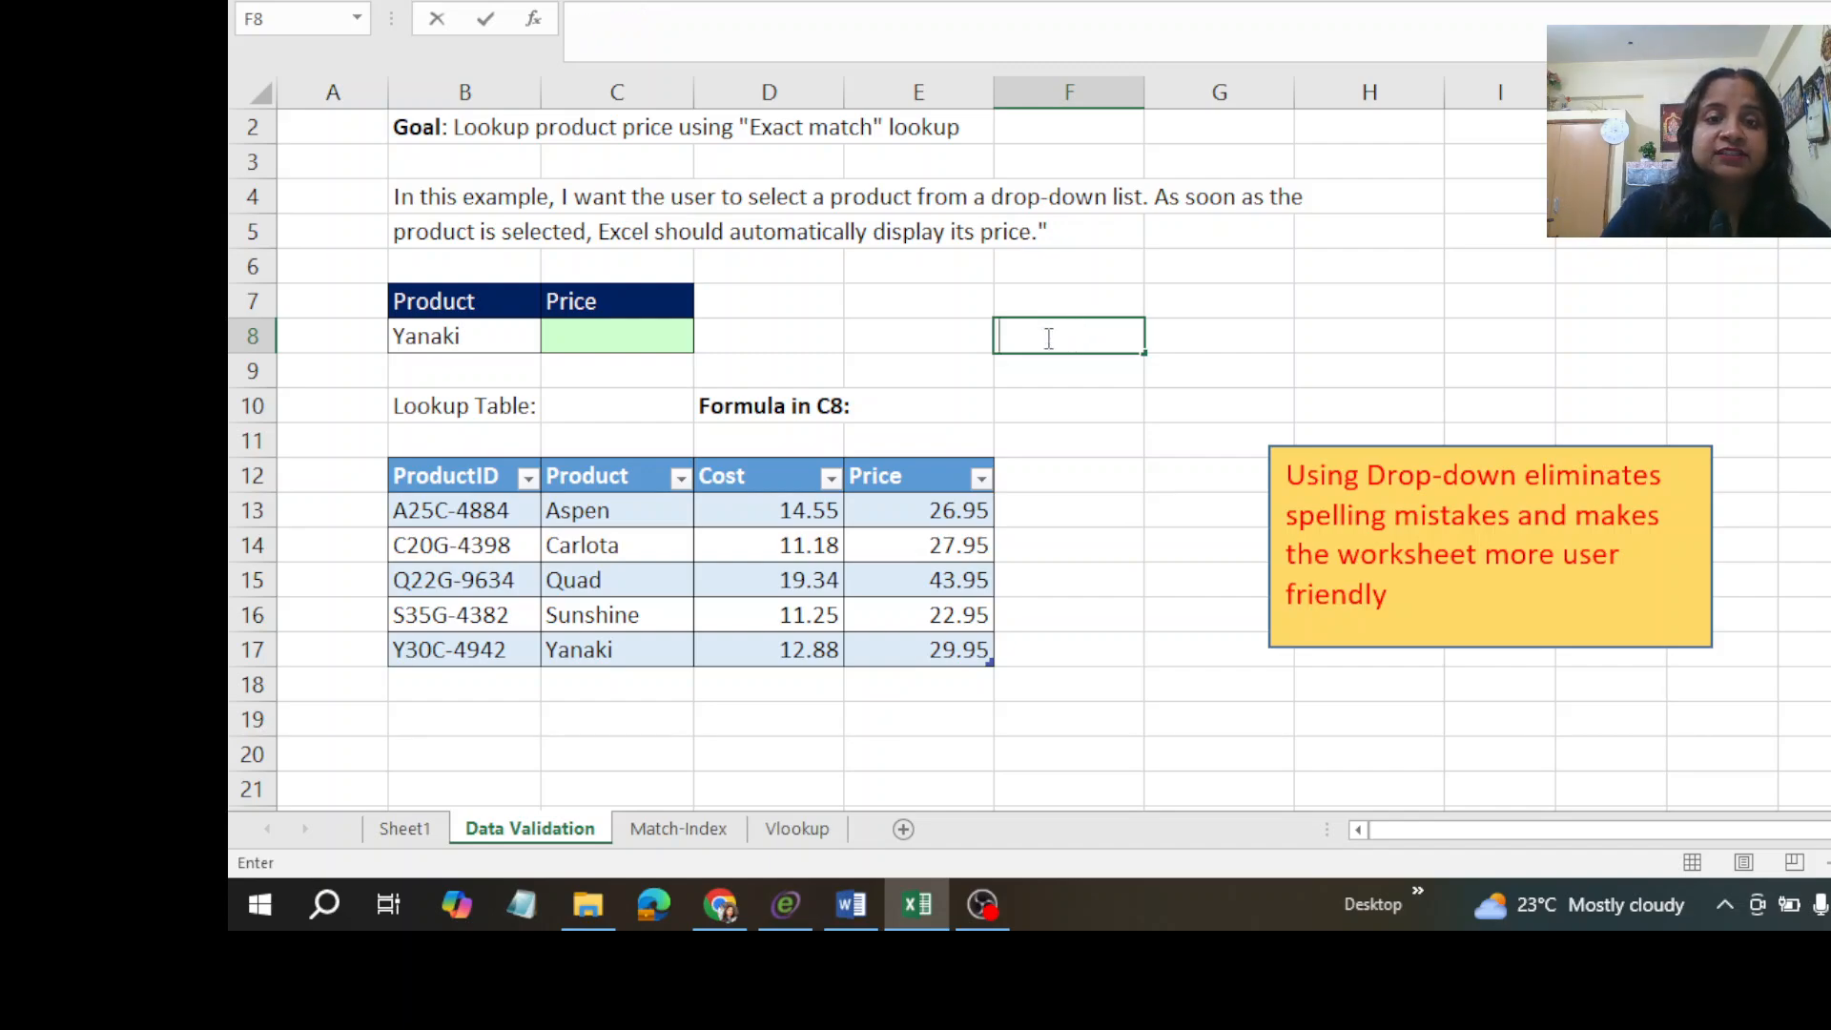
Try a VLOOKUP formula in C8 with B8 as lookup value and the whole lookup table as table array.
left_click(630, 333)
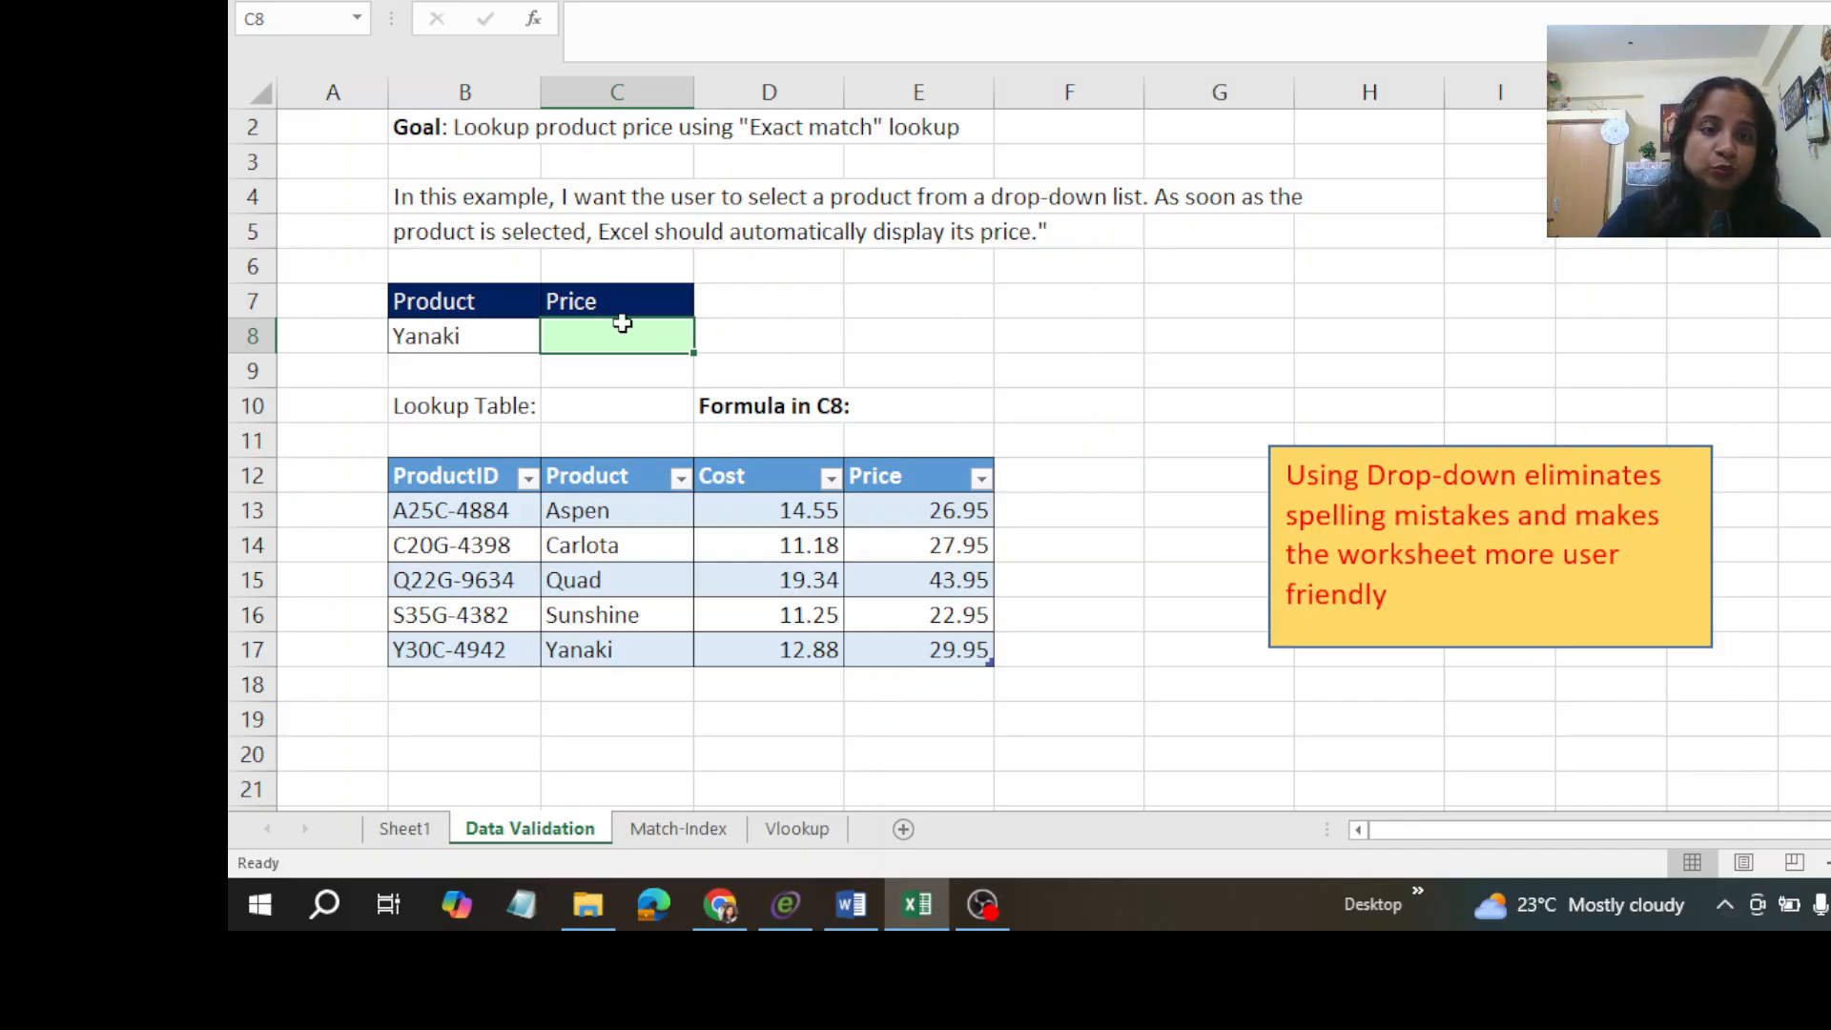
type("=v")
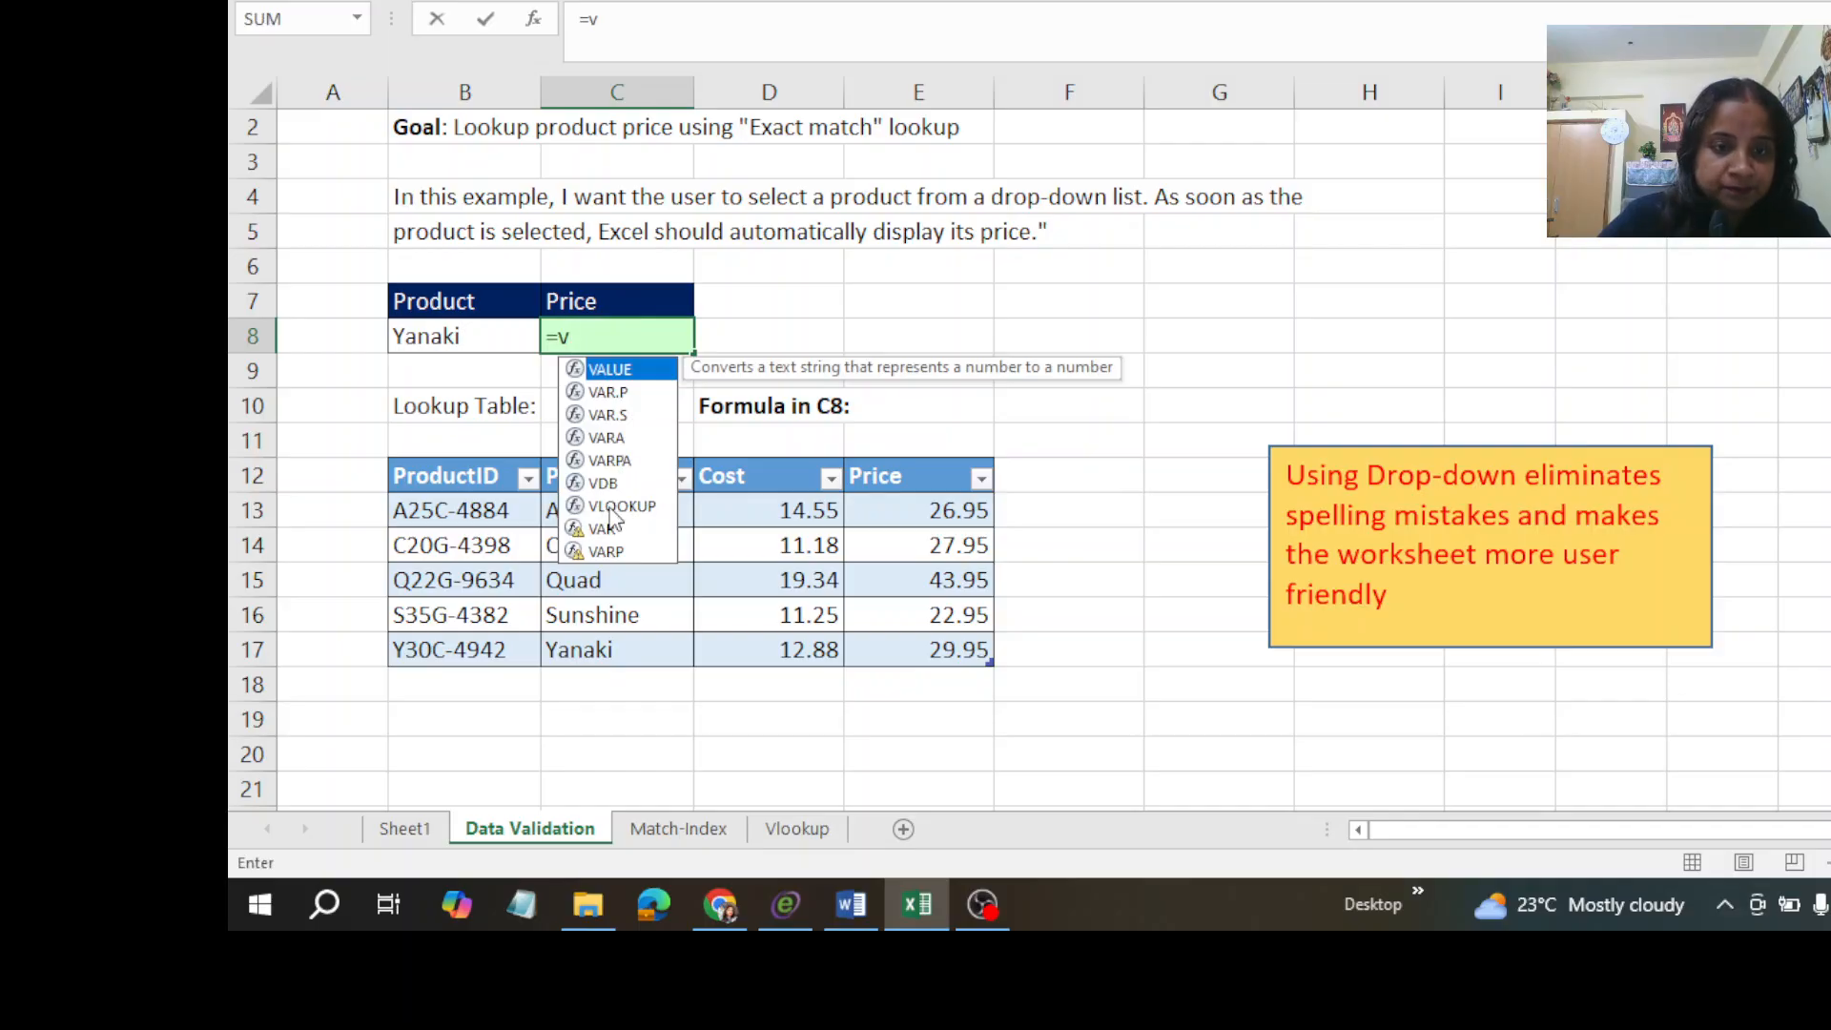
double_click(620, 506)
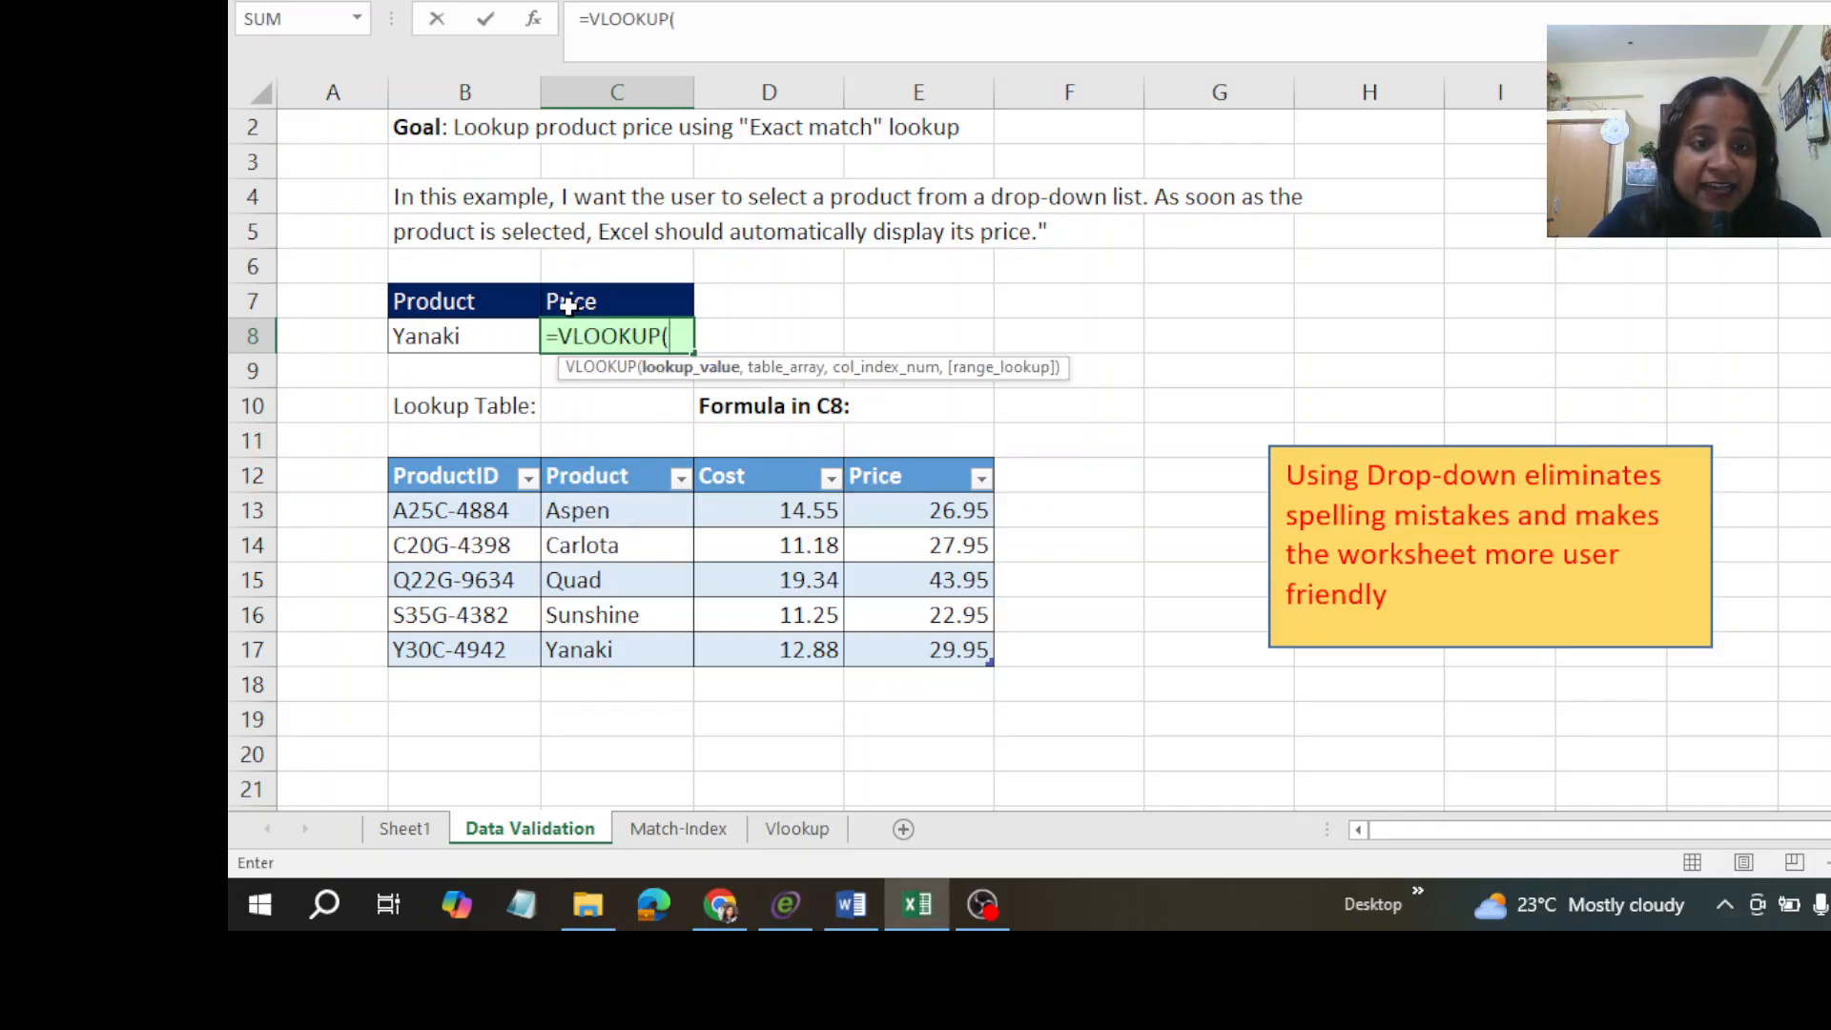
left_click(467, 351)
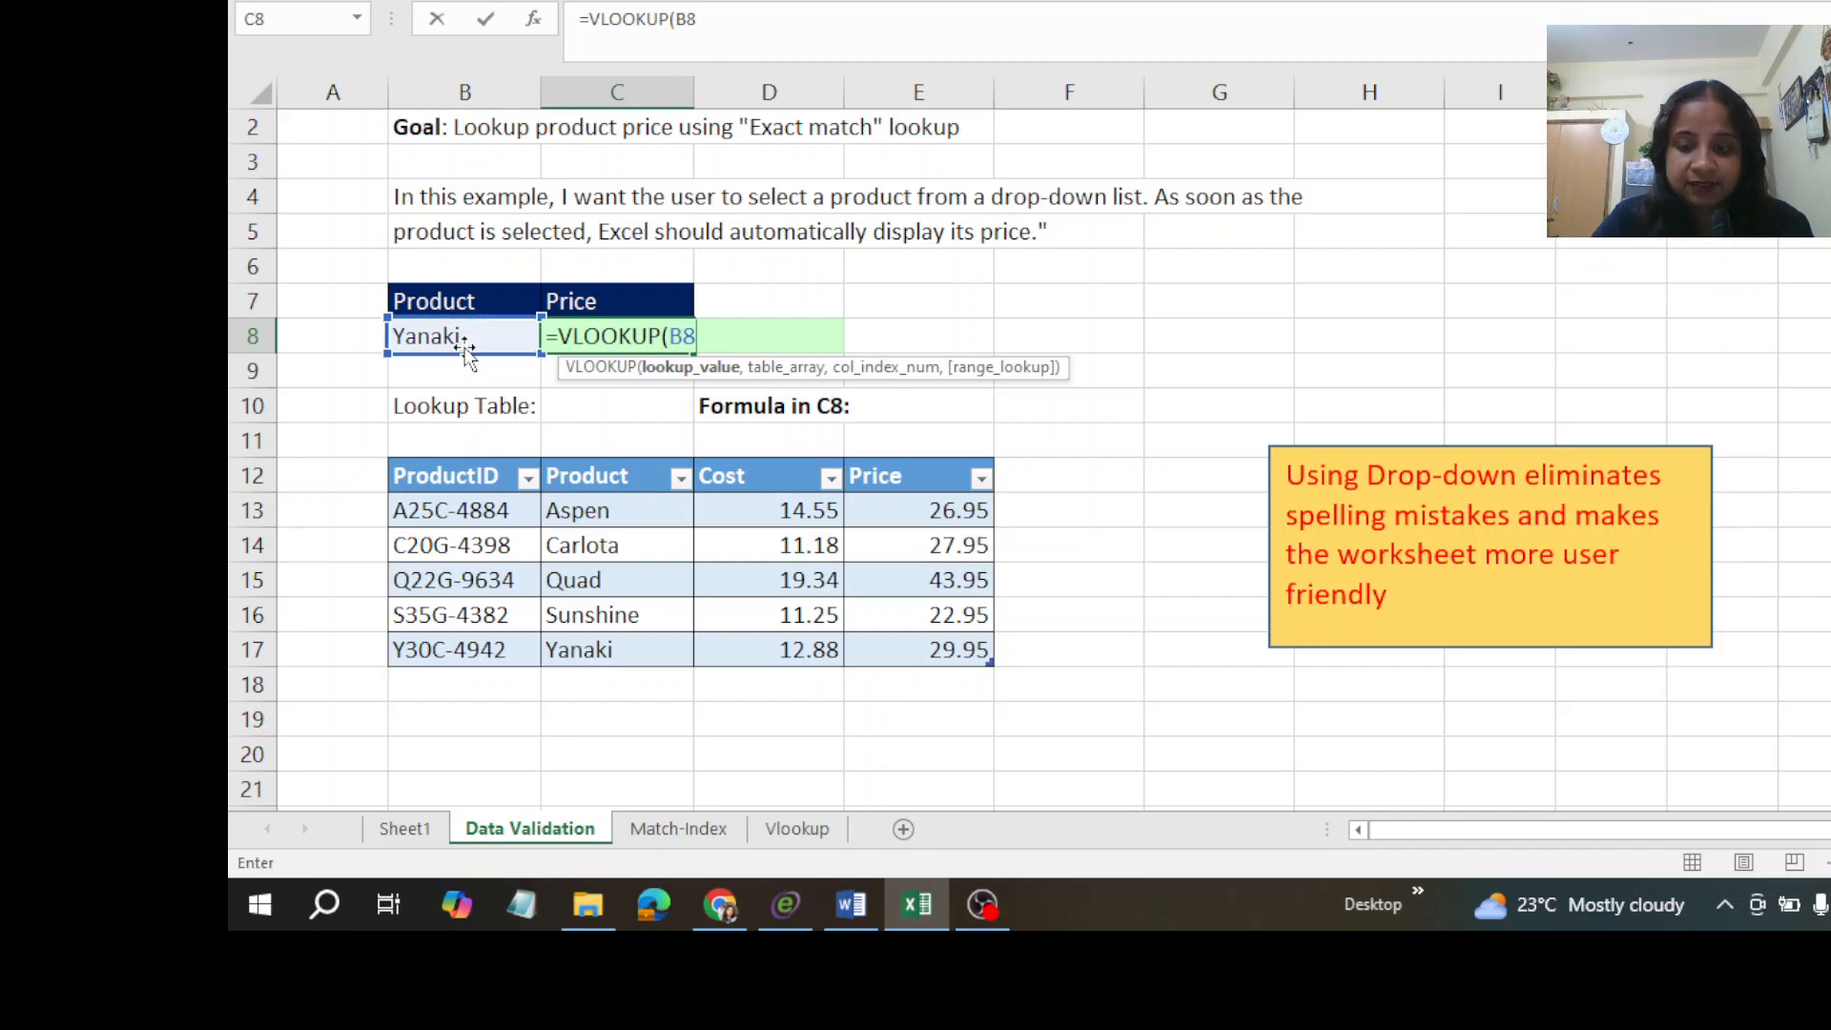
type(",")
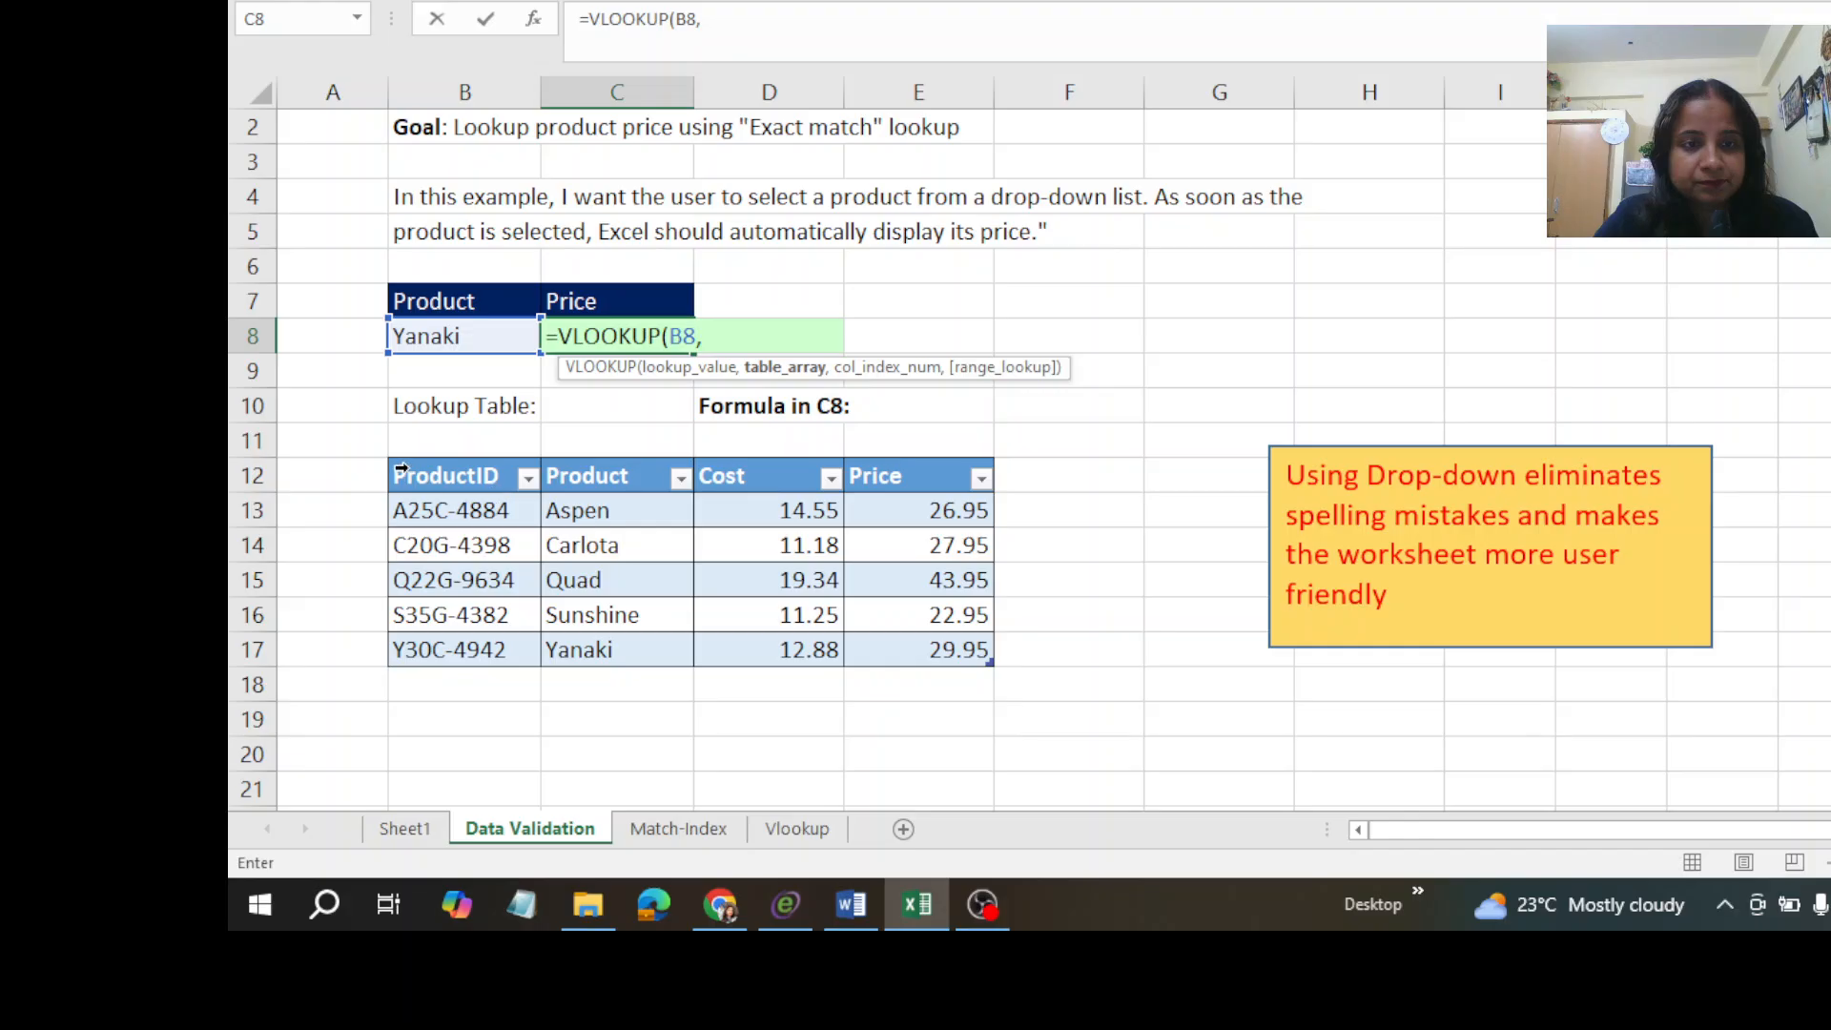
left_click_drag(402, 510, 494, 503)
left_click_drag(844, 591, 855, 653)
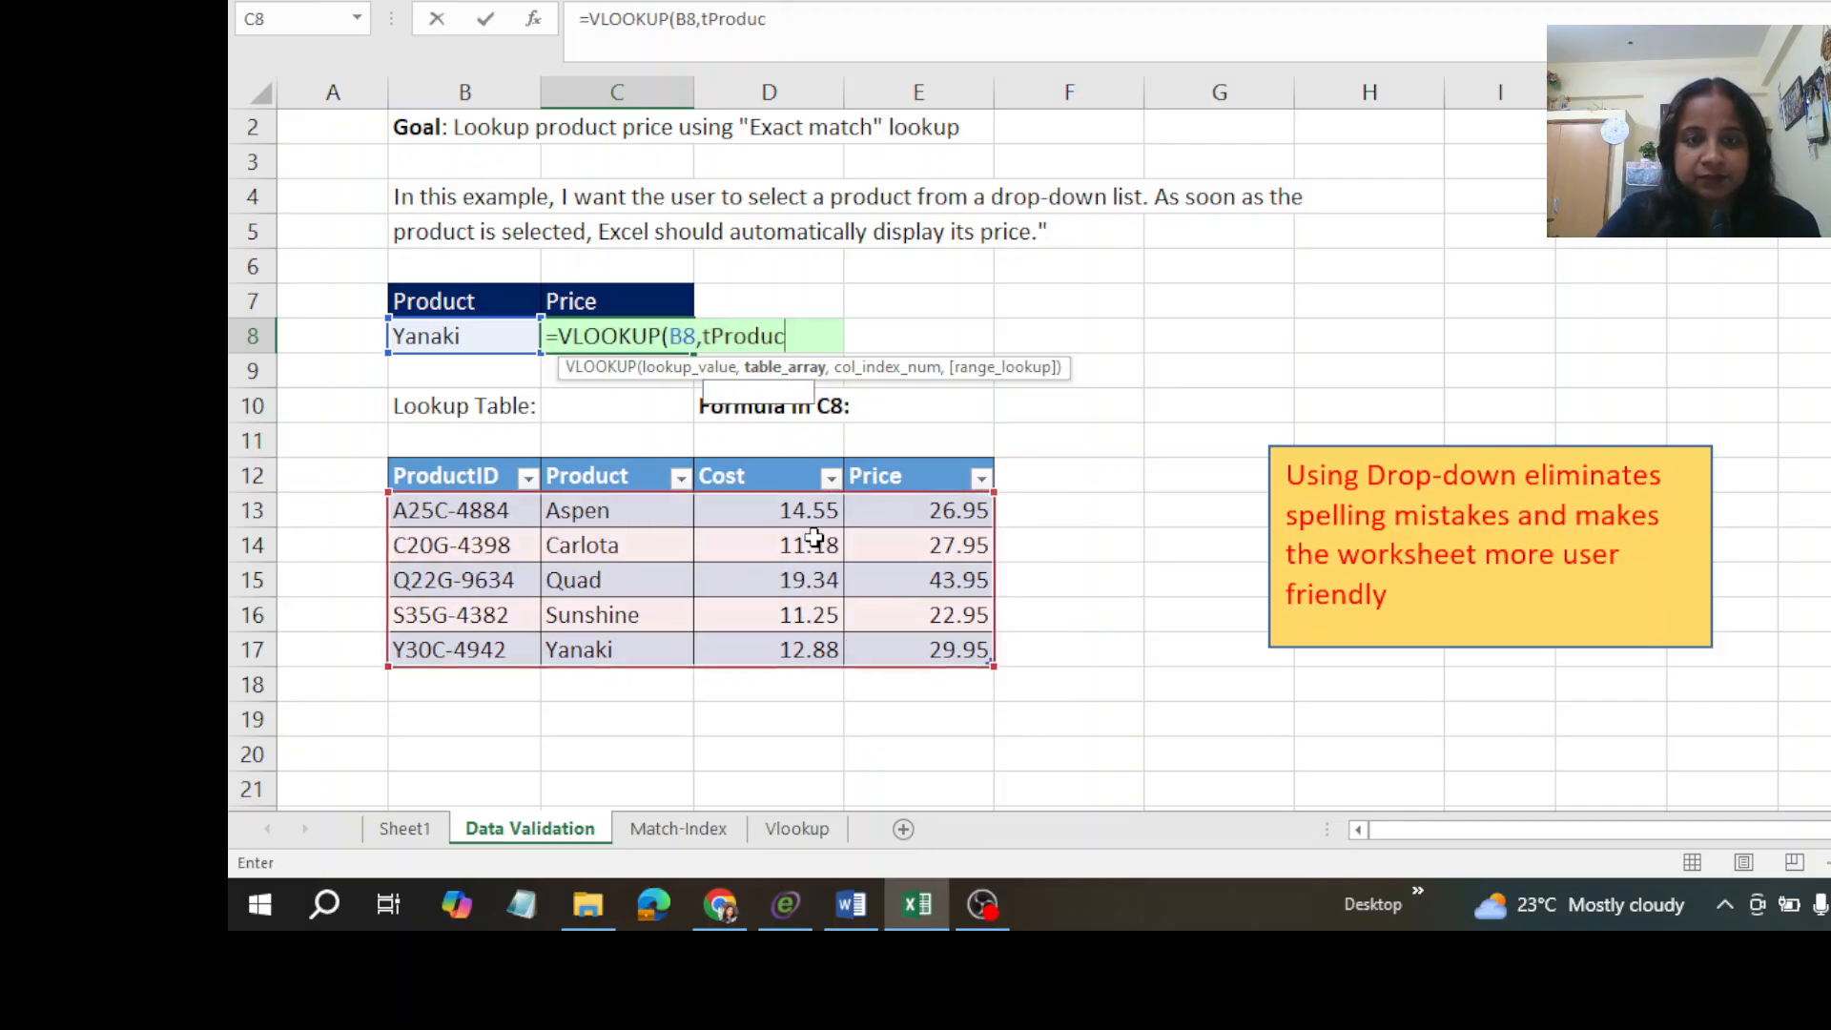
Remove the incomplete table reference from the VLOOKUP formula and reselect the table range B13:E17, entering tProduct.
key("BackSpace")
key("BackSpace")
key("BackSpace")
key("BackSpace")
key("BackSpace")
key("BackSpace")
key("BackSpace")
key("BackSpace")
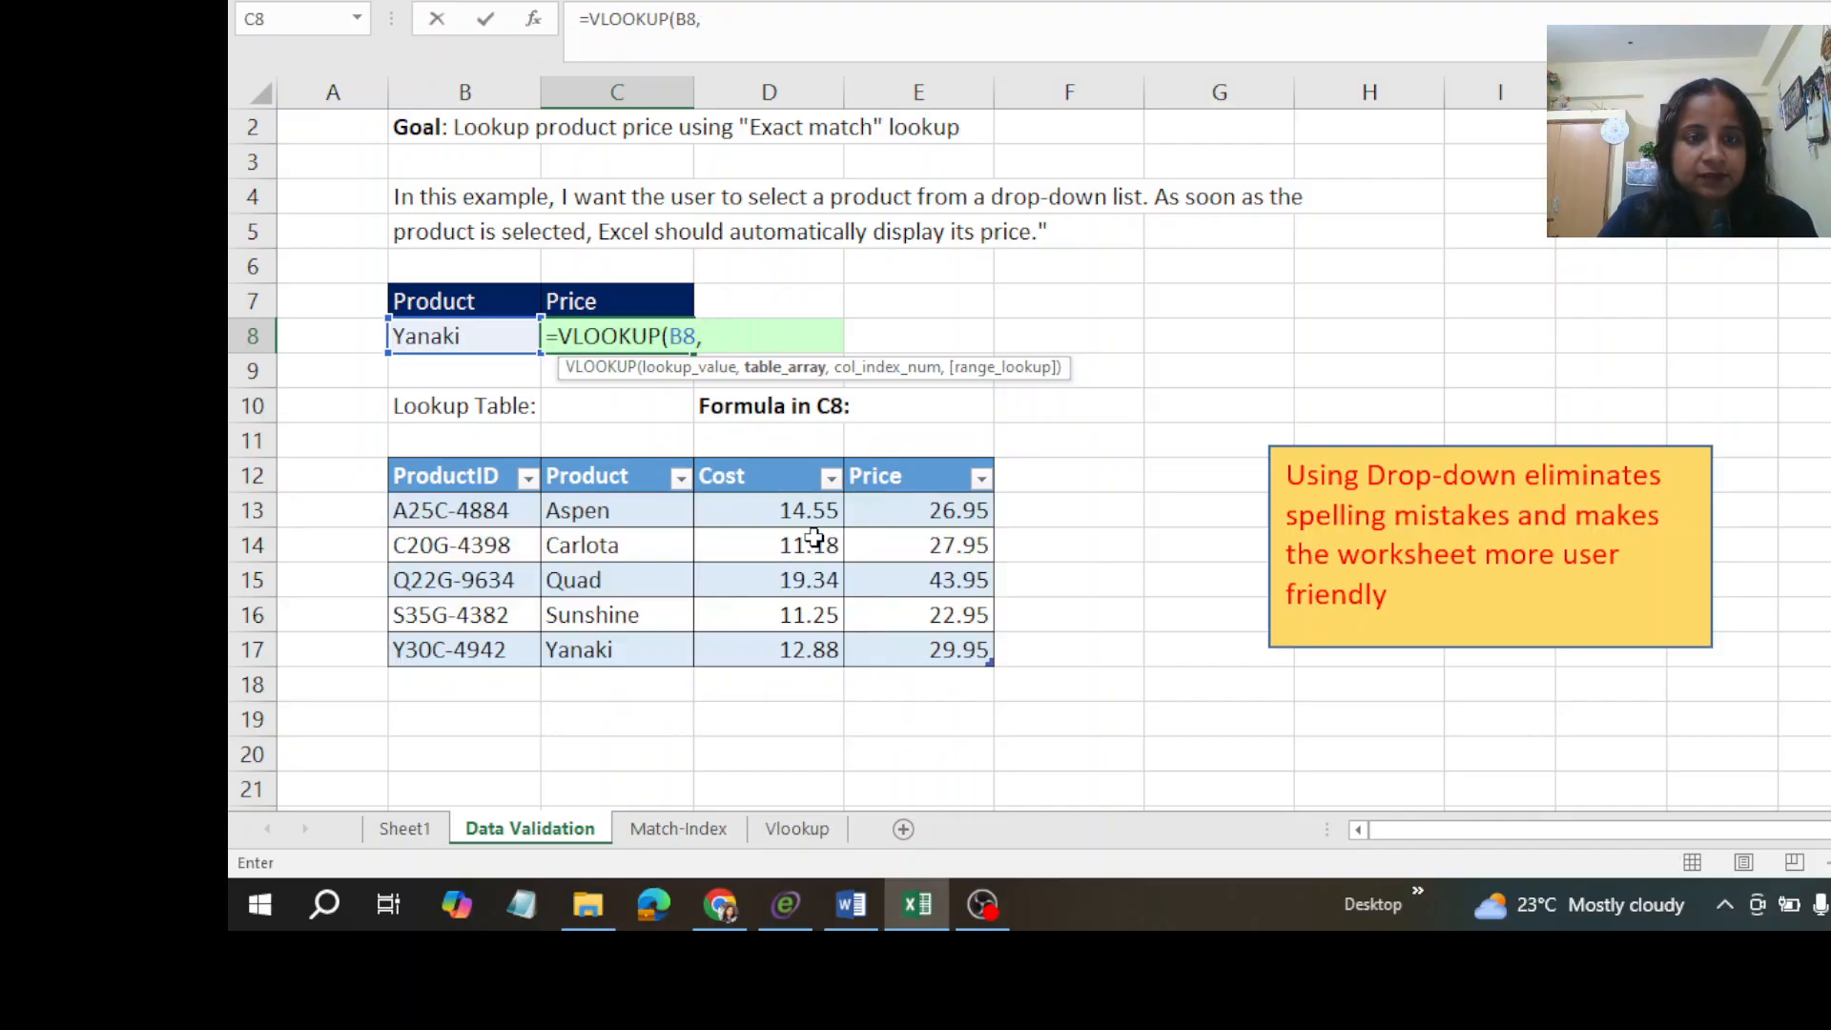
left_click_drag(428, 502, 916, 647)
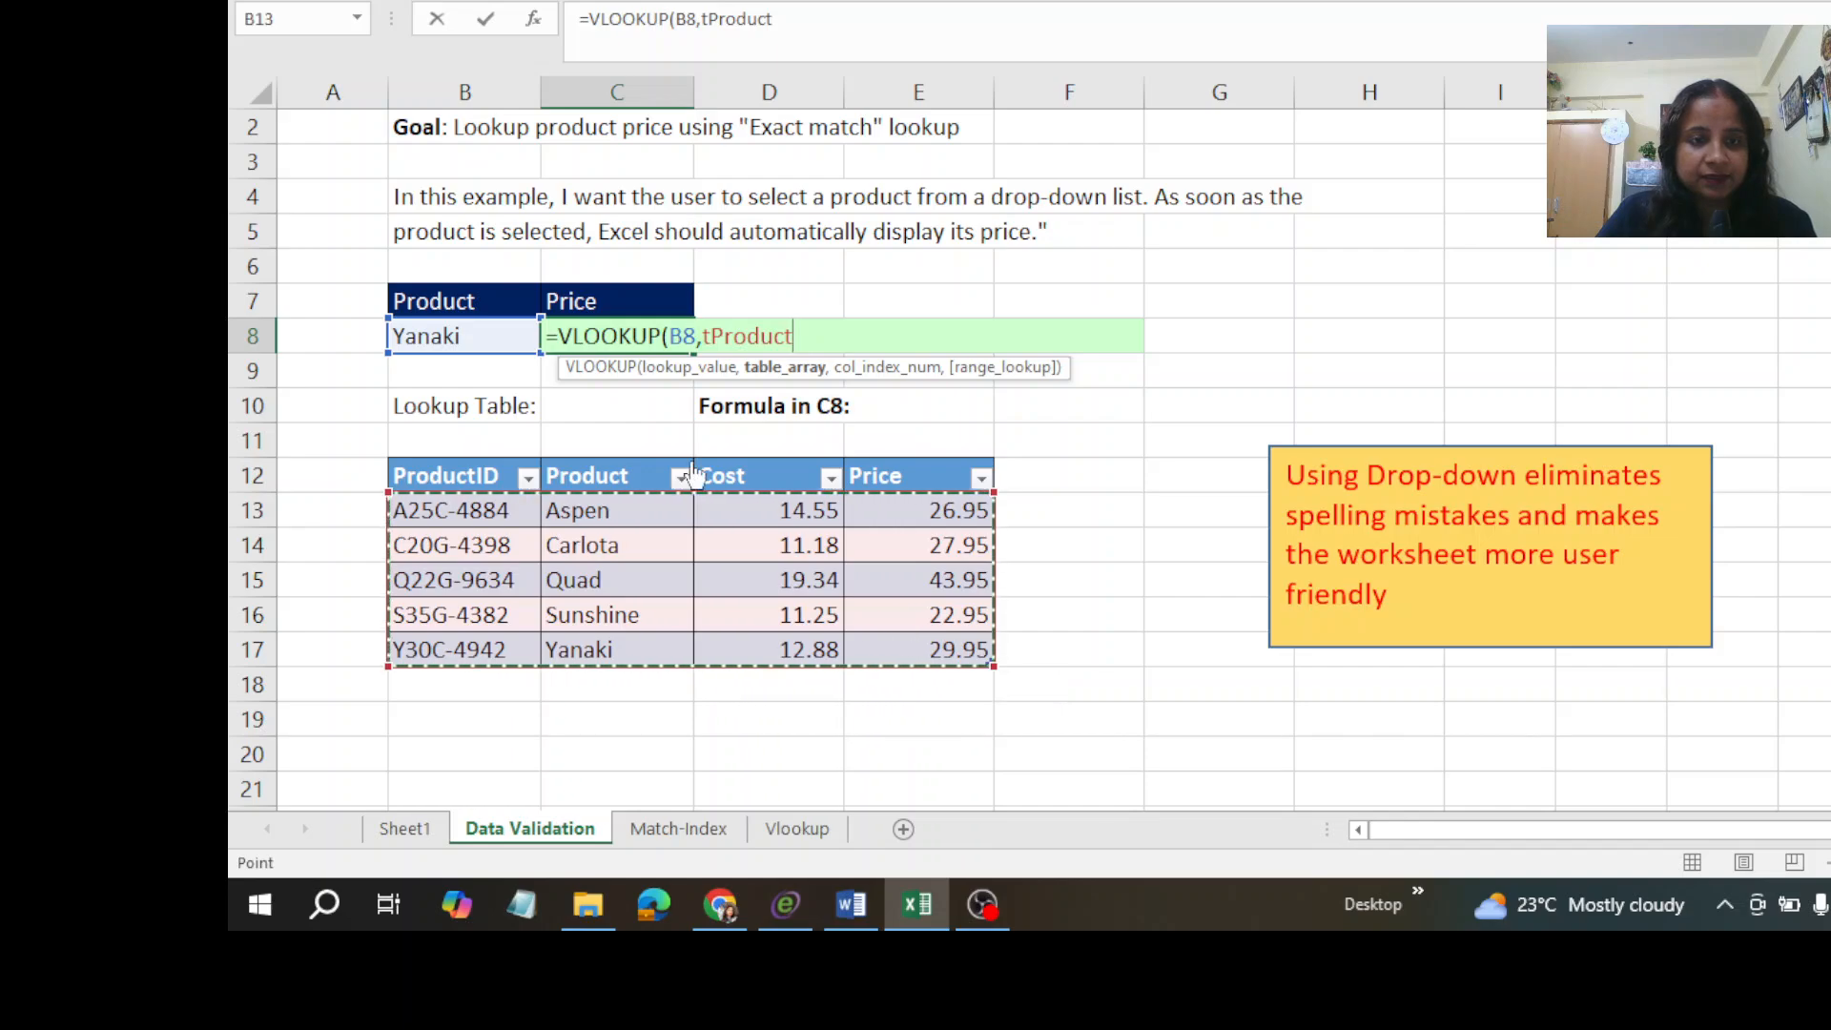
Replace the formula's table array with the Product through Price columns of the tProduct table.
key("BackSpace")
key("BackSpace")
key("BackSpace")
key("BackSpace")
key("BackSpace")
key("BackSpace")
key("BackSpace")
key("BackSpace")
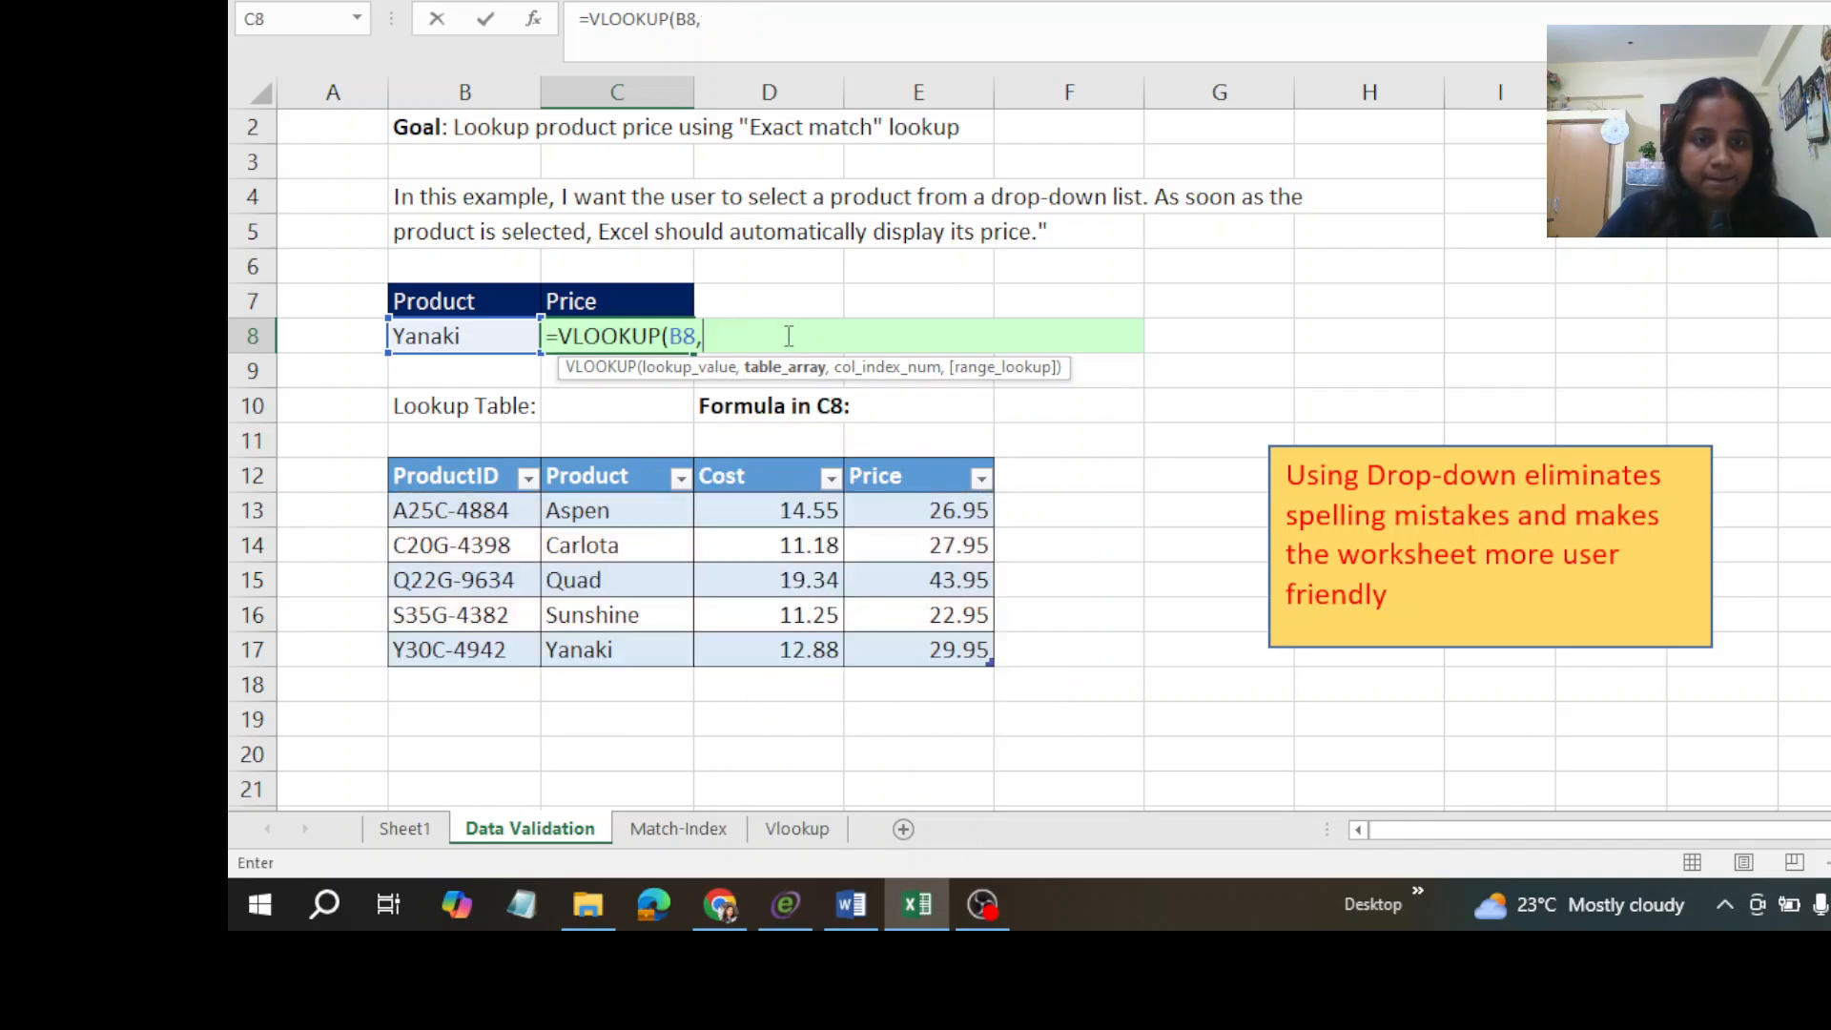
left_click_drag(593, 512, 904, 648)
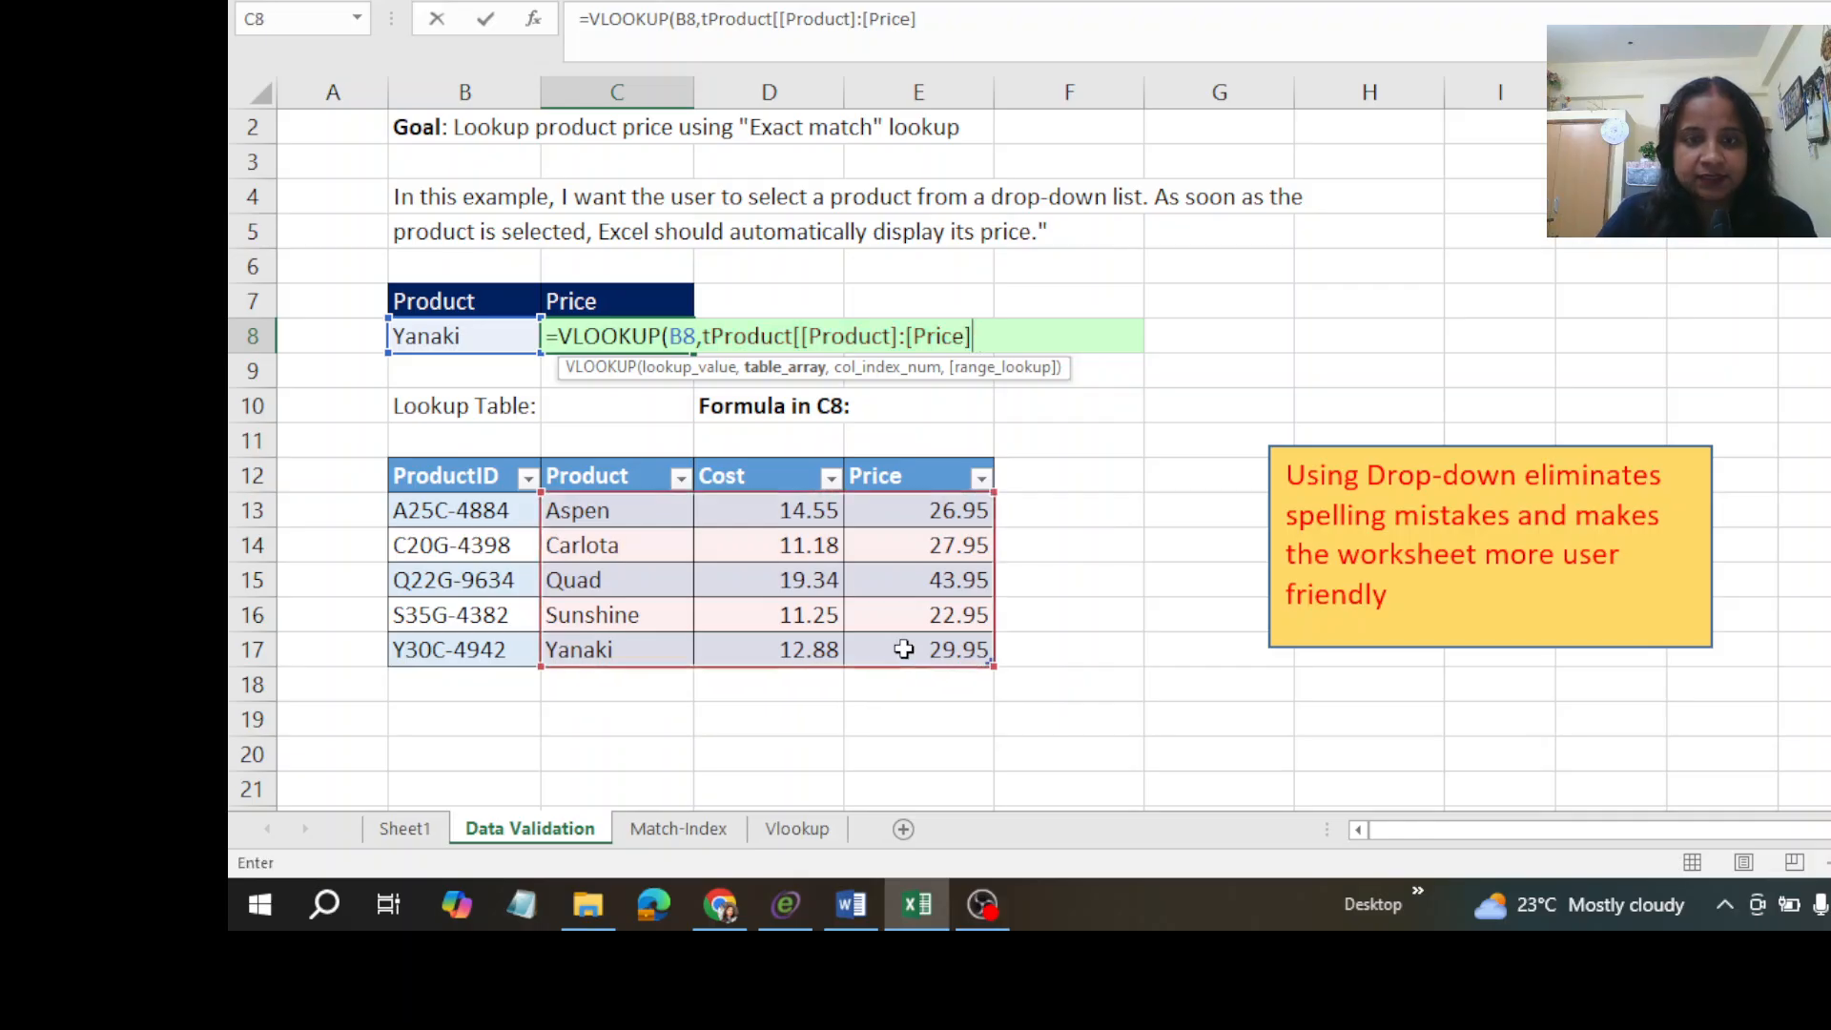
Erase the entire unfinished VLOOKUP formula from cell C8 and leave the cell empty.
key("BackSpace")
key("BackSpace")
key("BackSpace")
key("BackSpace")
key("BackSpace")
key("BackSpace")
key("BackSpace")
key("BackSpace")
key("BackSpace")
key("BackSpace")
key("BackSpace")
key("BackSpace")
key("BackSpace")
key("BackSpace")
key("BackSpace")
key("BackSpace")
key("BackSpace")
key("BackSpace")
key("BackSpace")
key("BackSpace")
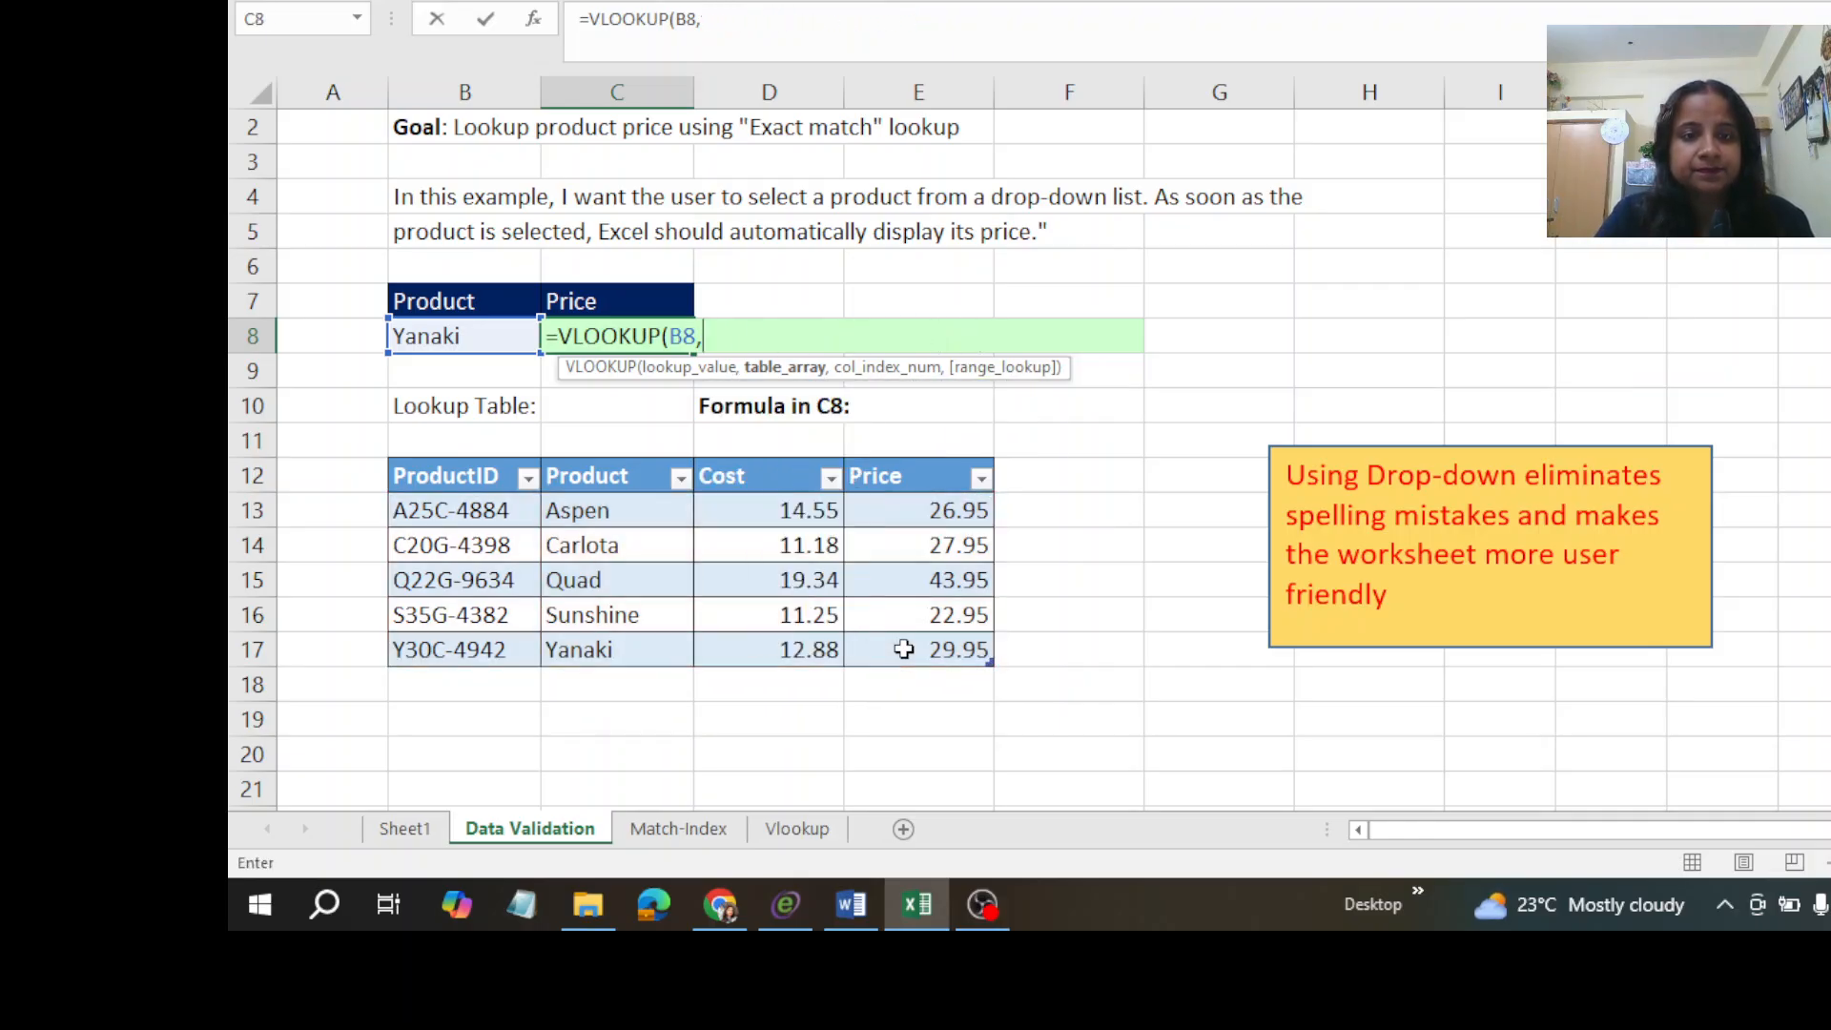
key("BackSpace")
key("BackSpace")
key("BackSpace")
key("BackSpace")
key("BackSpace")
key("BackSpace")
key("BackSpace")
key("BackSpace")
key("BackSpace")
key("BackSpace")
key("BackSpace")
key("BackSpace")
key("BackSpace")
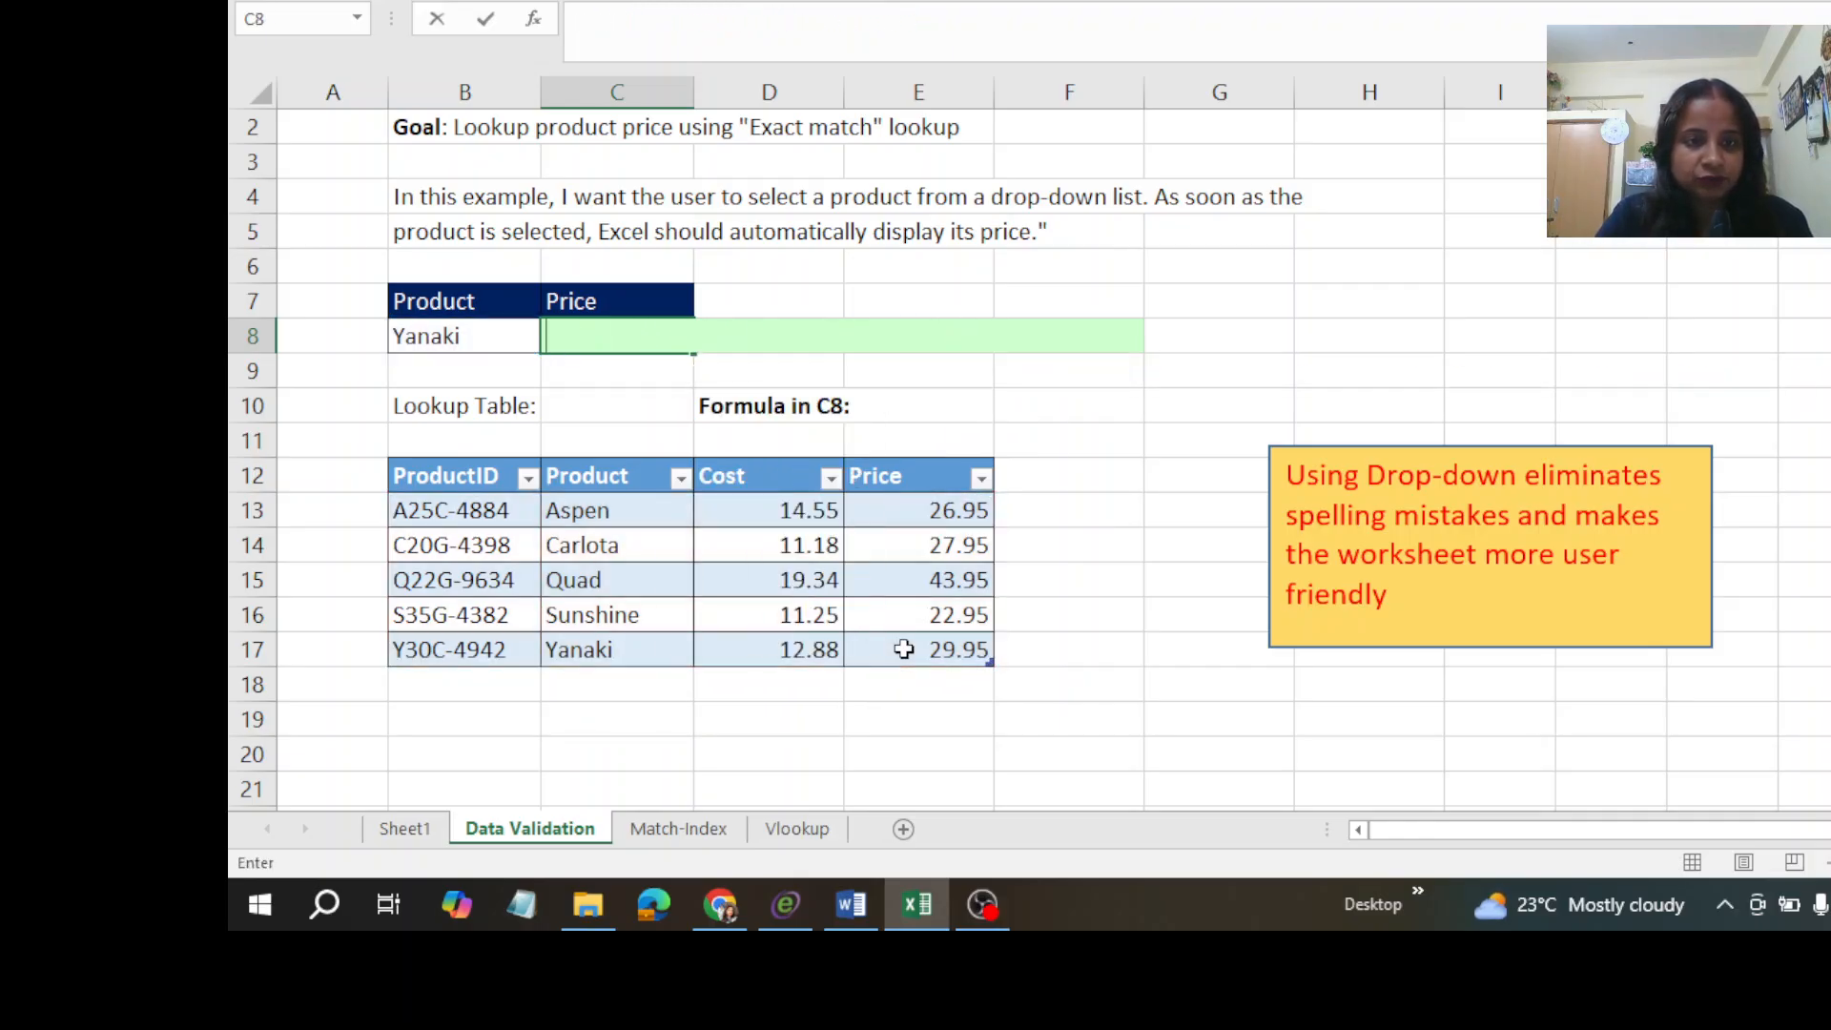
left_click(896, 269)
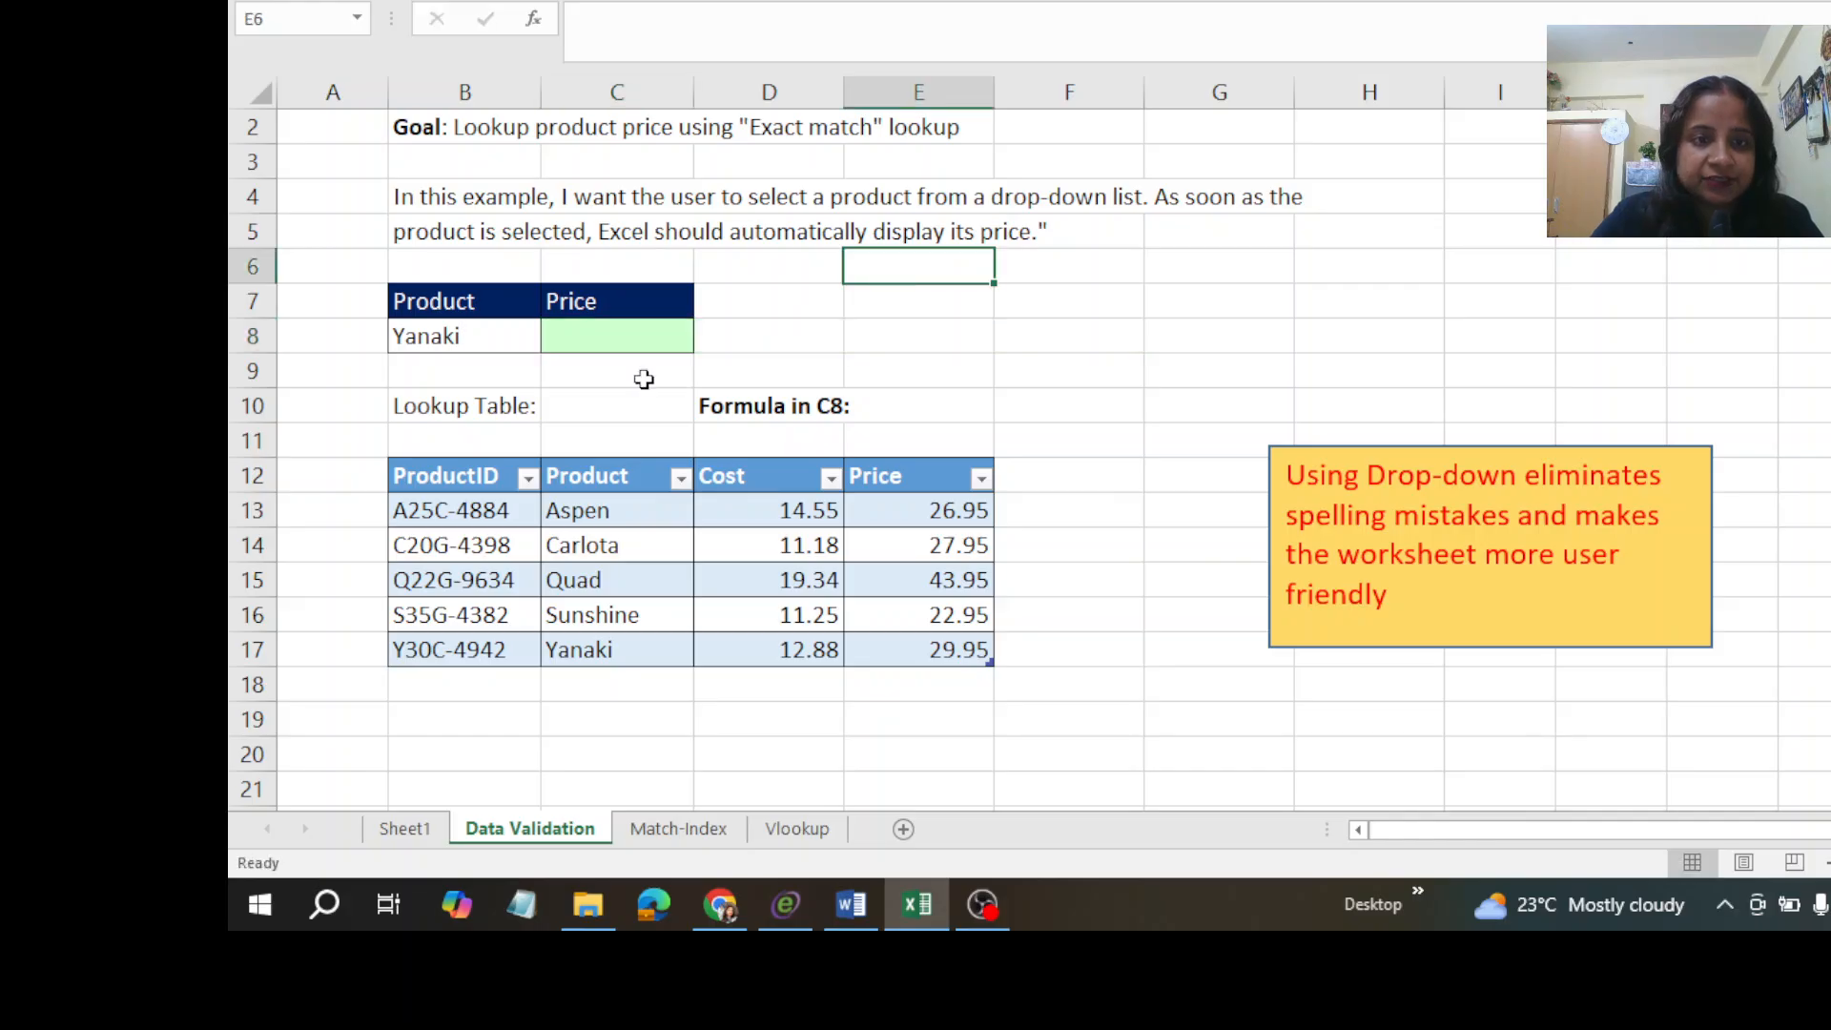
left_click(597, 337)
type("vl")
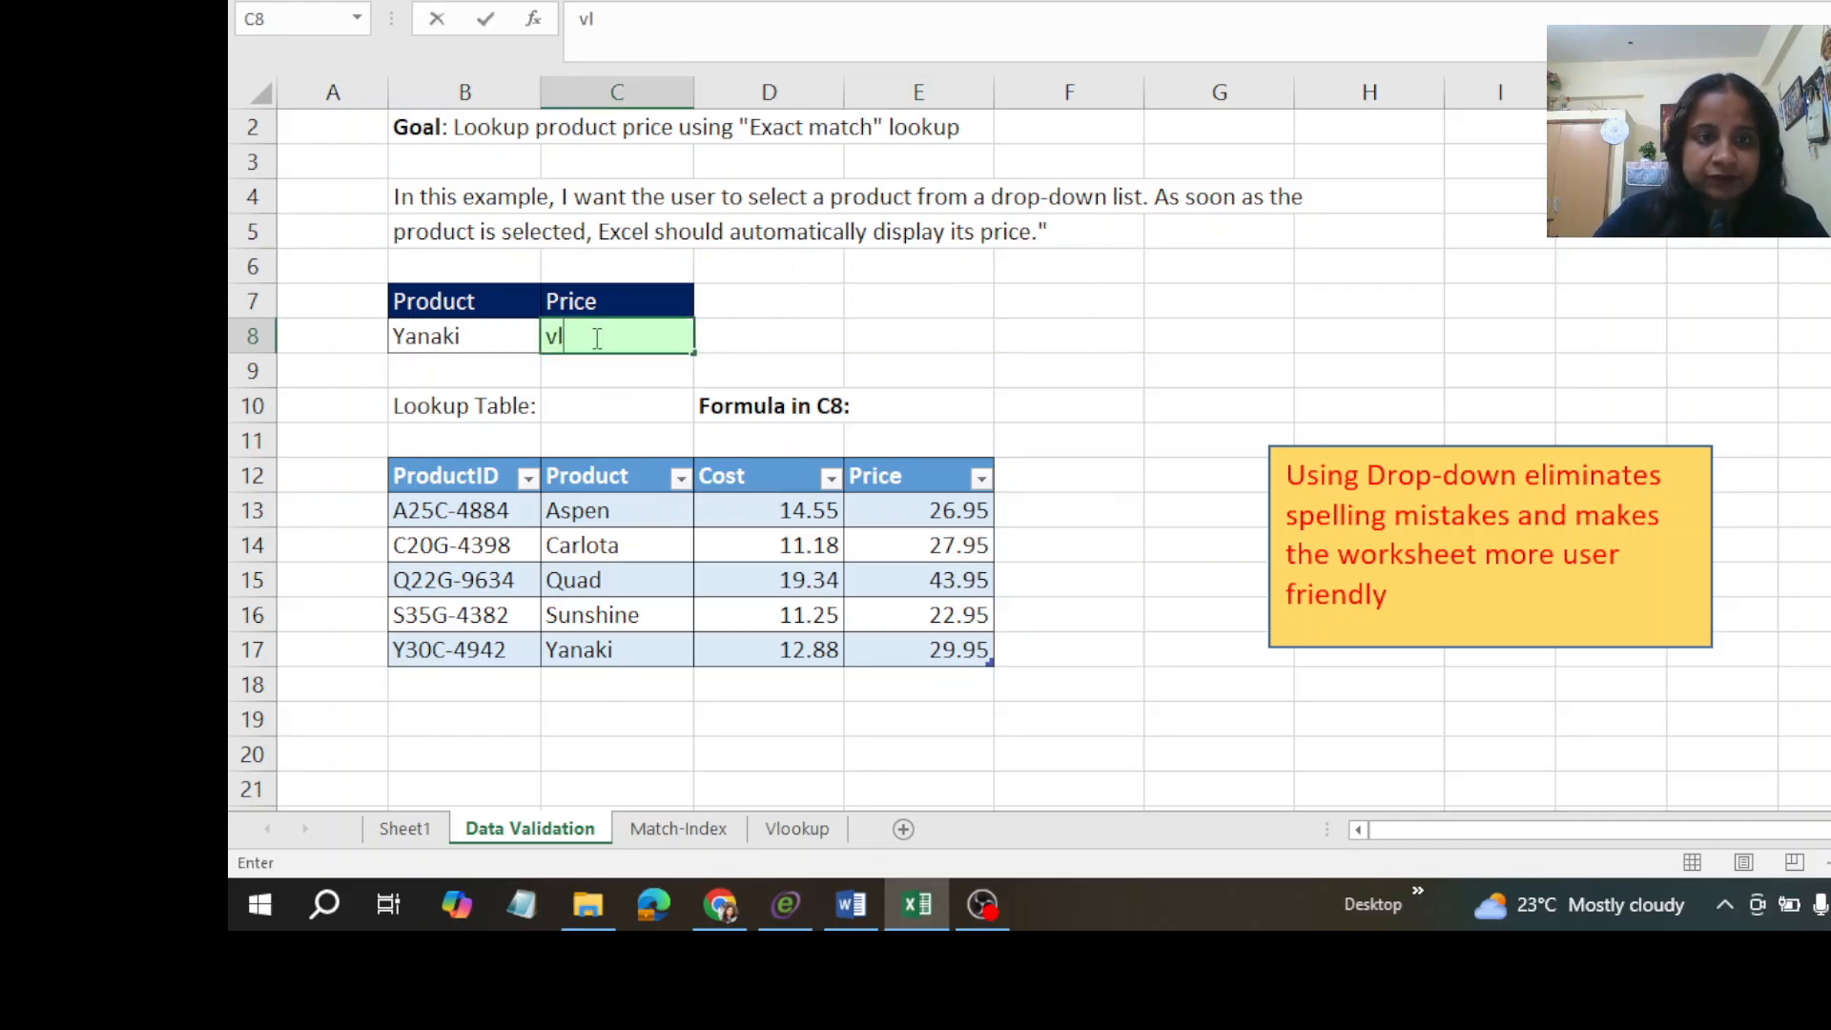
type("ook")
key("BackSpace")
key("BackSpace")
key("BackSpace")
key("BackSpace")
key("BackSpace")
Start a VLOOKUP formula in C8 with B8 as the lookup value.
type("=")
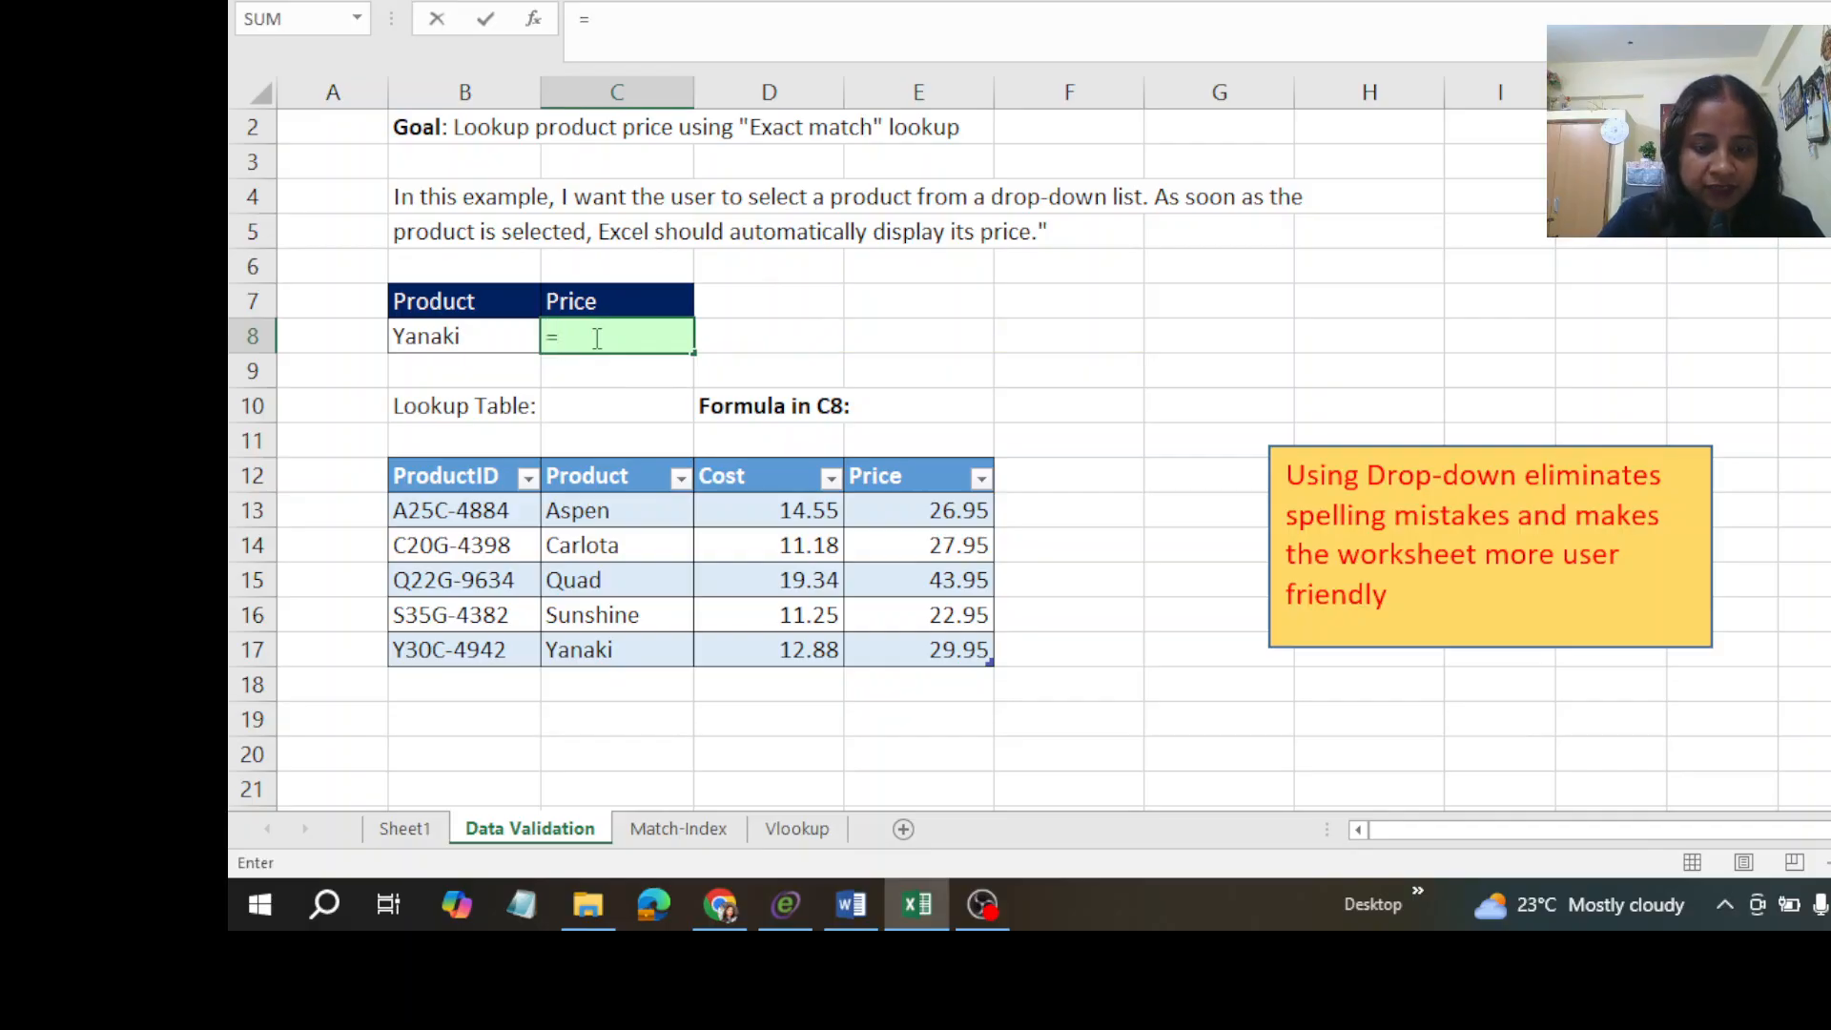
type("vl")
double_click(641, 377)
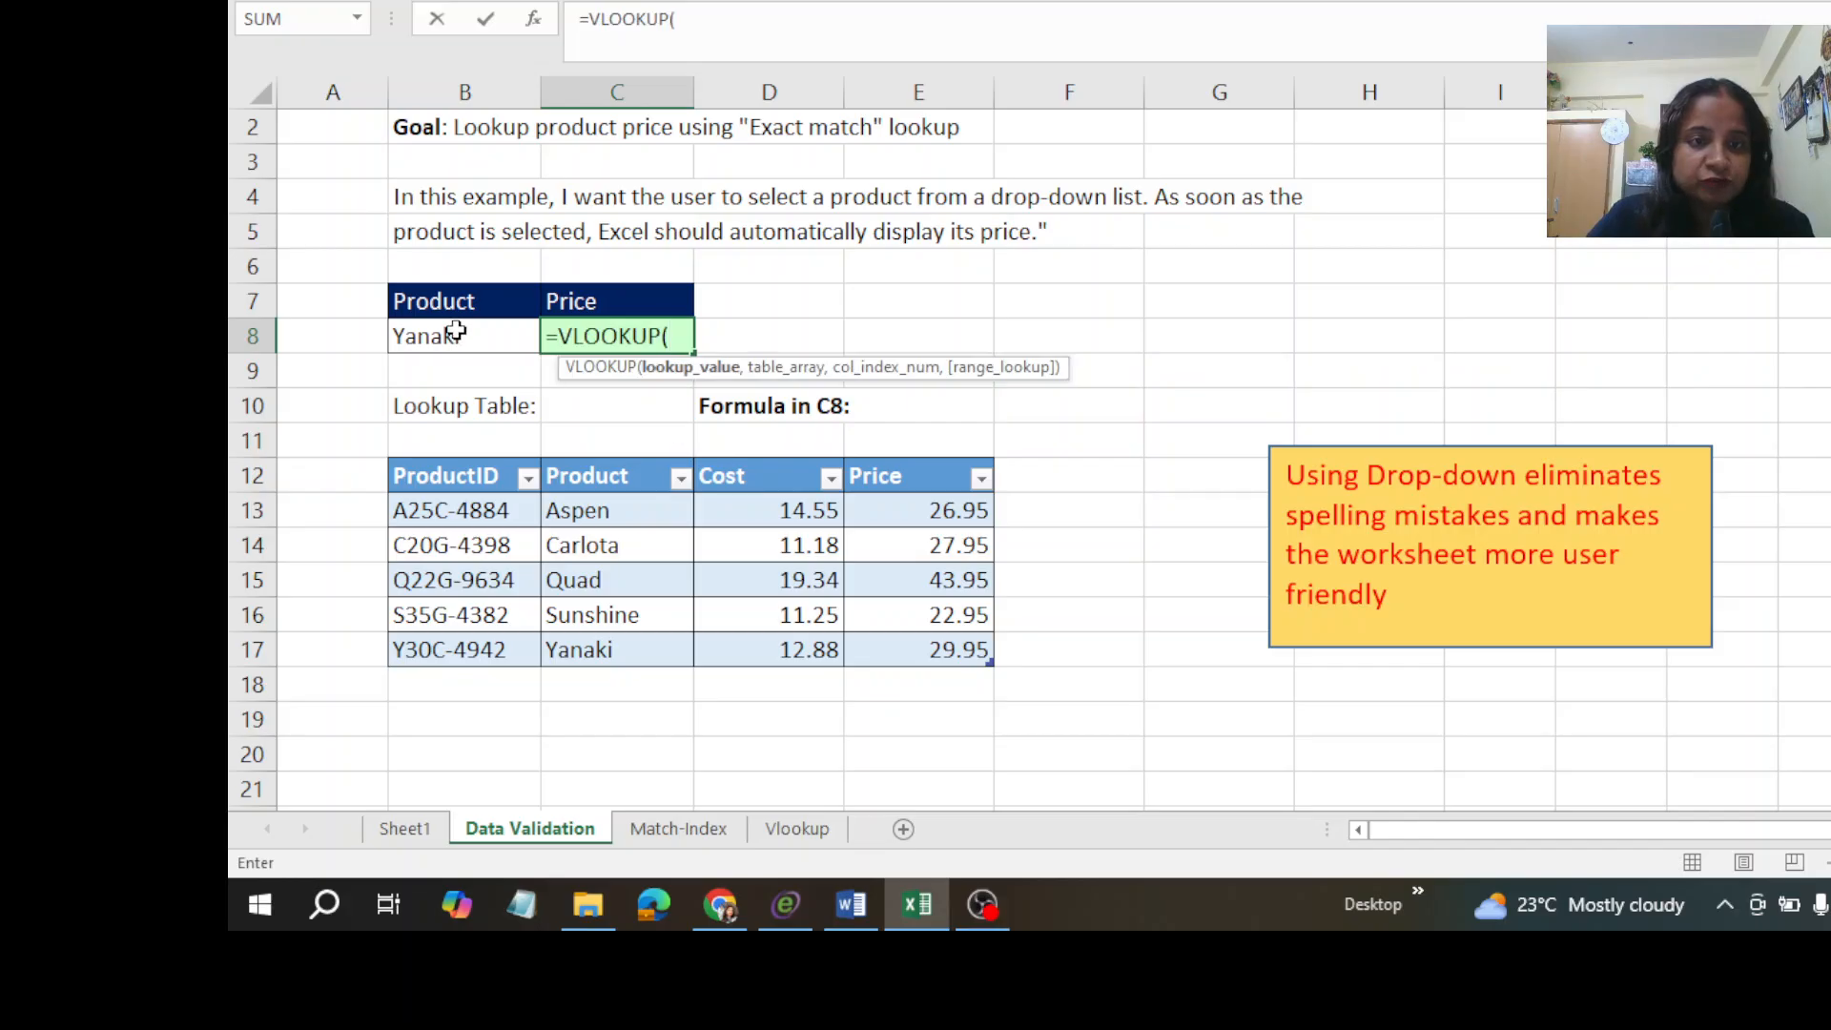
left_click(457, 331)
type(",")
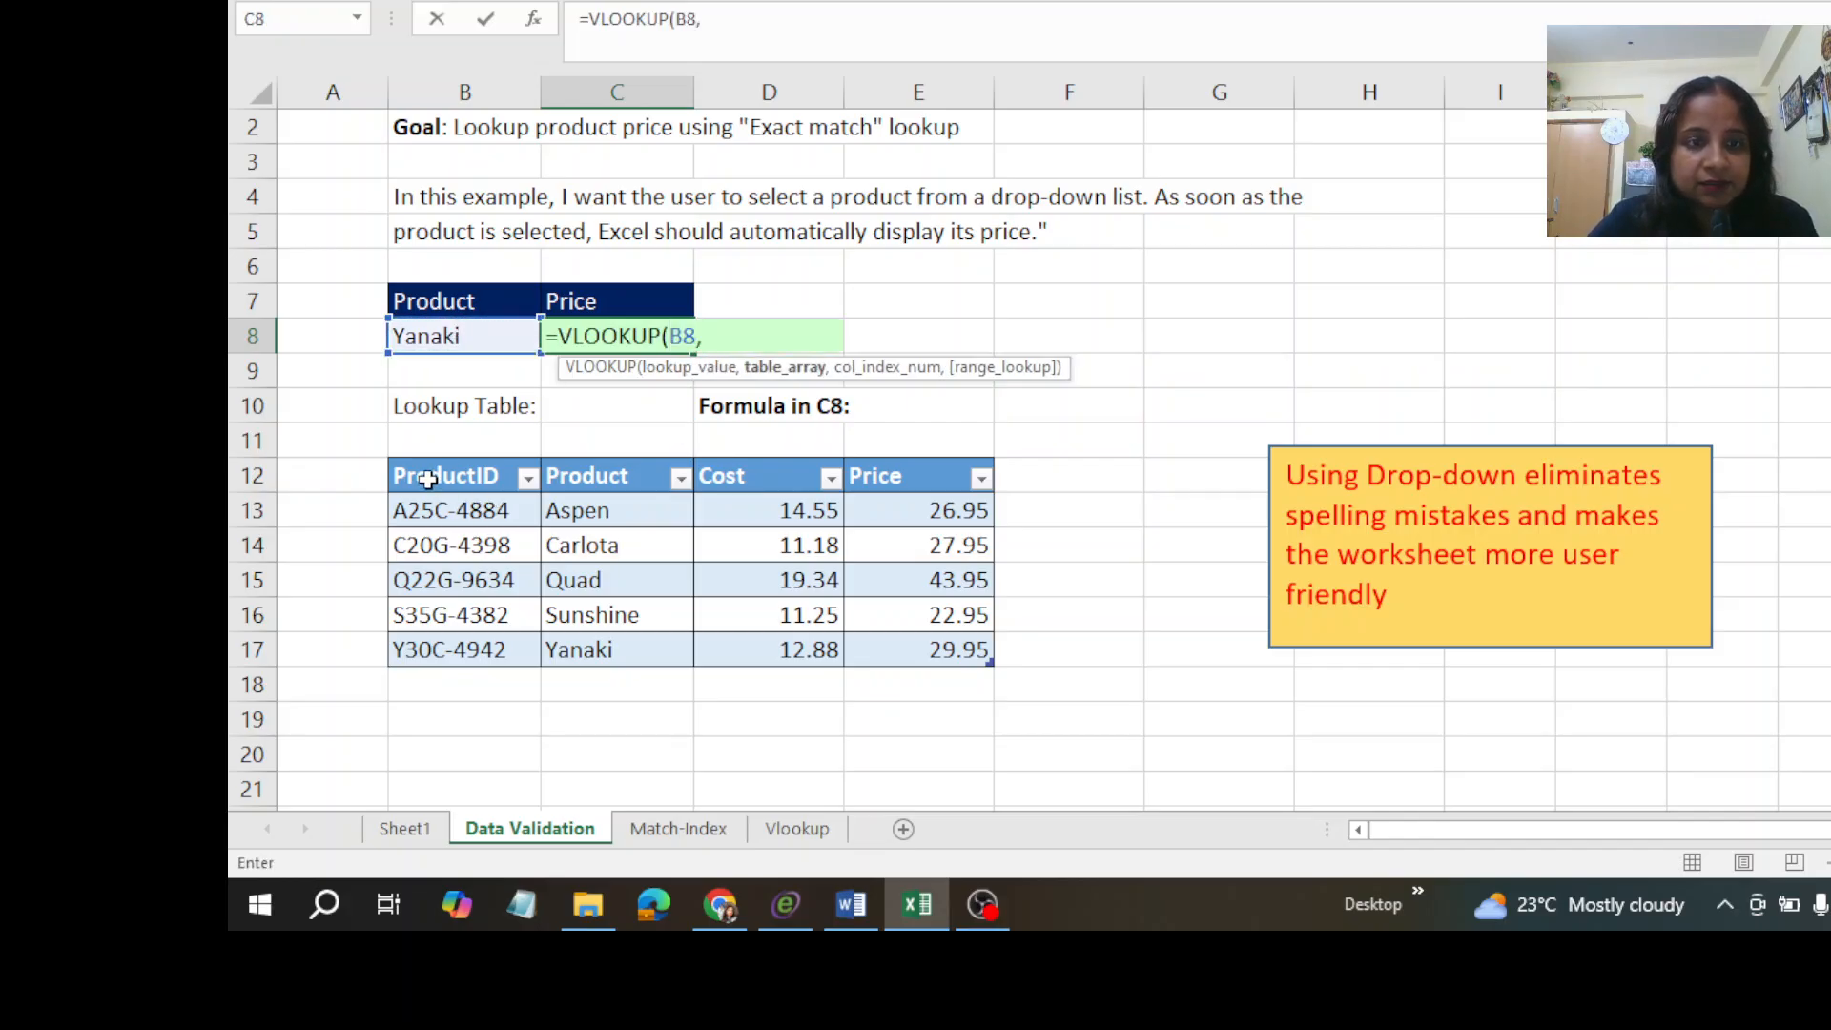
Try the lookup table's header row as the formula's table array, and erase that reference.
left_click_drag(424, 480, 715, 477)
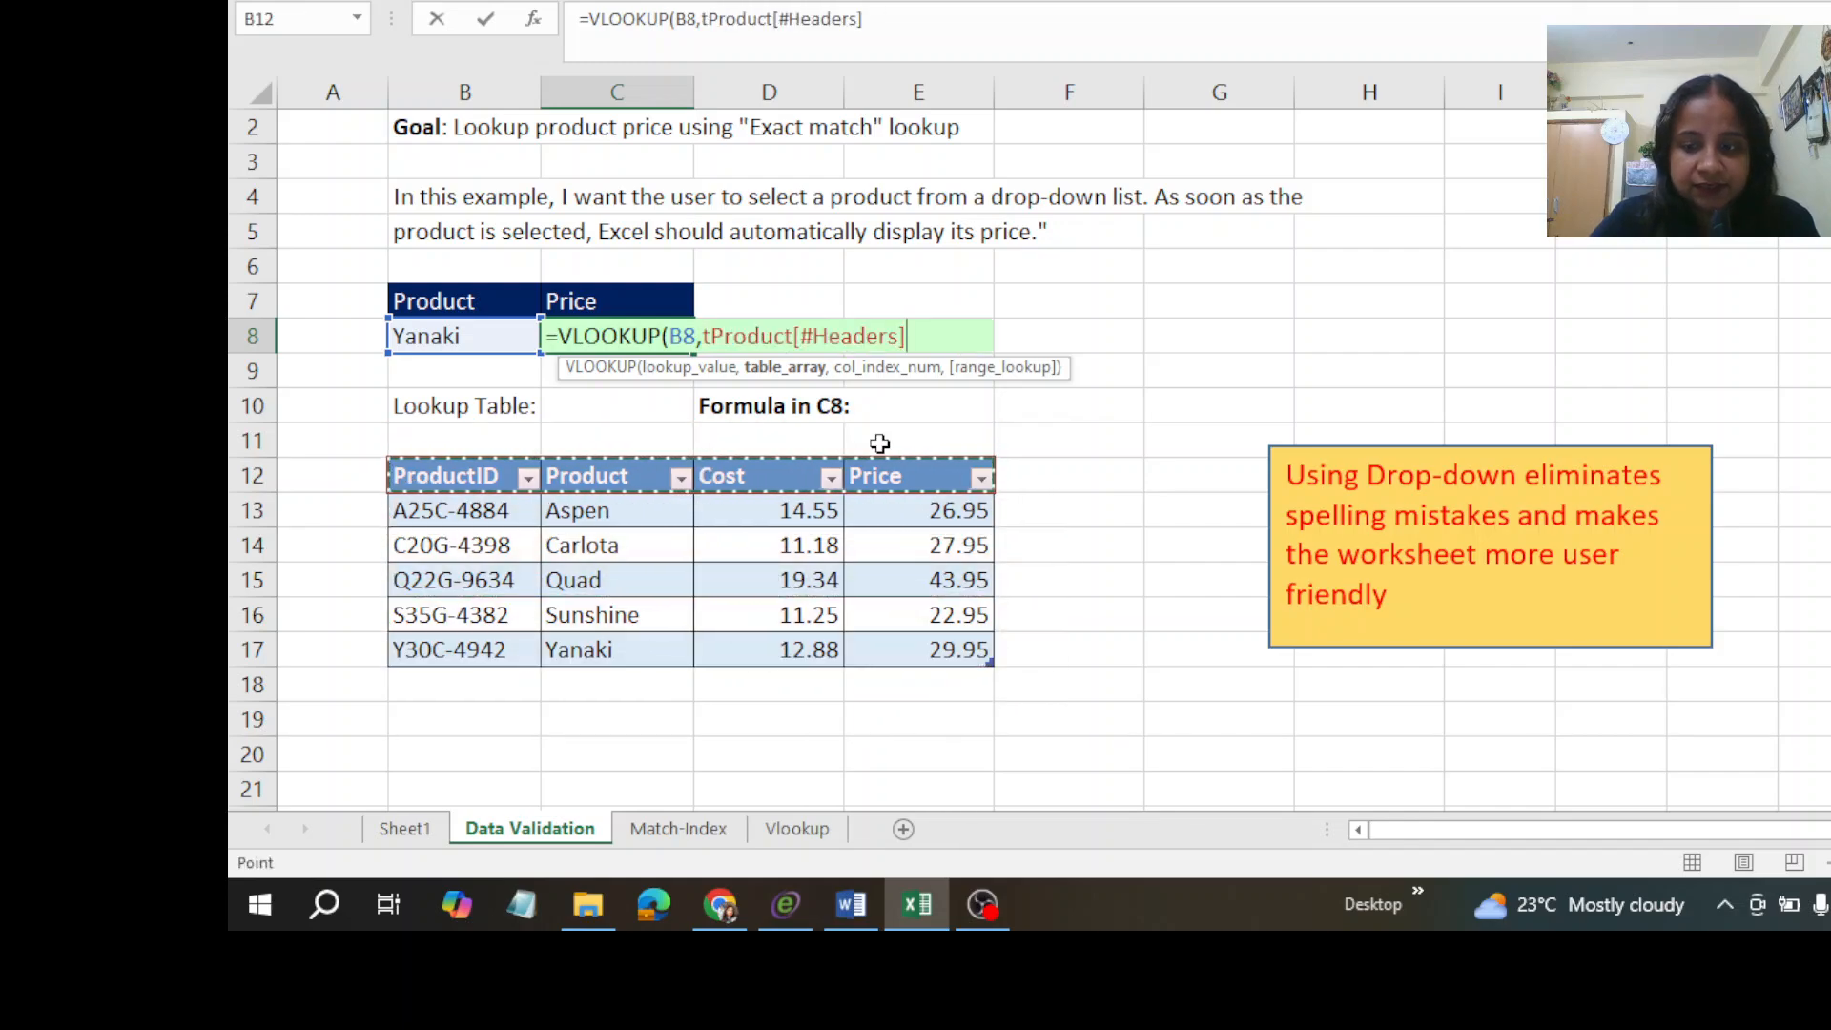
key("BackSpace")
key("BackSpace")
key("BackSpace")
key("BackSpace")
key("BackSpace")
key("BackSpace")
key("BackSpace")
key("BackSpace")
key("BackSpace")
key("BackSpace")
key("BackSpace")
key("BackSpace")
key("BackSpace")
key("BackSpace")
key("BackSpace")
key("BackSpace")
key("BackSpace")
key("BackSpace")
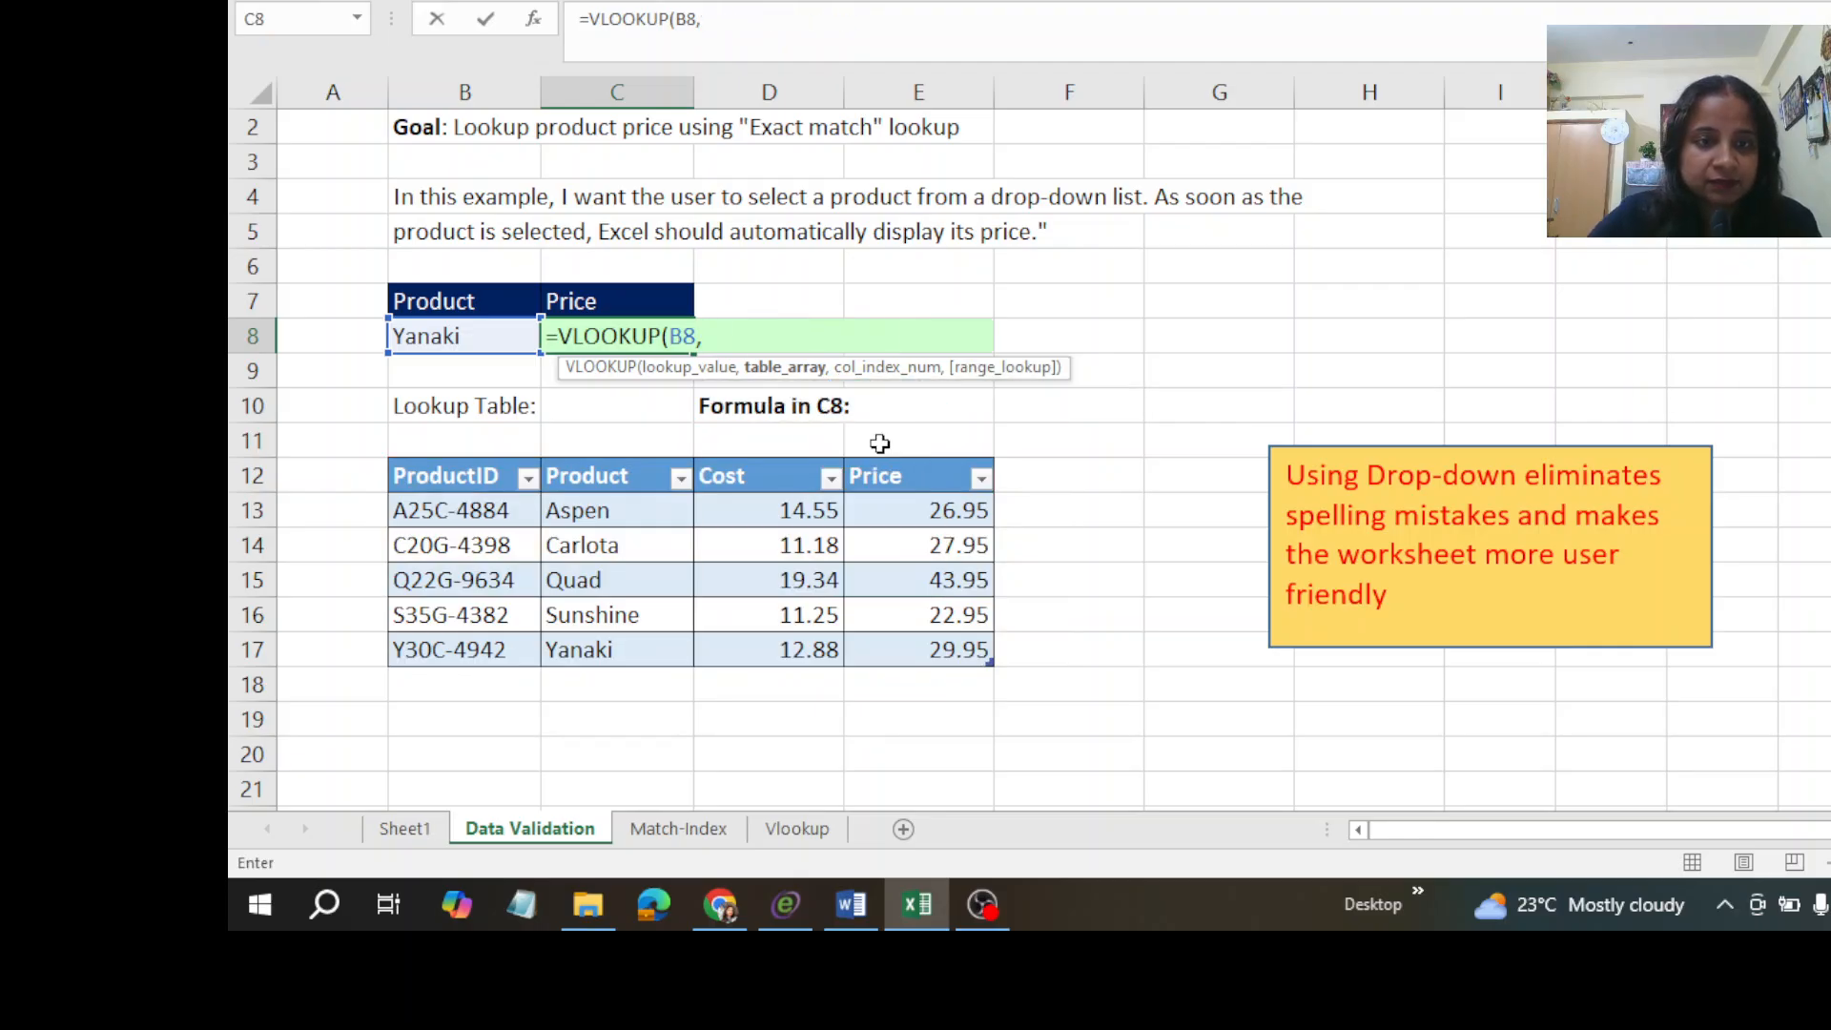
Complete the formula with the table data B13:E17 (tProduct) as table array, column index 4 and TRUE, and enter it in C8.
left_click_drag(477, 513, 930, 663)
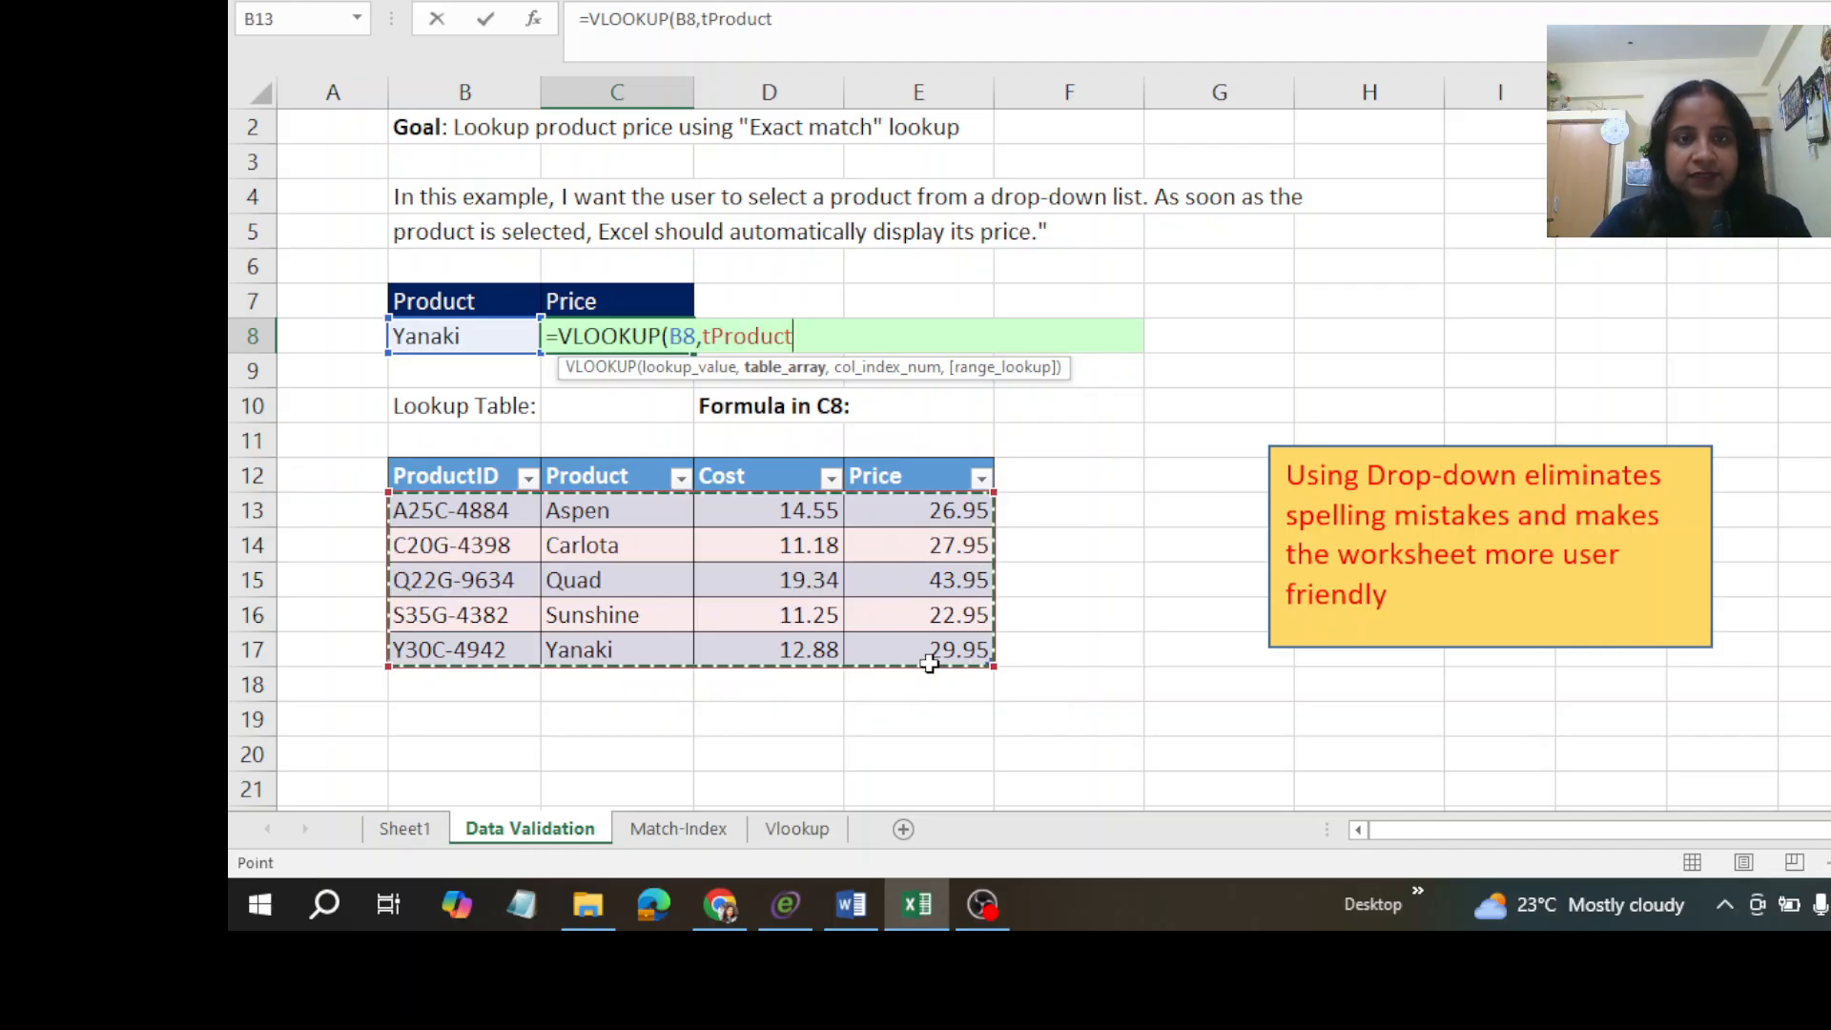
type(",")
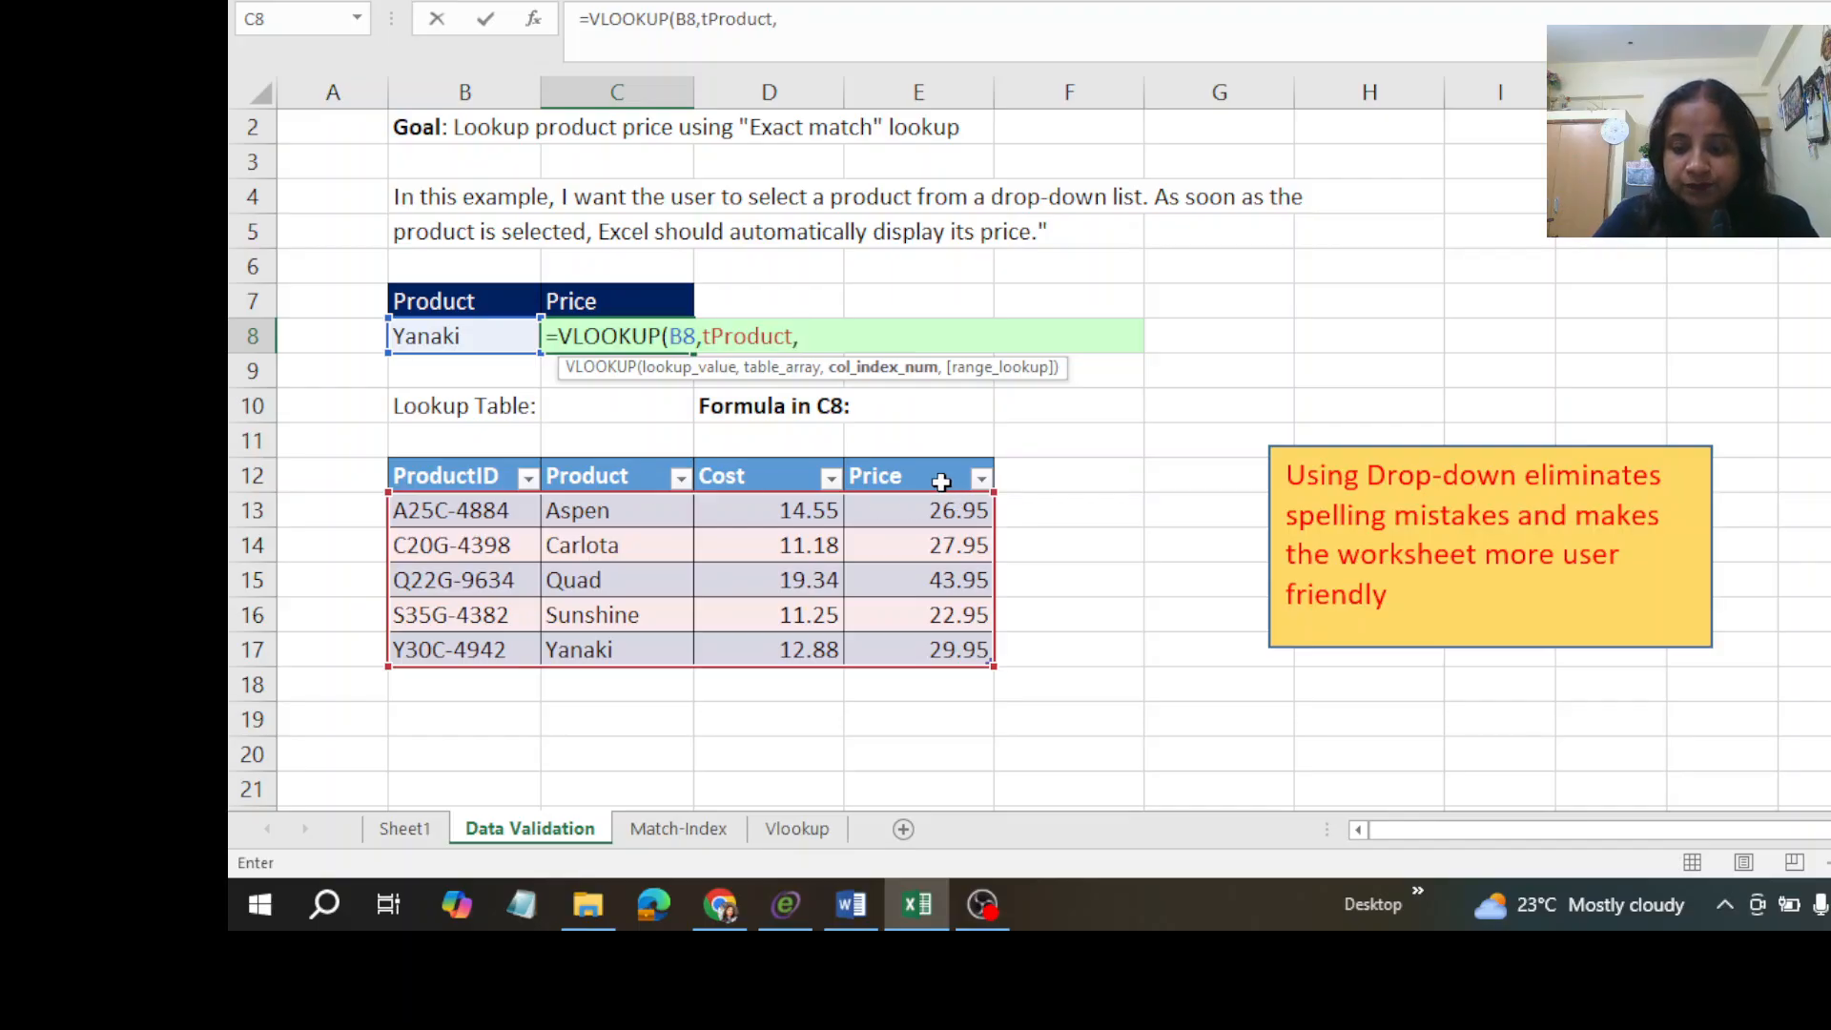
type("4,")
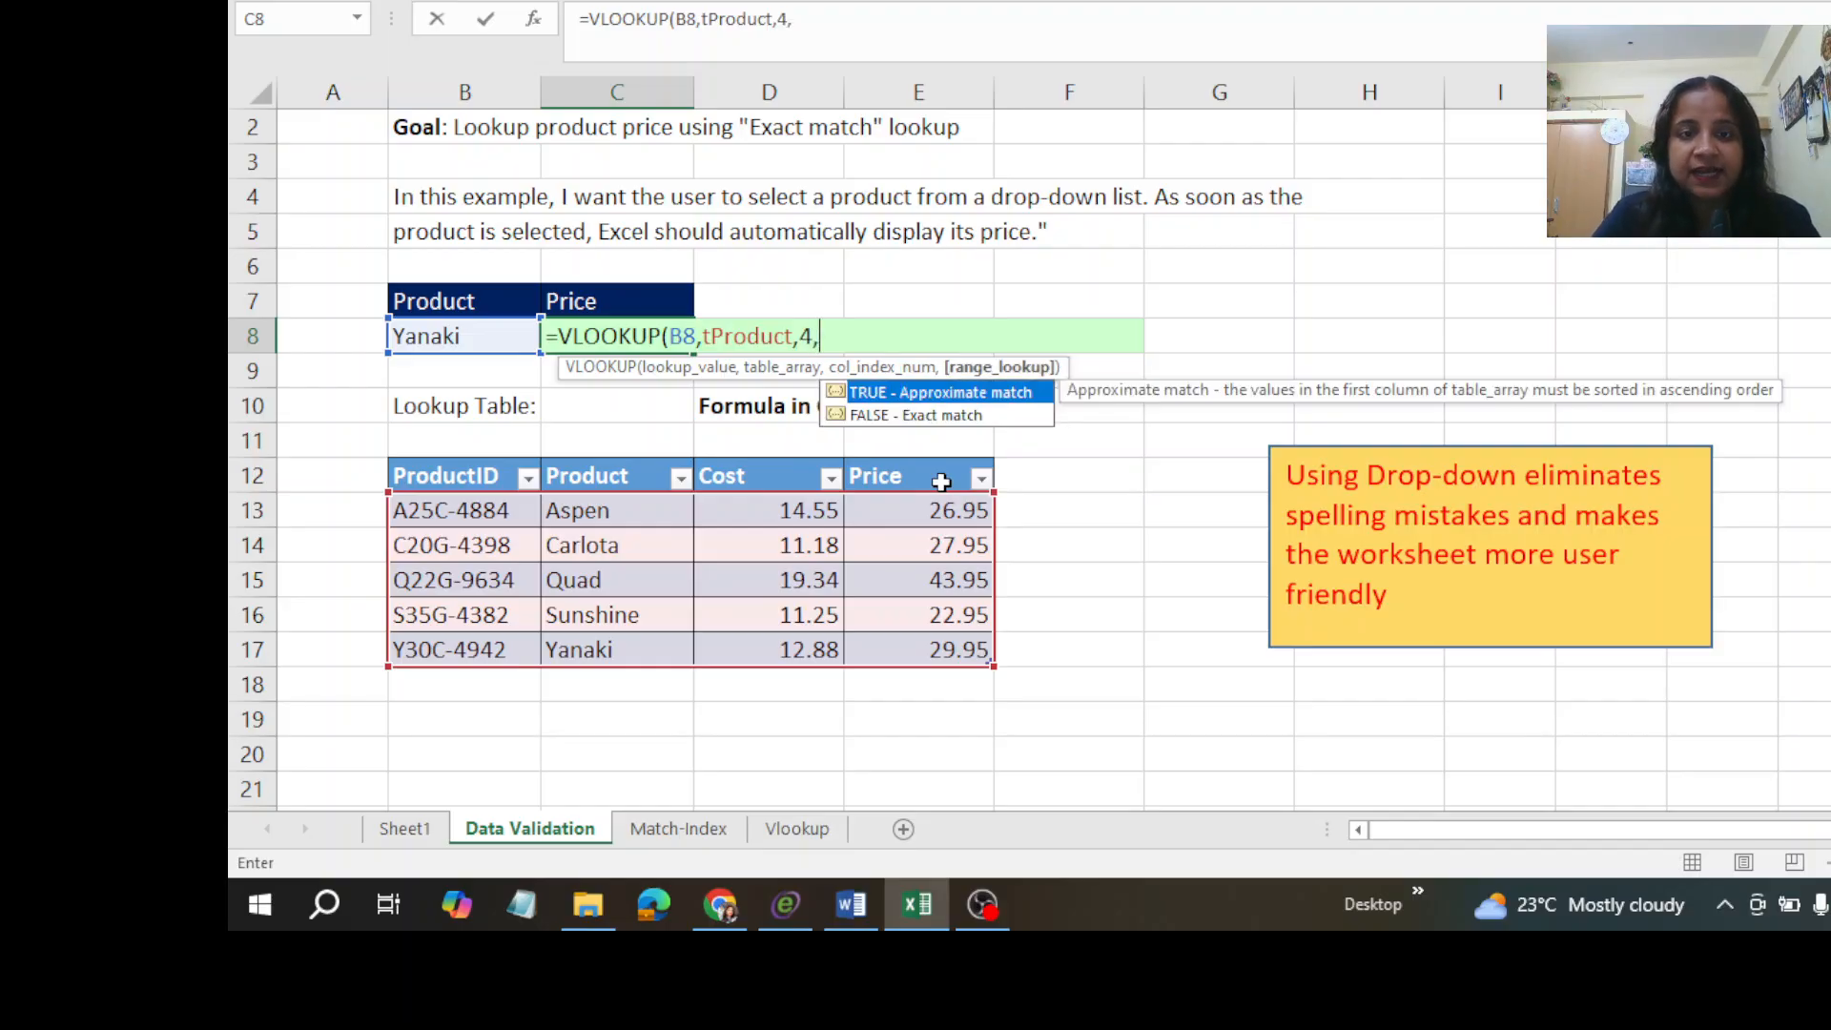
double_click(943, 393)
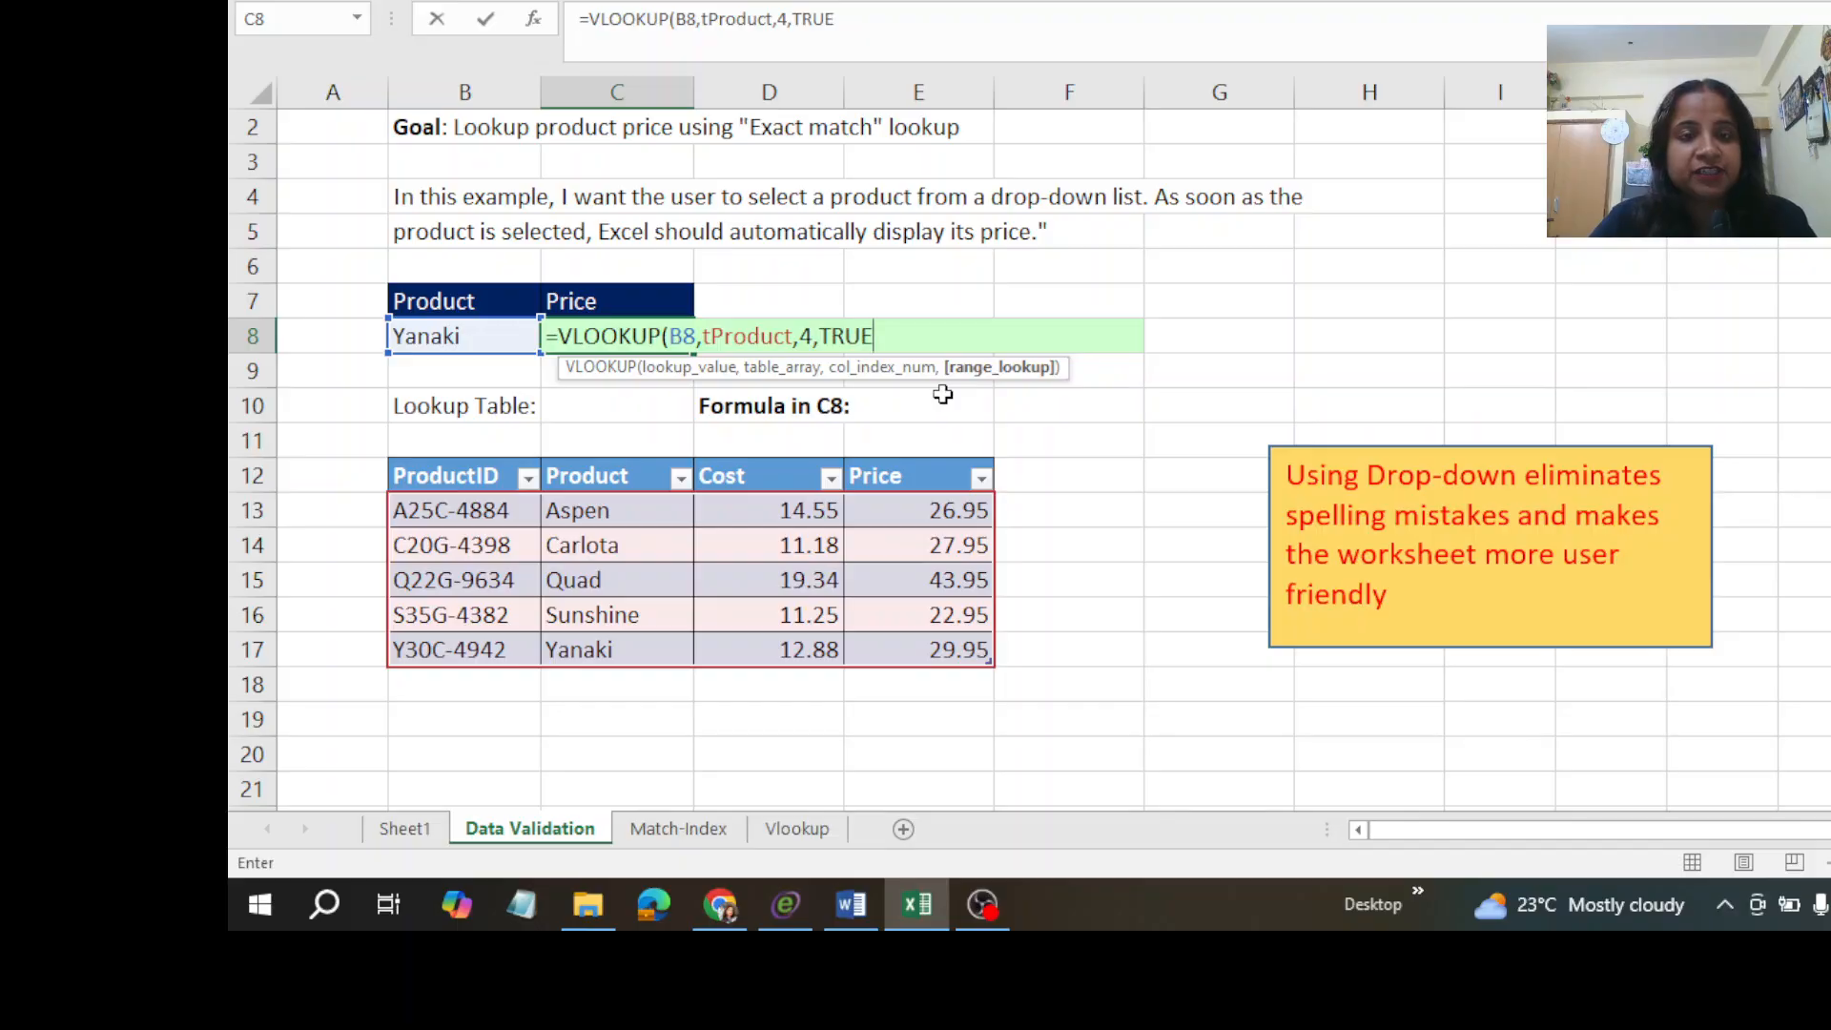
type(")")
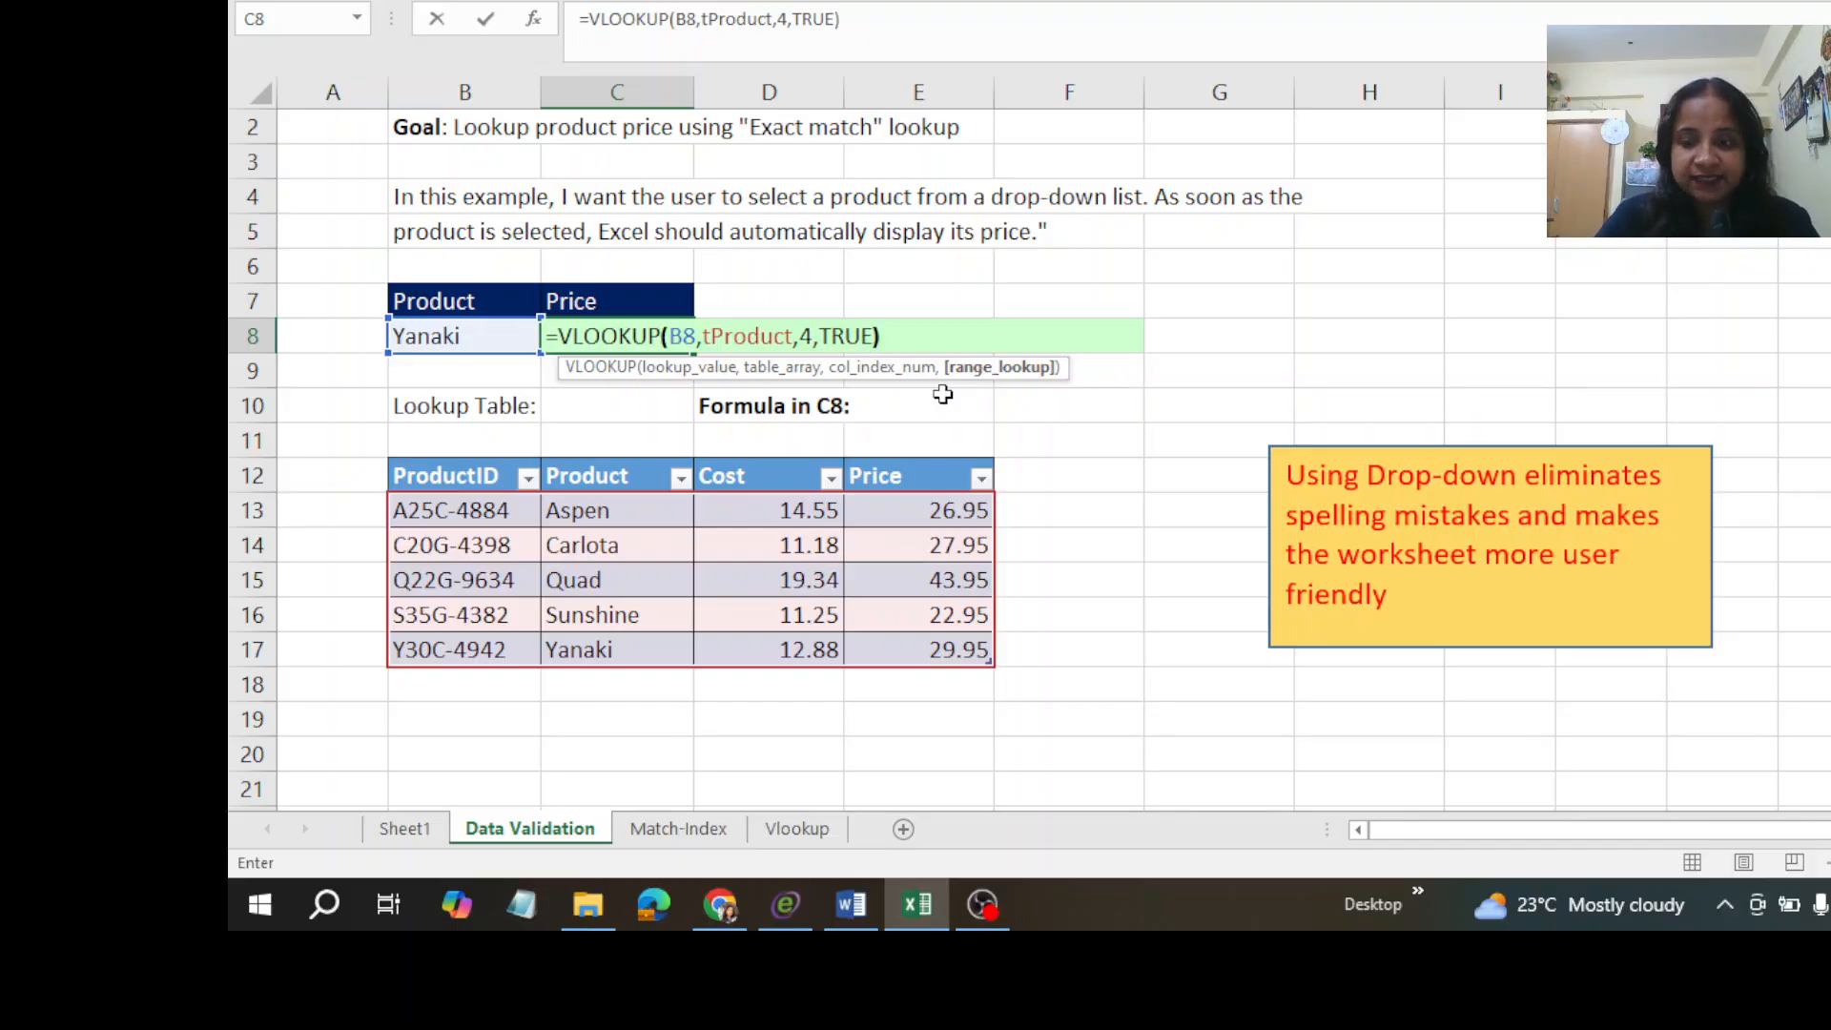
key("ctrl+Return")
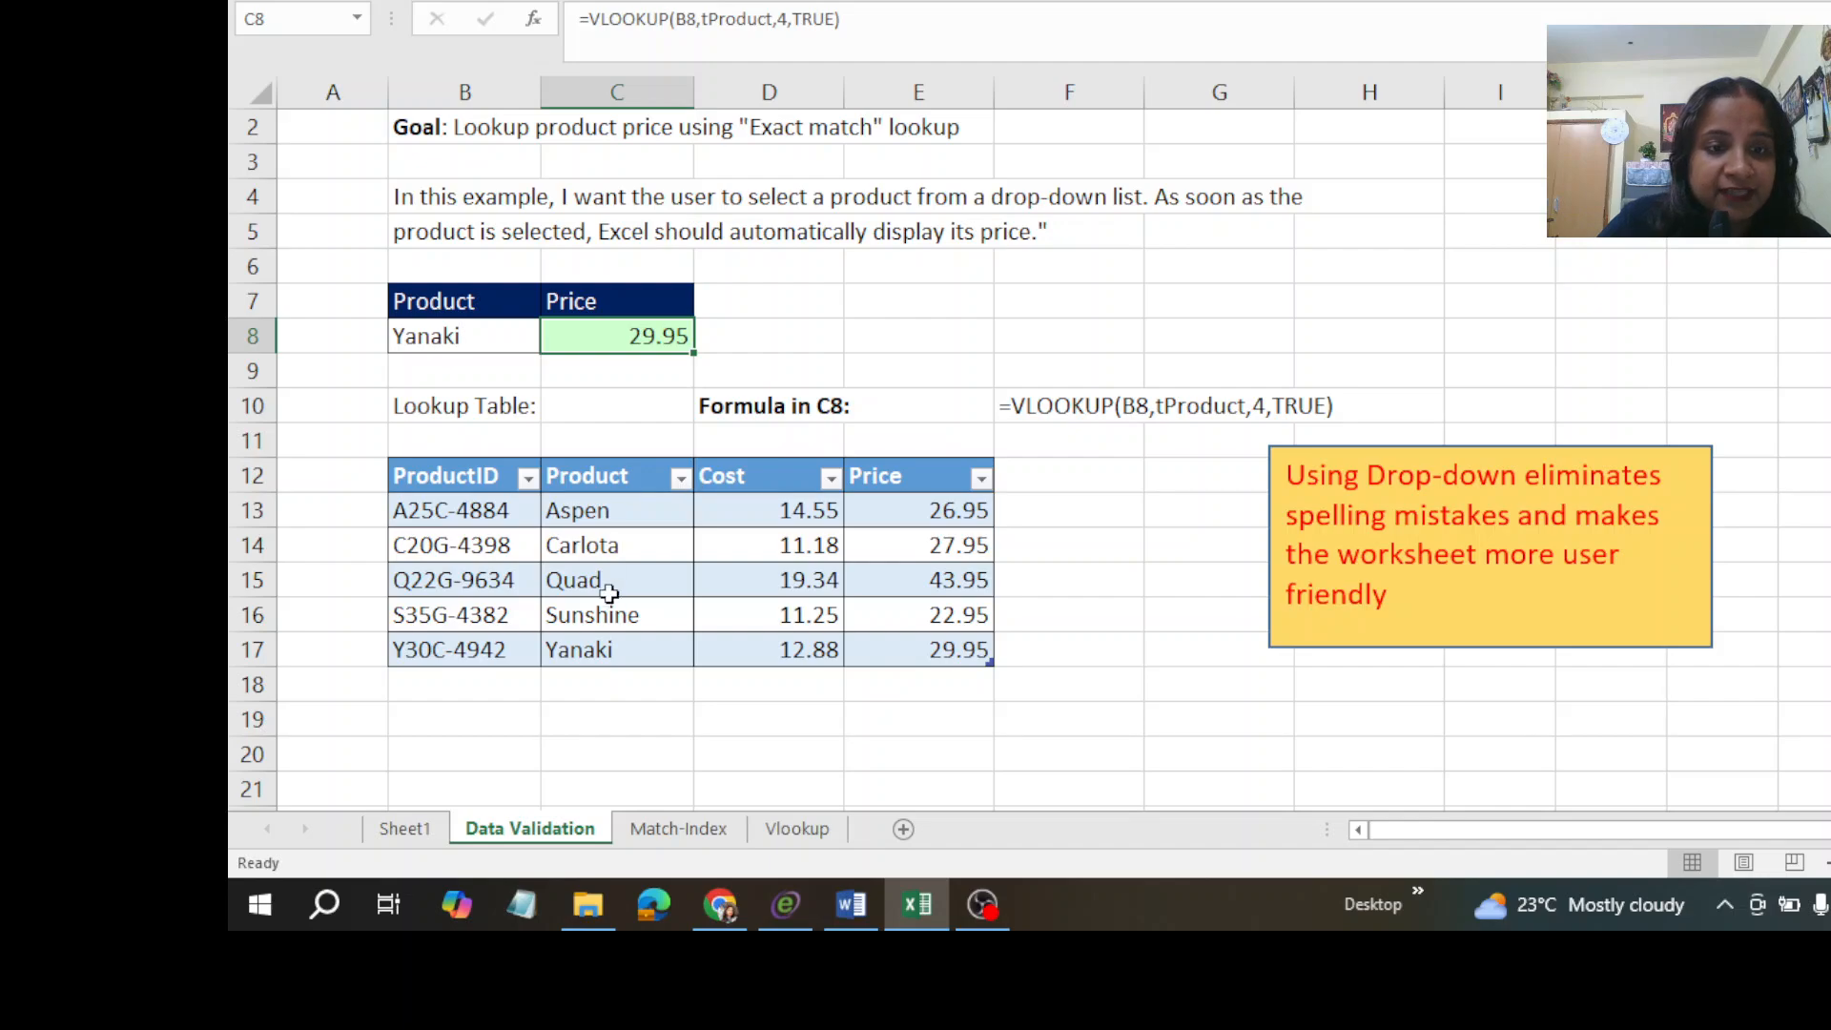
Test the price lookup by choosing Sunshine and finally Quad from the product drop-down in B8.
left_click(610, 652)
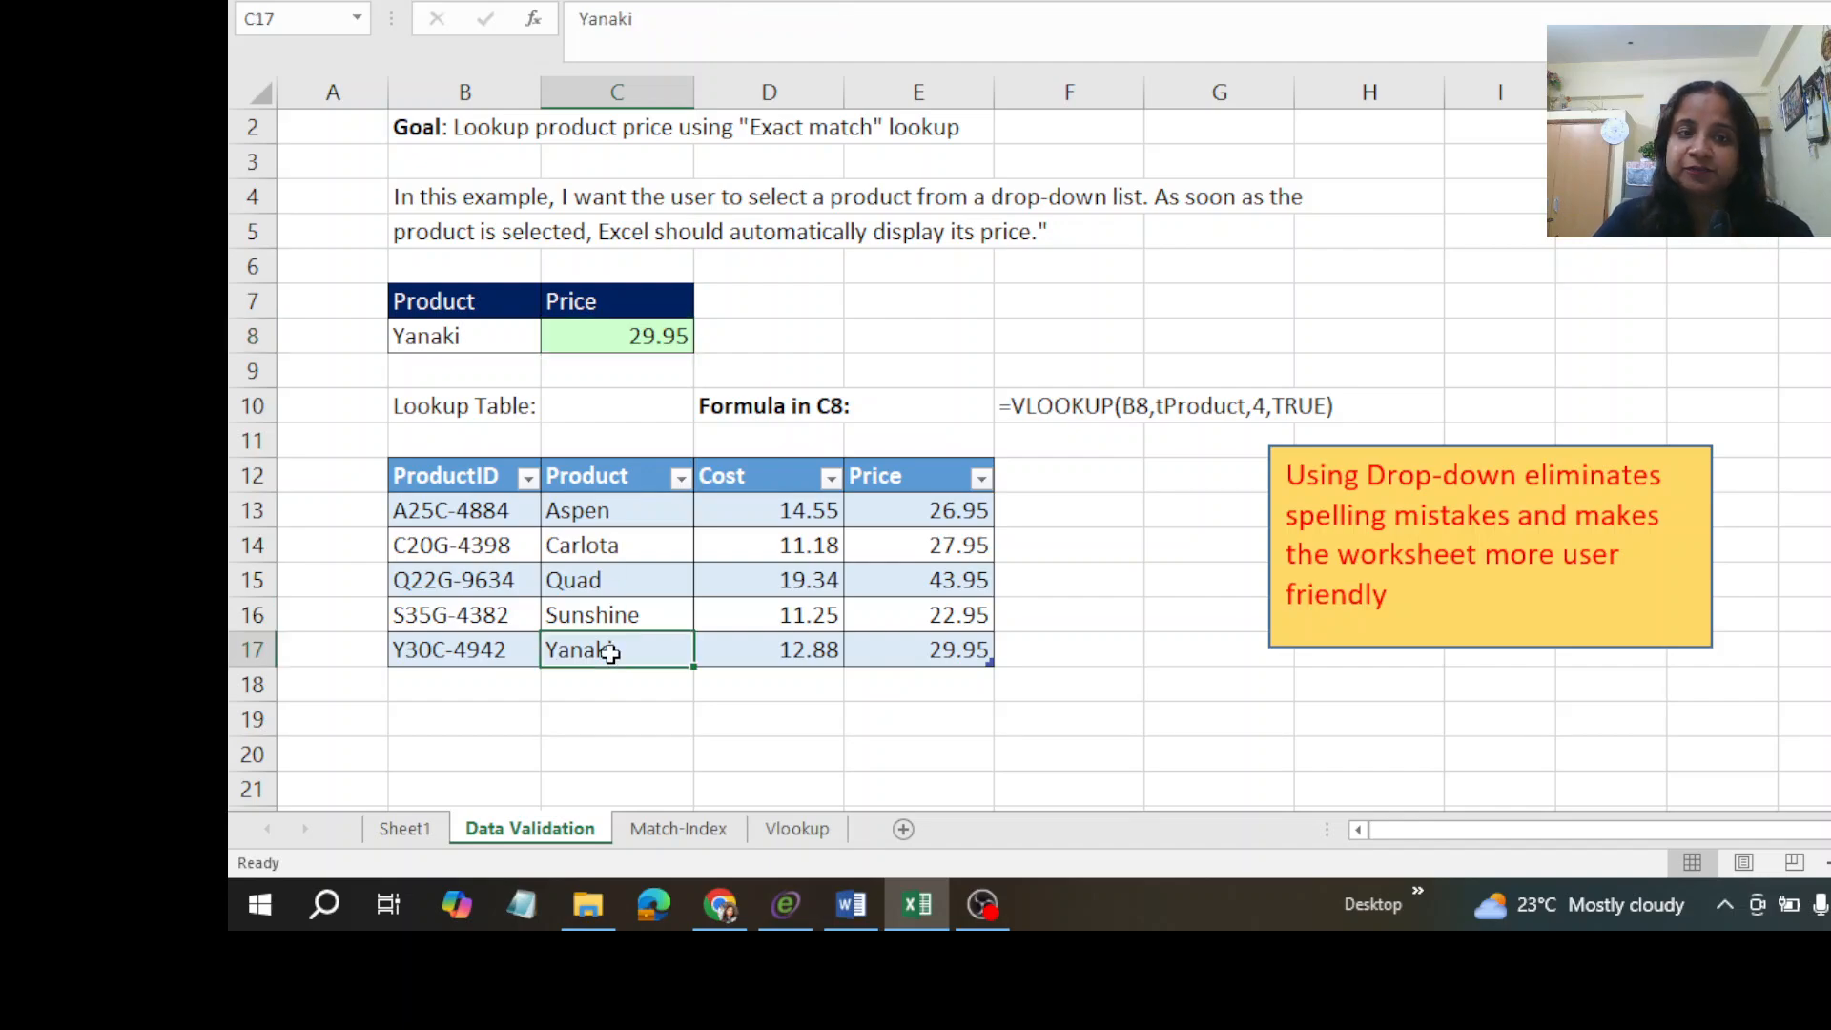
left_click(474, 344)
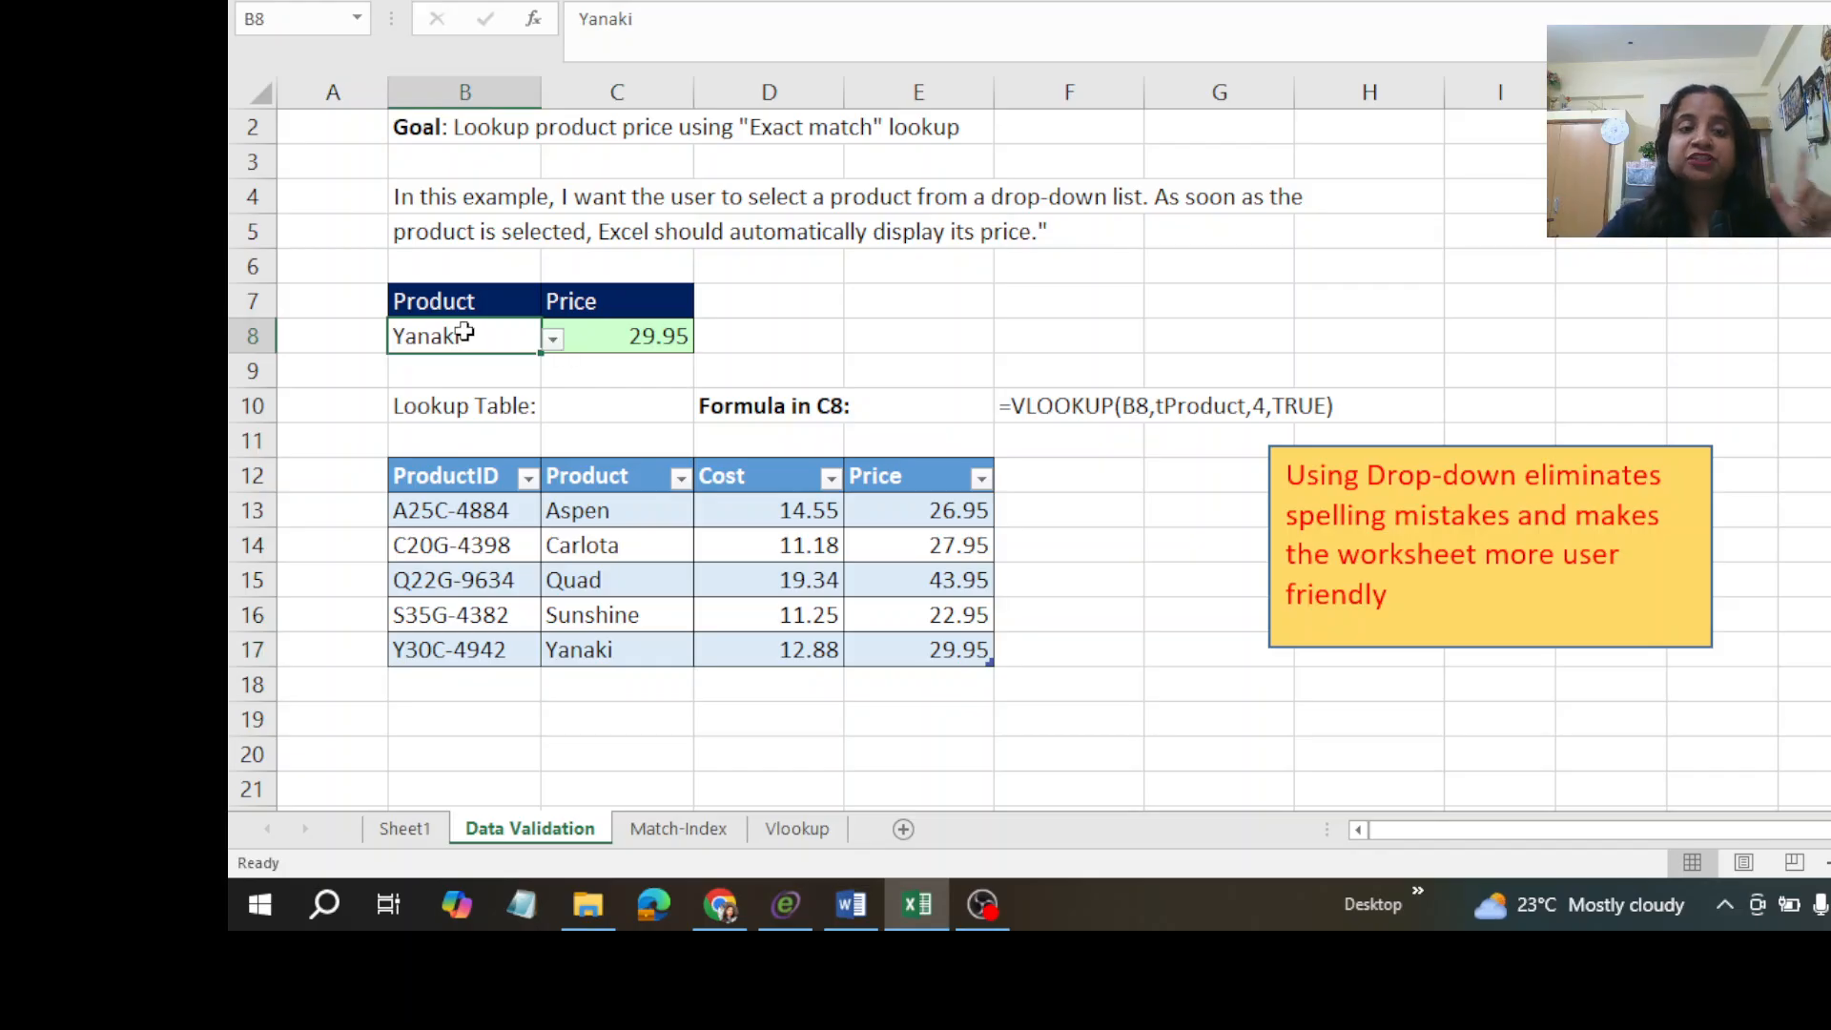
left_click(553, 339)
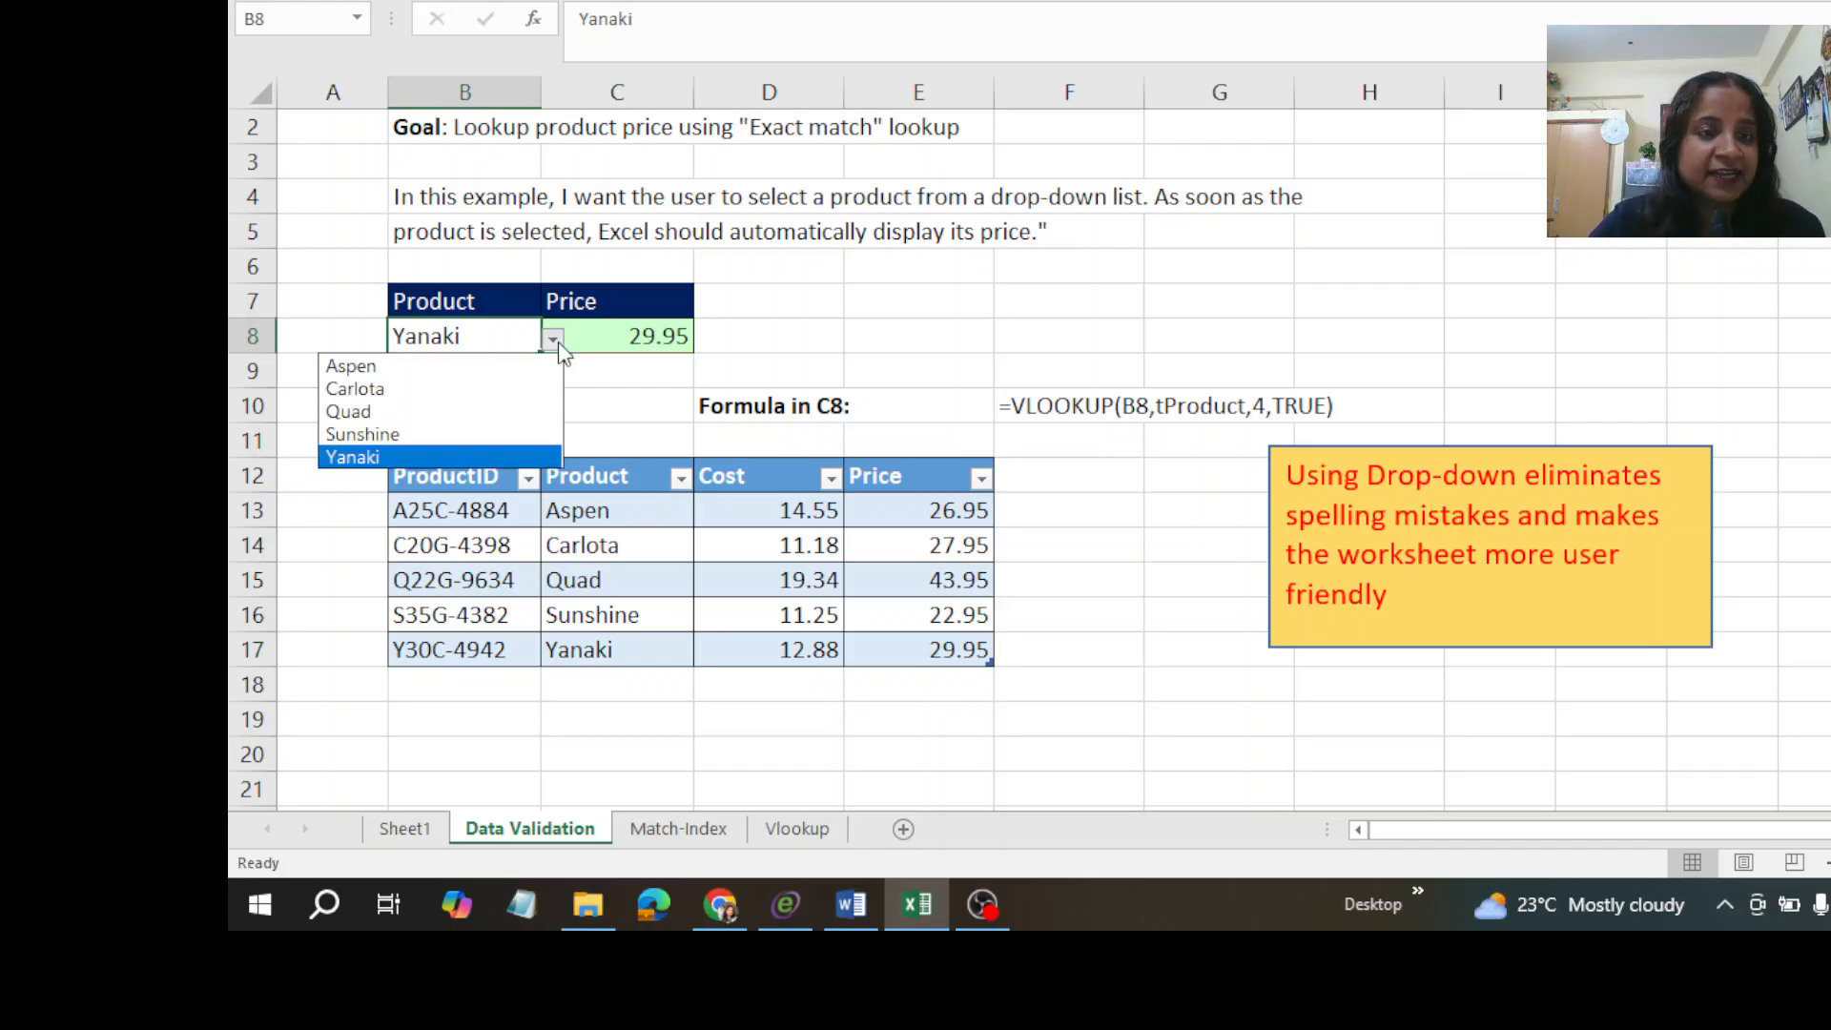
left_click(375, 434)
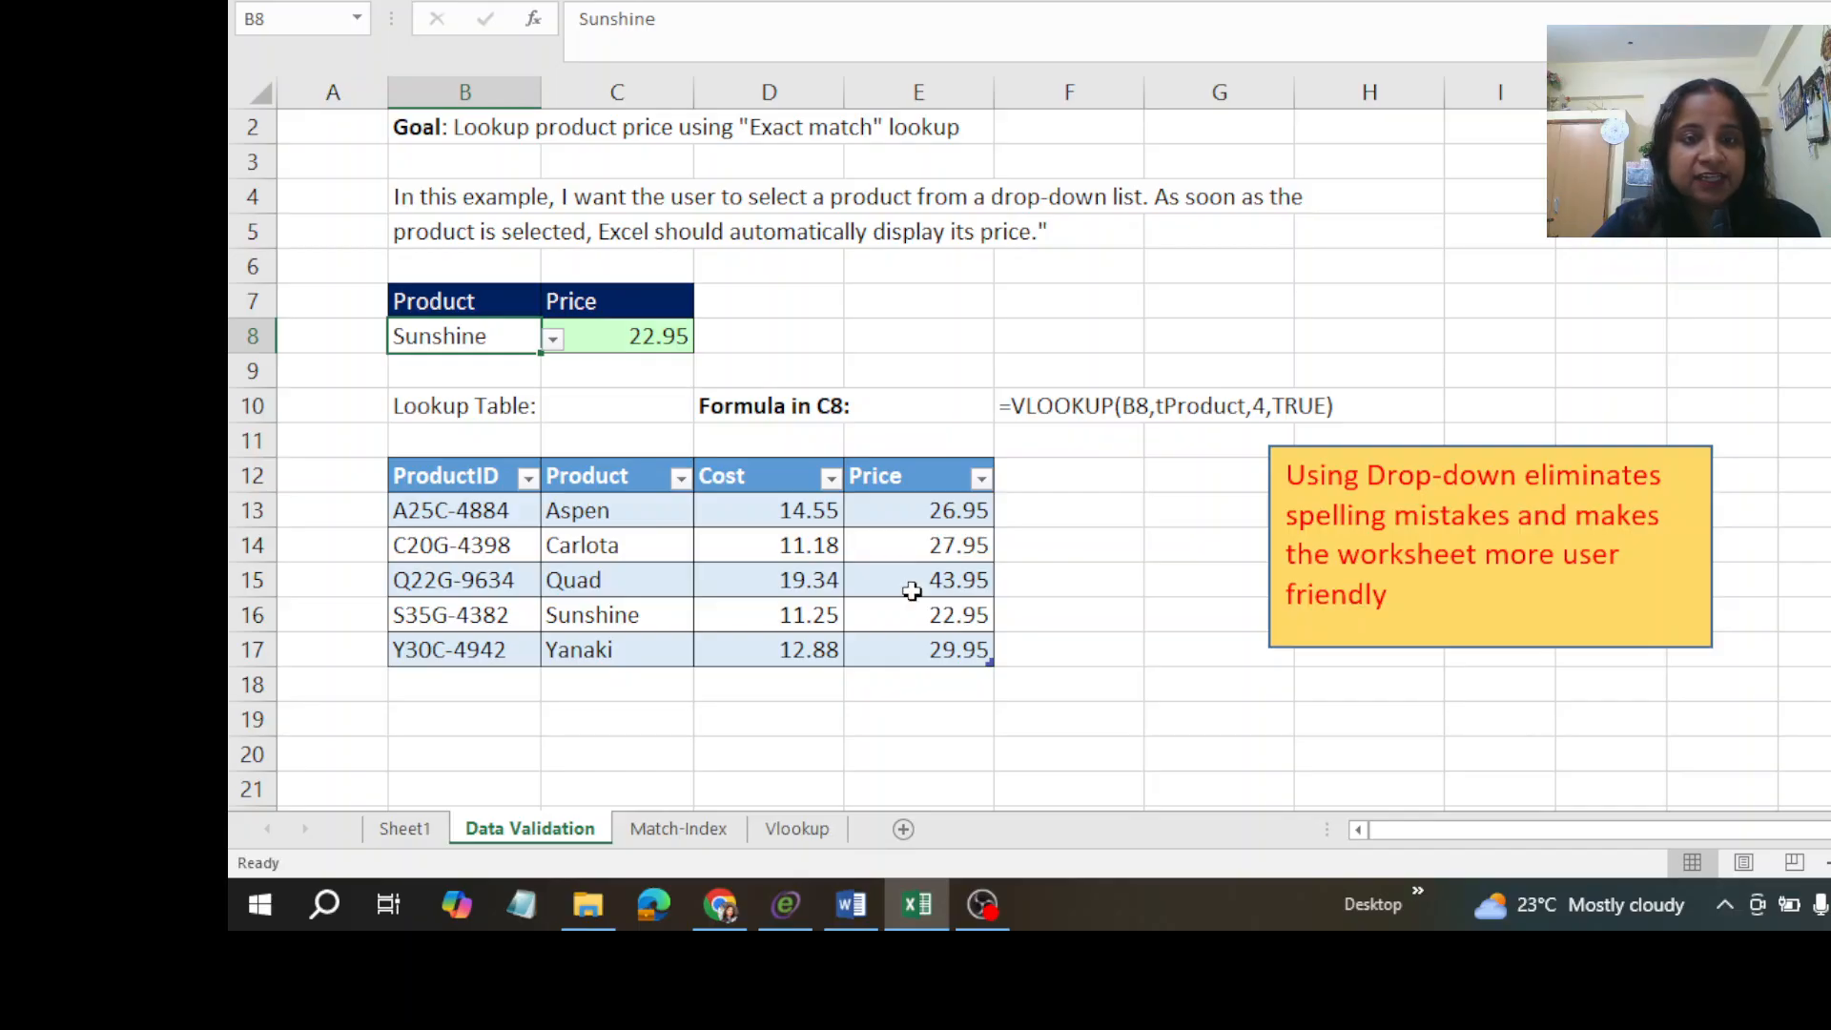
left_click(557, 344)
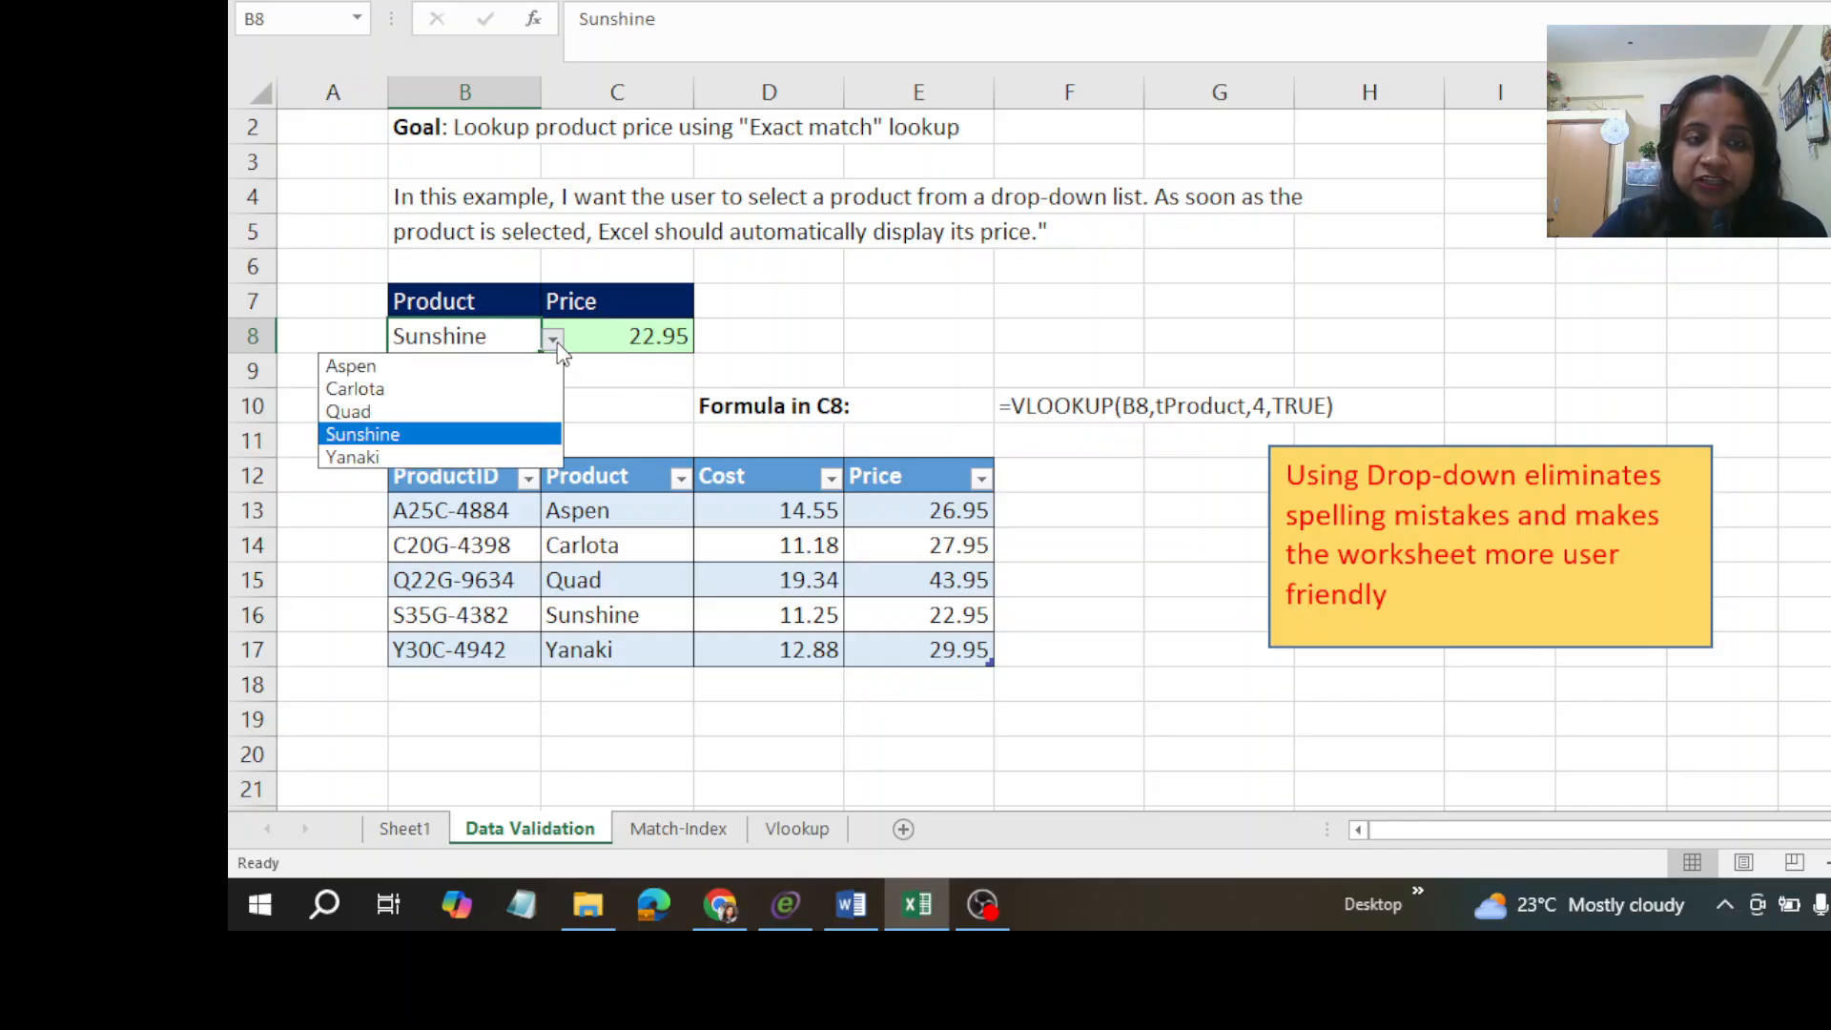
left_click(343, 412)
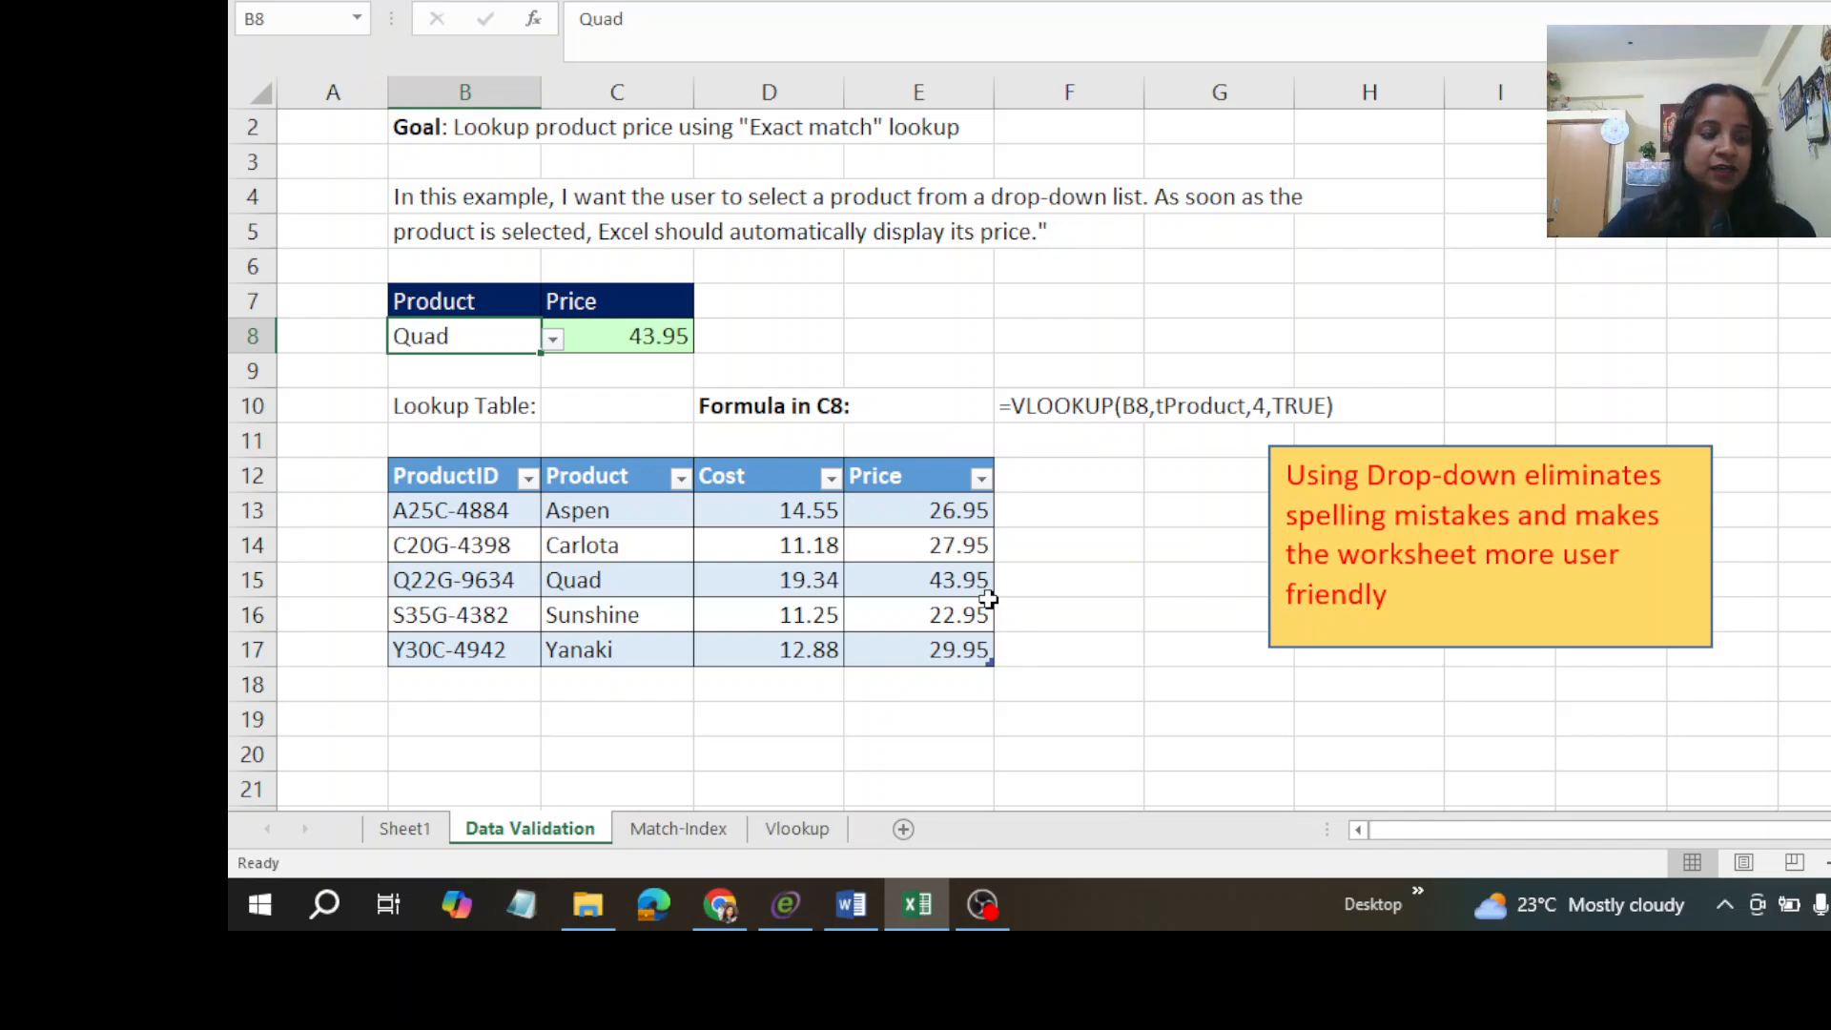
Switch to the Match-Index sheet and review its Select Day and Total Units cells, C5 and C6.
left_click(688, 833)
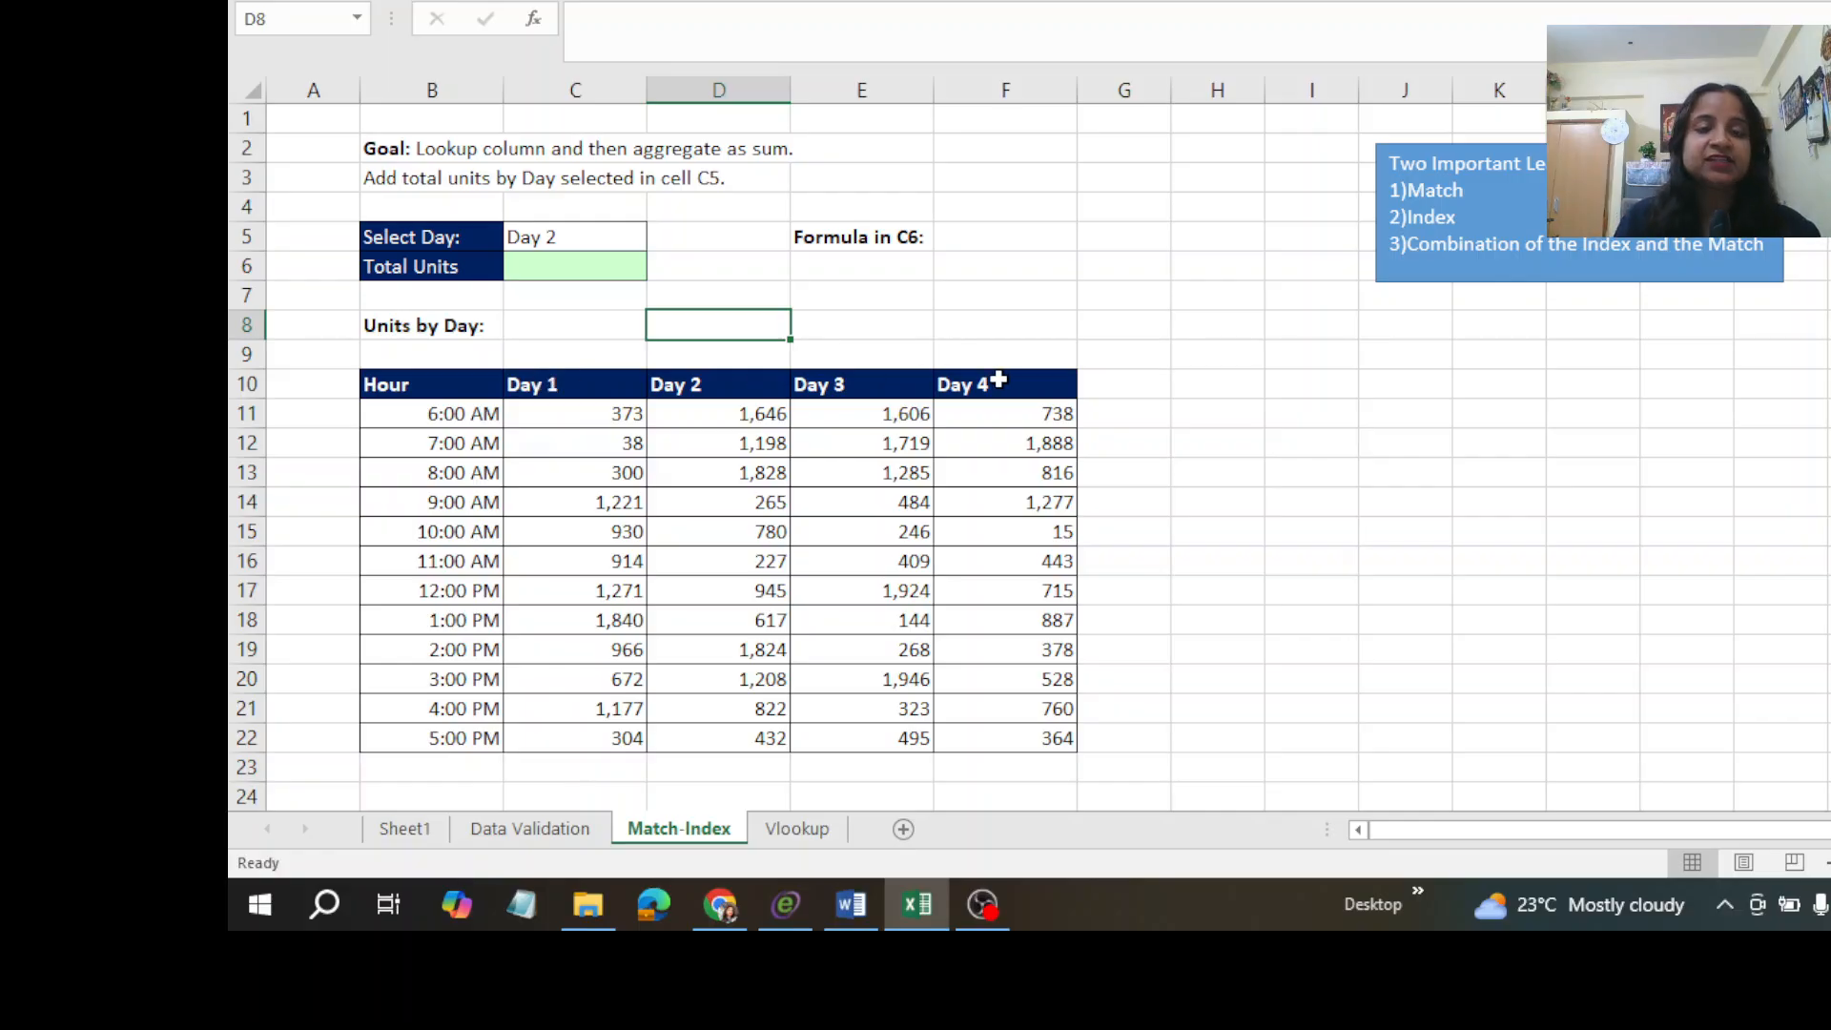
left_click(549, 237)
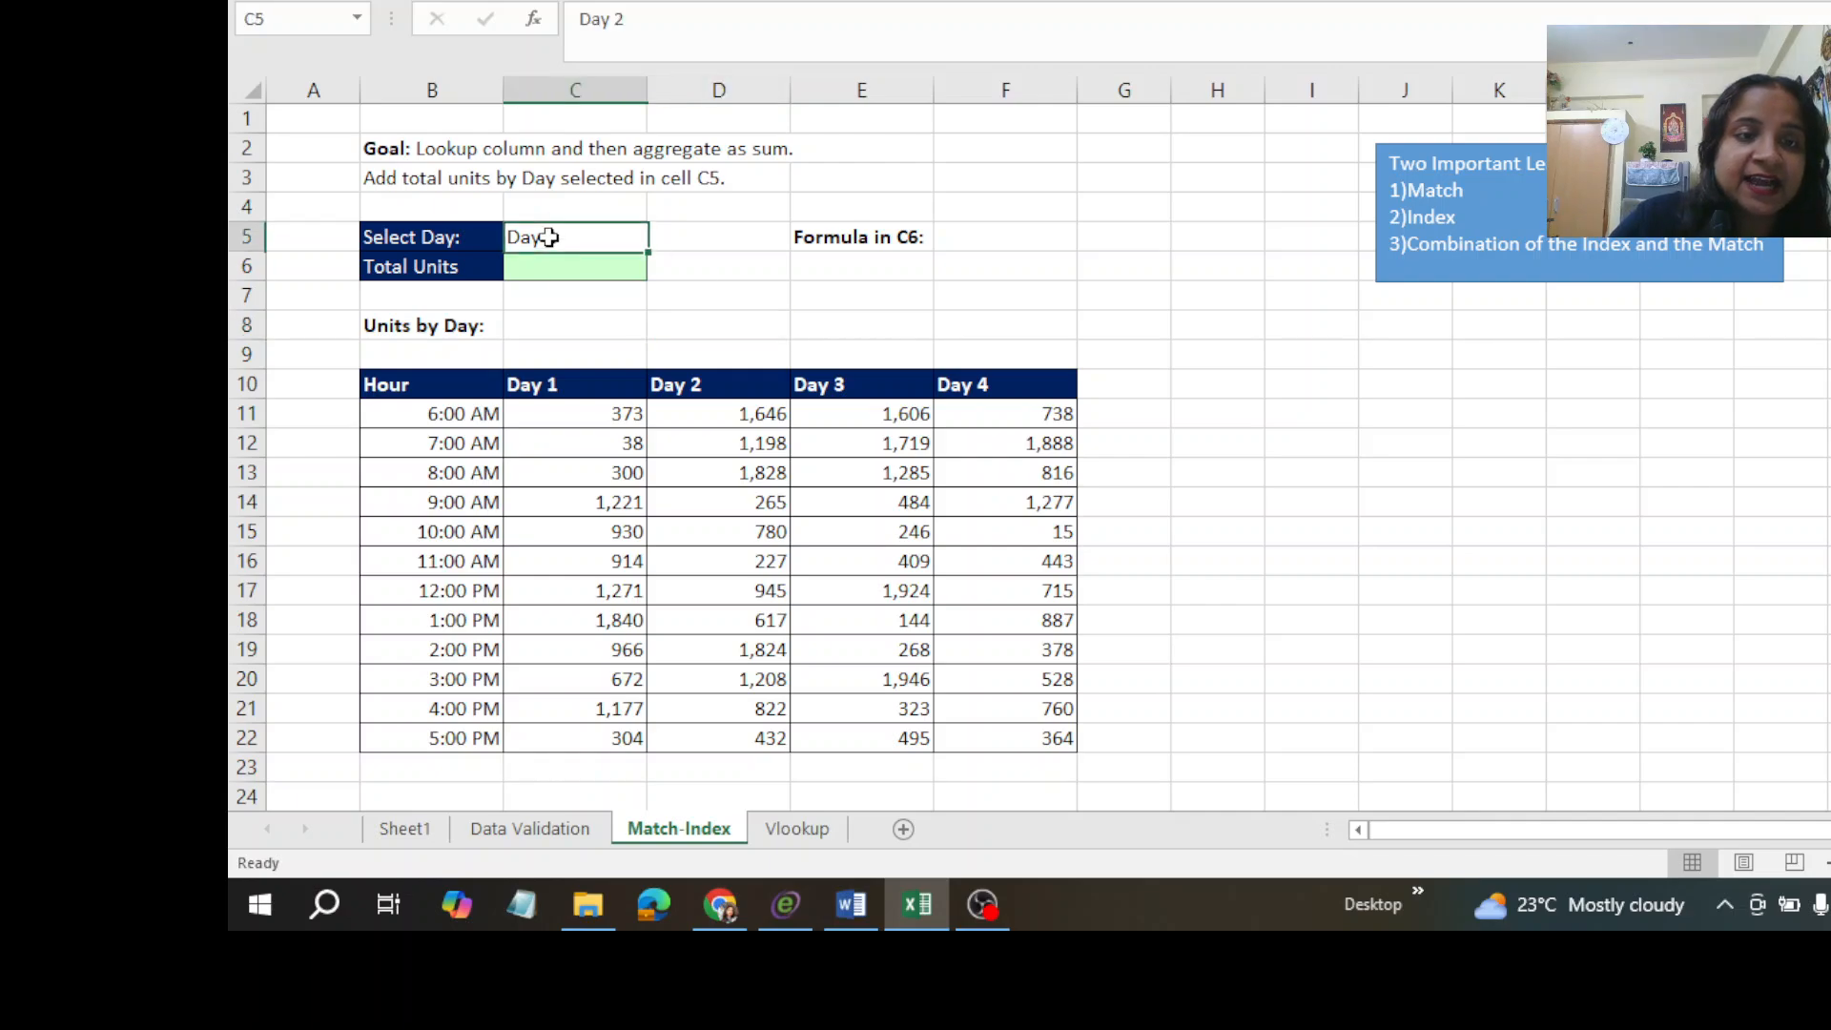
left_click(541, 263)
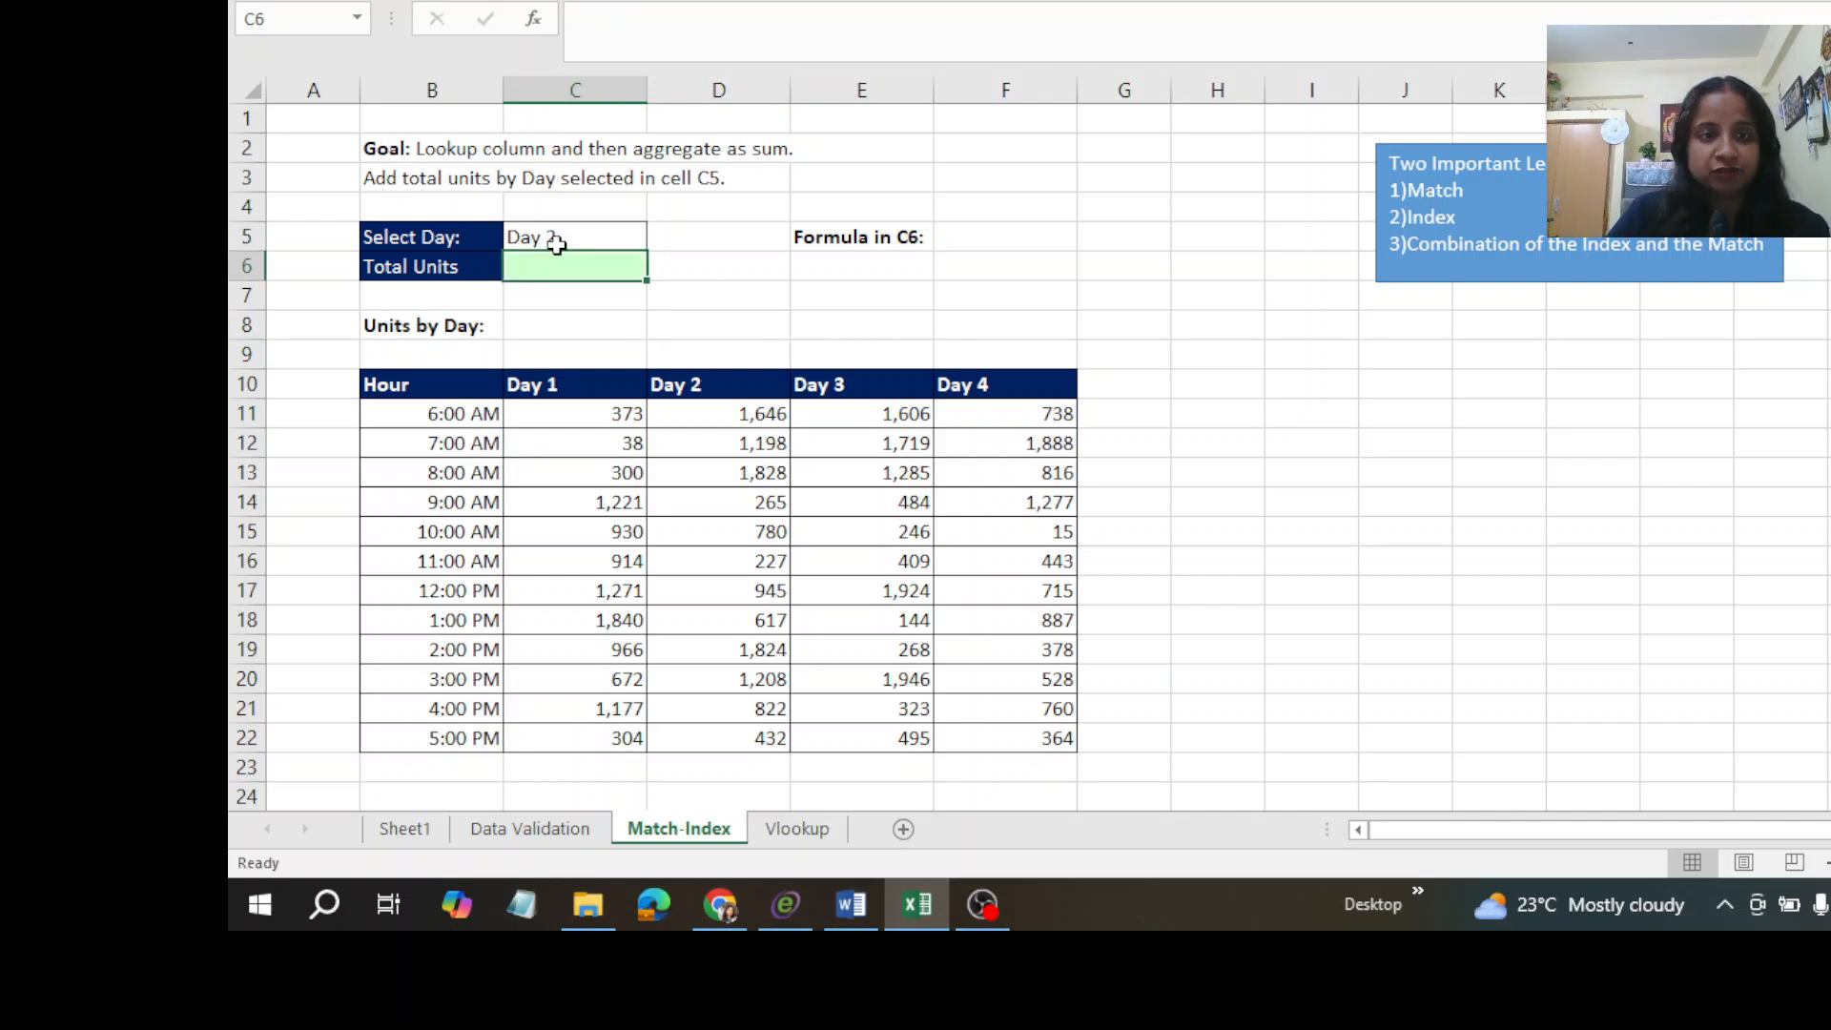
left_click(557, 244)
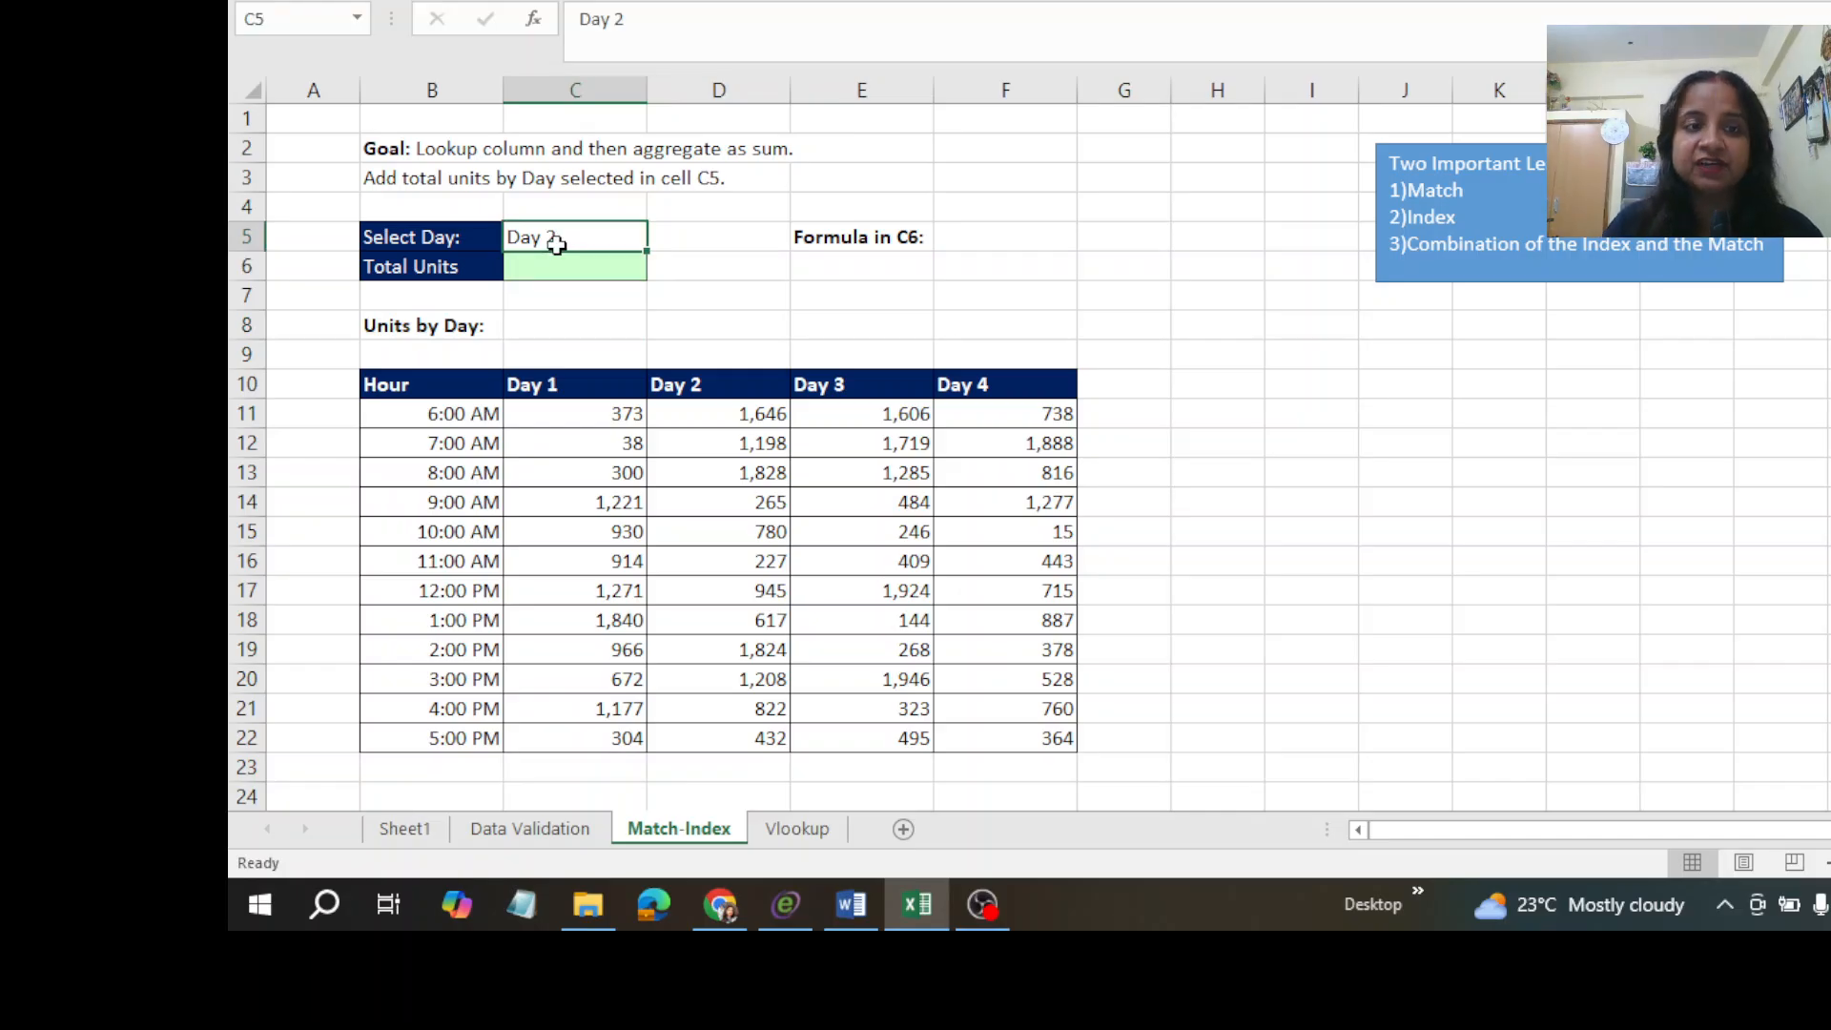
left_click(554, 271)
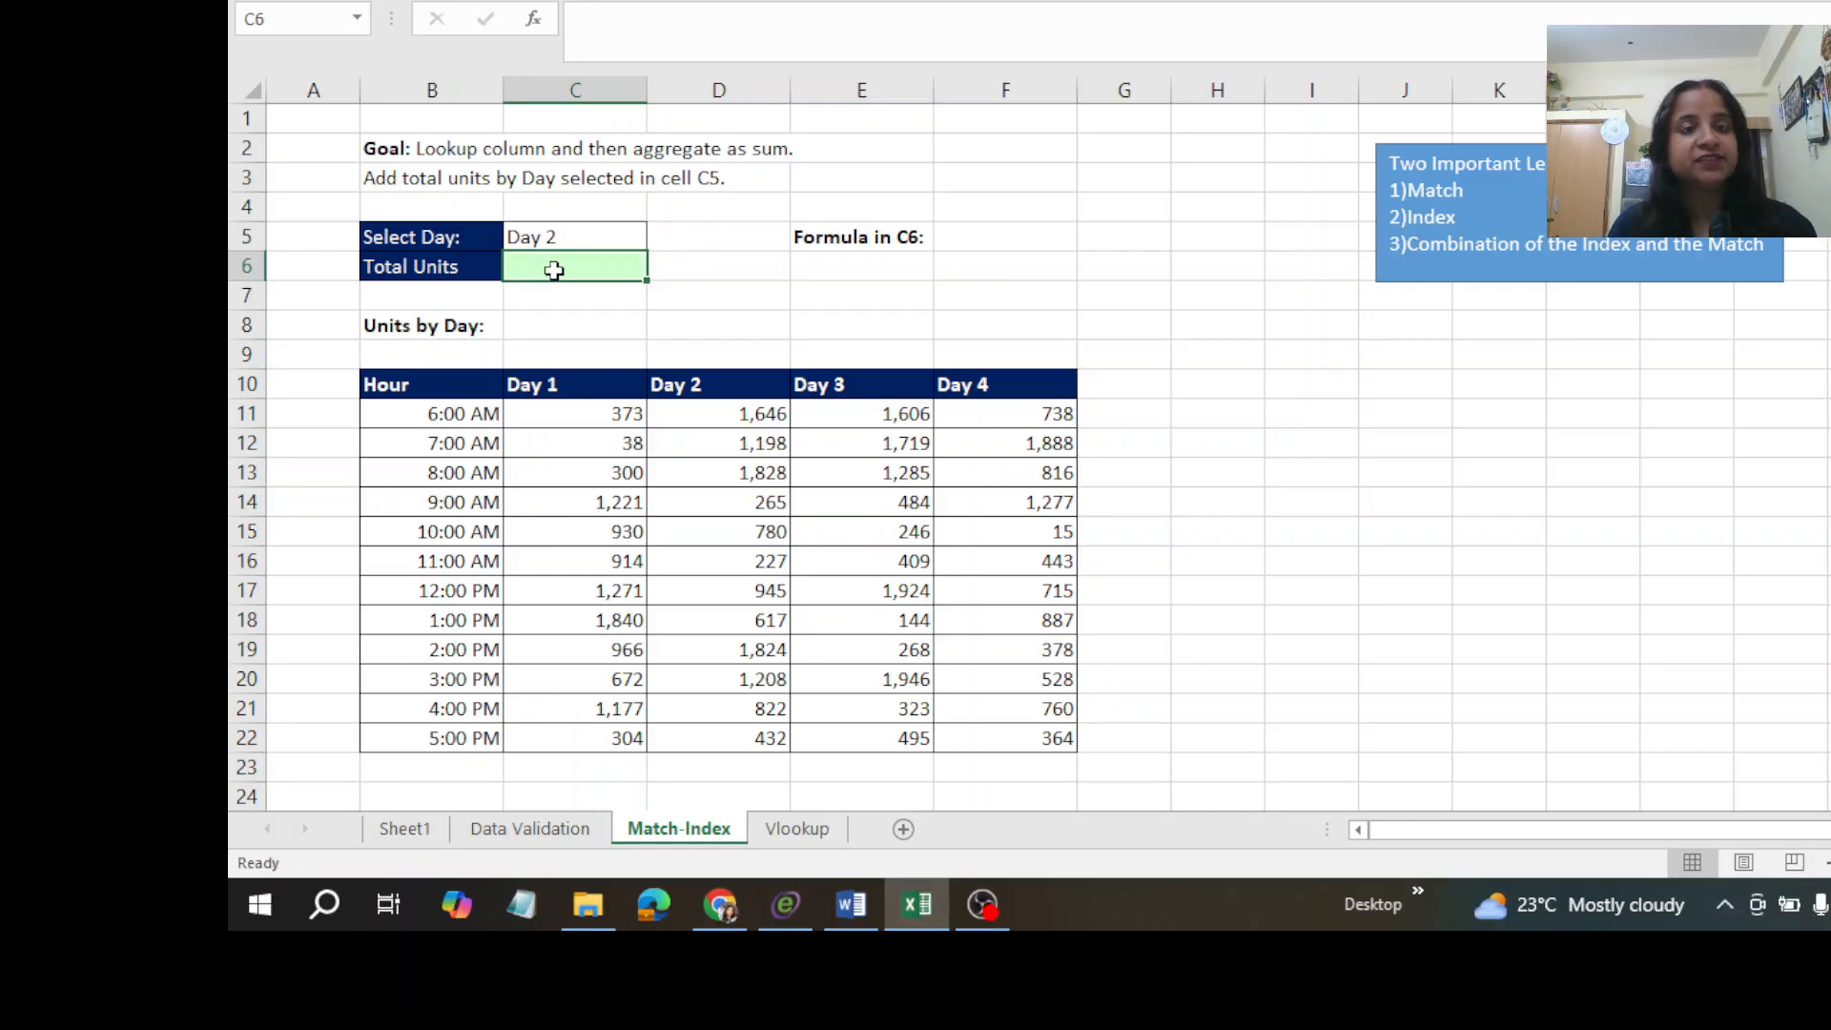
Add list data validation to the Select Day cell C5, using the day headers =$C$10:$F$10 as source.
left_click(574, 245)
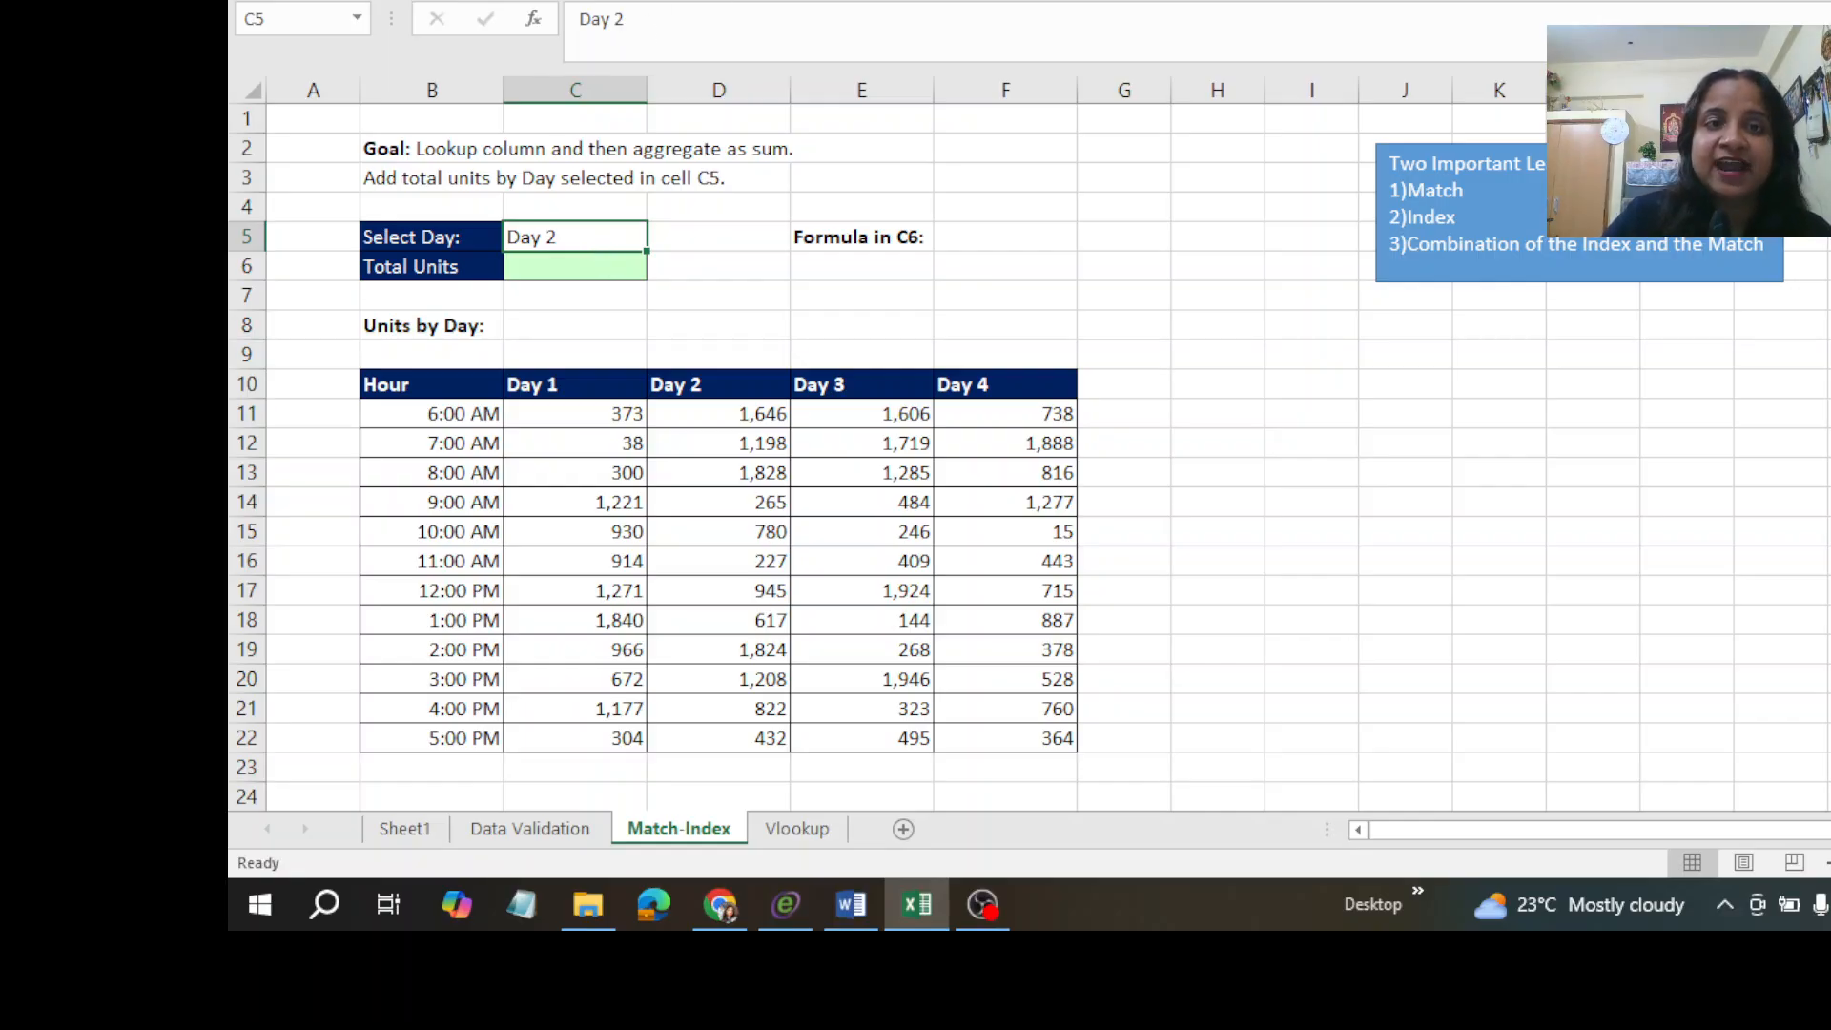
left_click(741, 0)
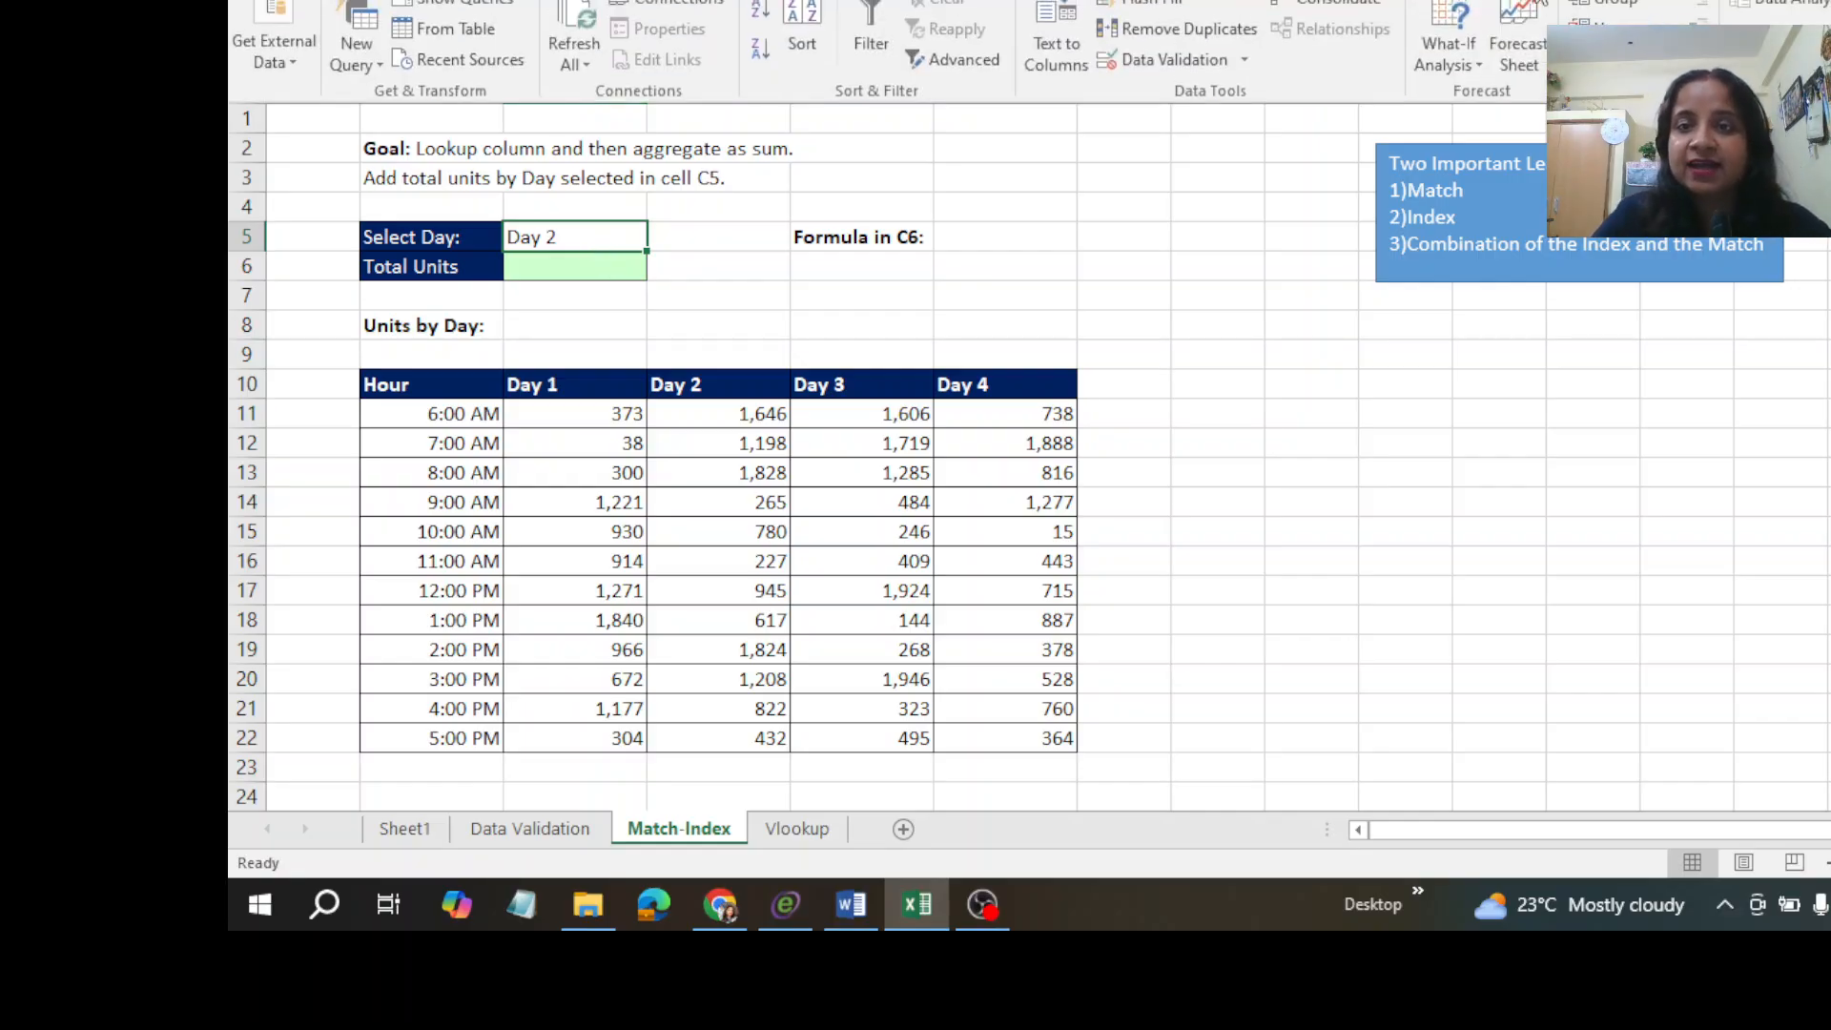
left_click(1249, 61)
left_click(1196, 88)
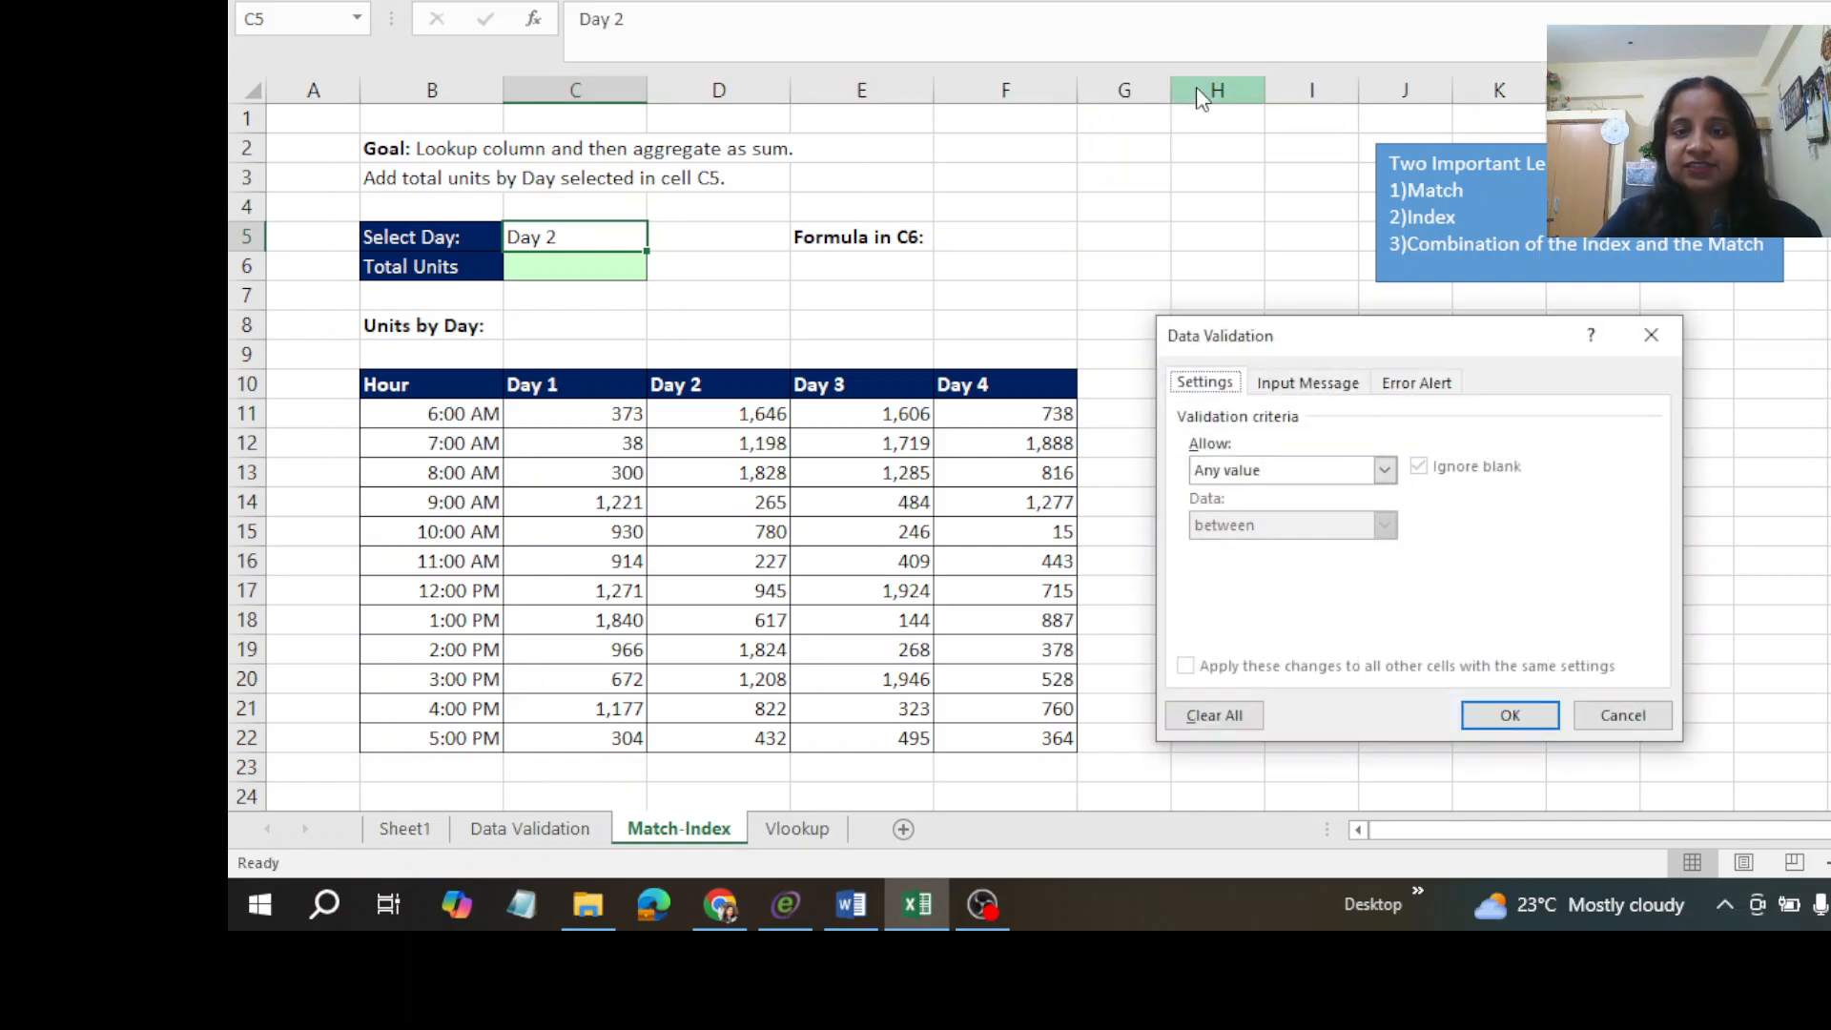
left_click(1383, 470)
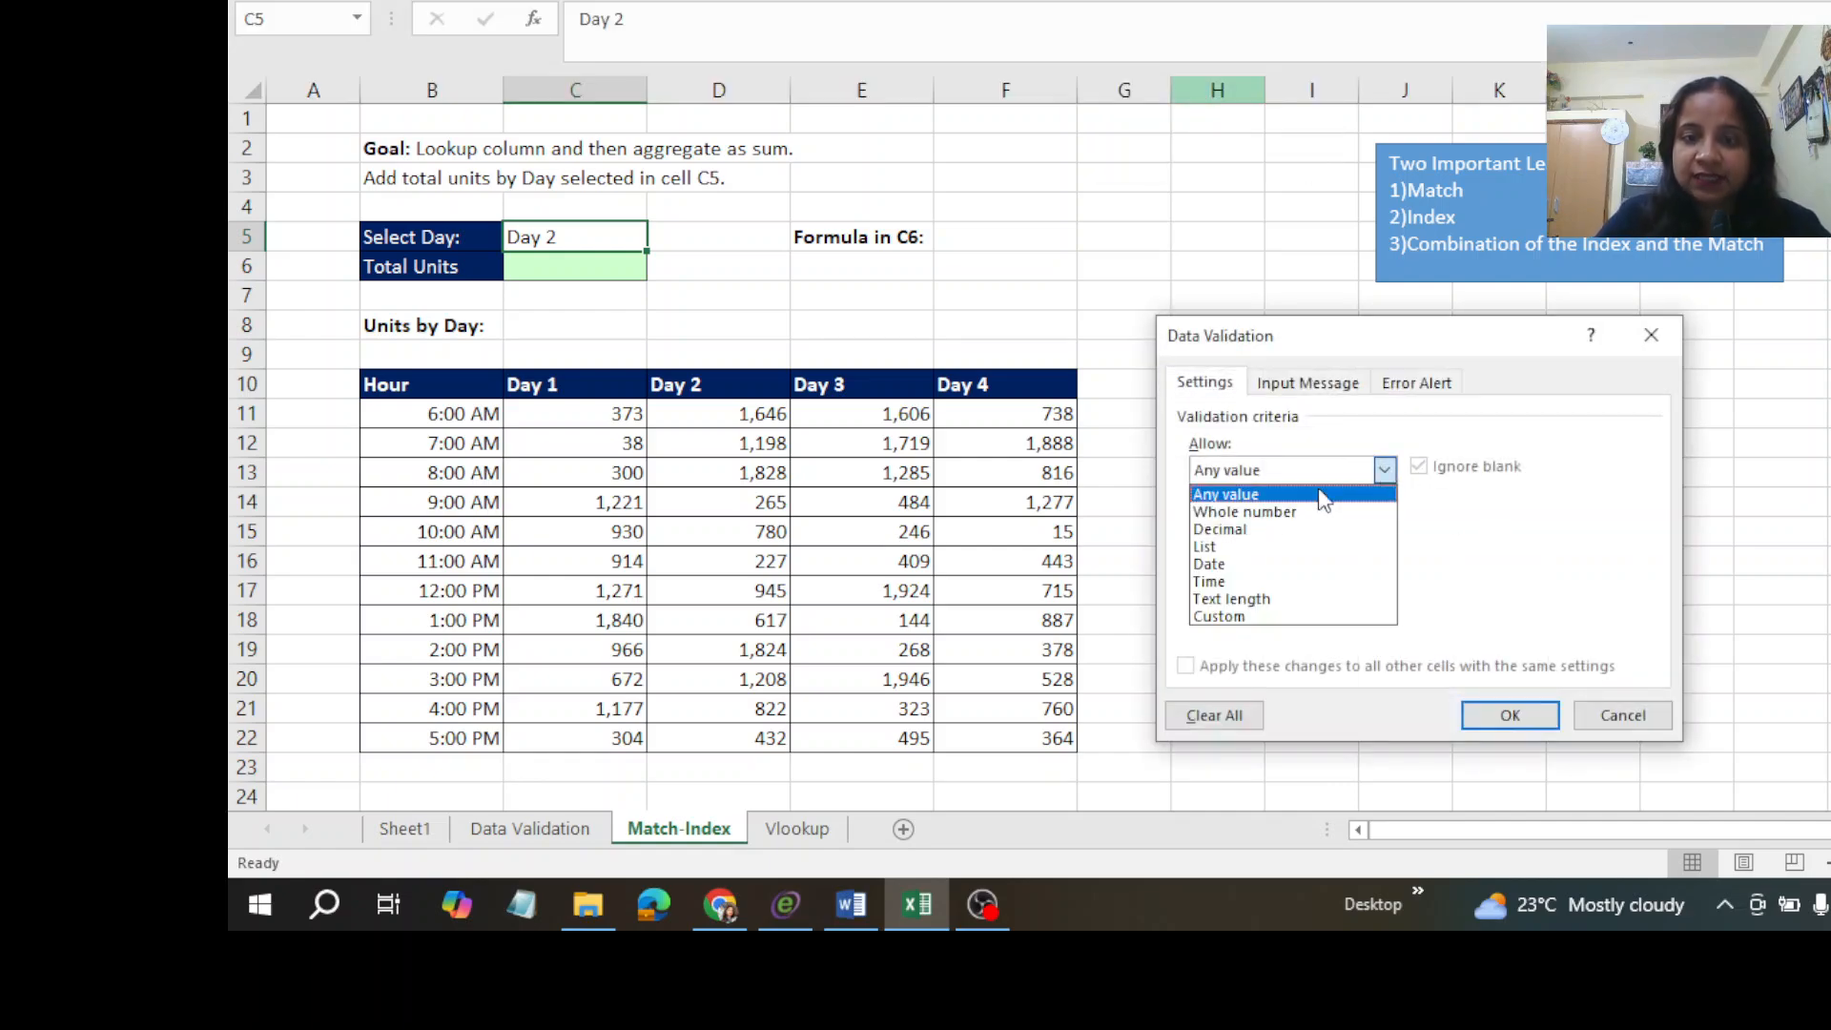
left_click(1217, 547)
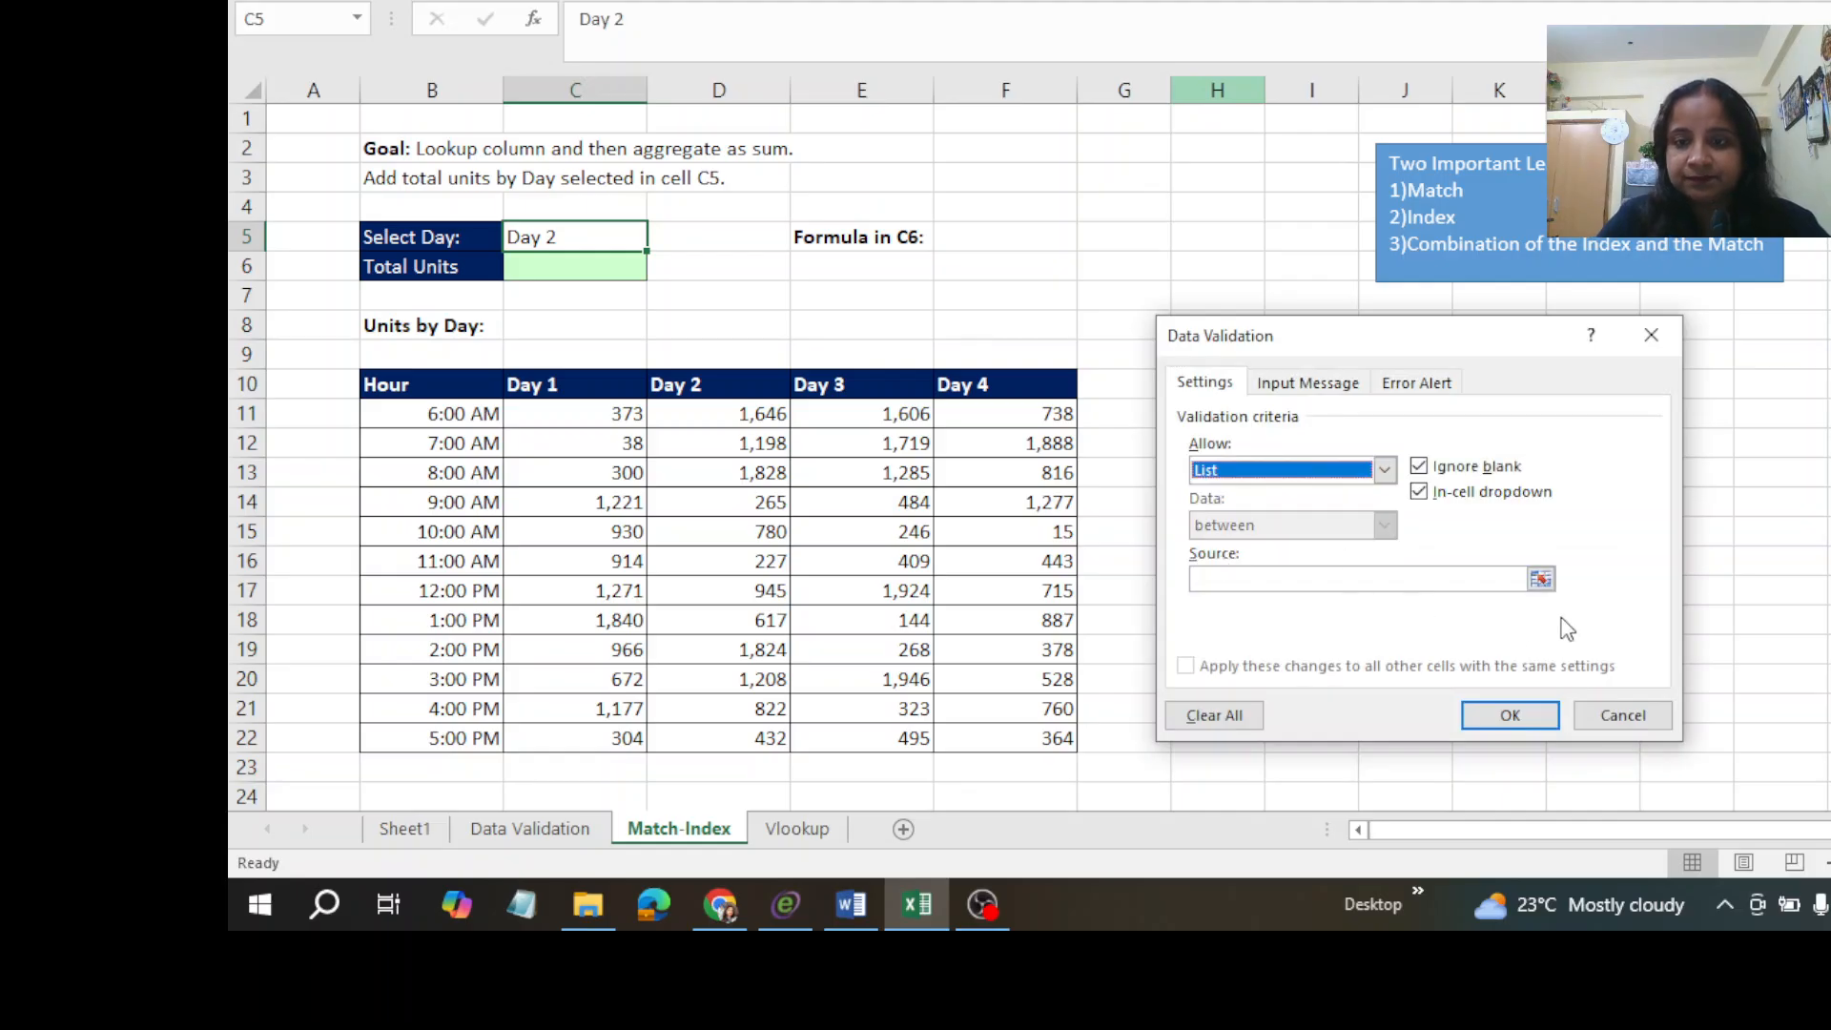
left_click(1540, 579)
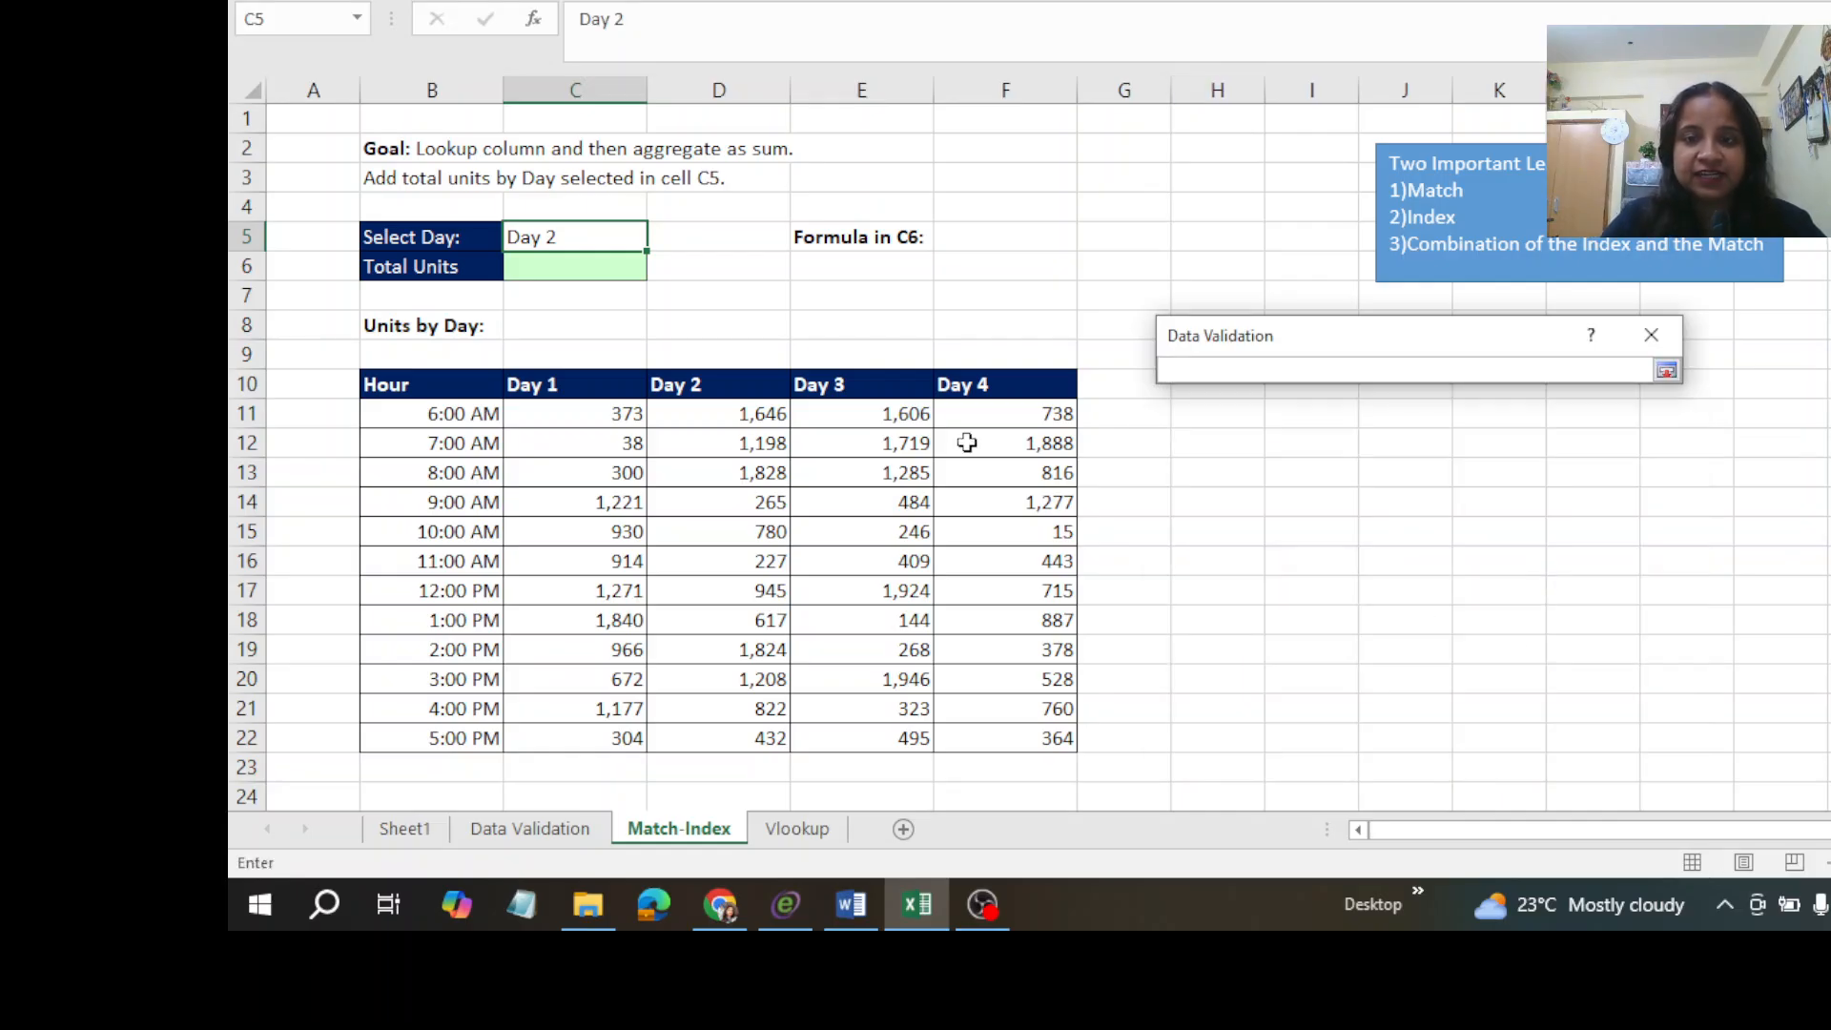
left_click_drag(530, 386, 999, 386)
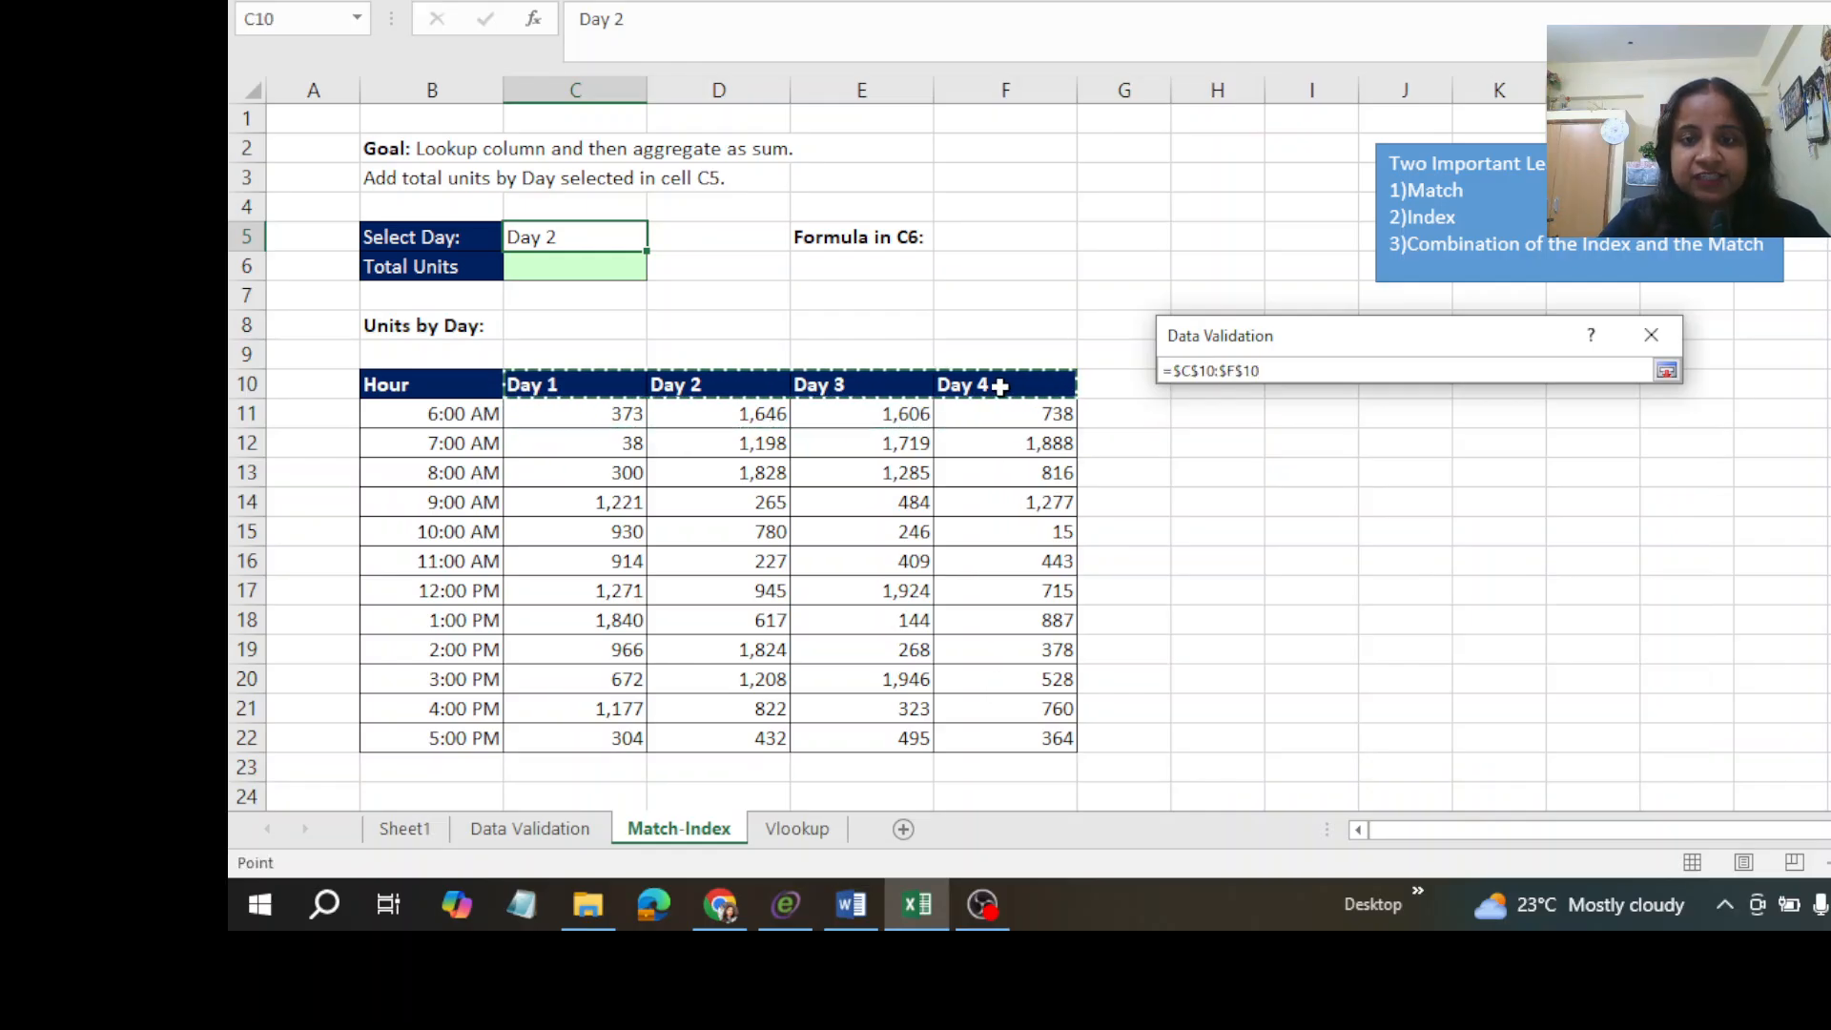
left_click(1665, 370)
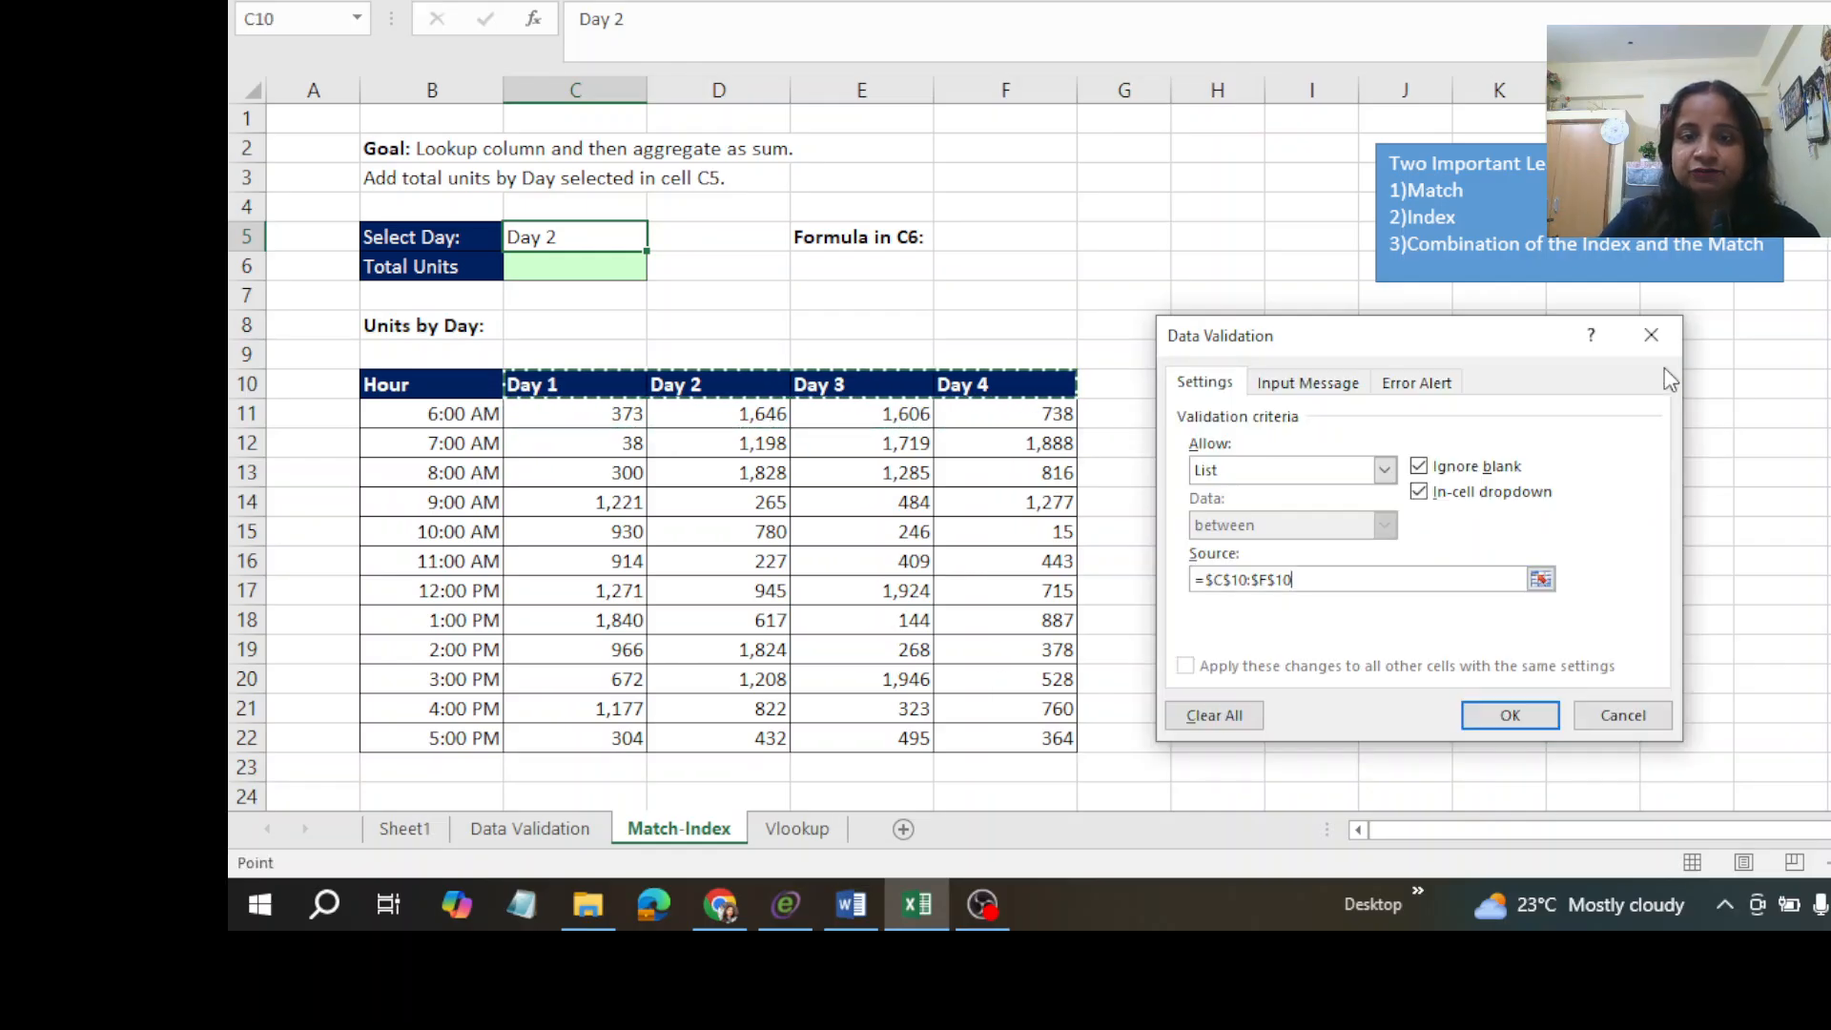
left_click(1513, 725)
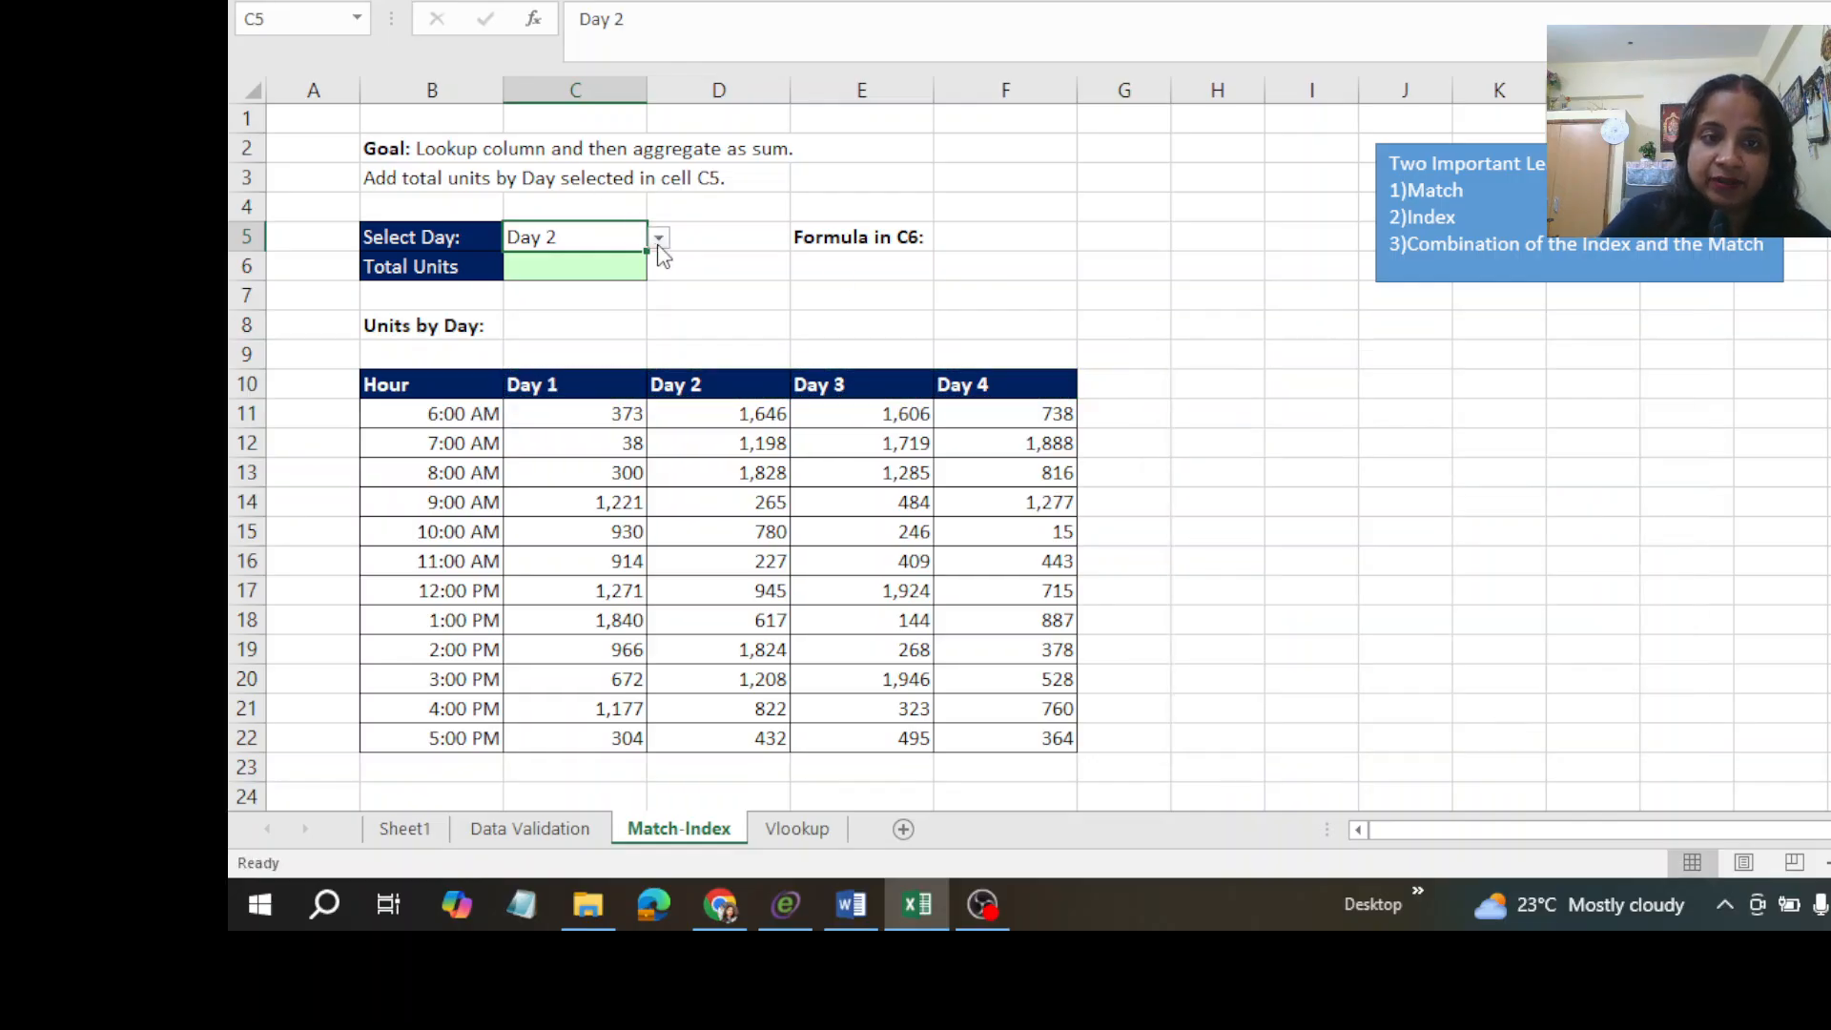
Check the day options in C5's drop-down list without changing the choice, and select the Total Units cell C6.
left_click(659, 239)
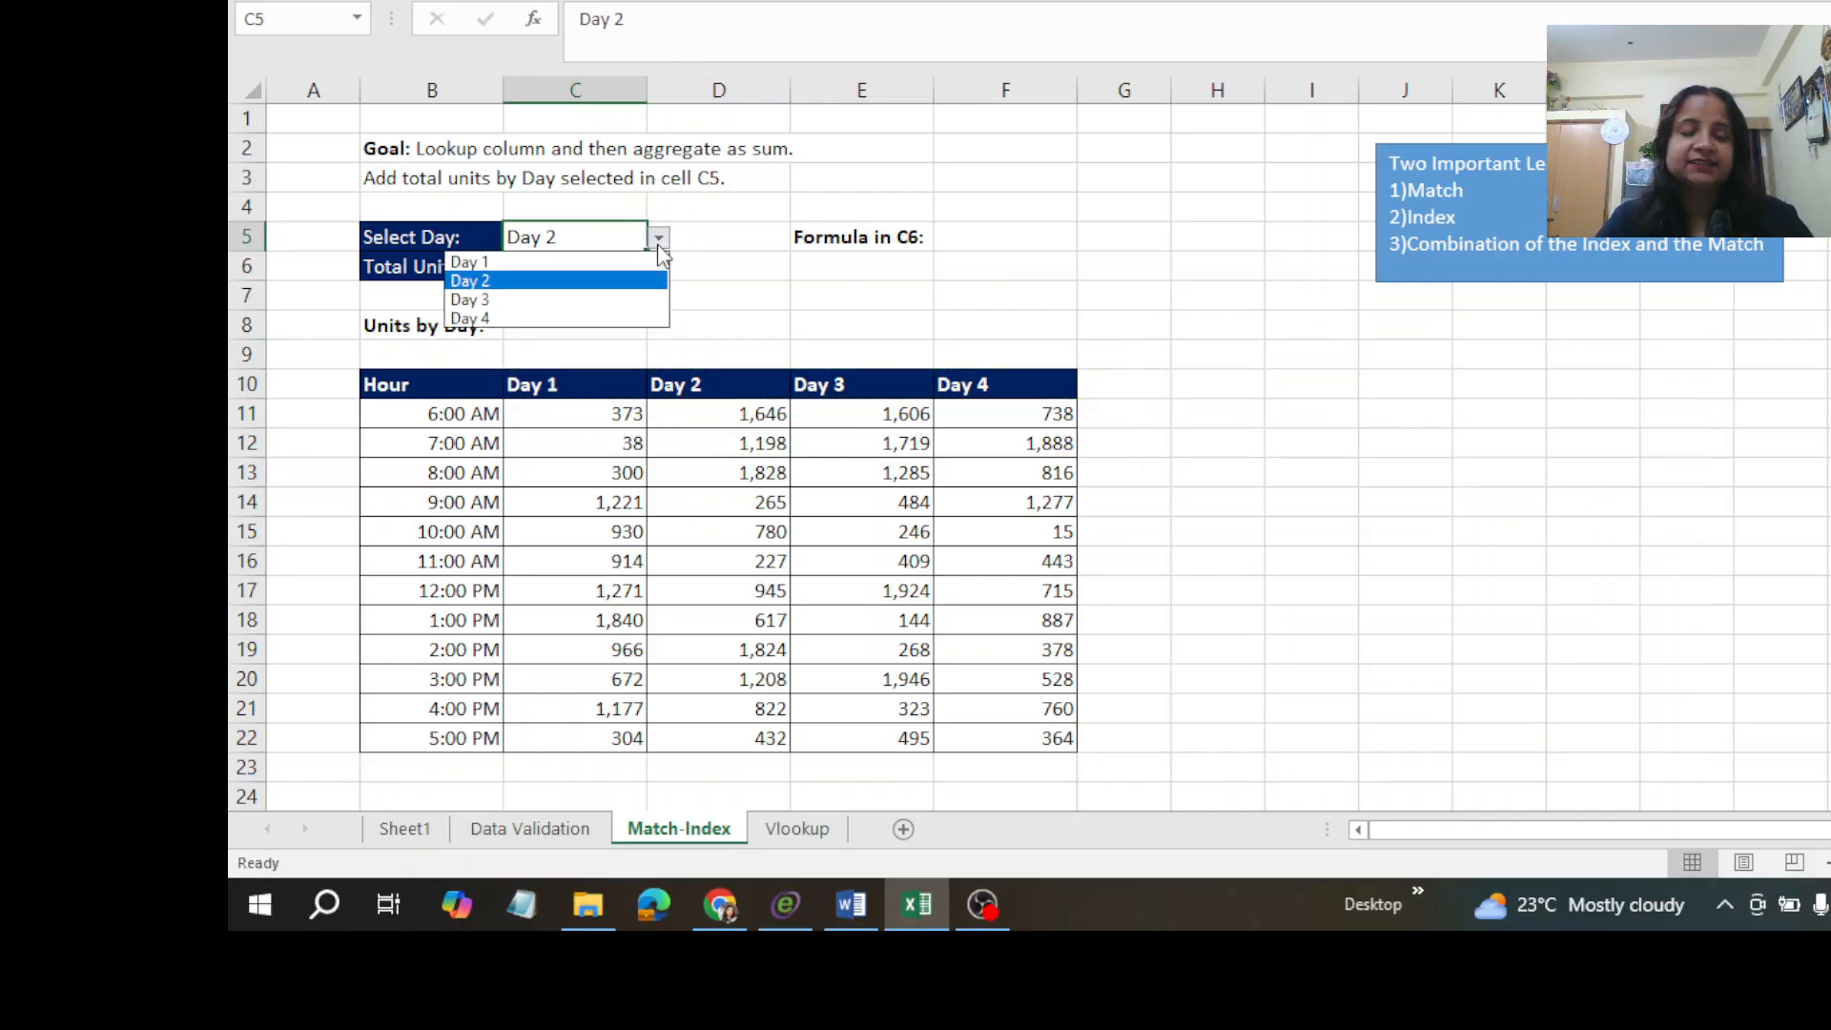
key("Escape")
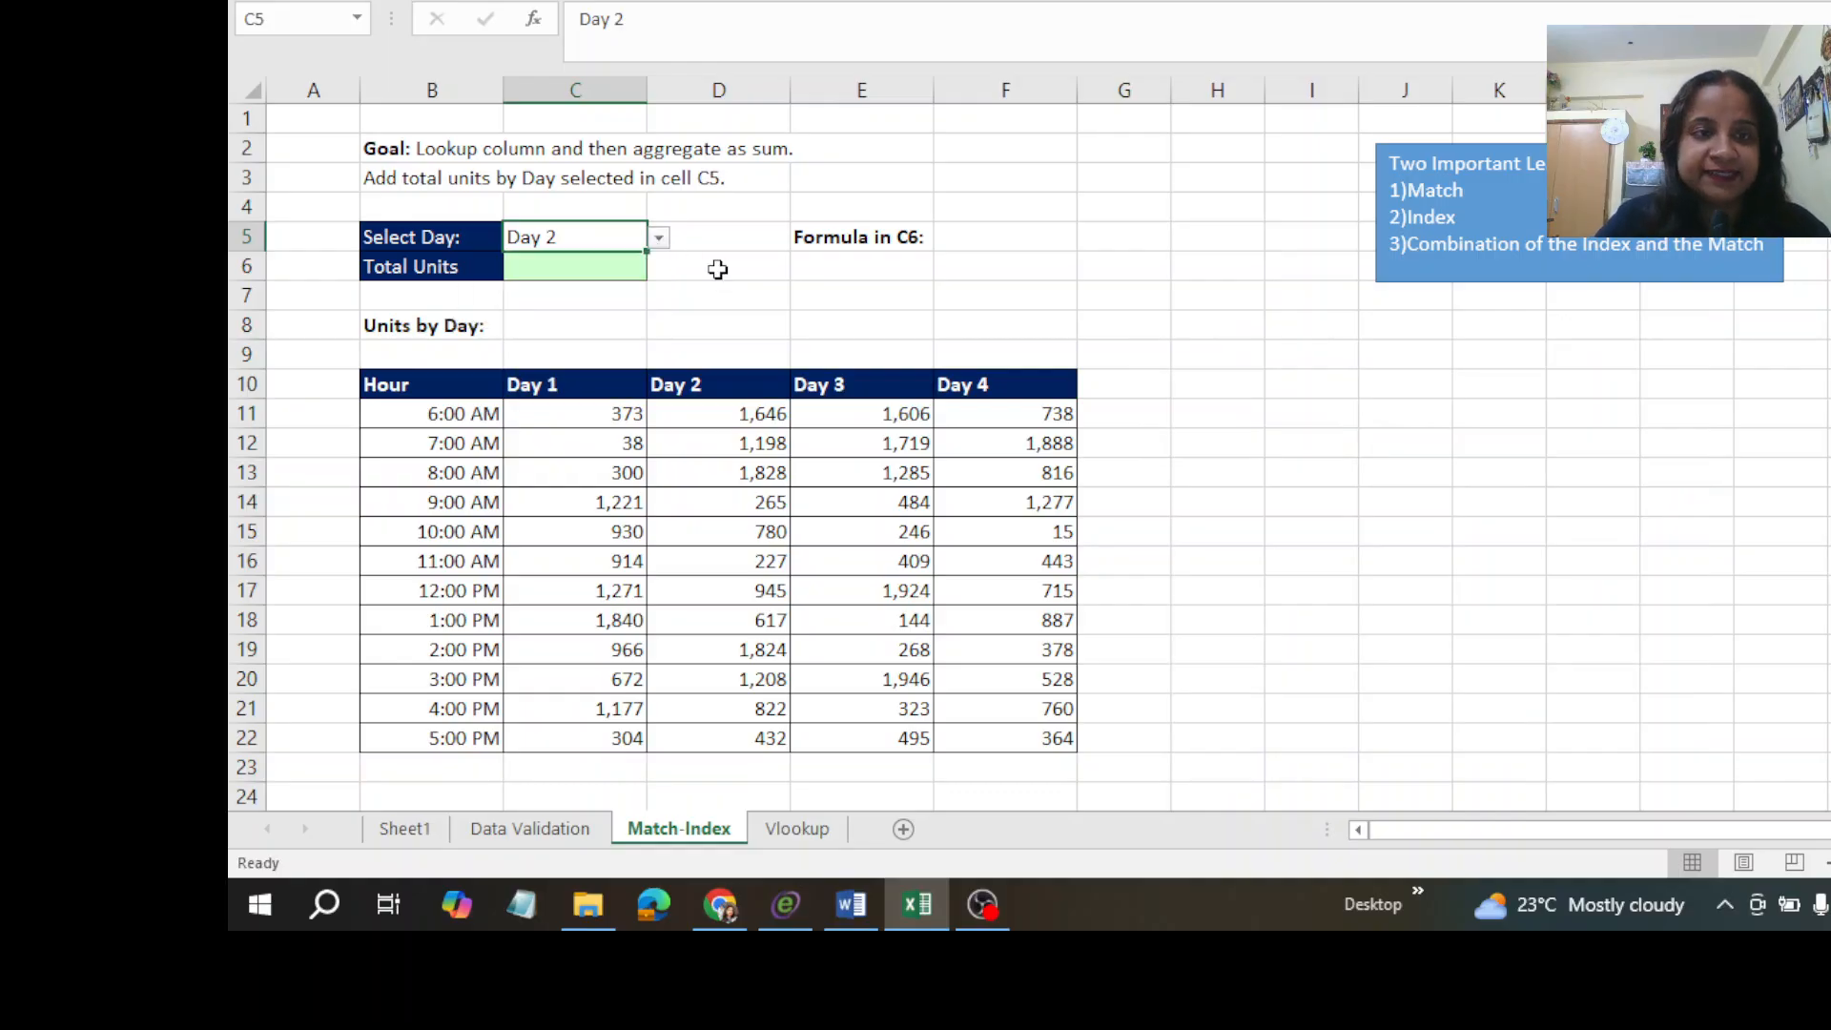
left_click(587, 257)
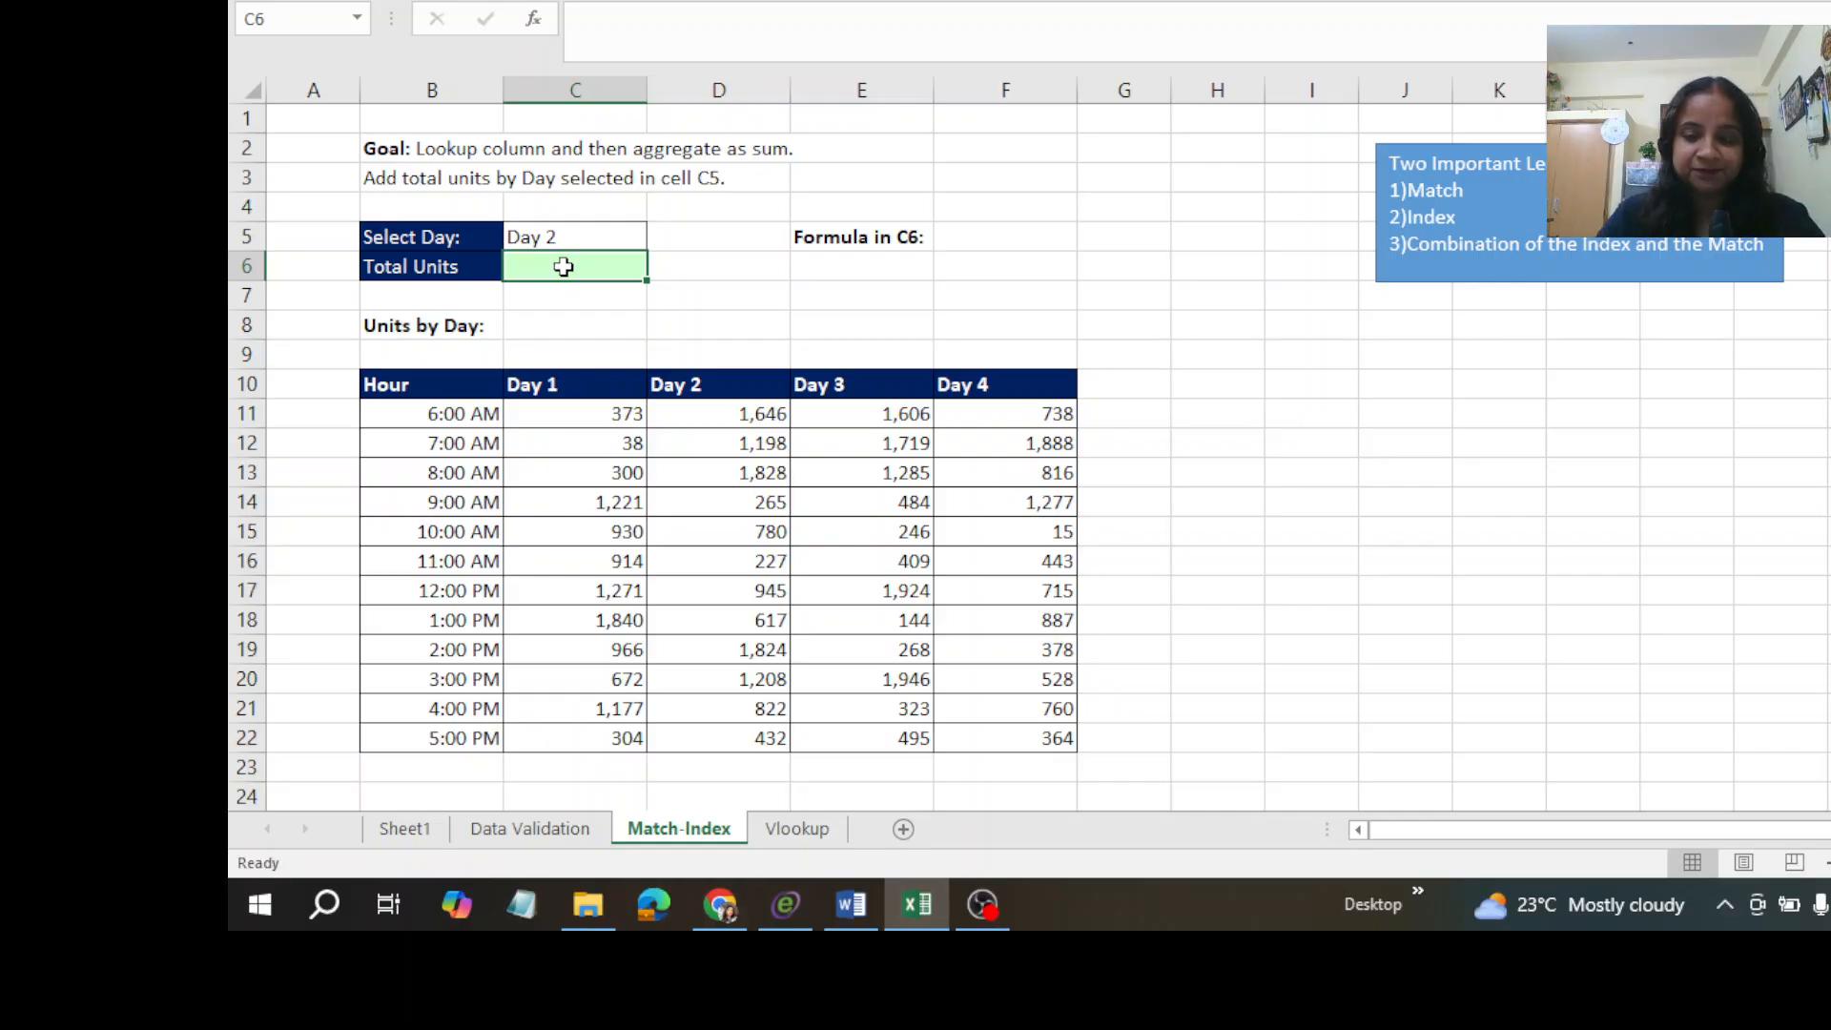
Try the formula =MATCH(C5,B11:F22,0) in the Total Units cell C6 to find the selected day's position.
type("=match")
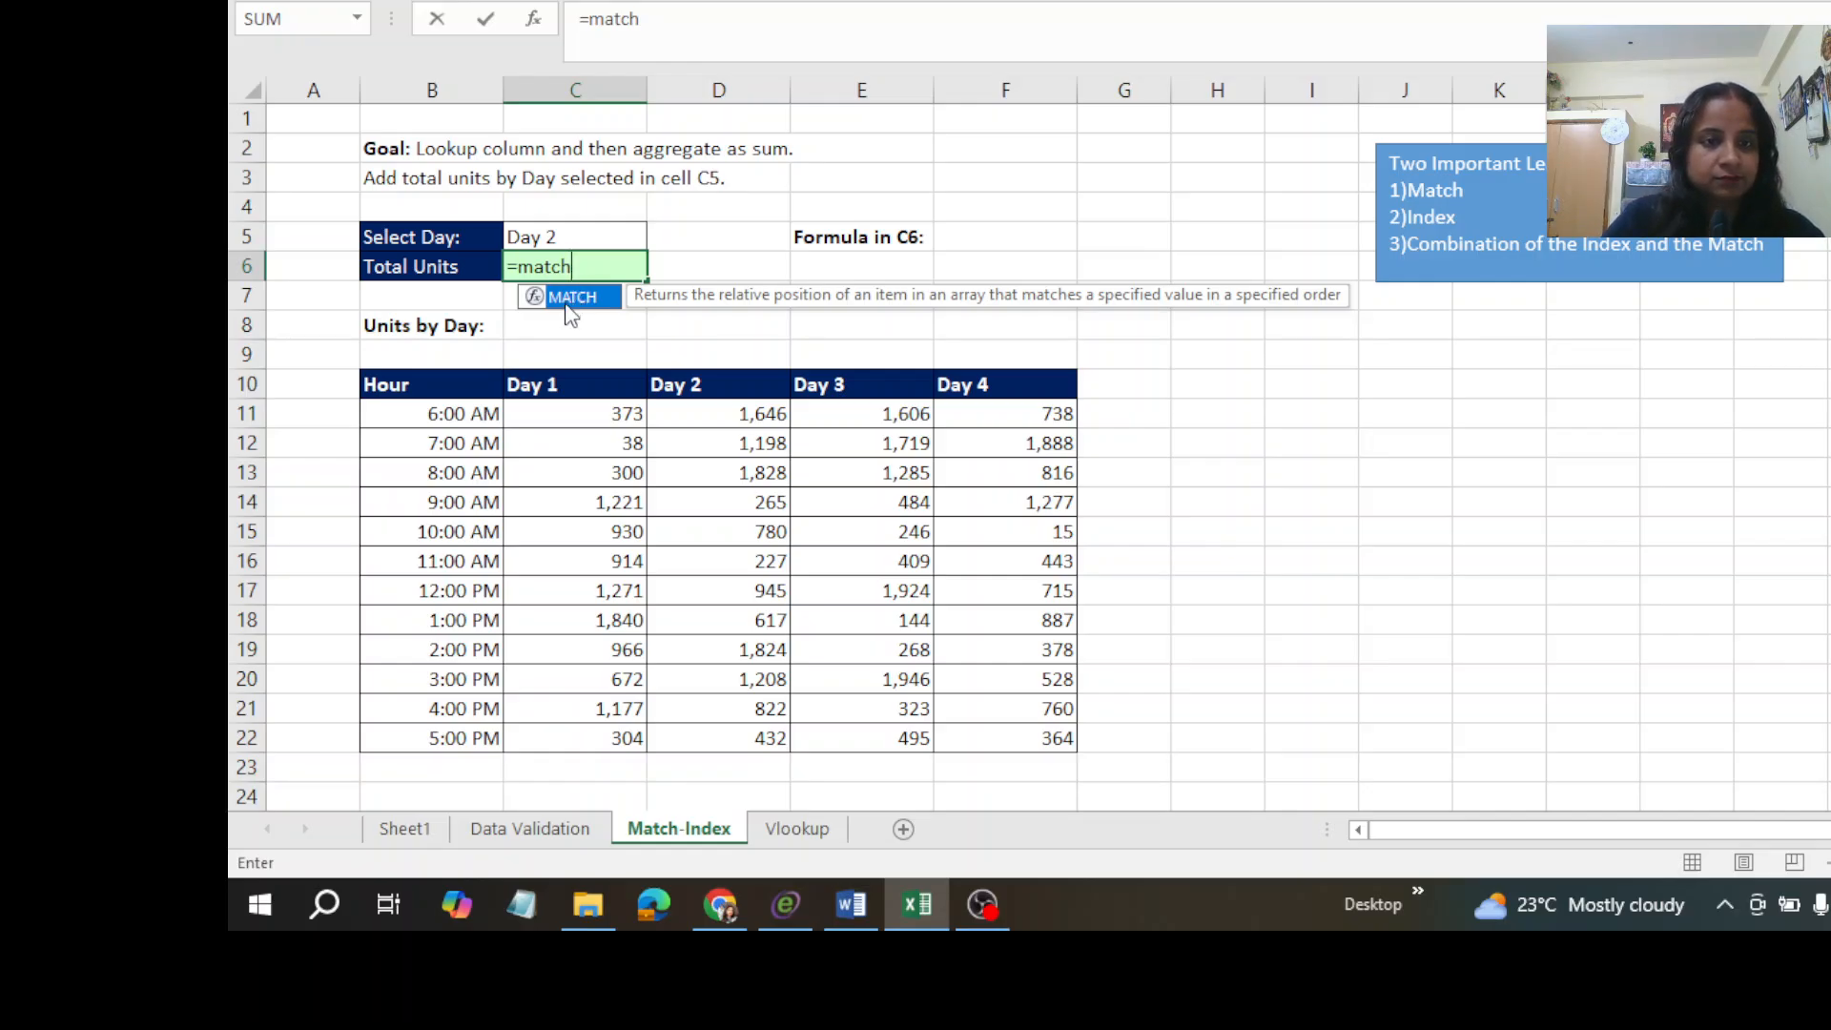
double_click(569, 299)
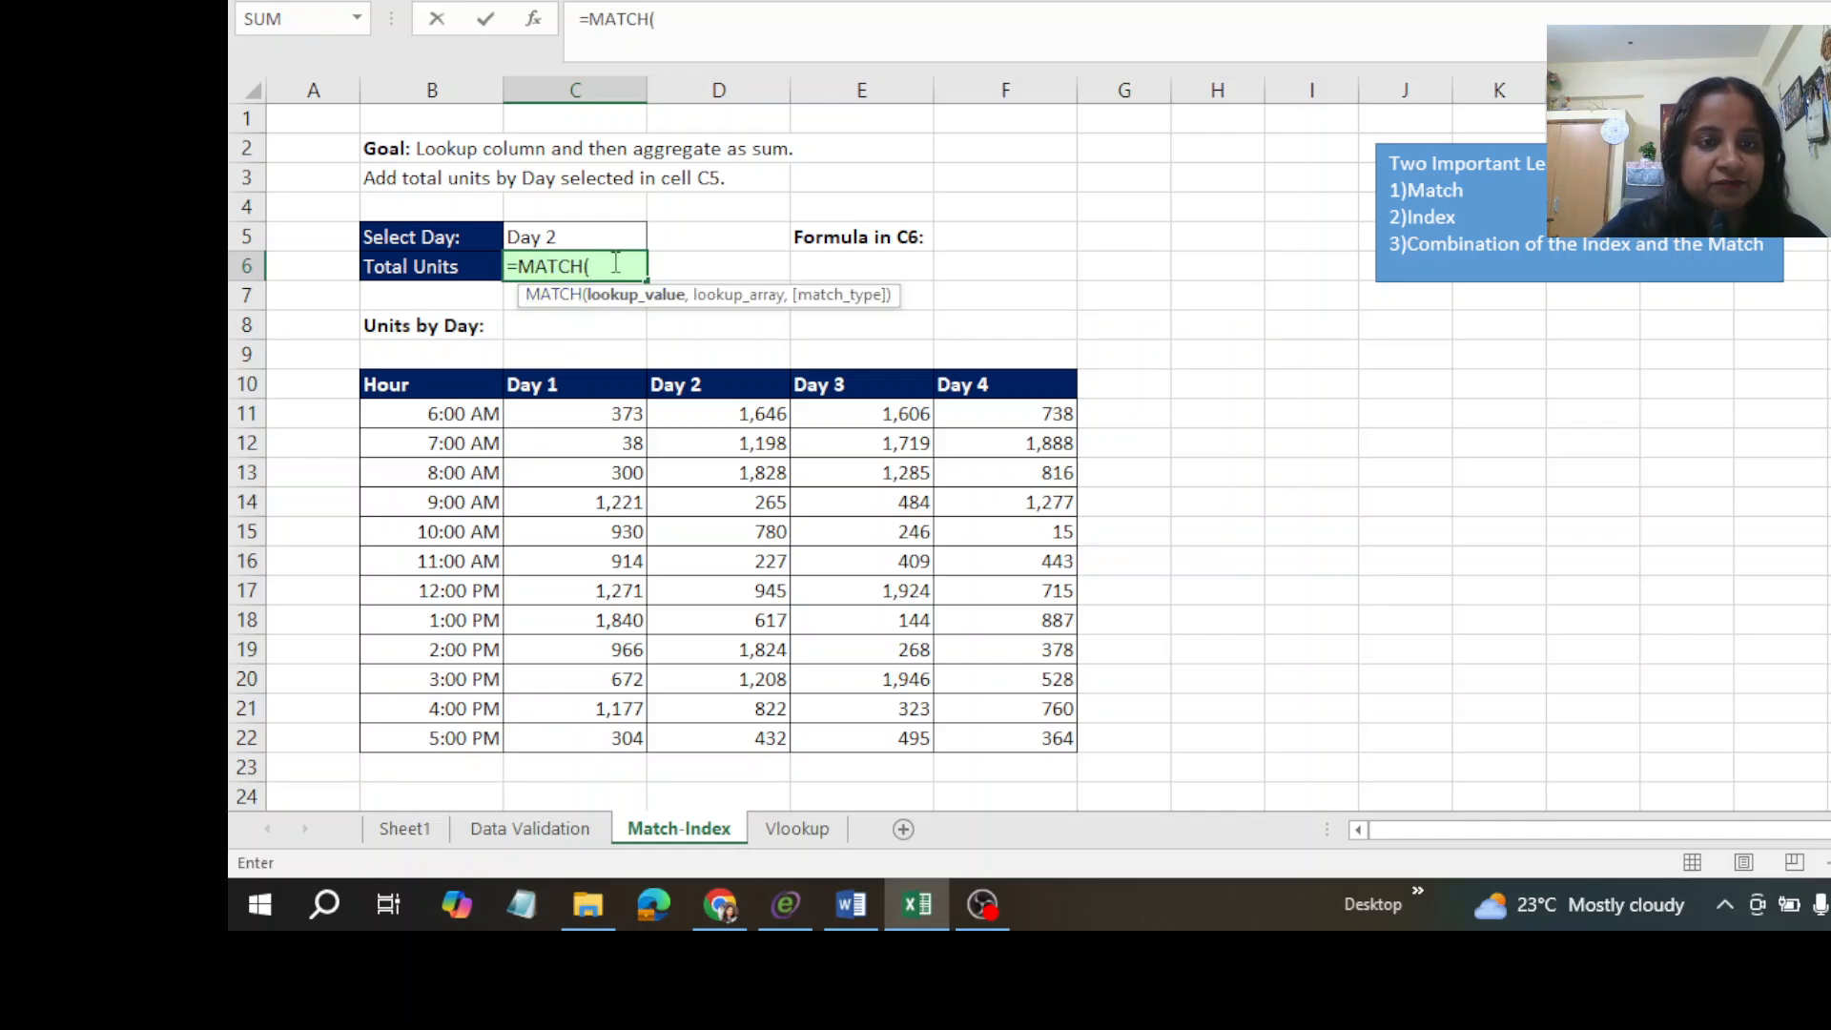
left_click(585, 238)
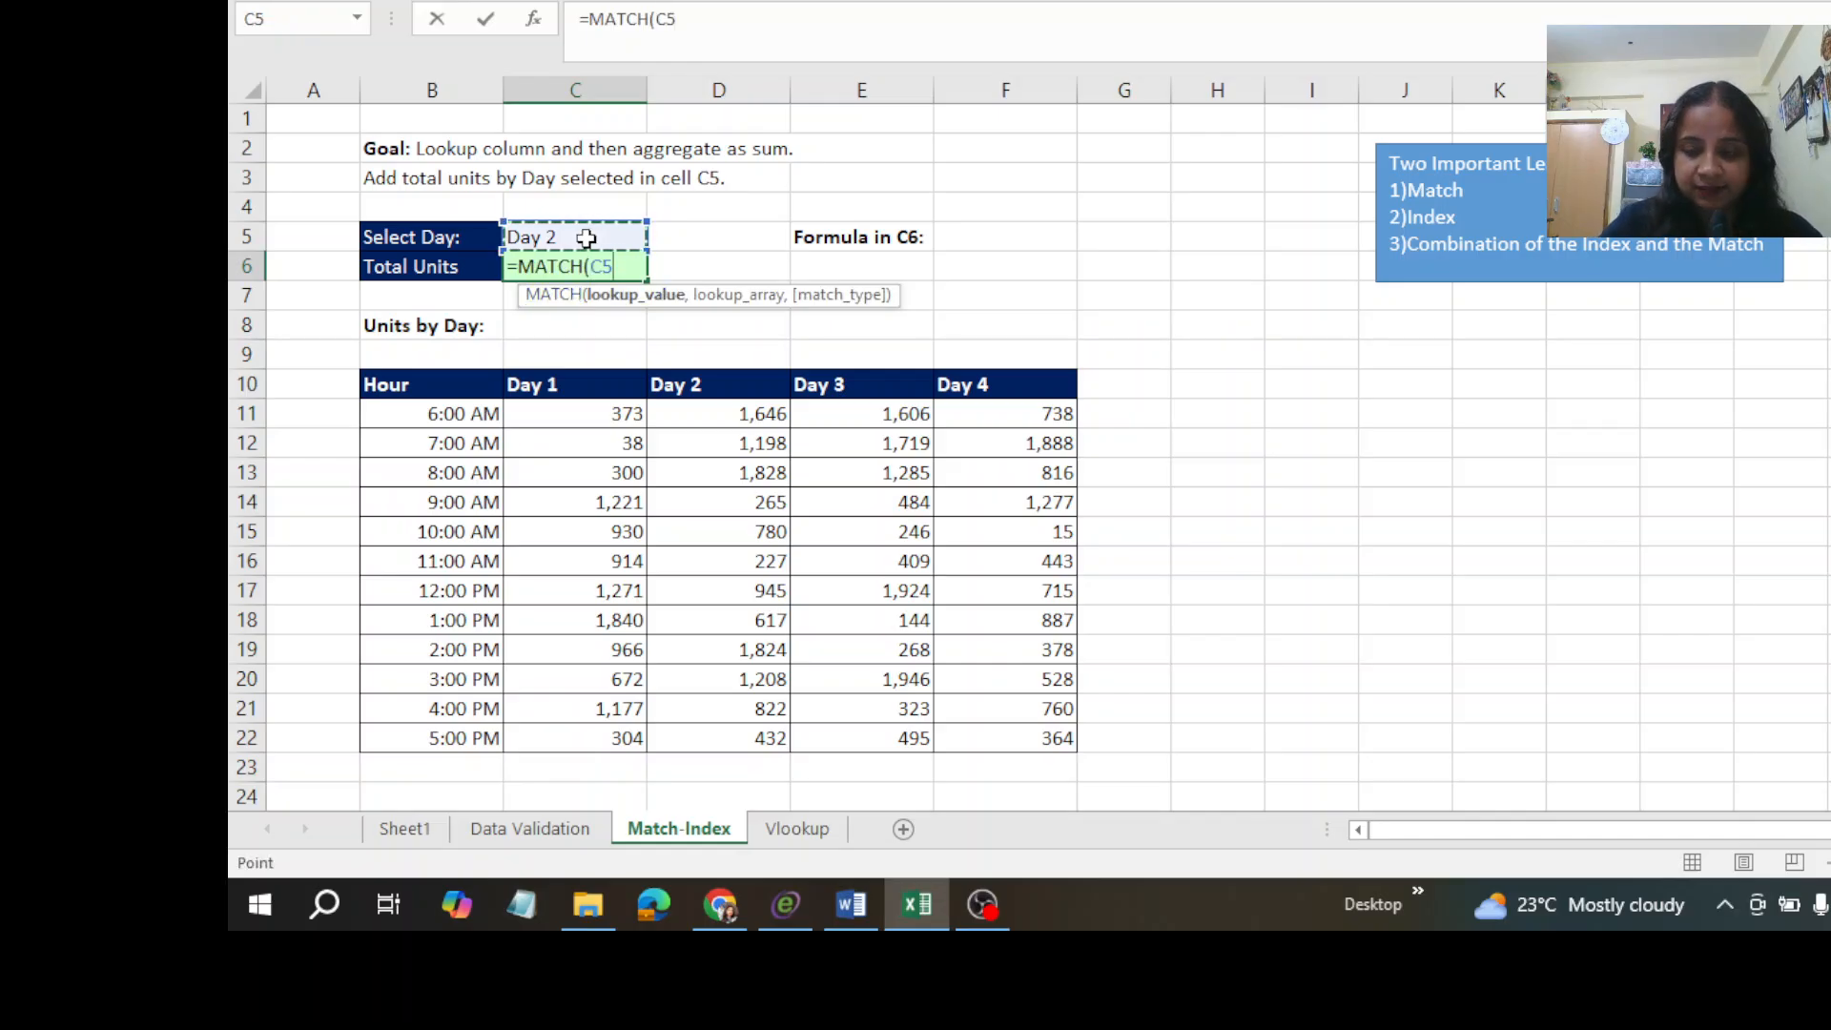
type(",")
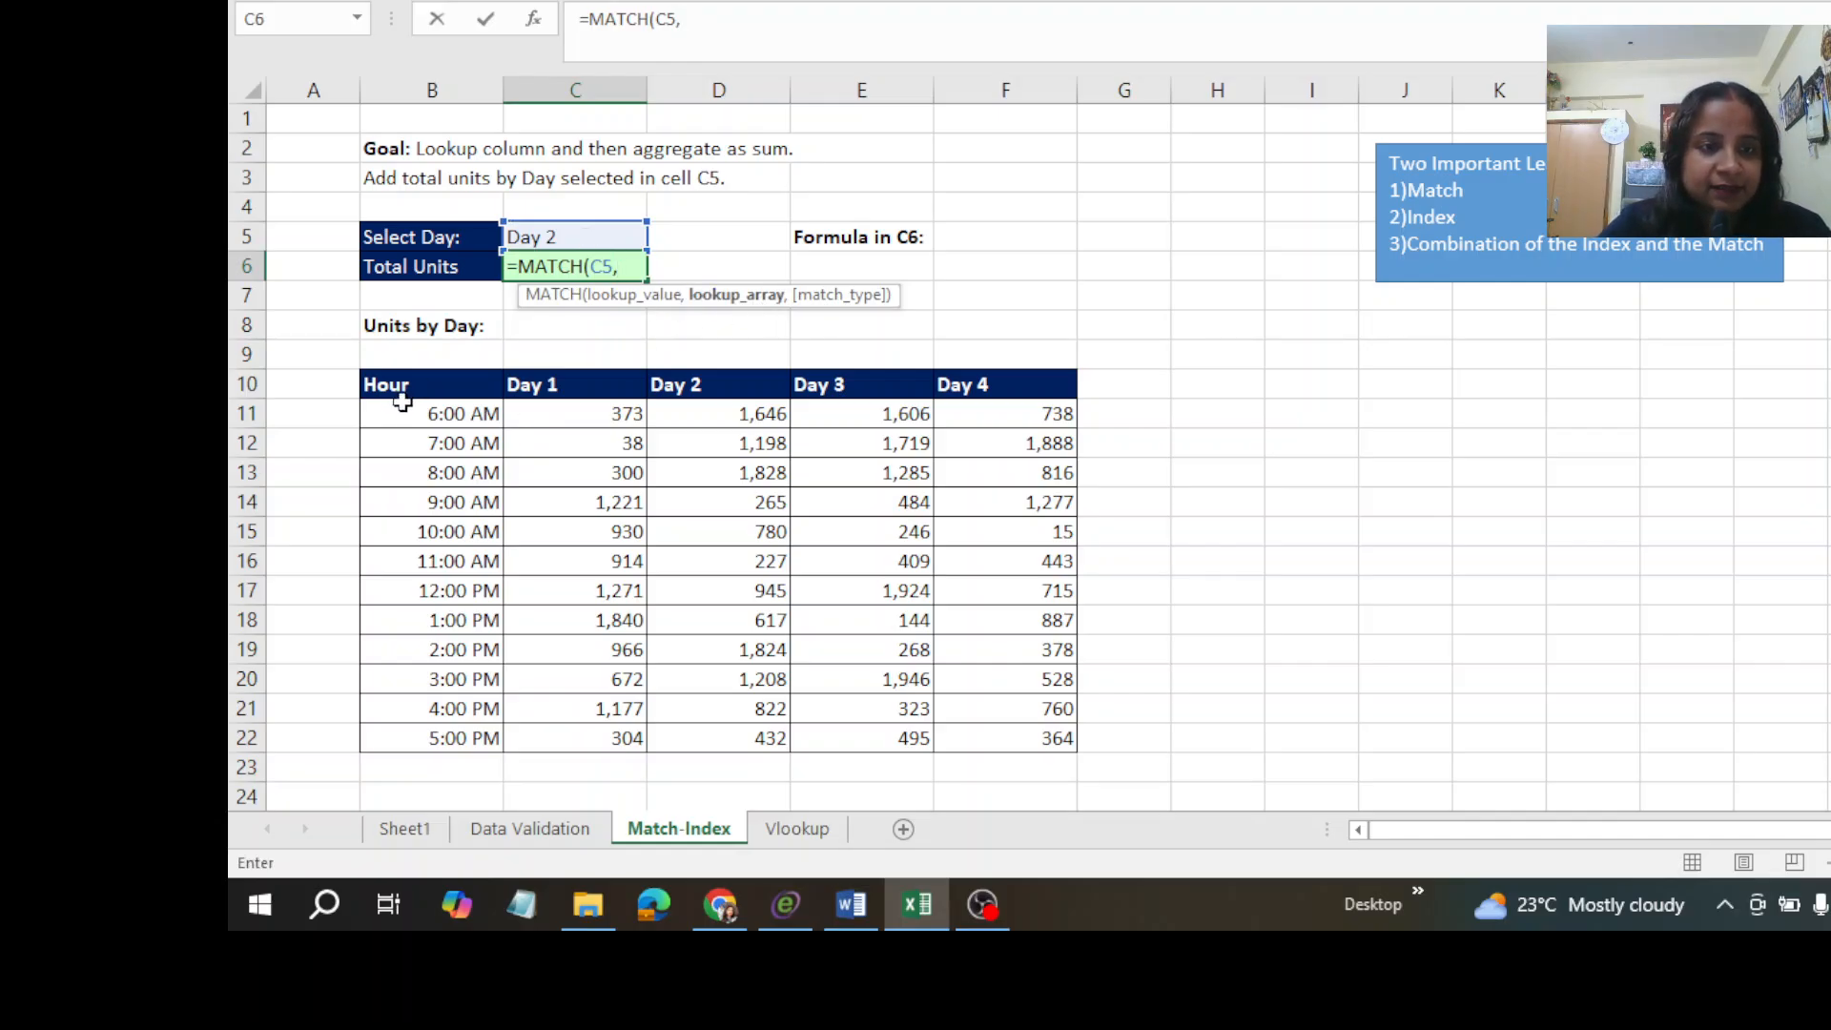
left_click_drag(397, 408, 994, 727)
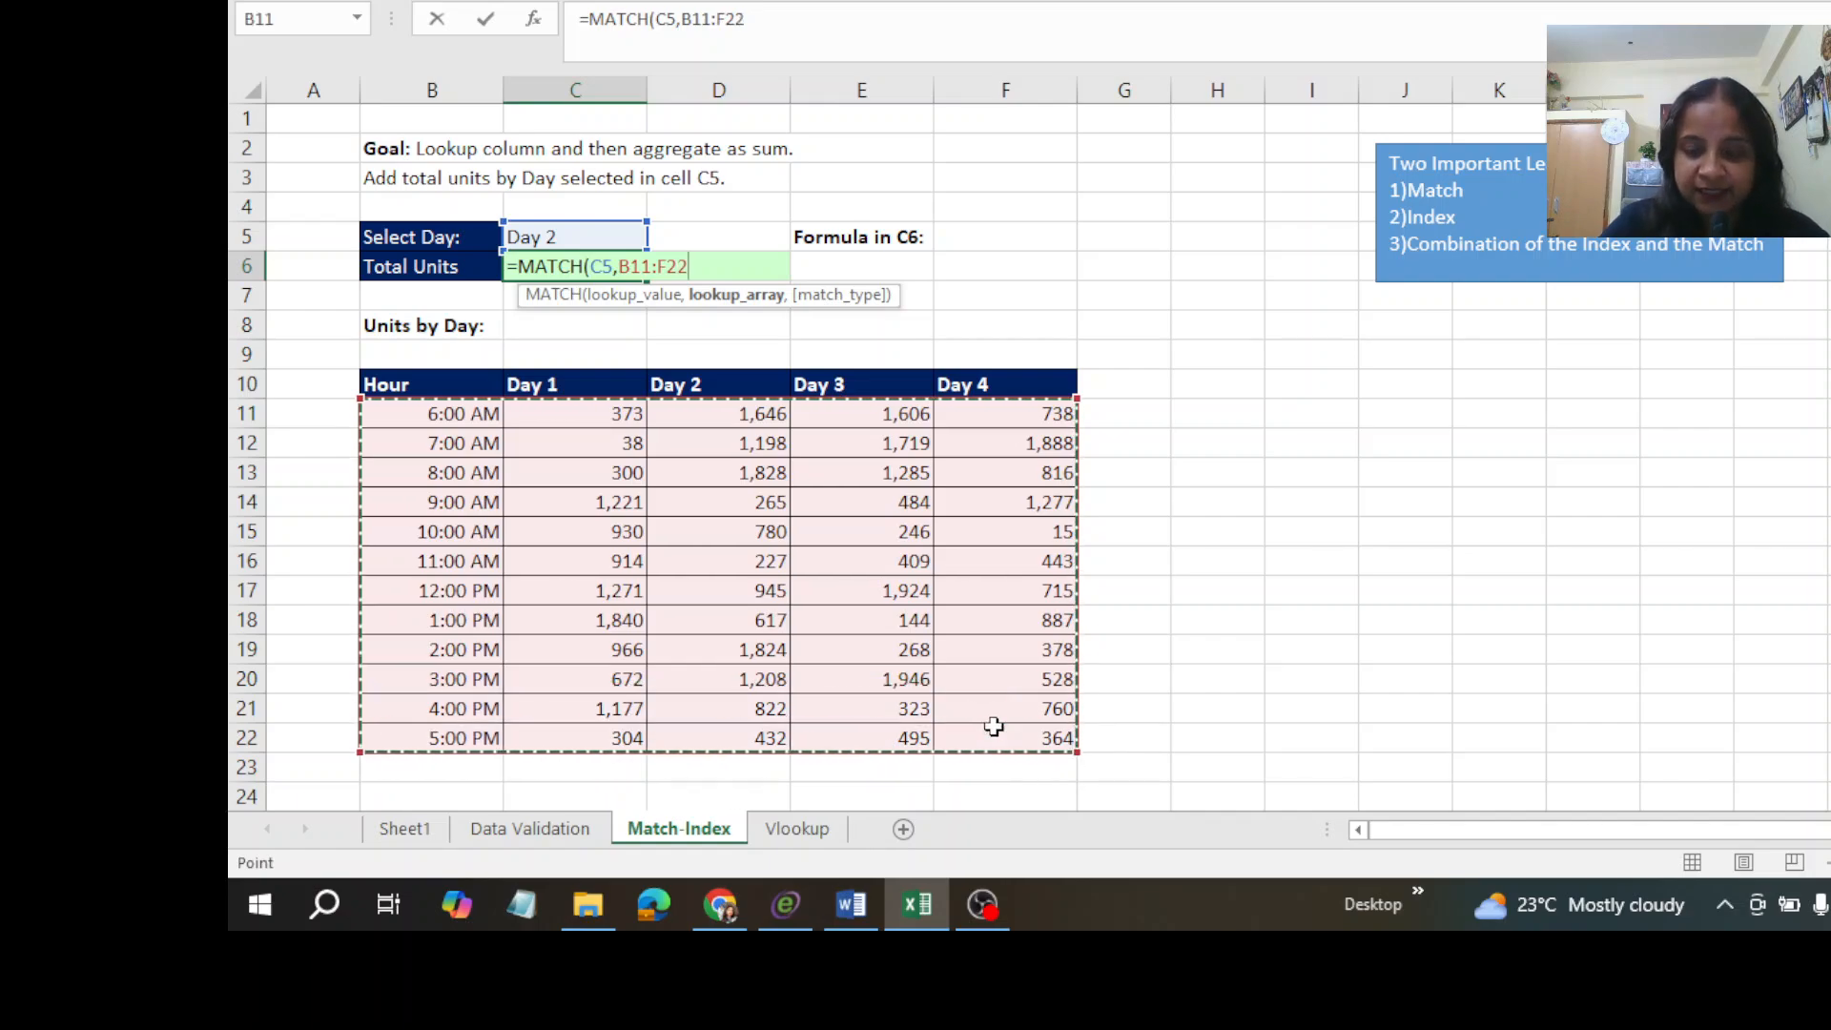
type(",")
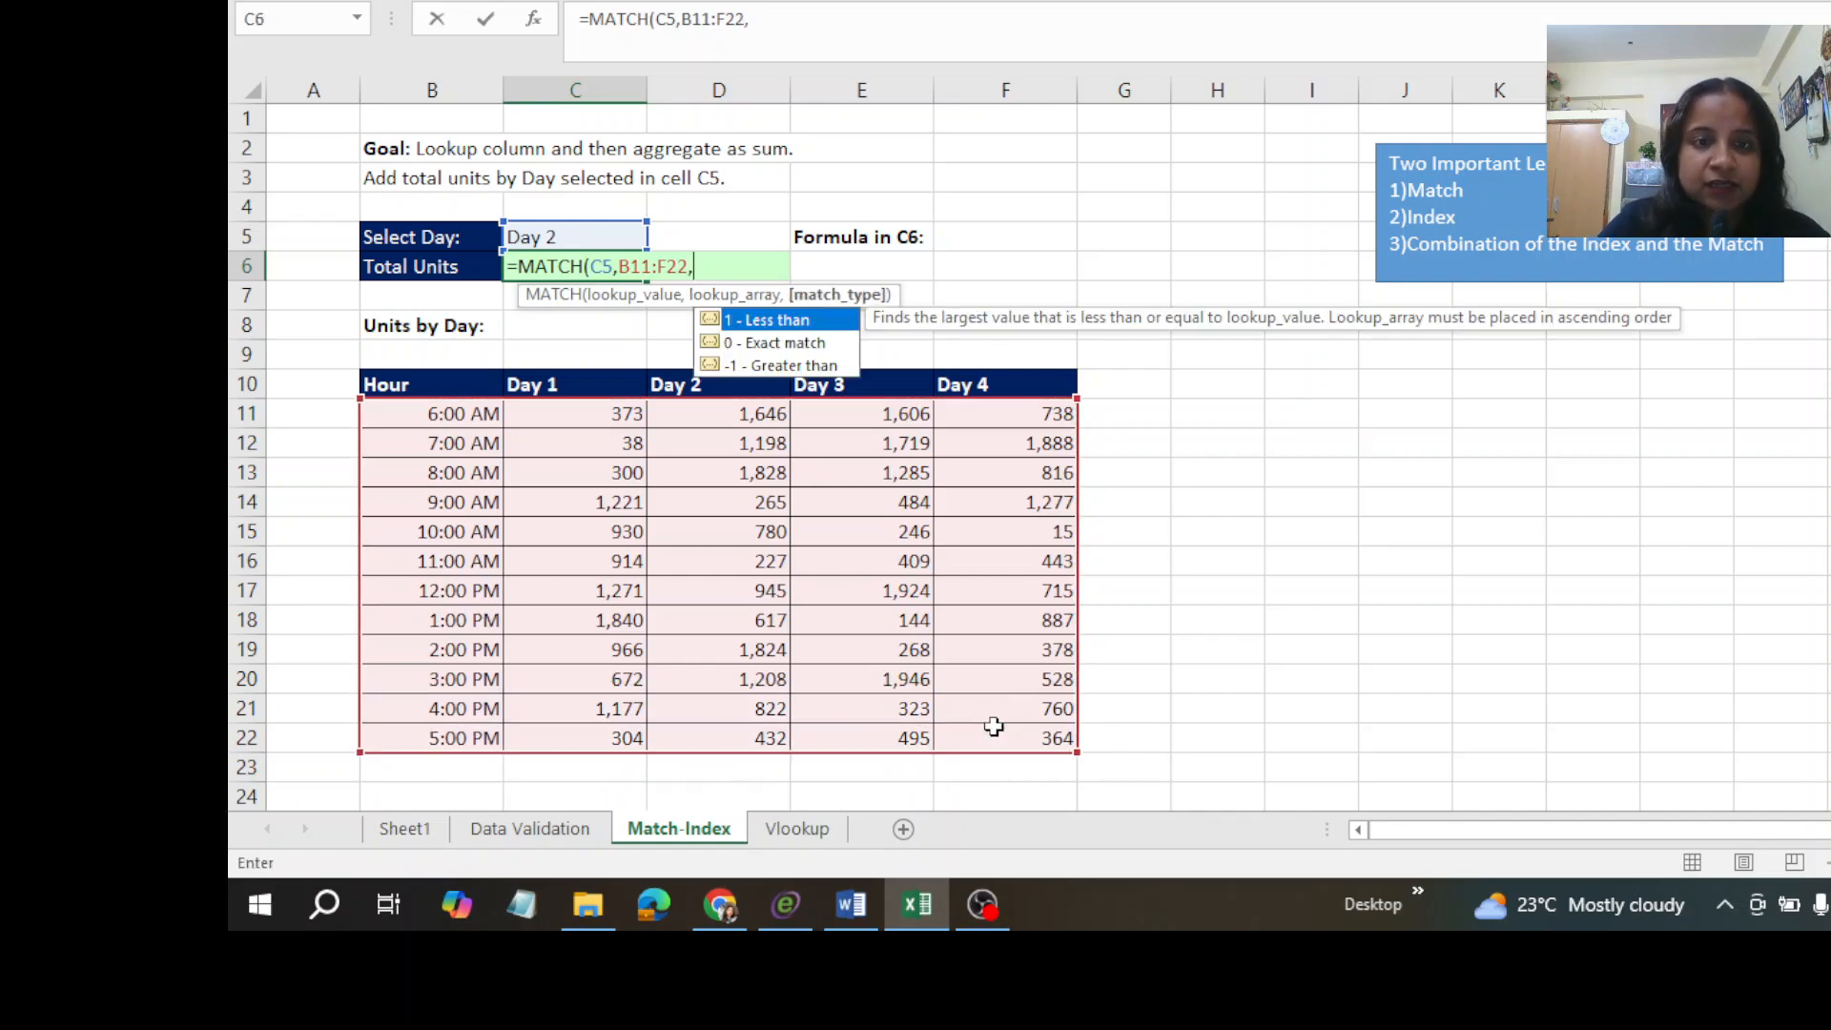
double_click(775, 341)
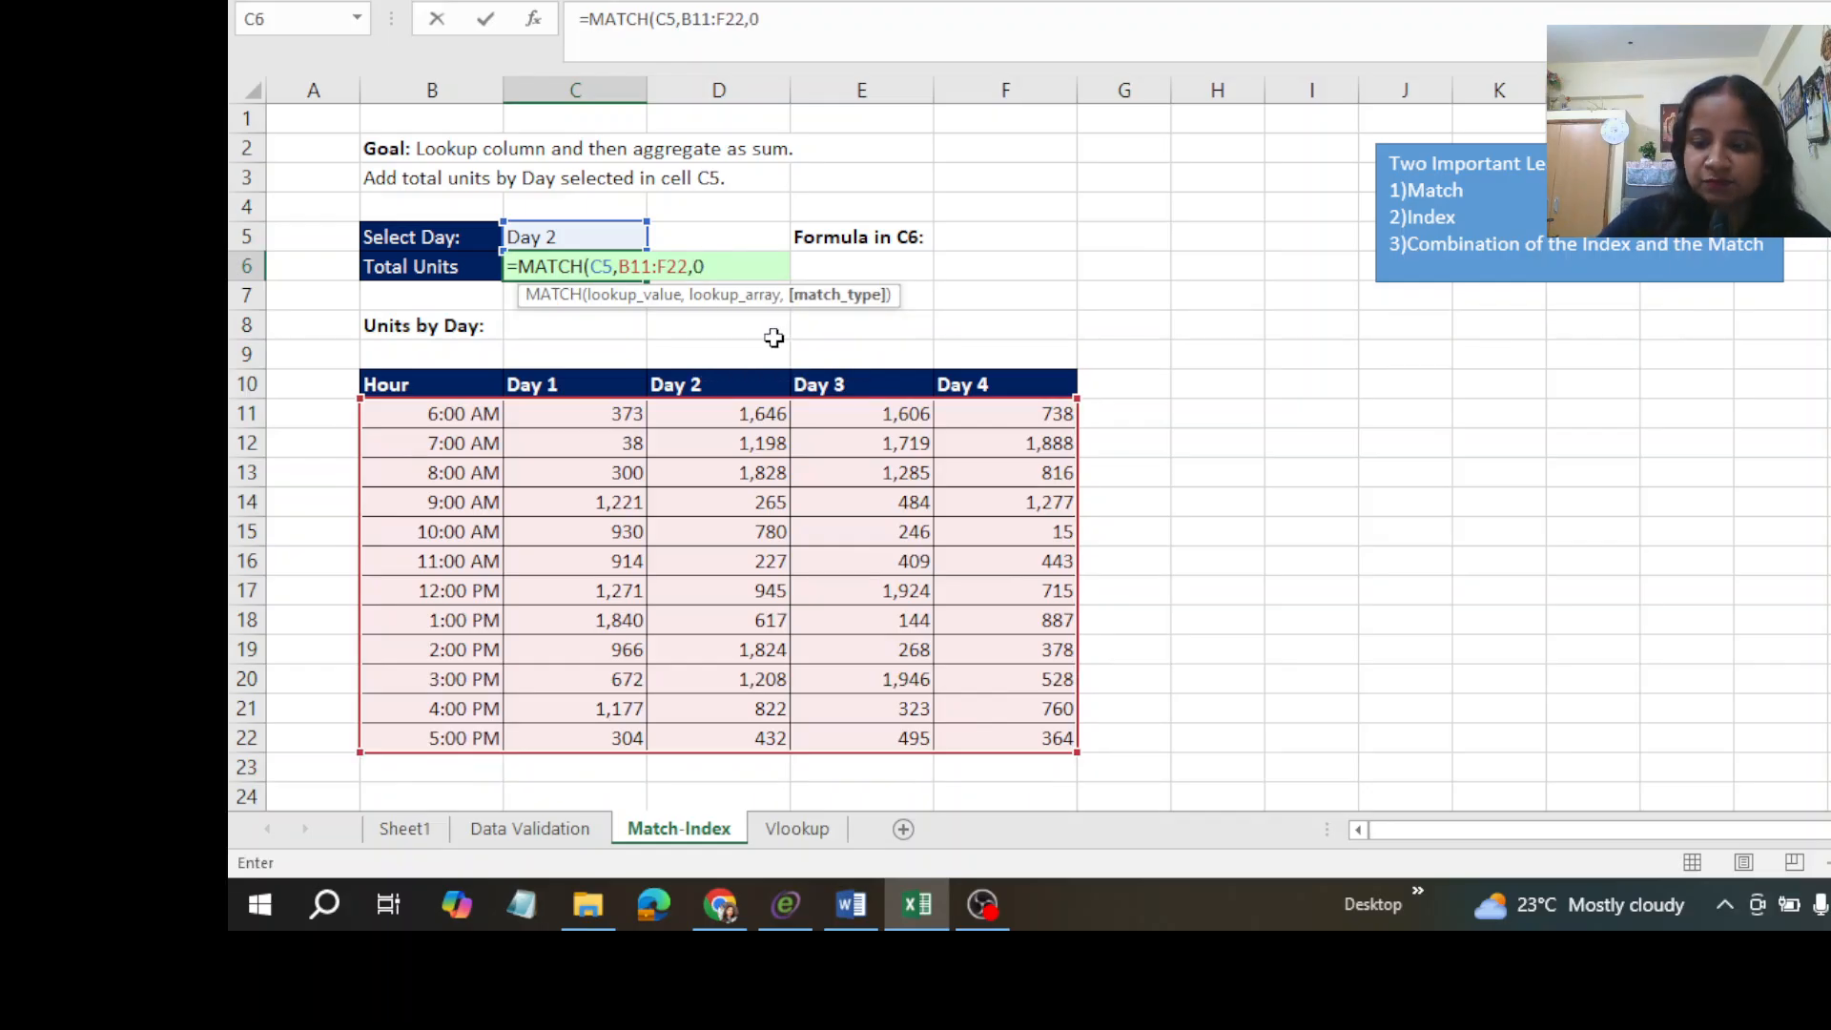
type(")")
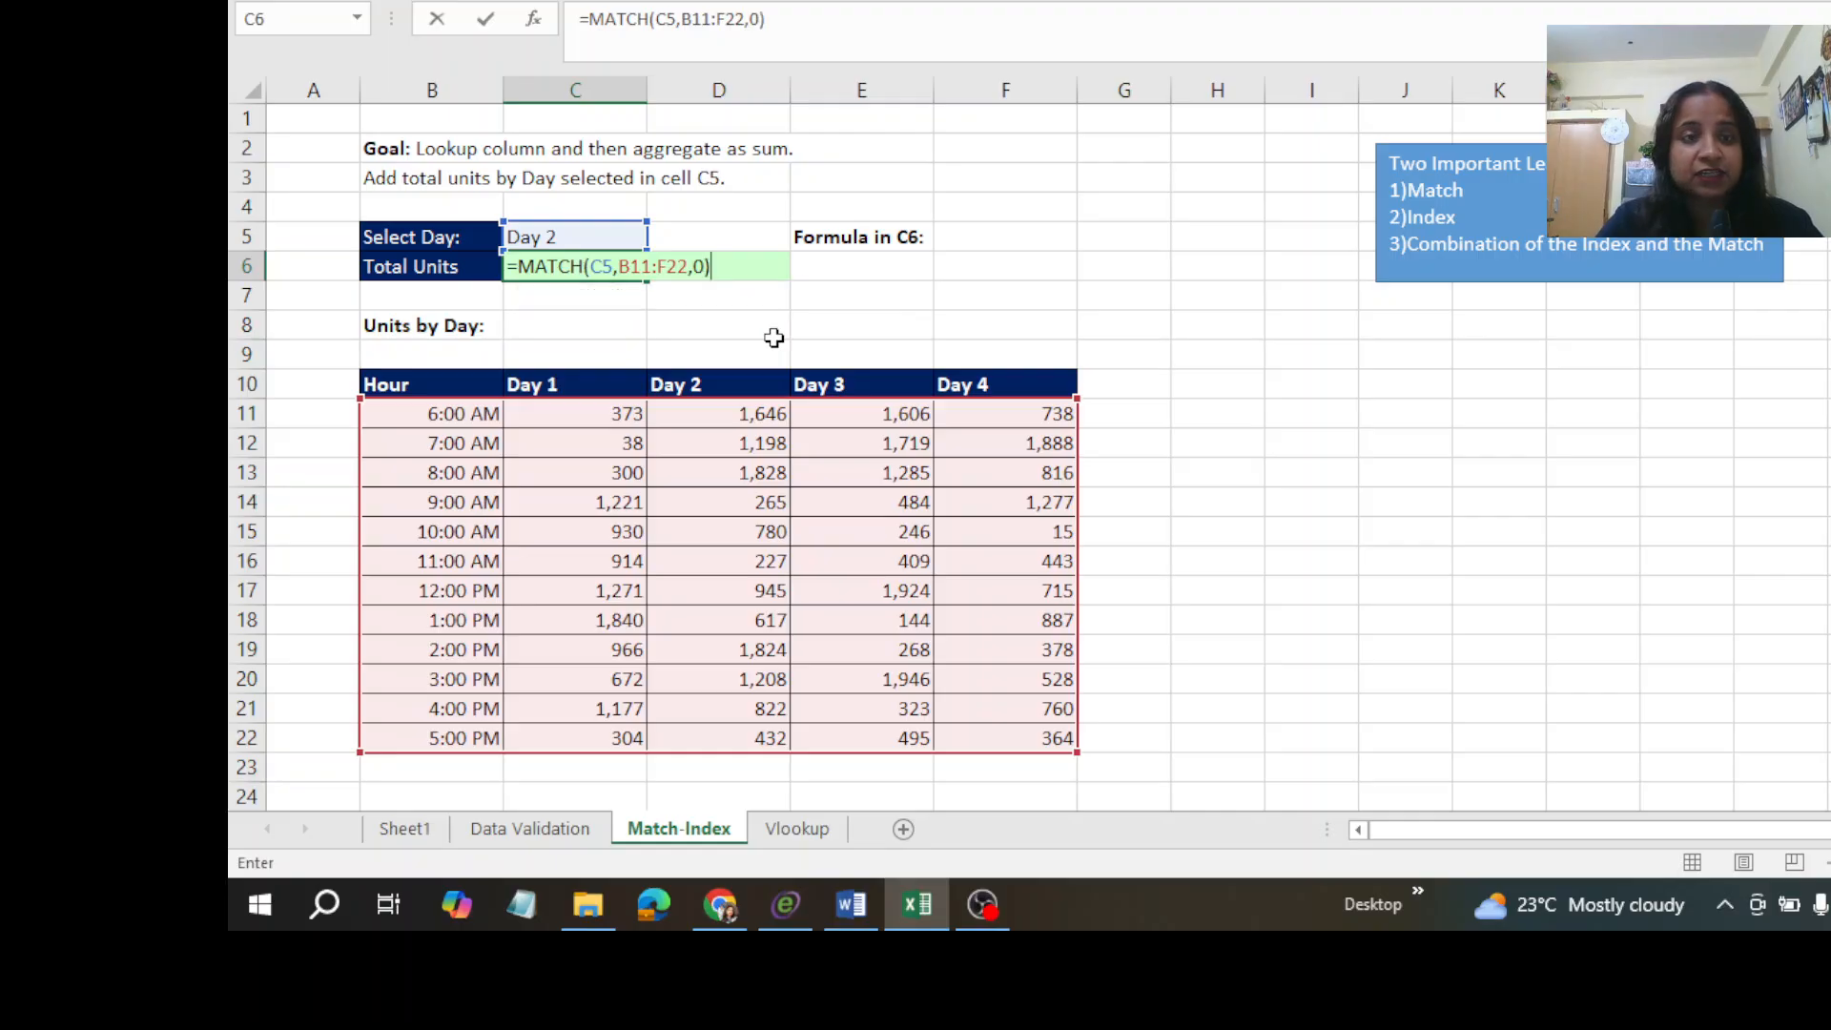
key("ctrl+Return")
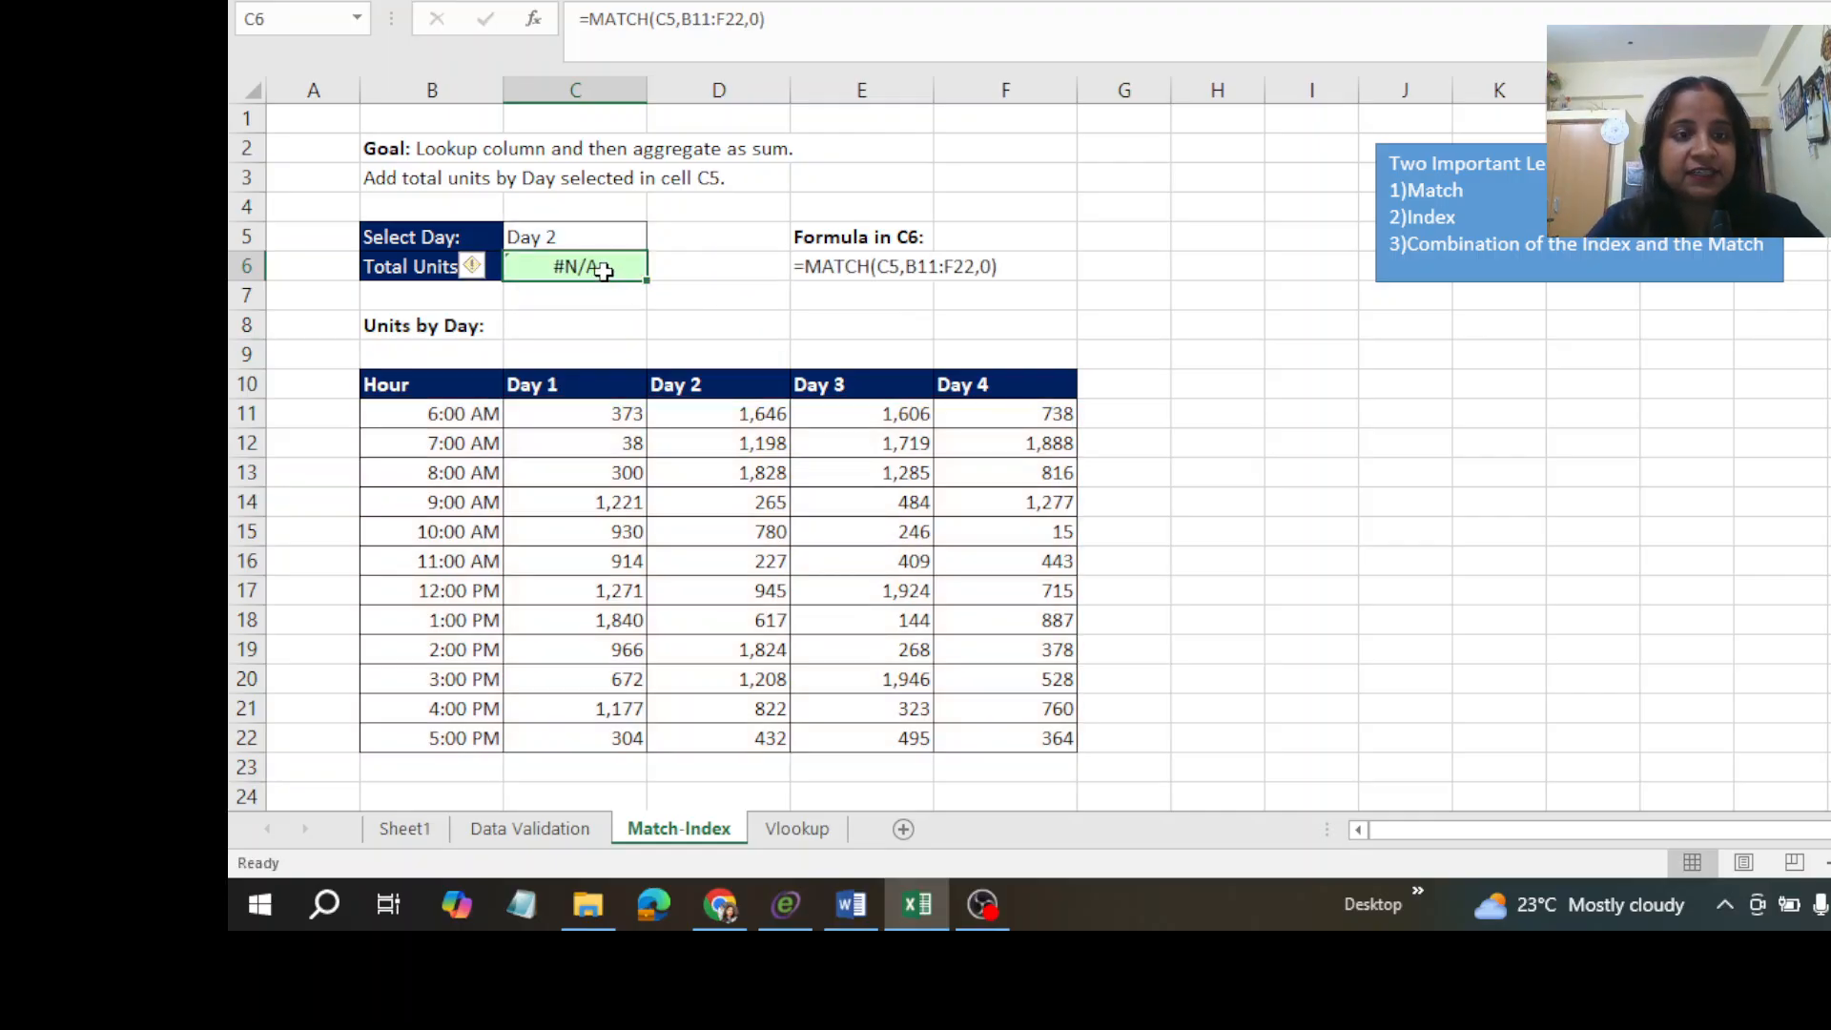
Clear the whole MATCH formula from the Total Units cell C6.
double_click(604, 271)
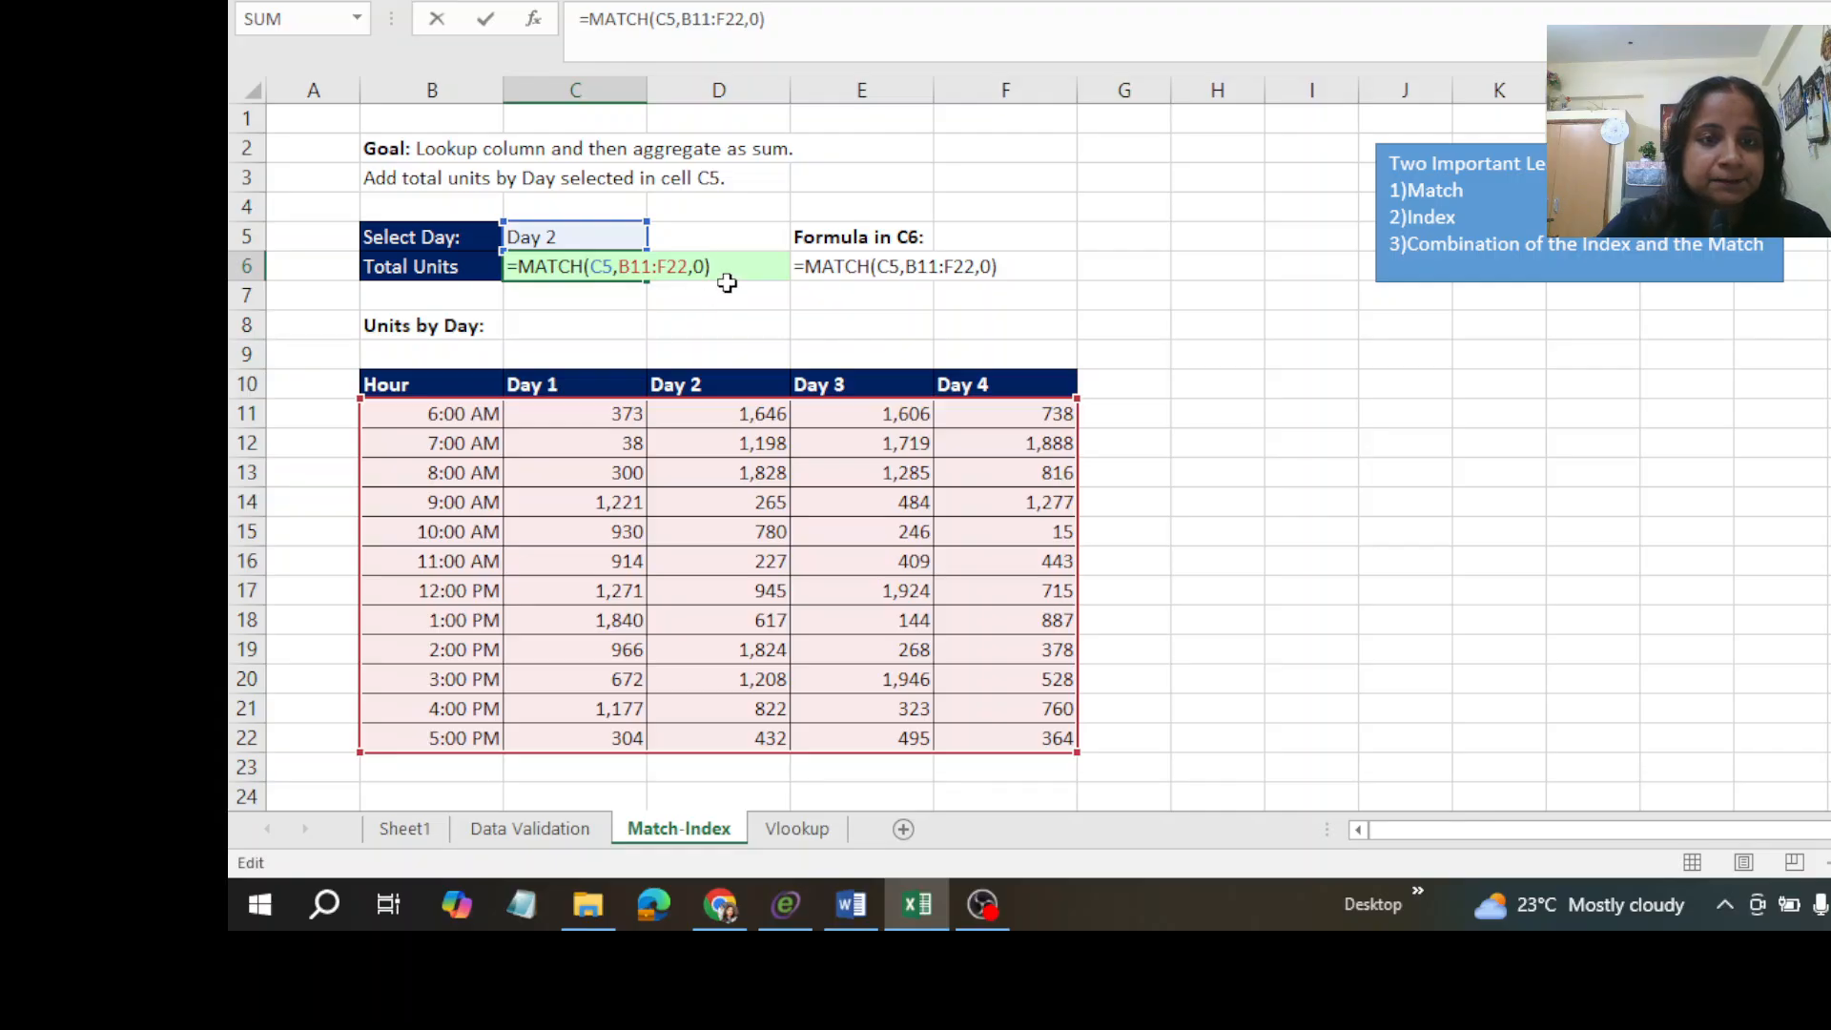
key("BackSpace")
key("BackSpace")
key("BackSpace")
key("BackSpace")
key("BackSpace")
key("BackSpace")
key("BackSpace")
key("BackSpace")
key("BackSpace")
key("BackSpace")
key("BackSpace")
key("BackSpace")
key("BackSpace")
key("BackSpace")
key("BackSpace")
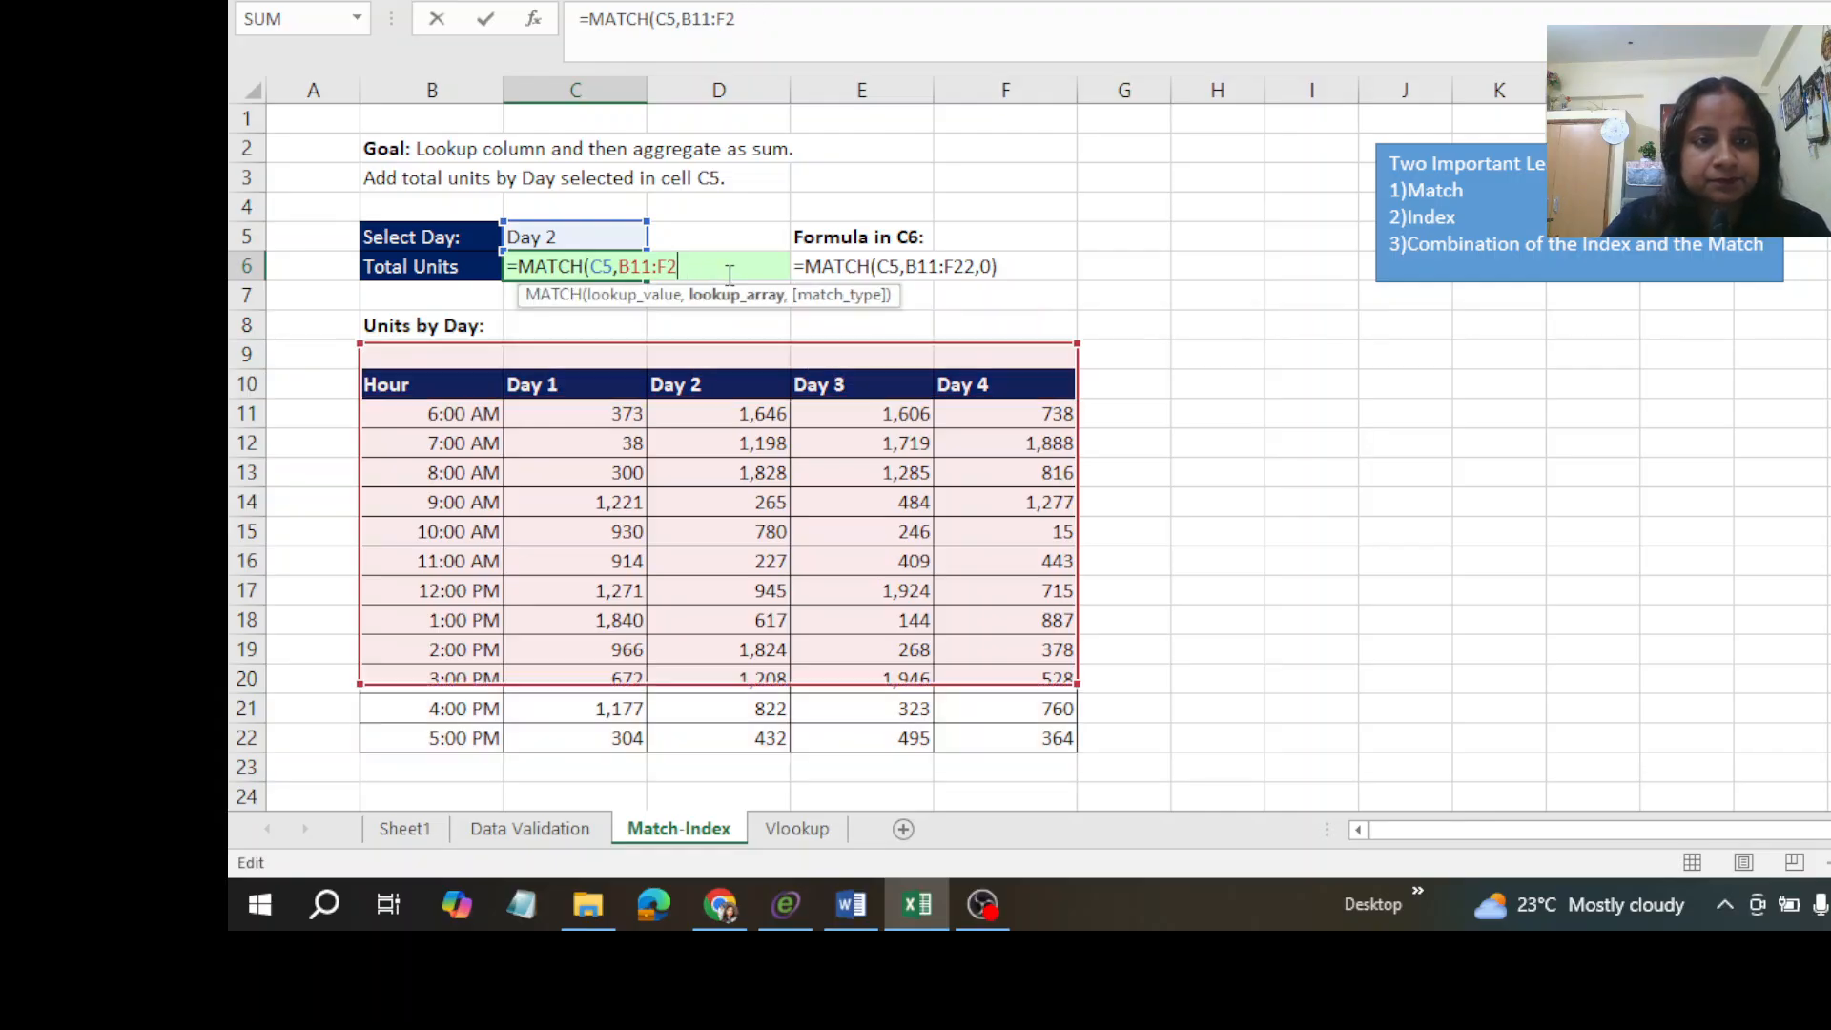
key("BackSpace")
key("BackSpace")
key("BackSpace")
key("BackSpace")
key("BackSpace")
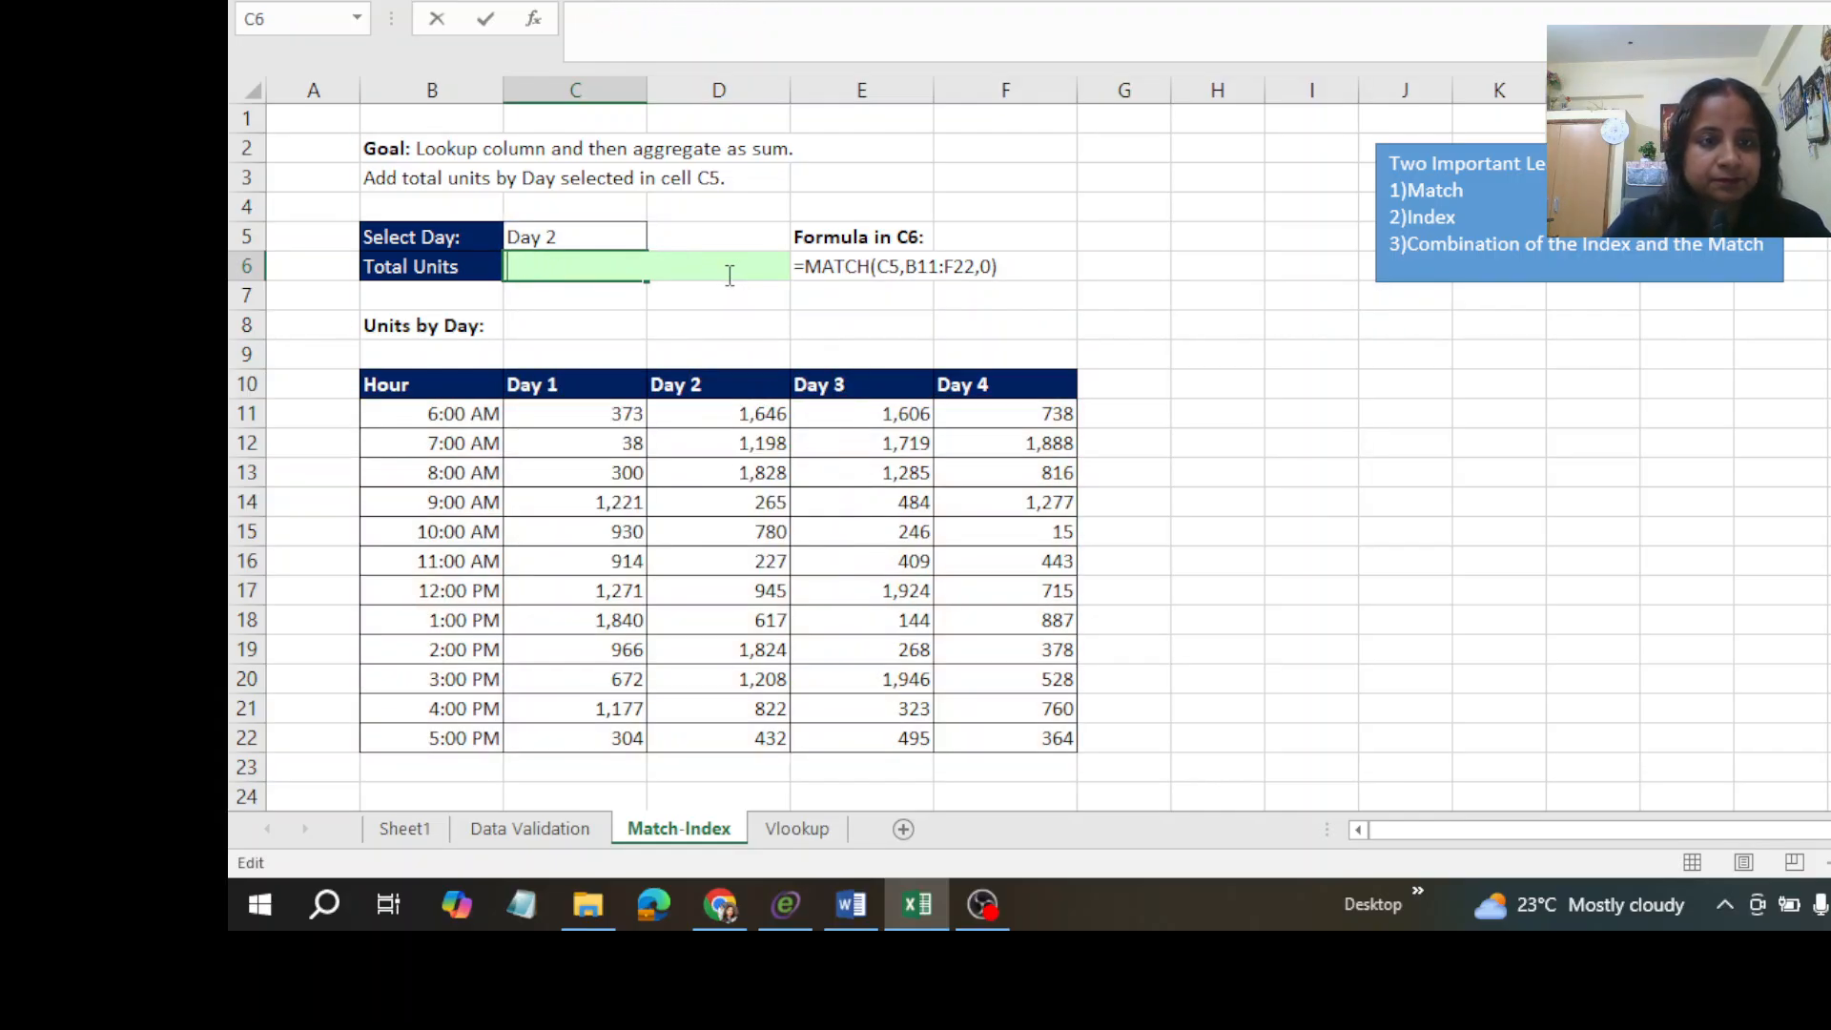
Re-enter a MATCH formula in C6 with C5 as lookup value, B11:F22 as lookup array and 0 for exact match.
type("=Match")
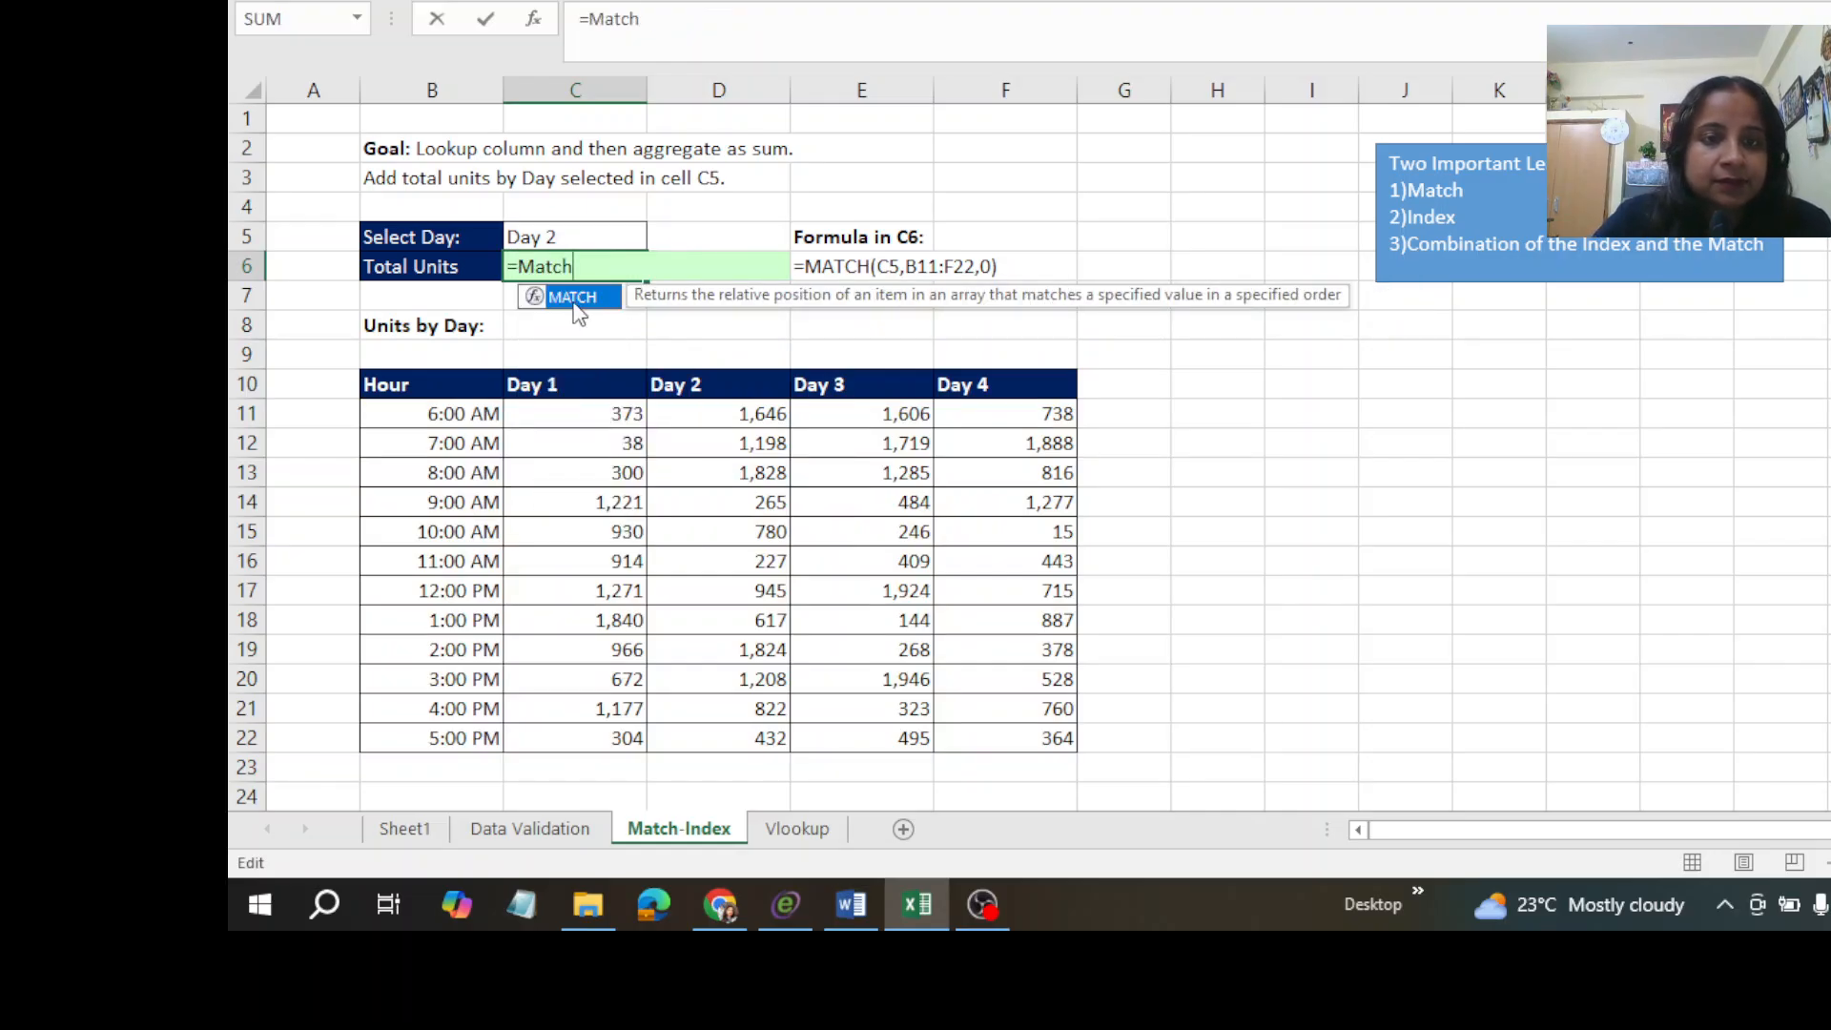
key("Tab")
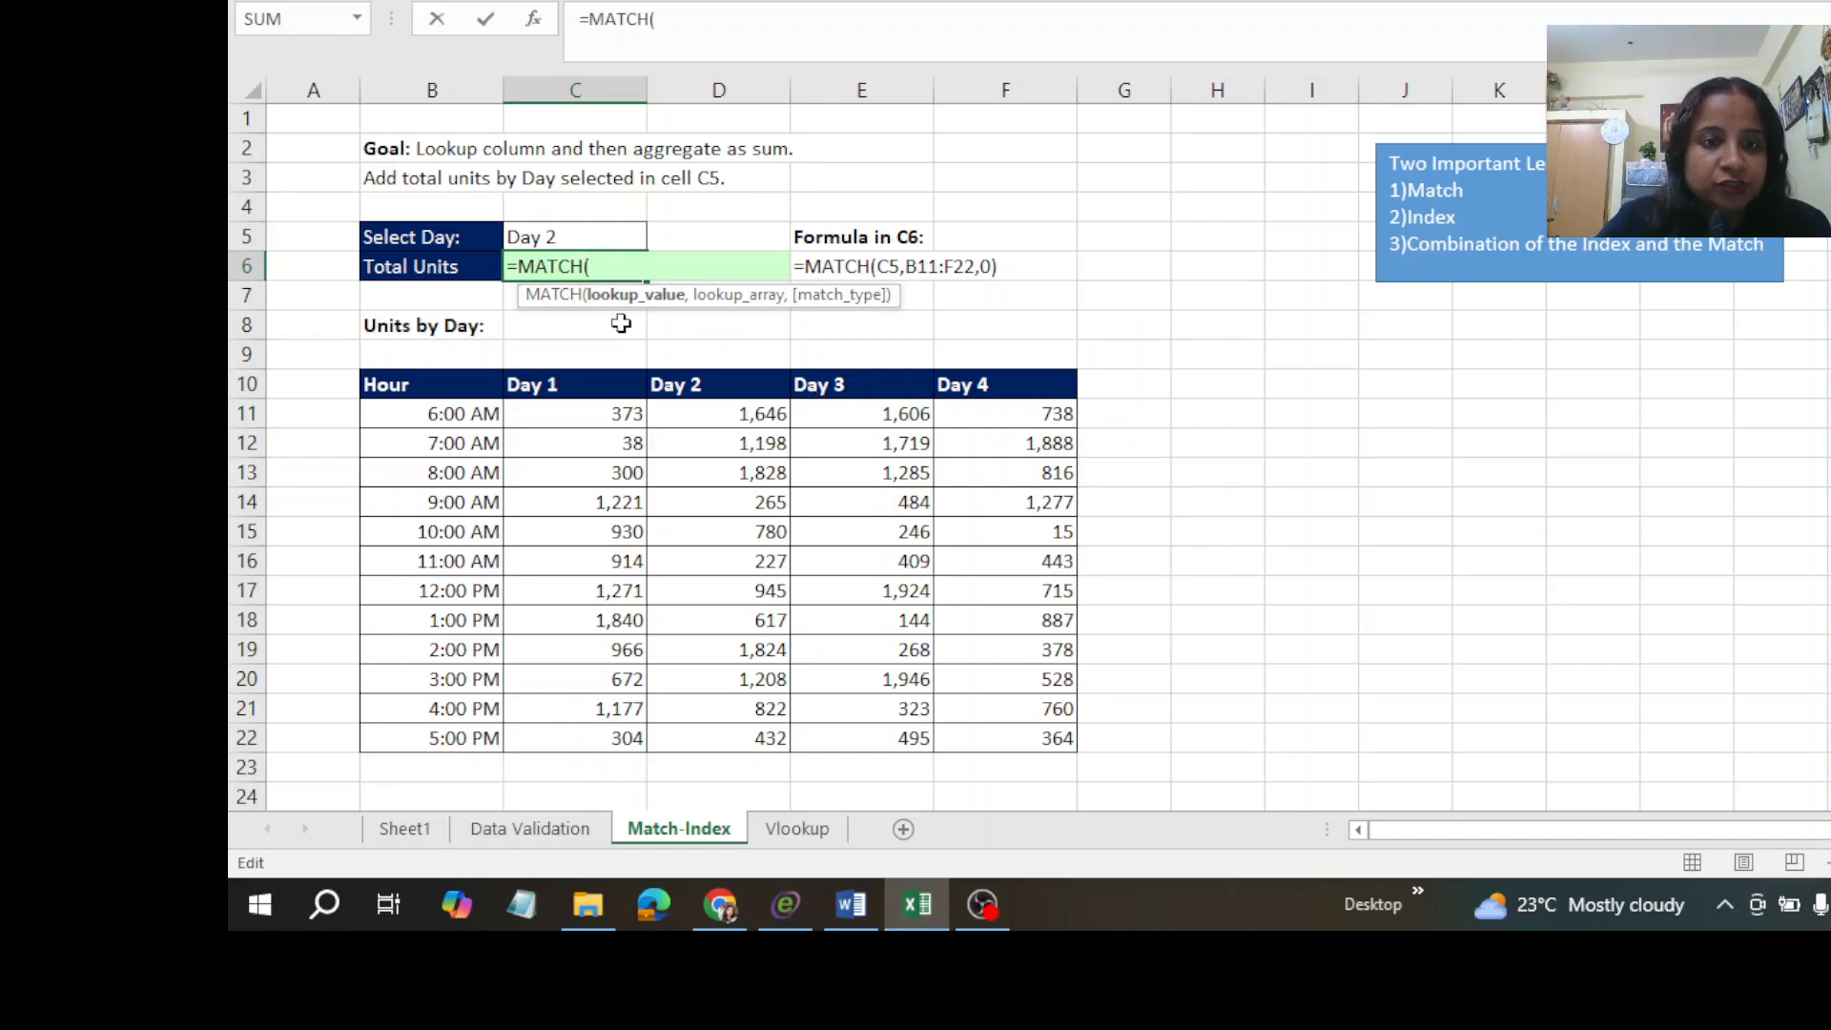
left_click(548, 235)
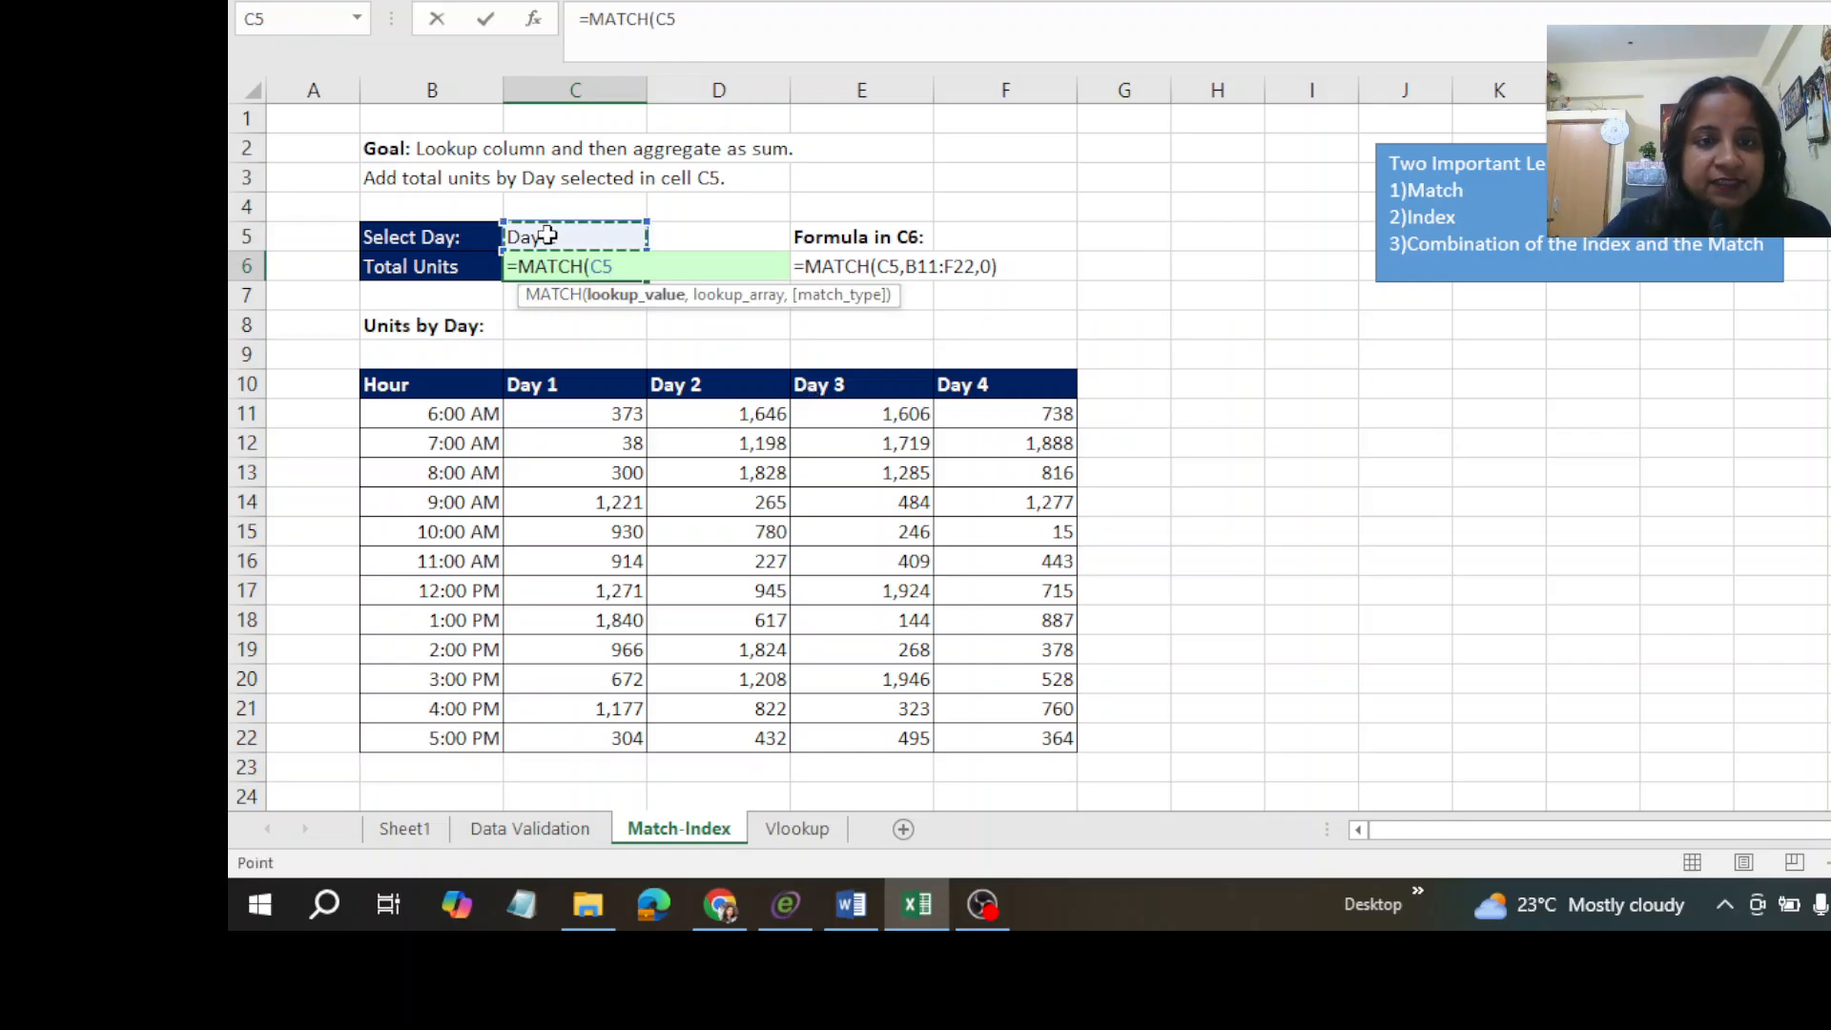
type(",")
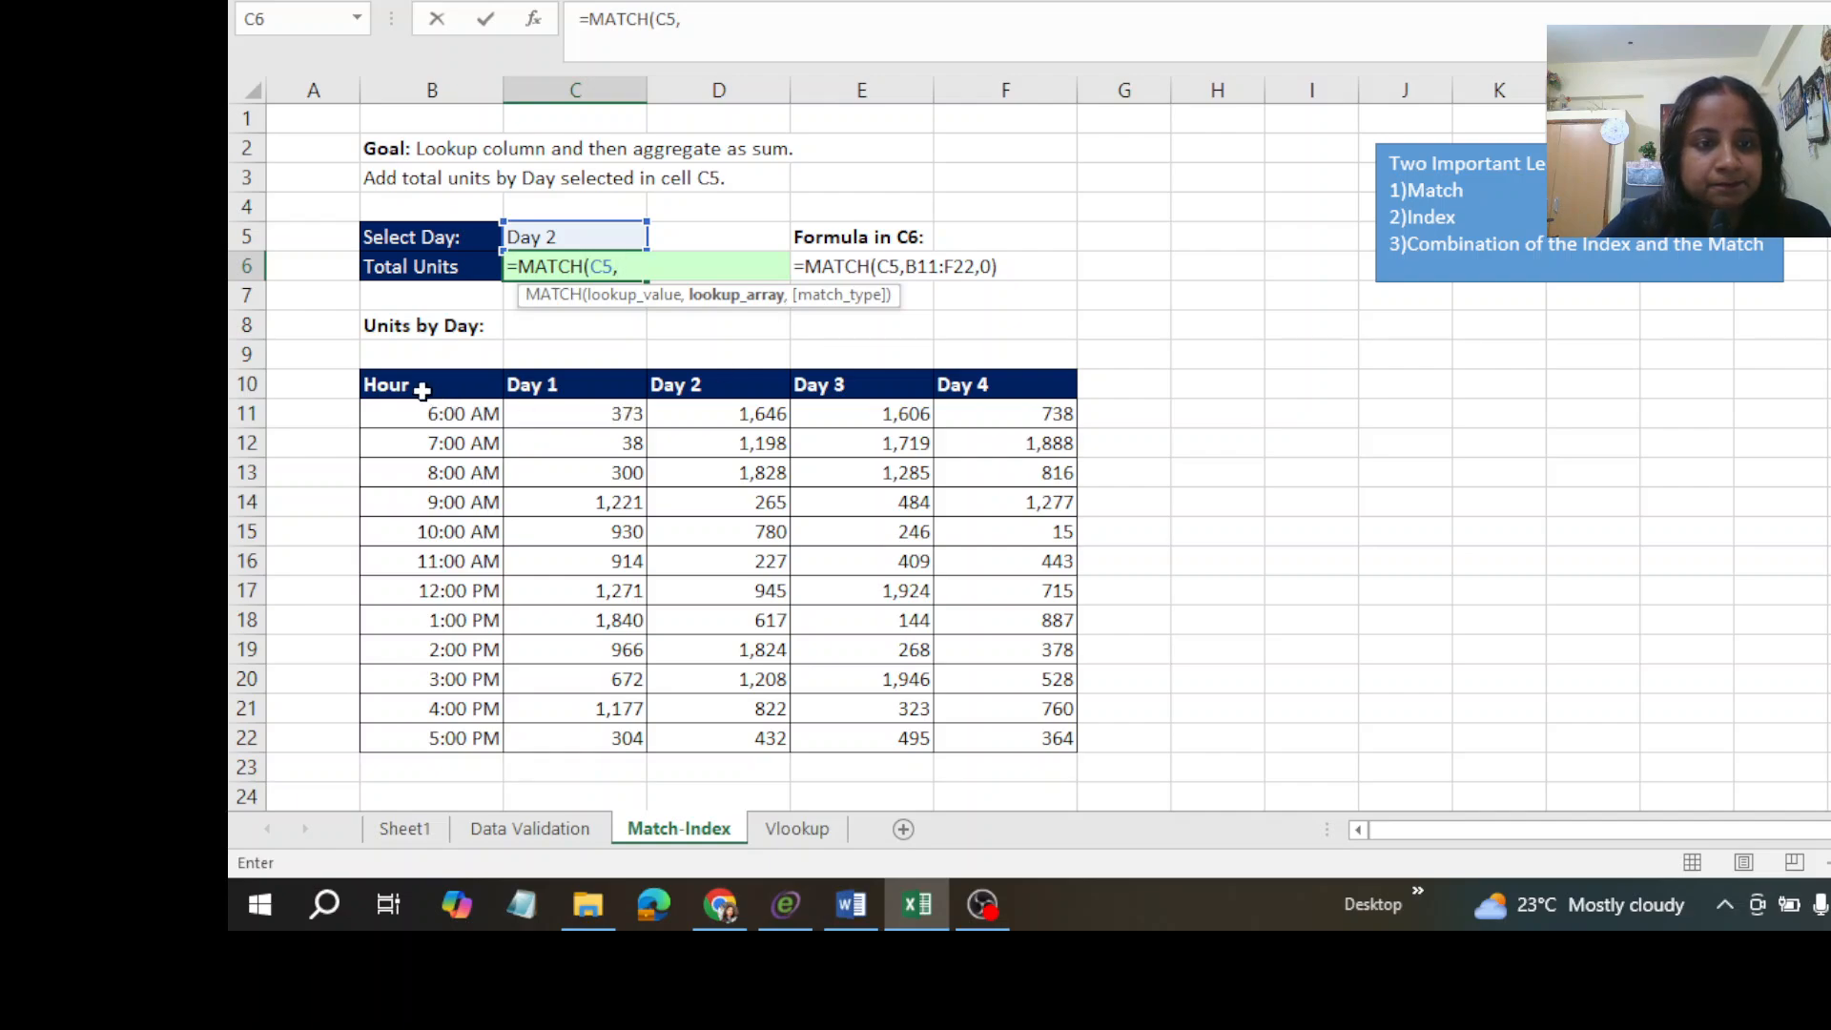
left_click_drag(396, 410, 1013, 741)
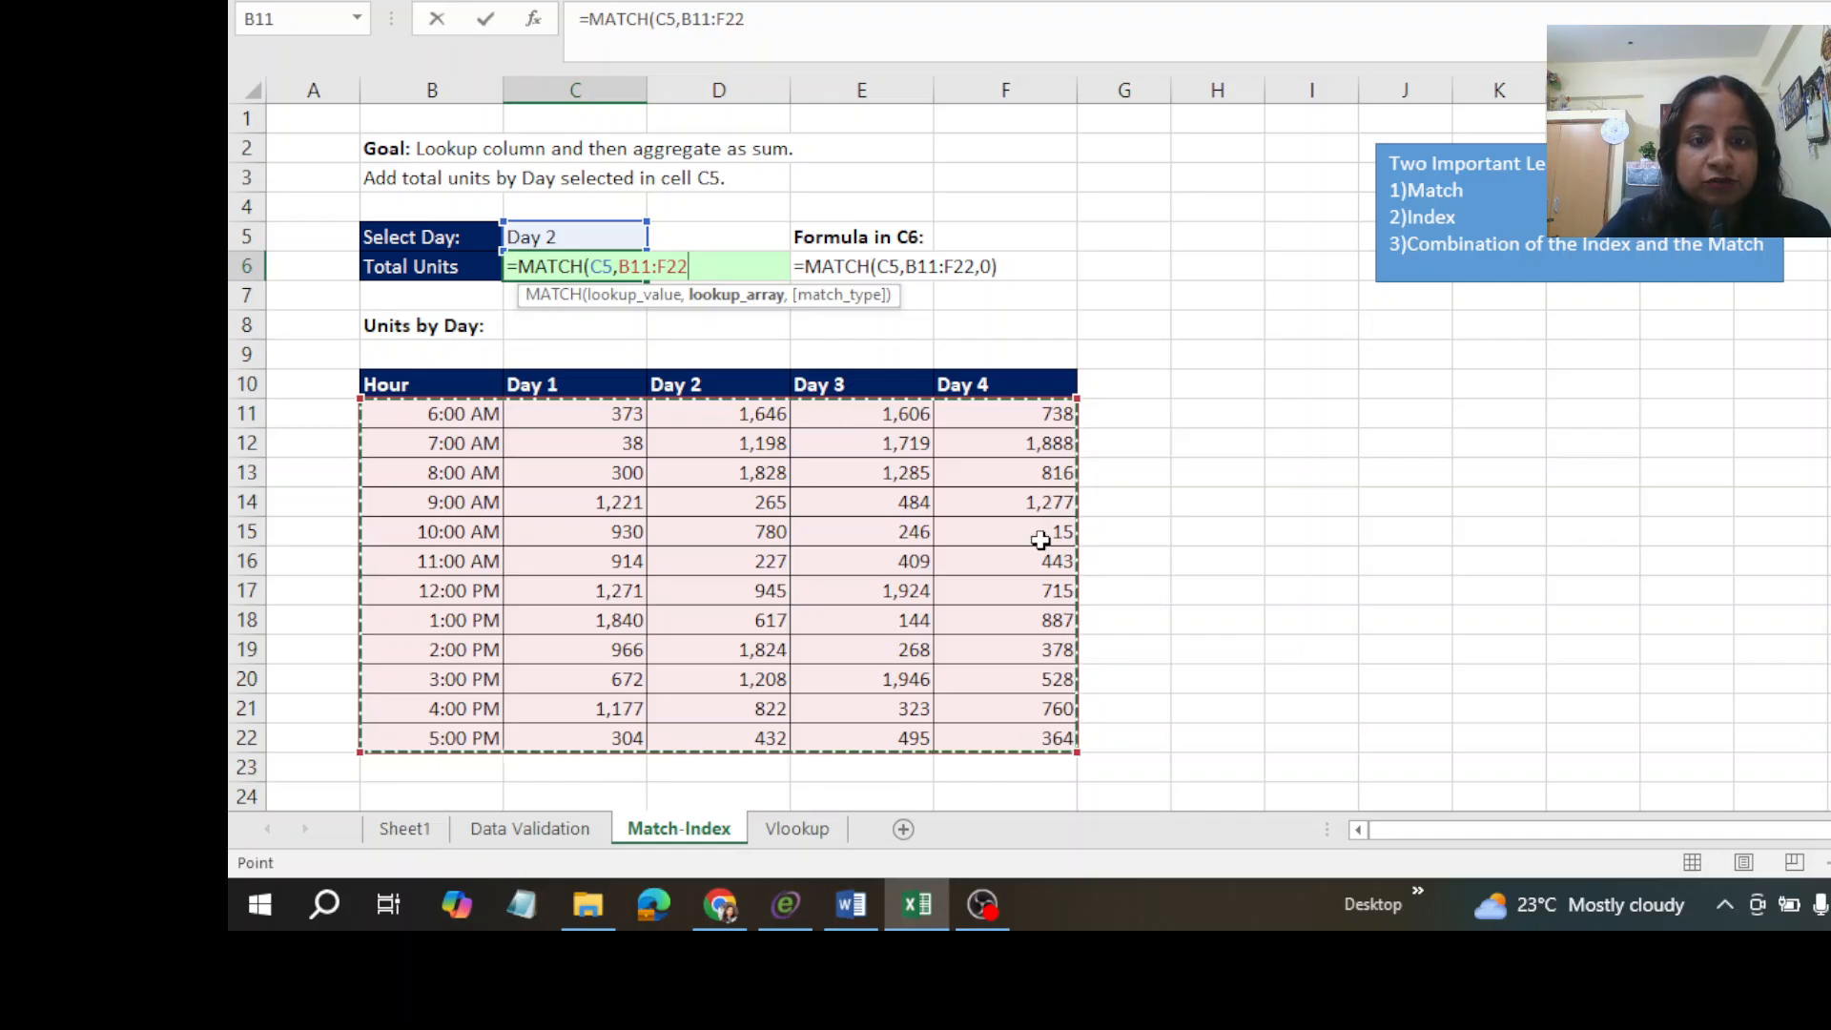
type(",")
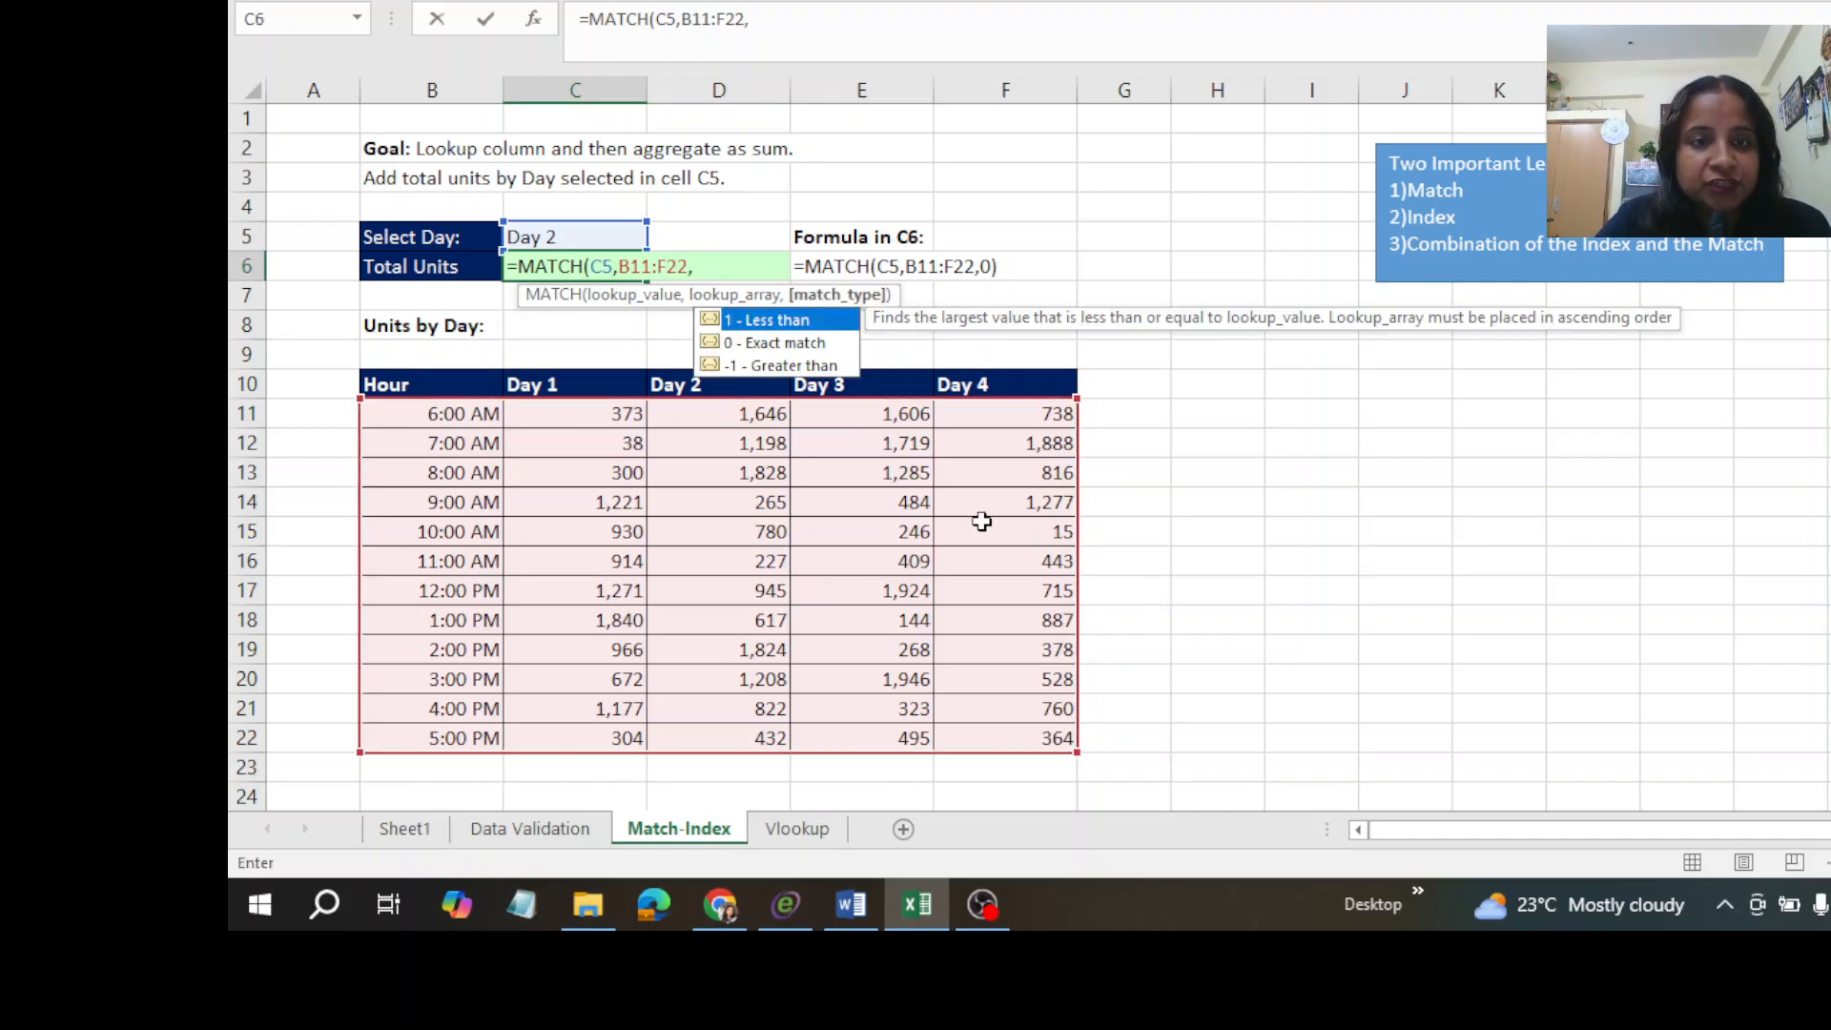
left_click(802, 345)
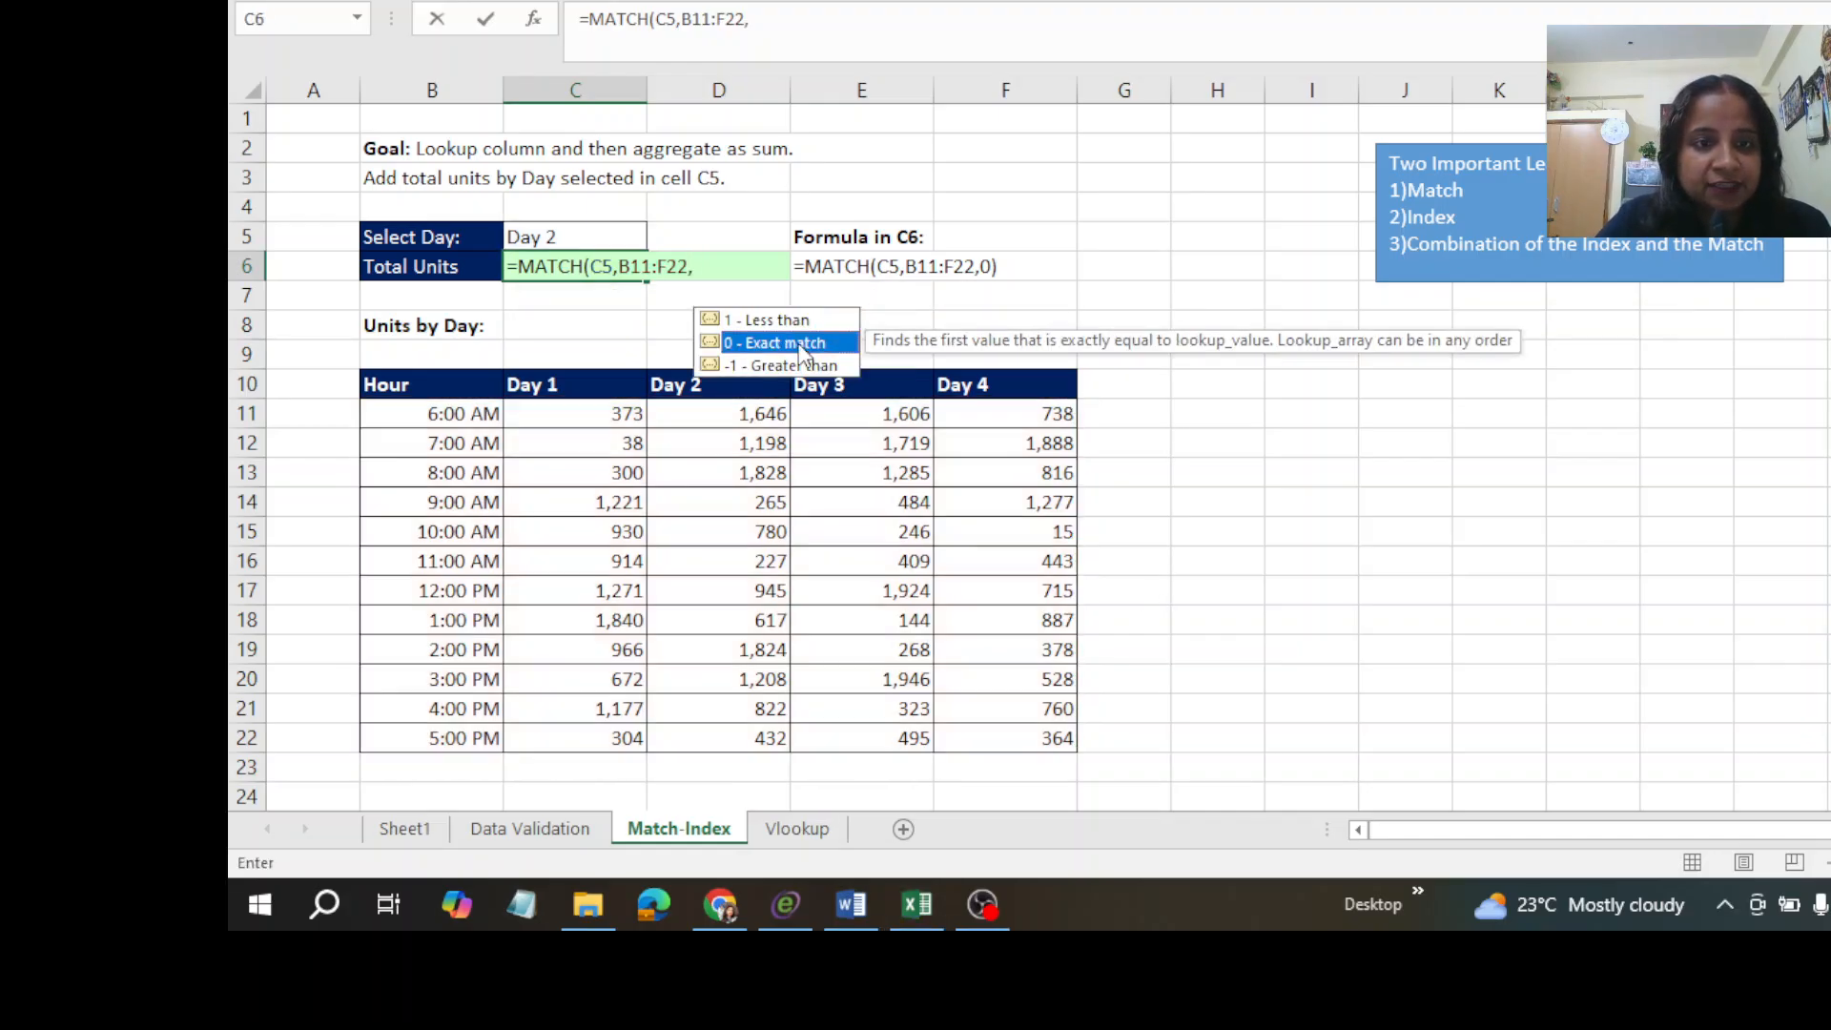
double_click(801, 345)
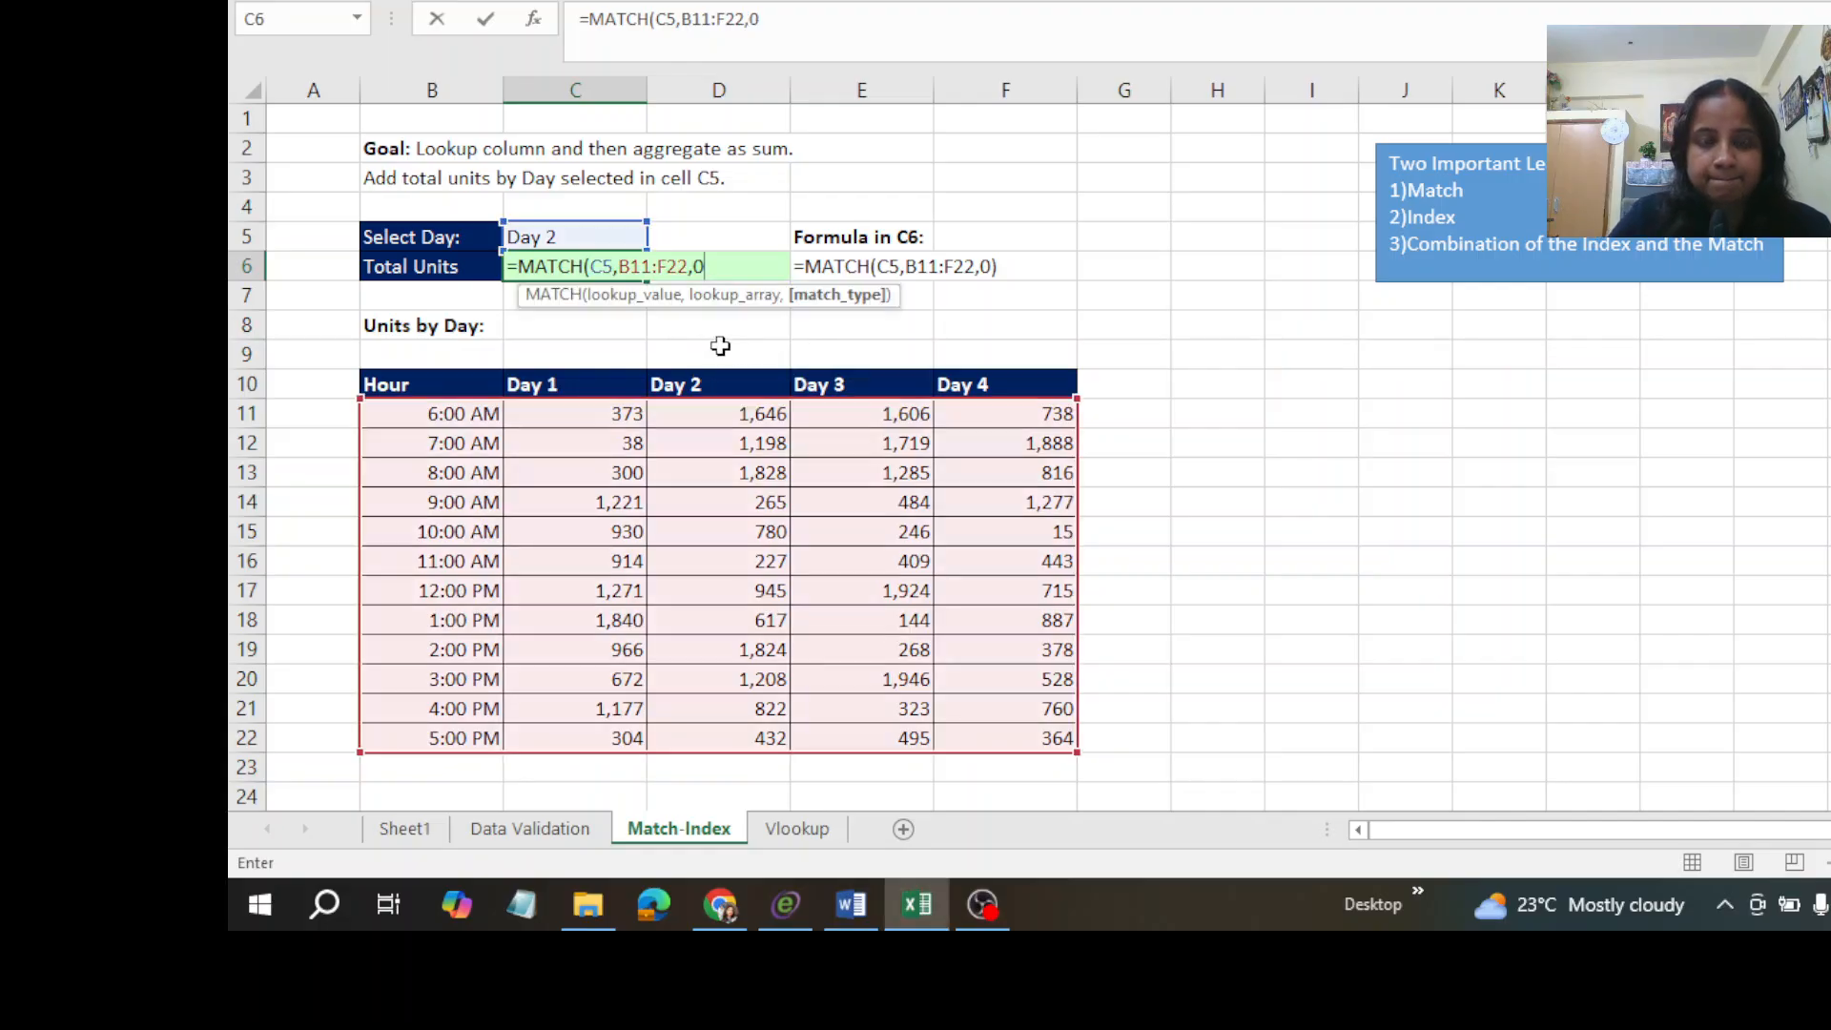
key("ctrl+Return")
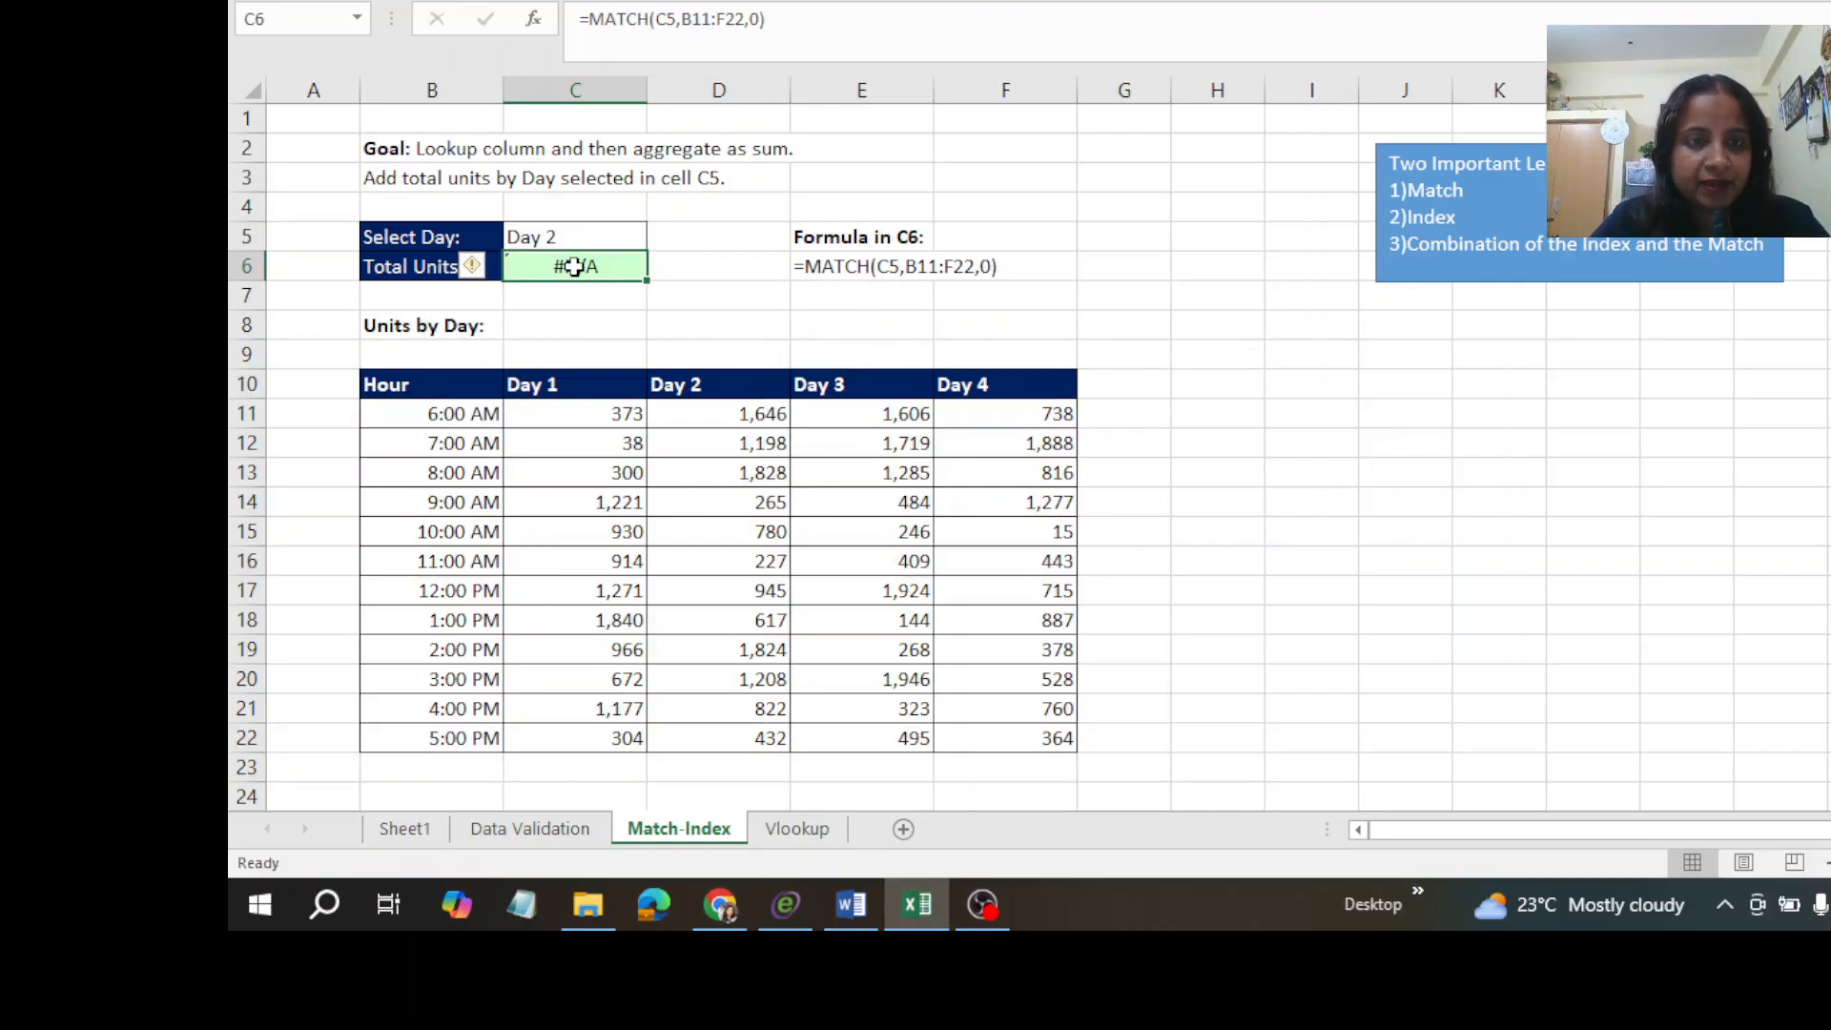
Change the lookup array in C6's MATCH formula to the day headers C10:F10, keeping exact match 0.
key("F2")
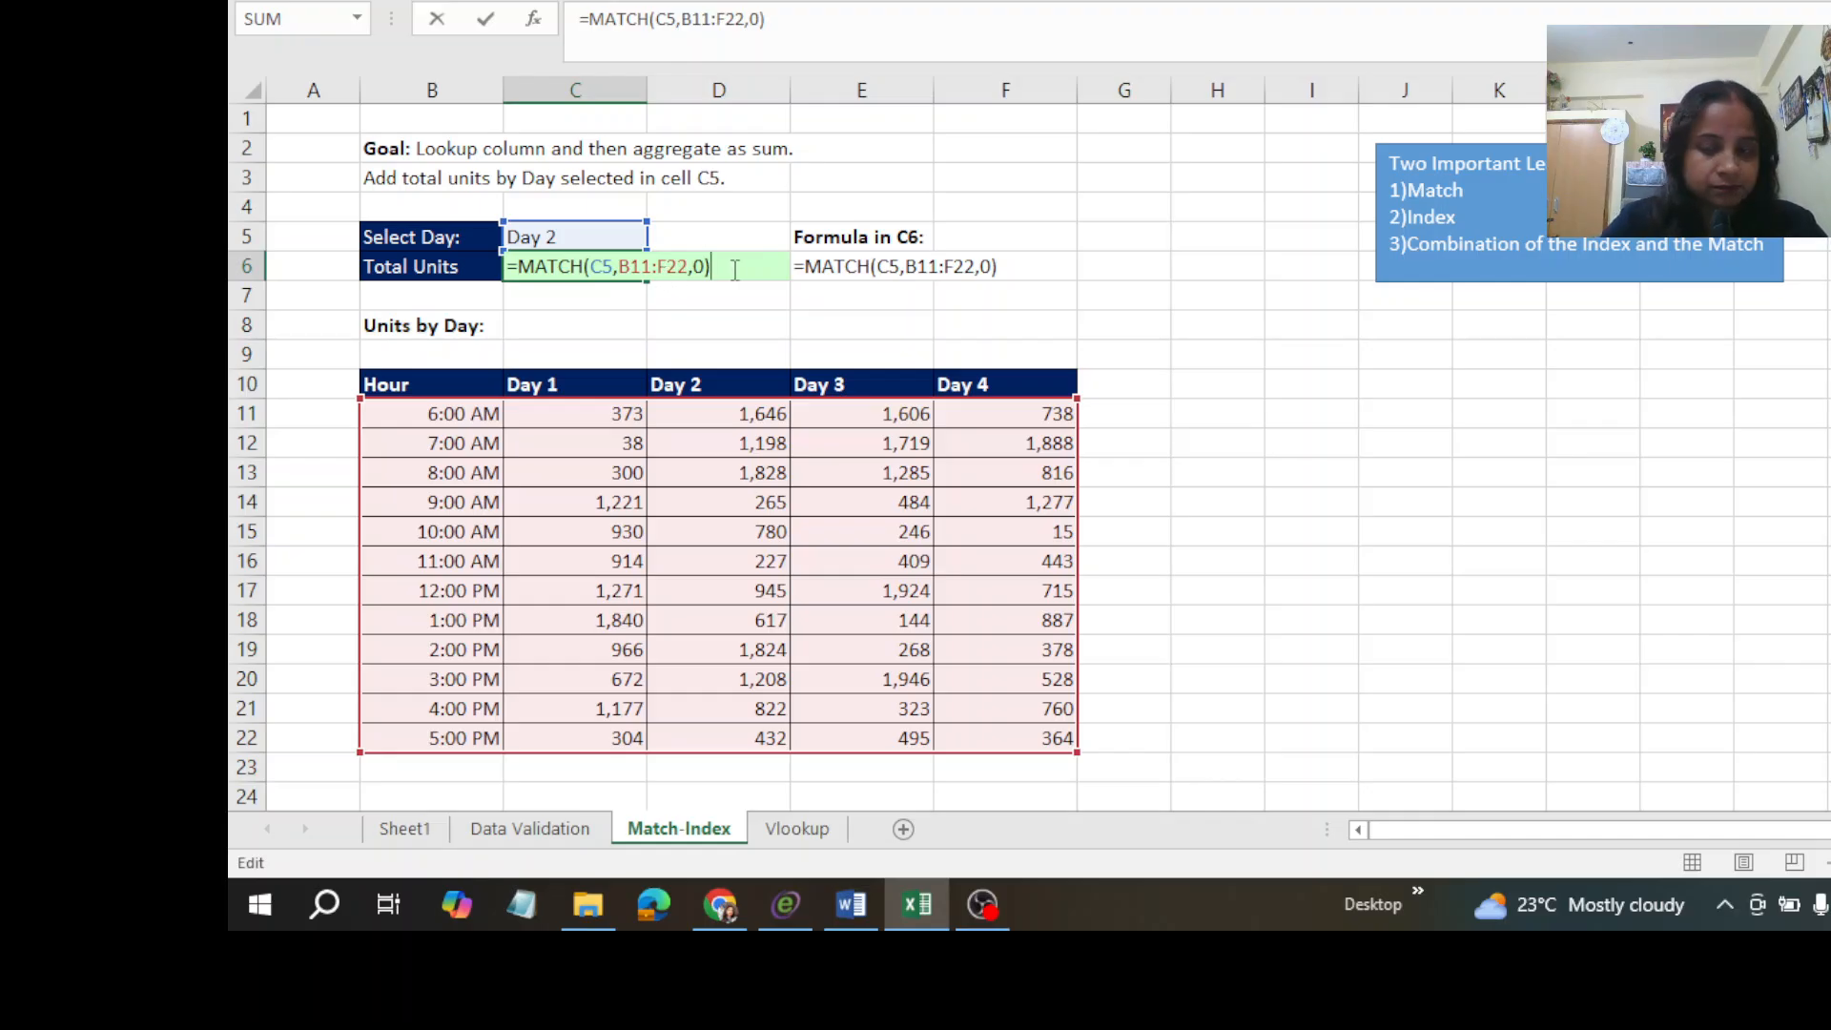
key("BackSpace")
key("BackSpace")
key("BackSpace")
key("BackSpace")
key("BackSpace")
key("BackSpace")
key("BackSpace")
key("BackSpace")
key("BackSpace")
key("BackSpace")
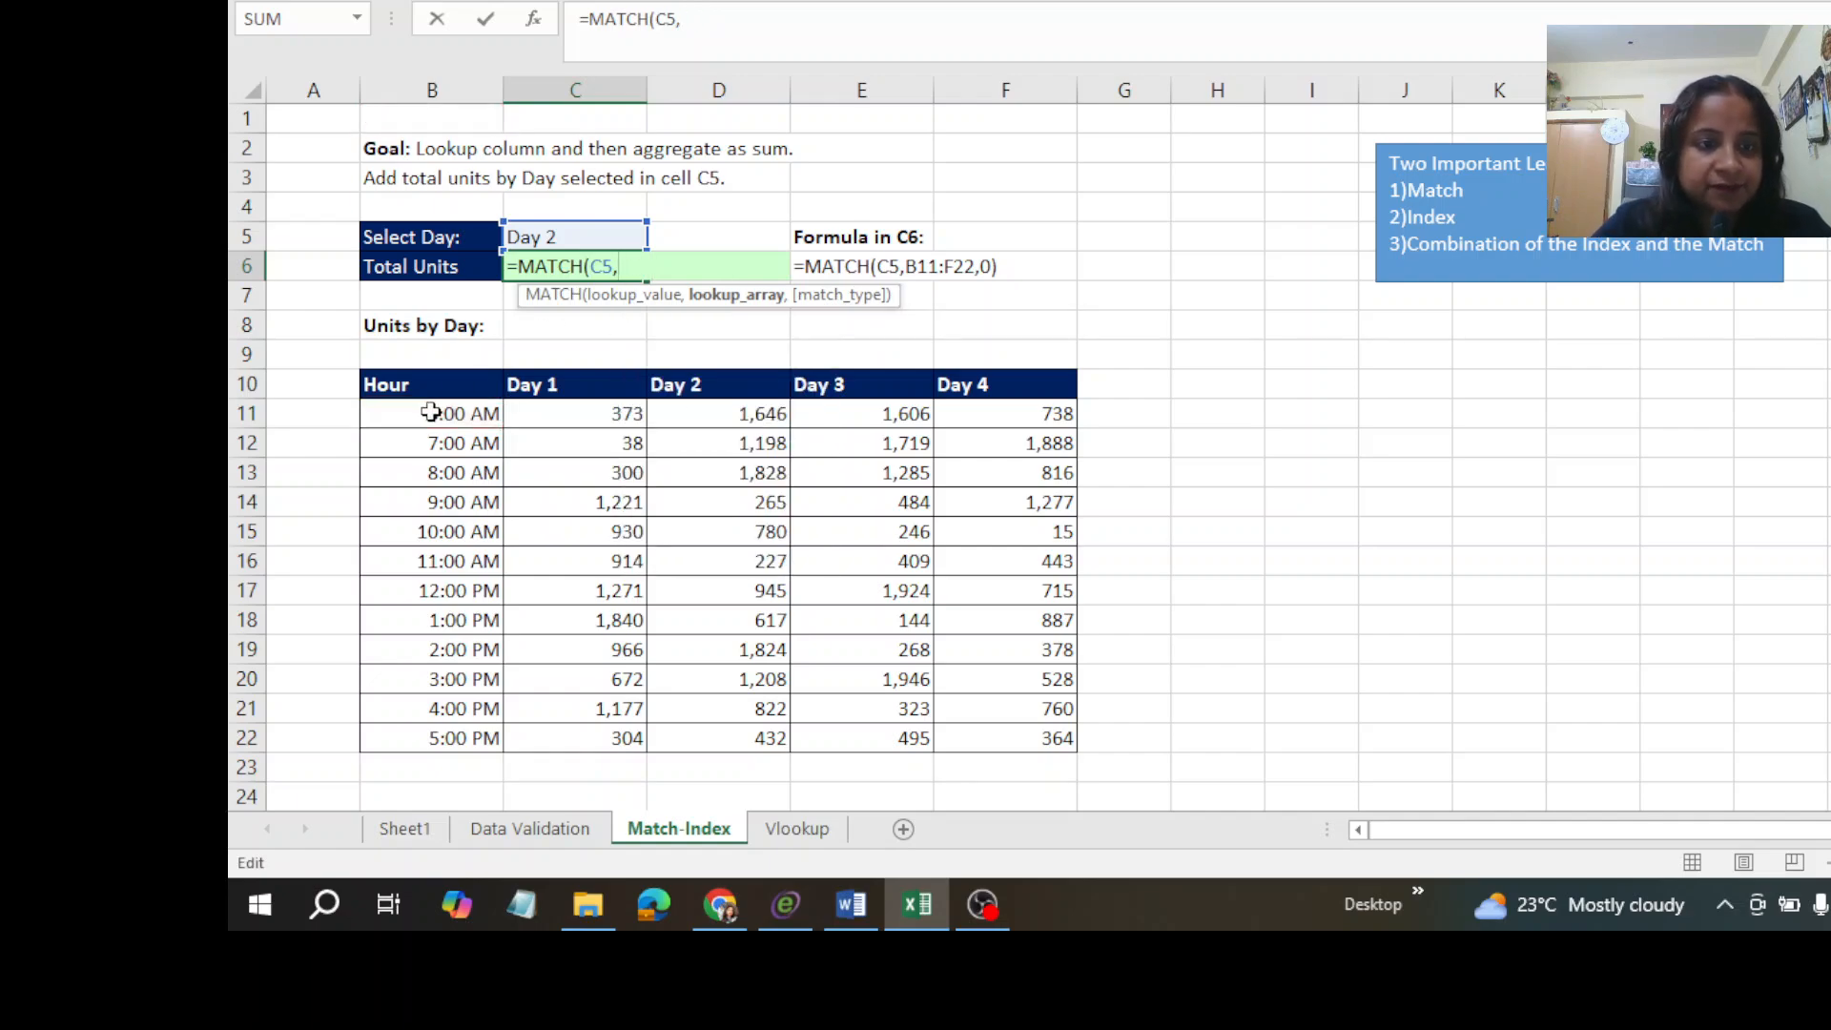
left_click_drag(537, 403, 1019, 730)
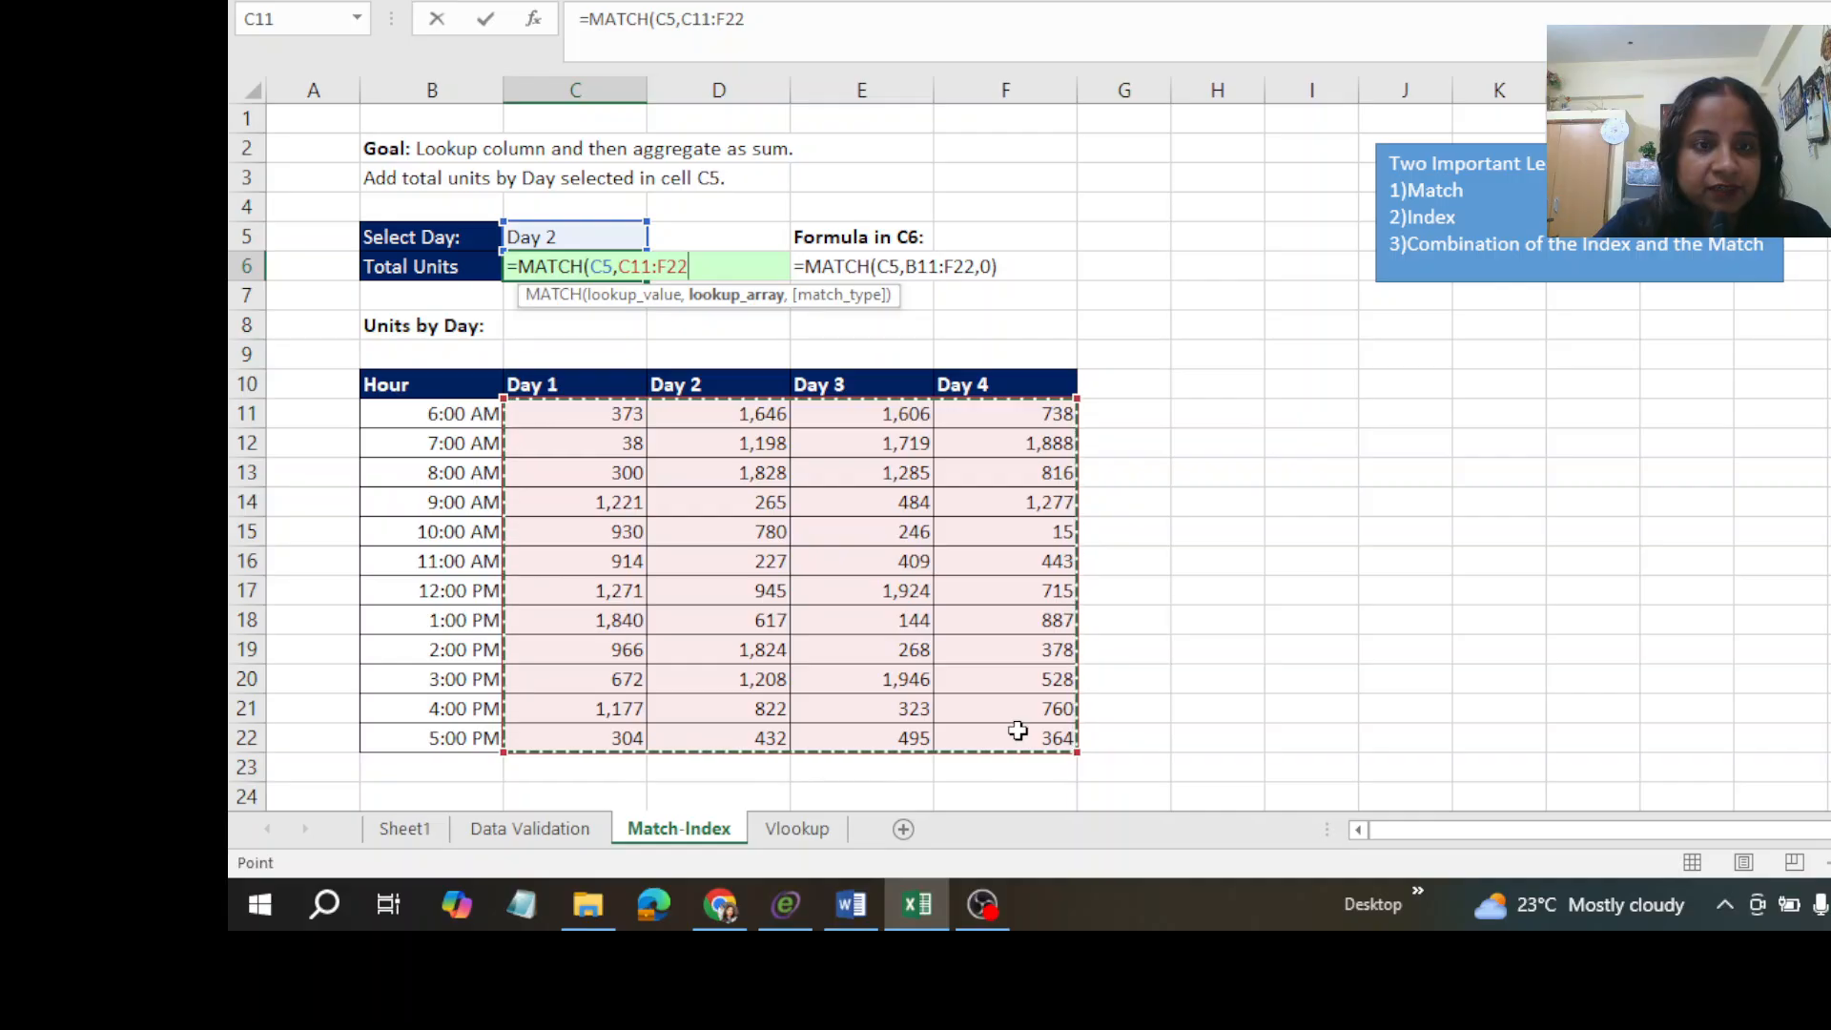
left_click(559, 388)
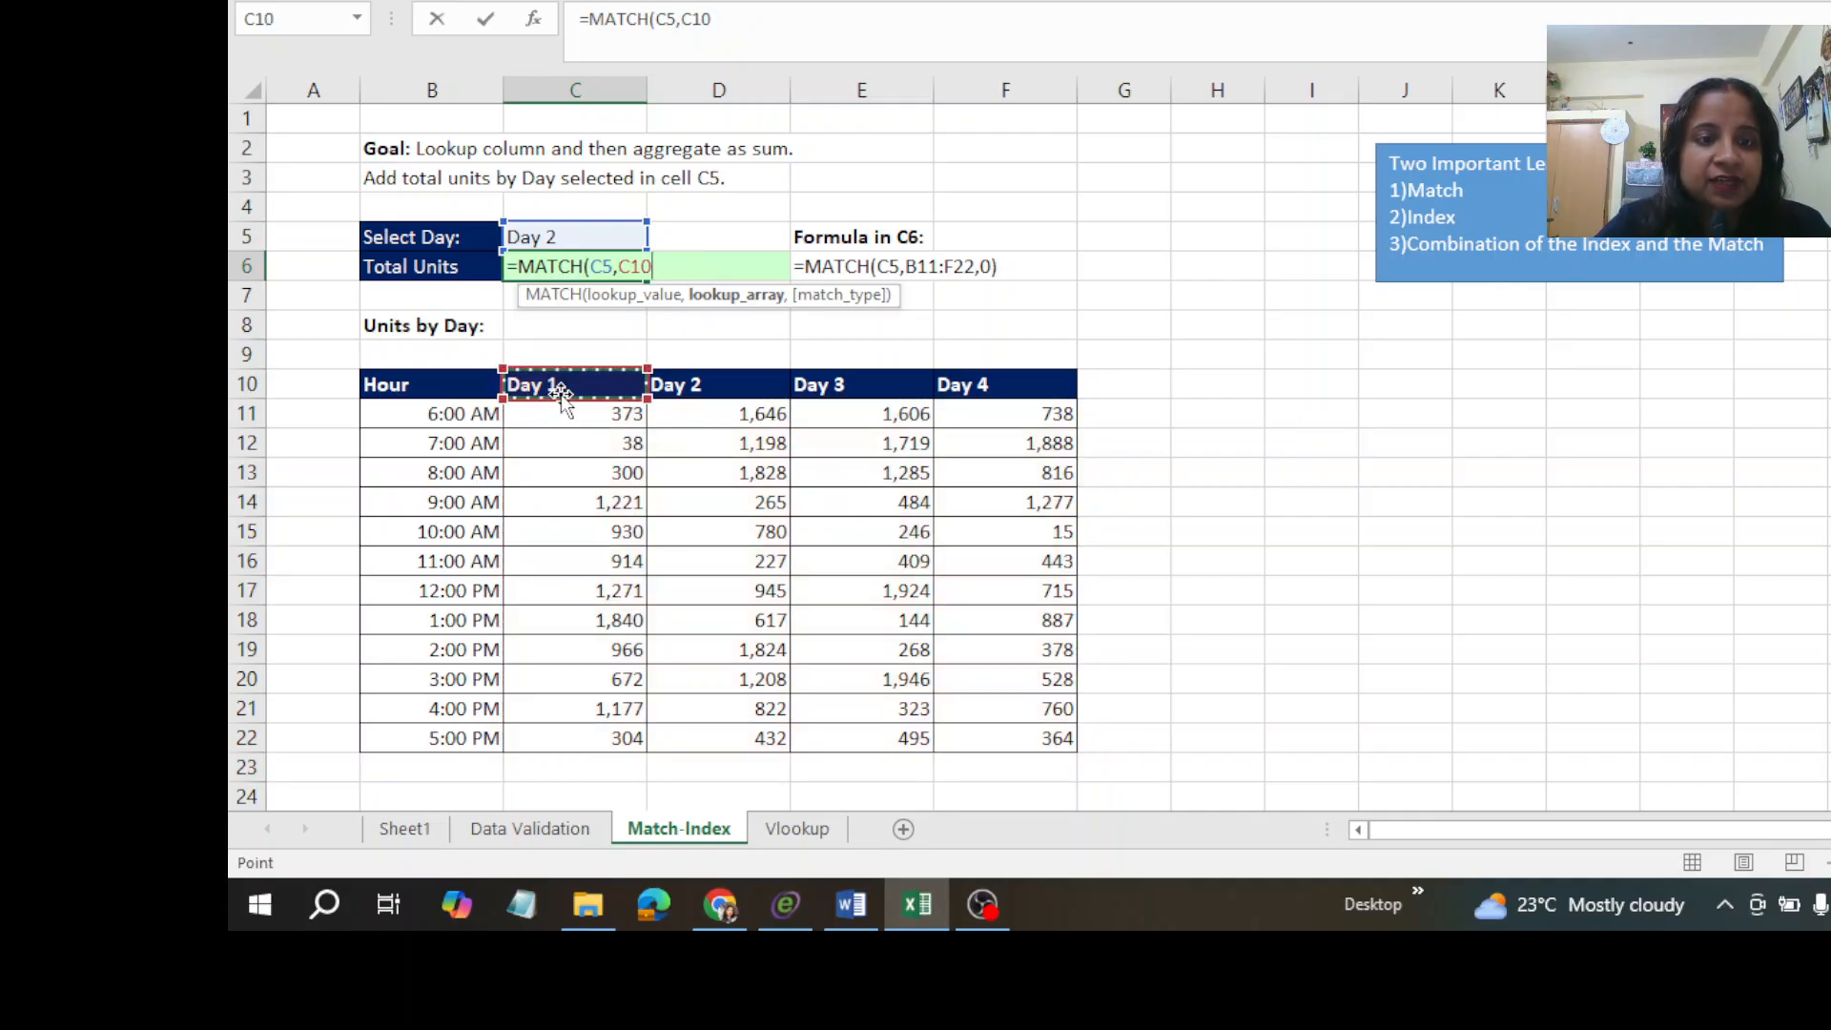
left_click_drag(589, 385, 1059, 399)
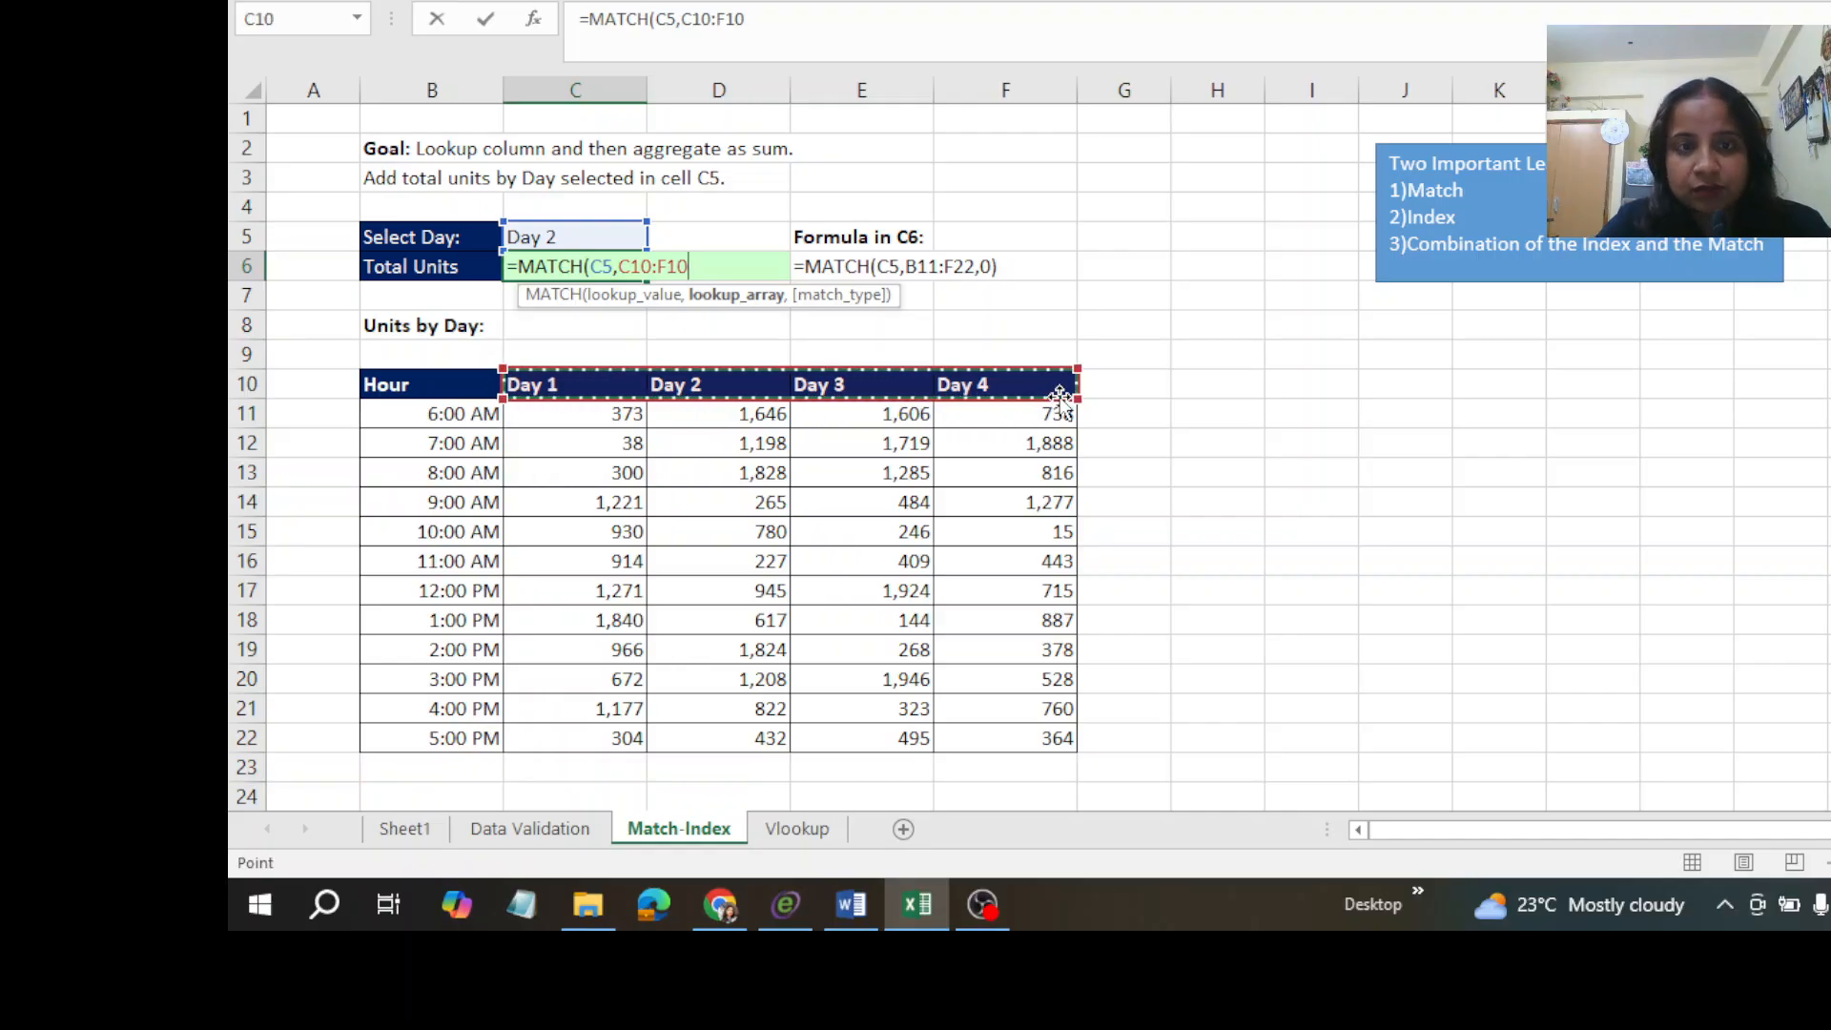
type(",")
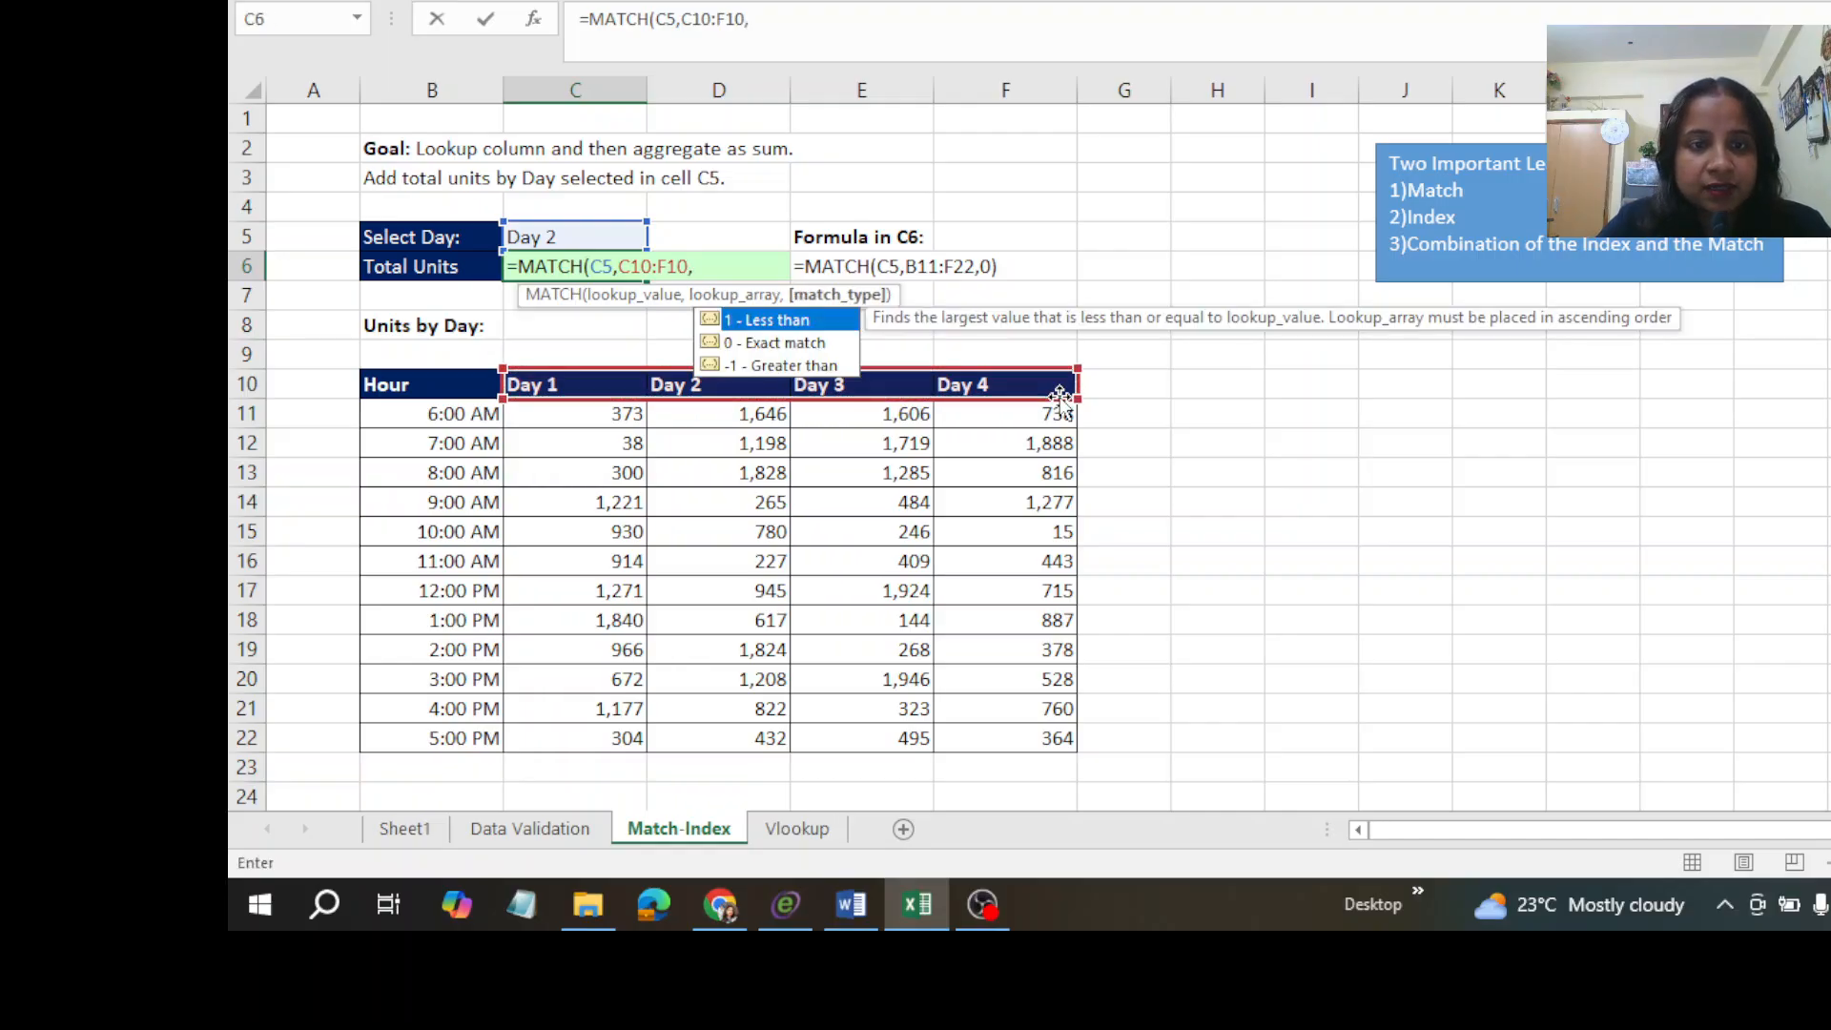
double_click(815, 338)
type(")")
key("ctrl+Return")
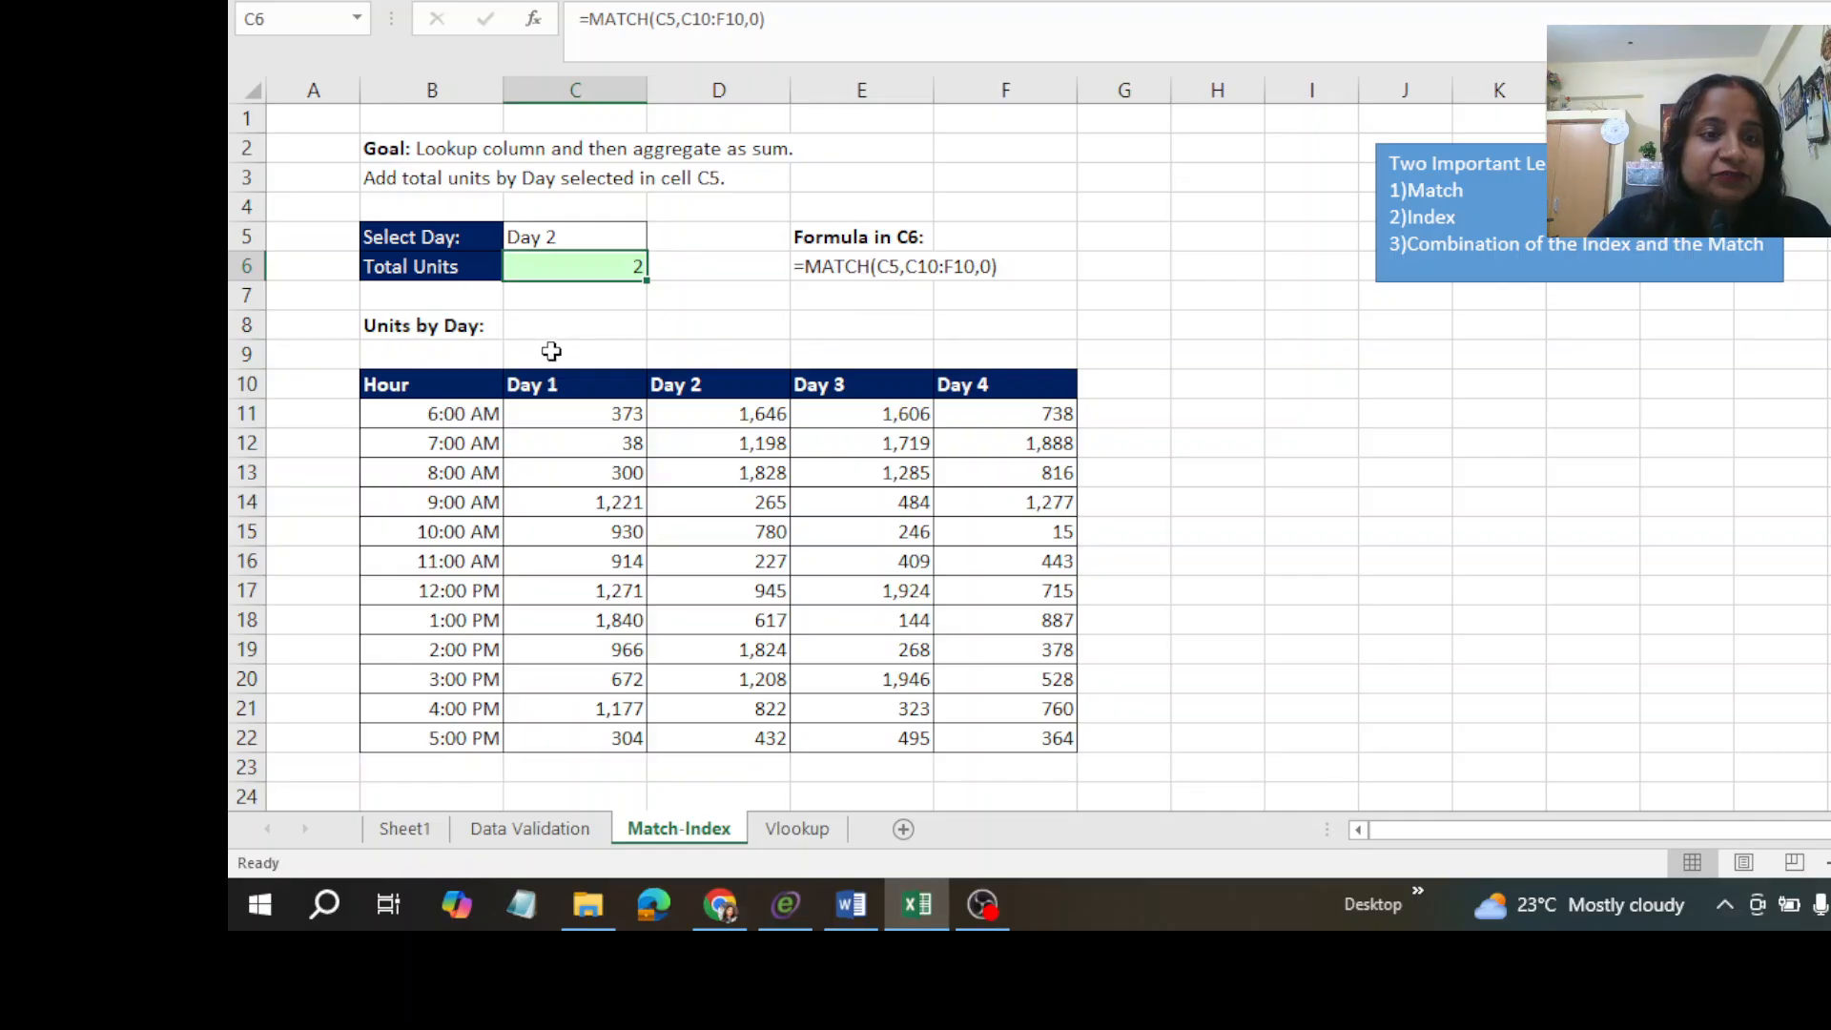
Review C6's MATCH formula and its lookup array against the Day 1 to Day 4 headers without changing anything.
left_click_drag(551, 383, 990, 387)
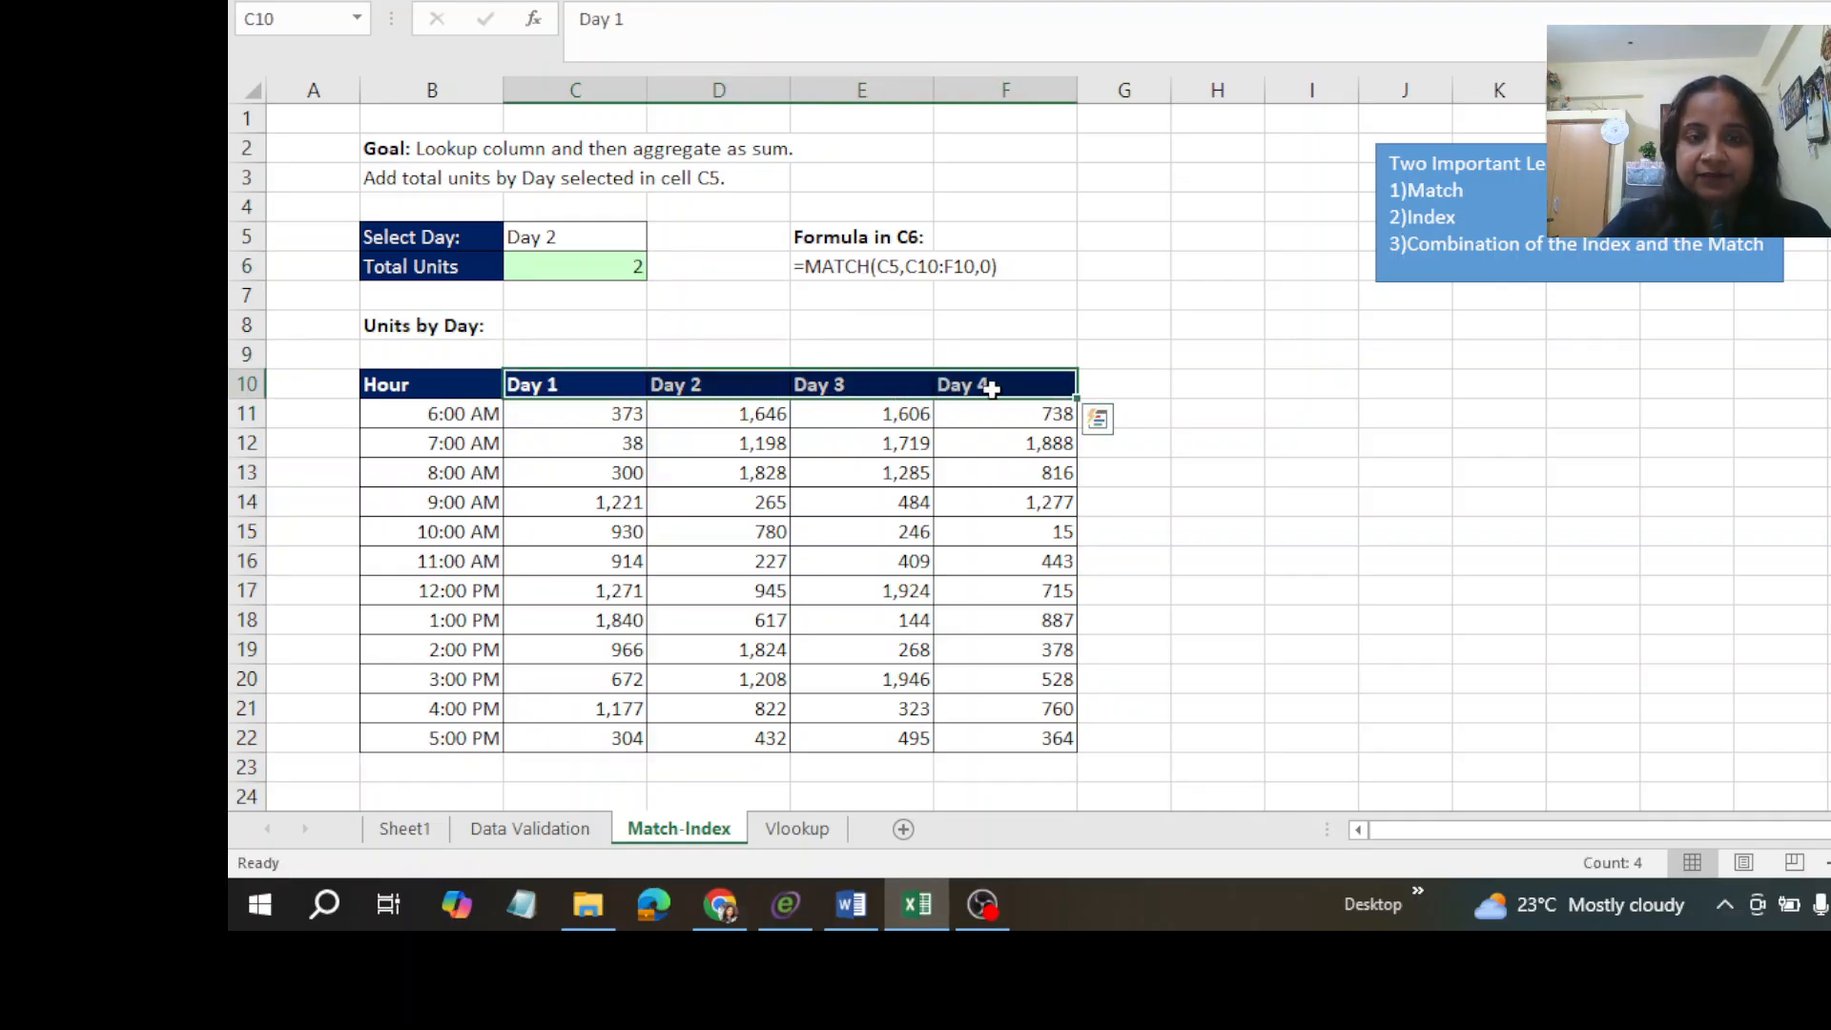
double_click(541, 259)
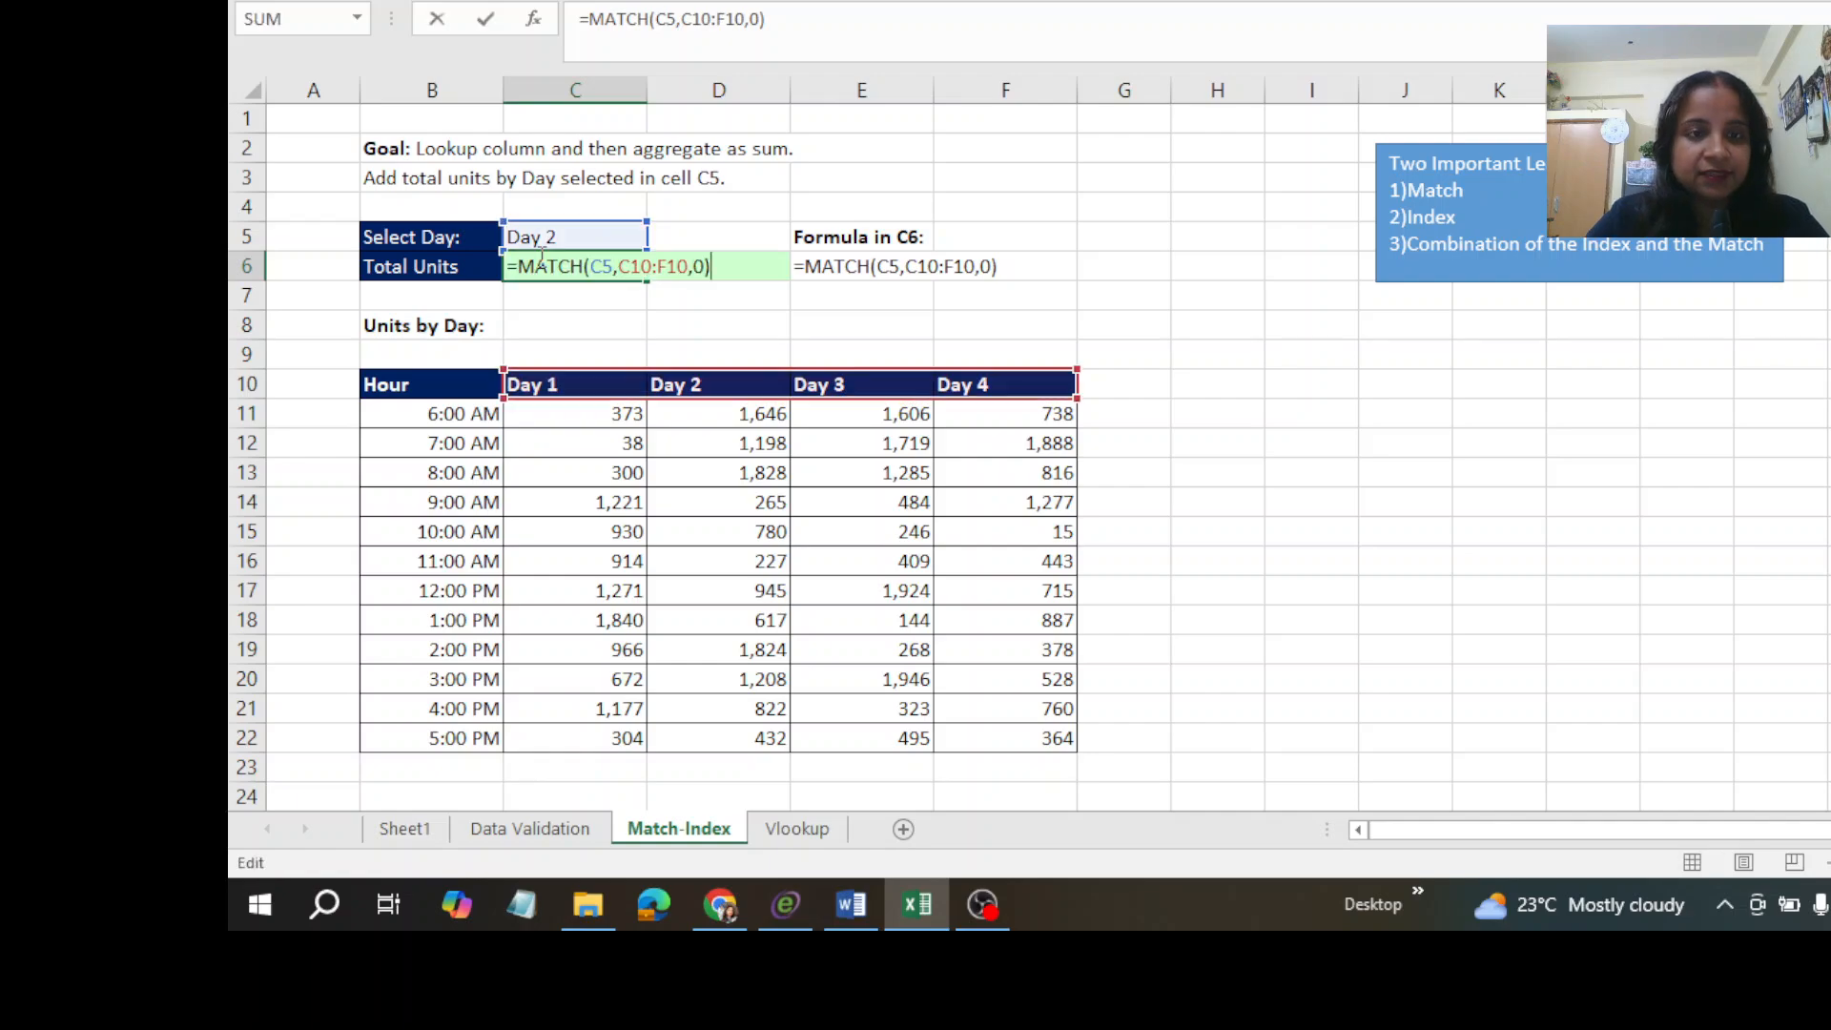
left_click(650, 268)
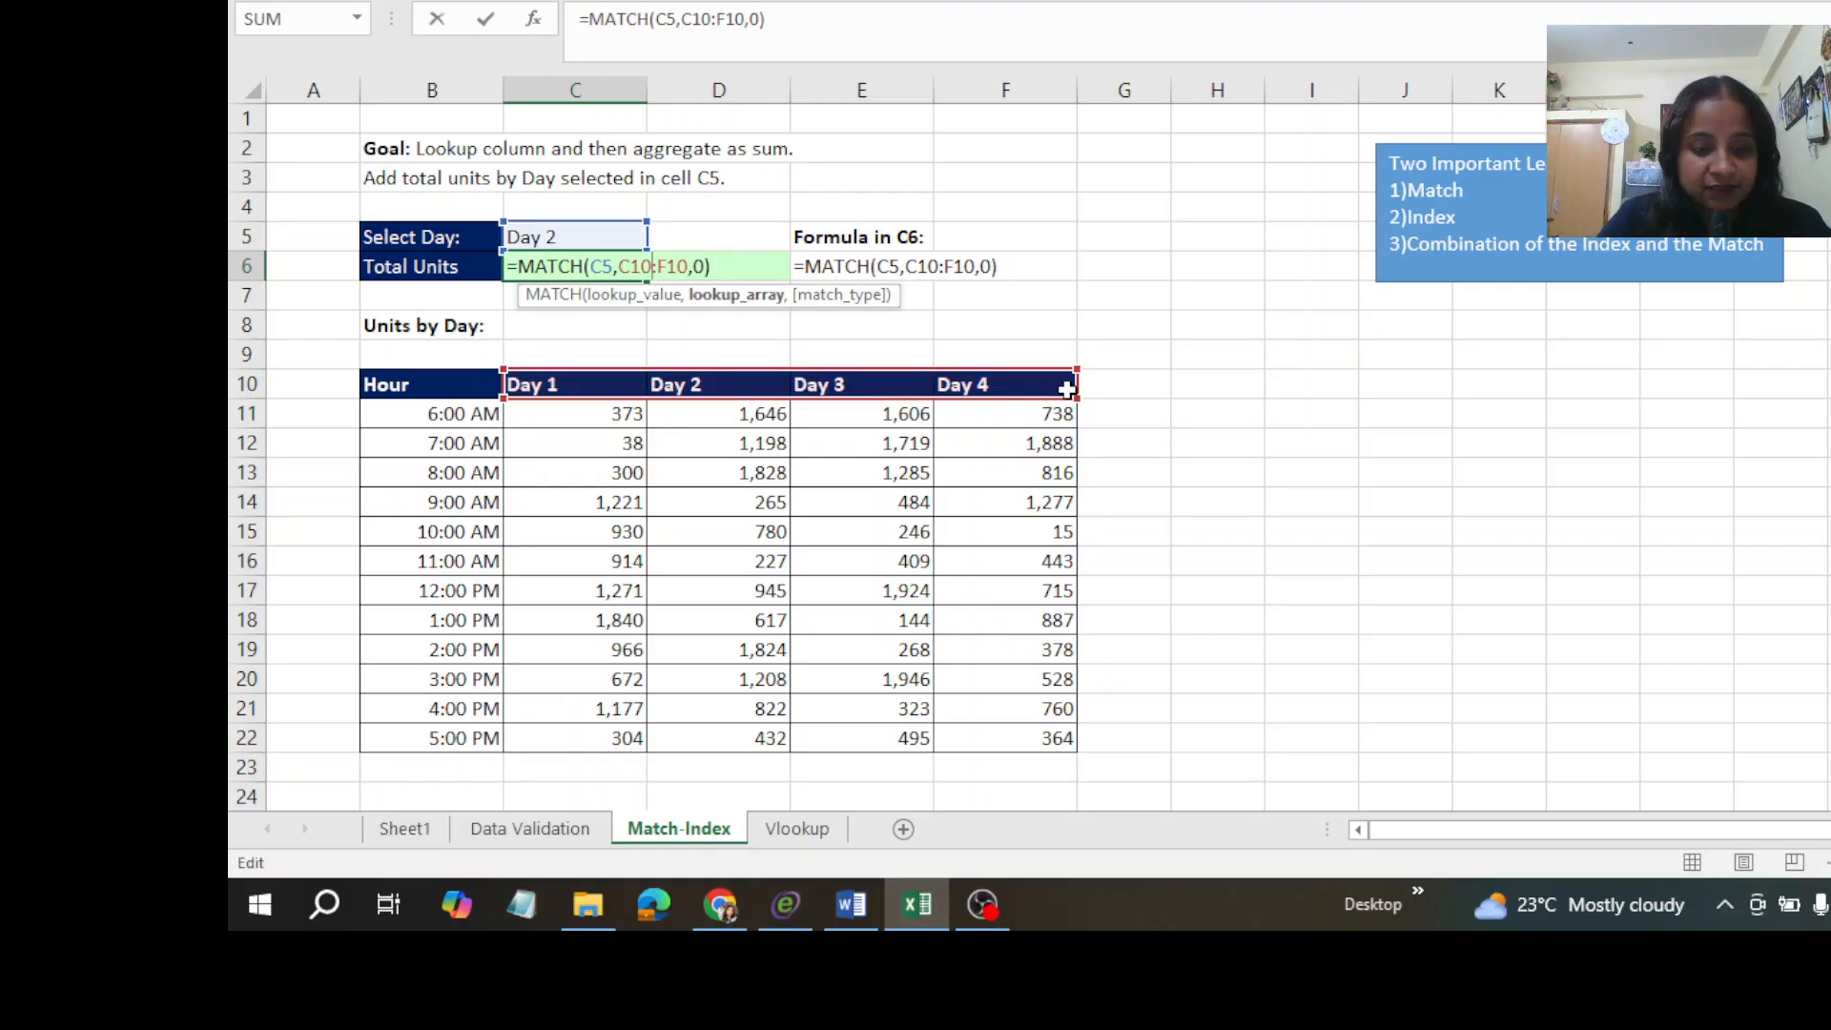
key("ctrl+Return")
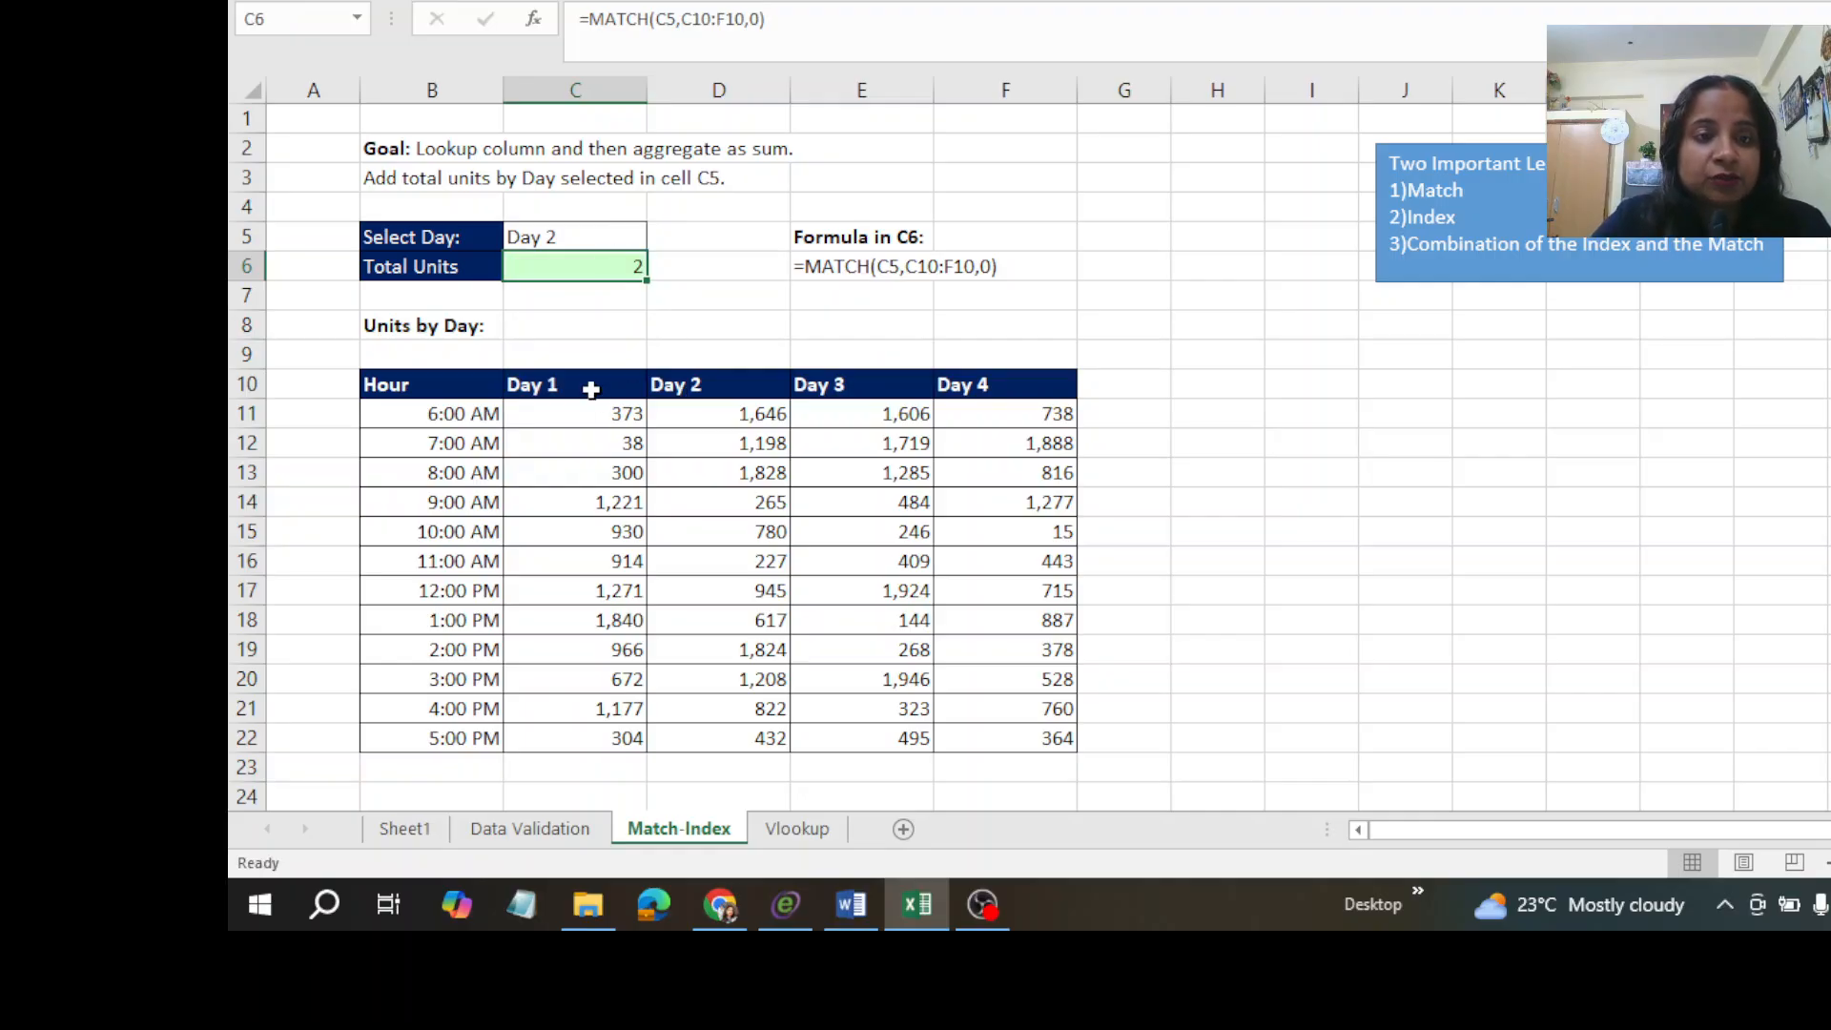
left_click(592, 391)
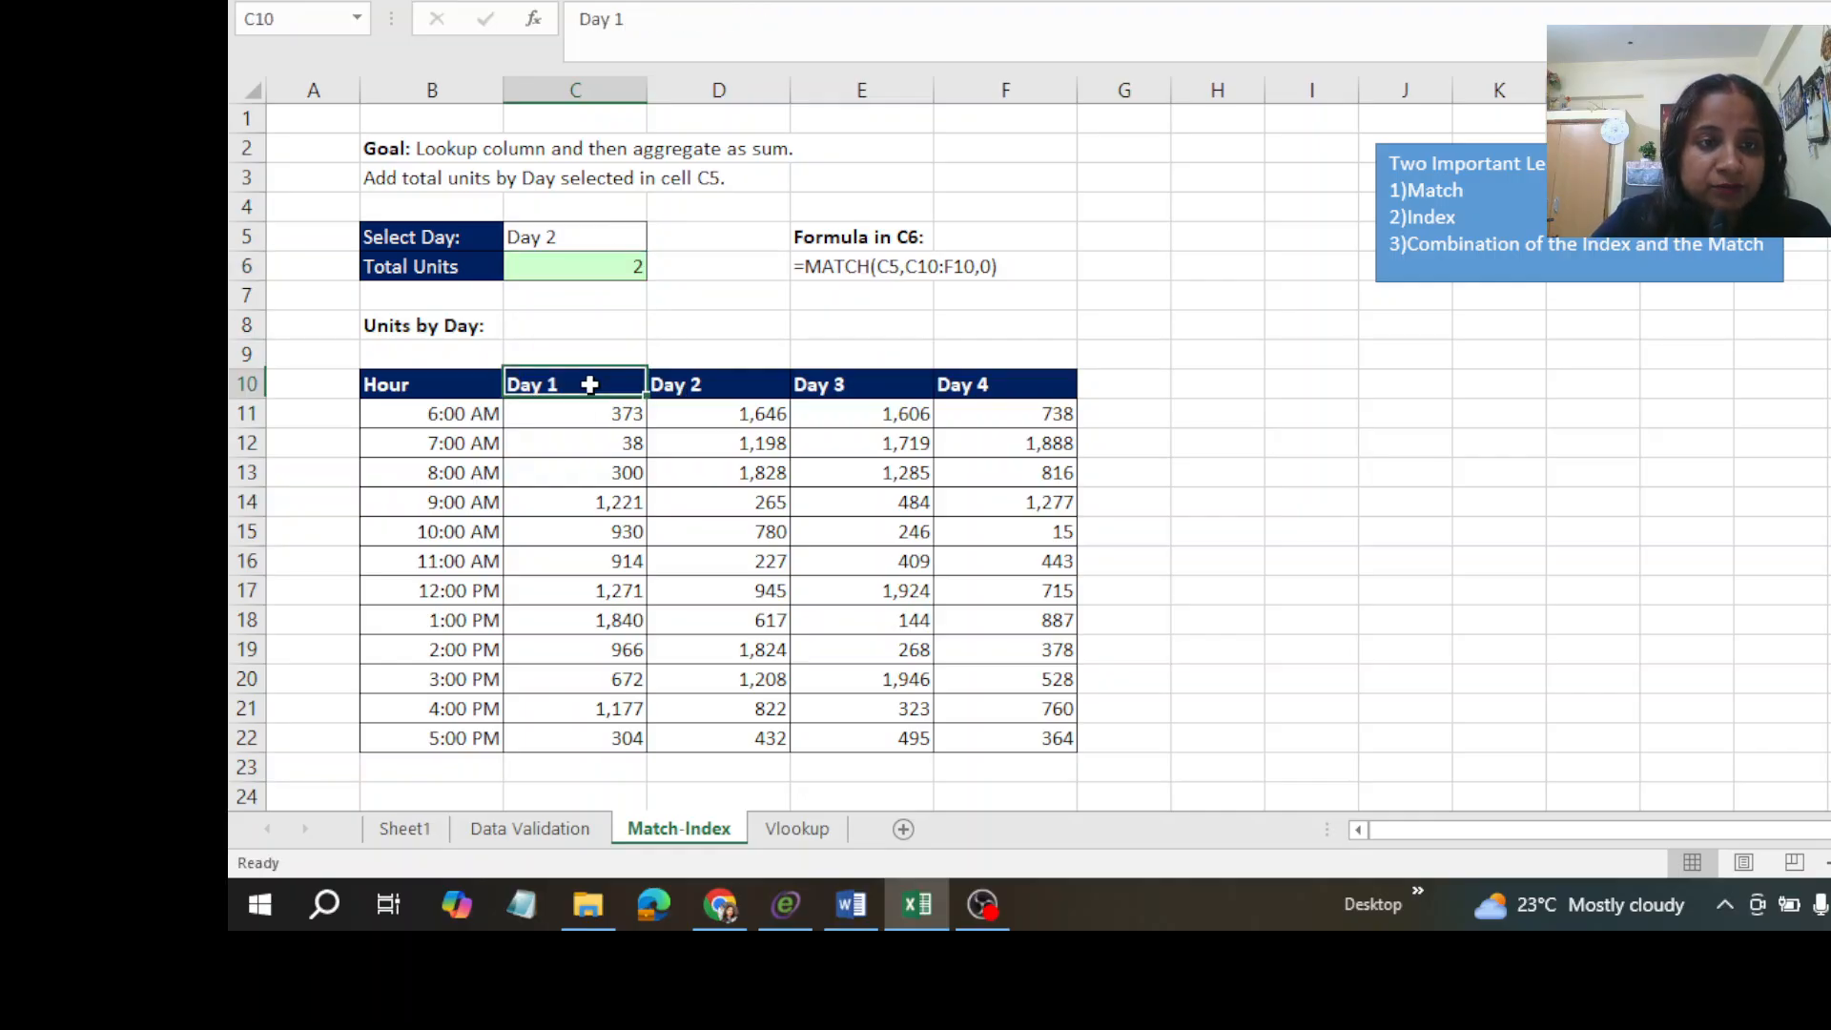
left_click(717, 386)
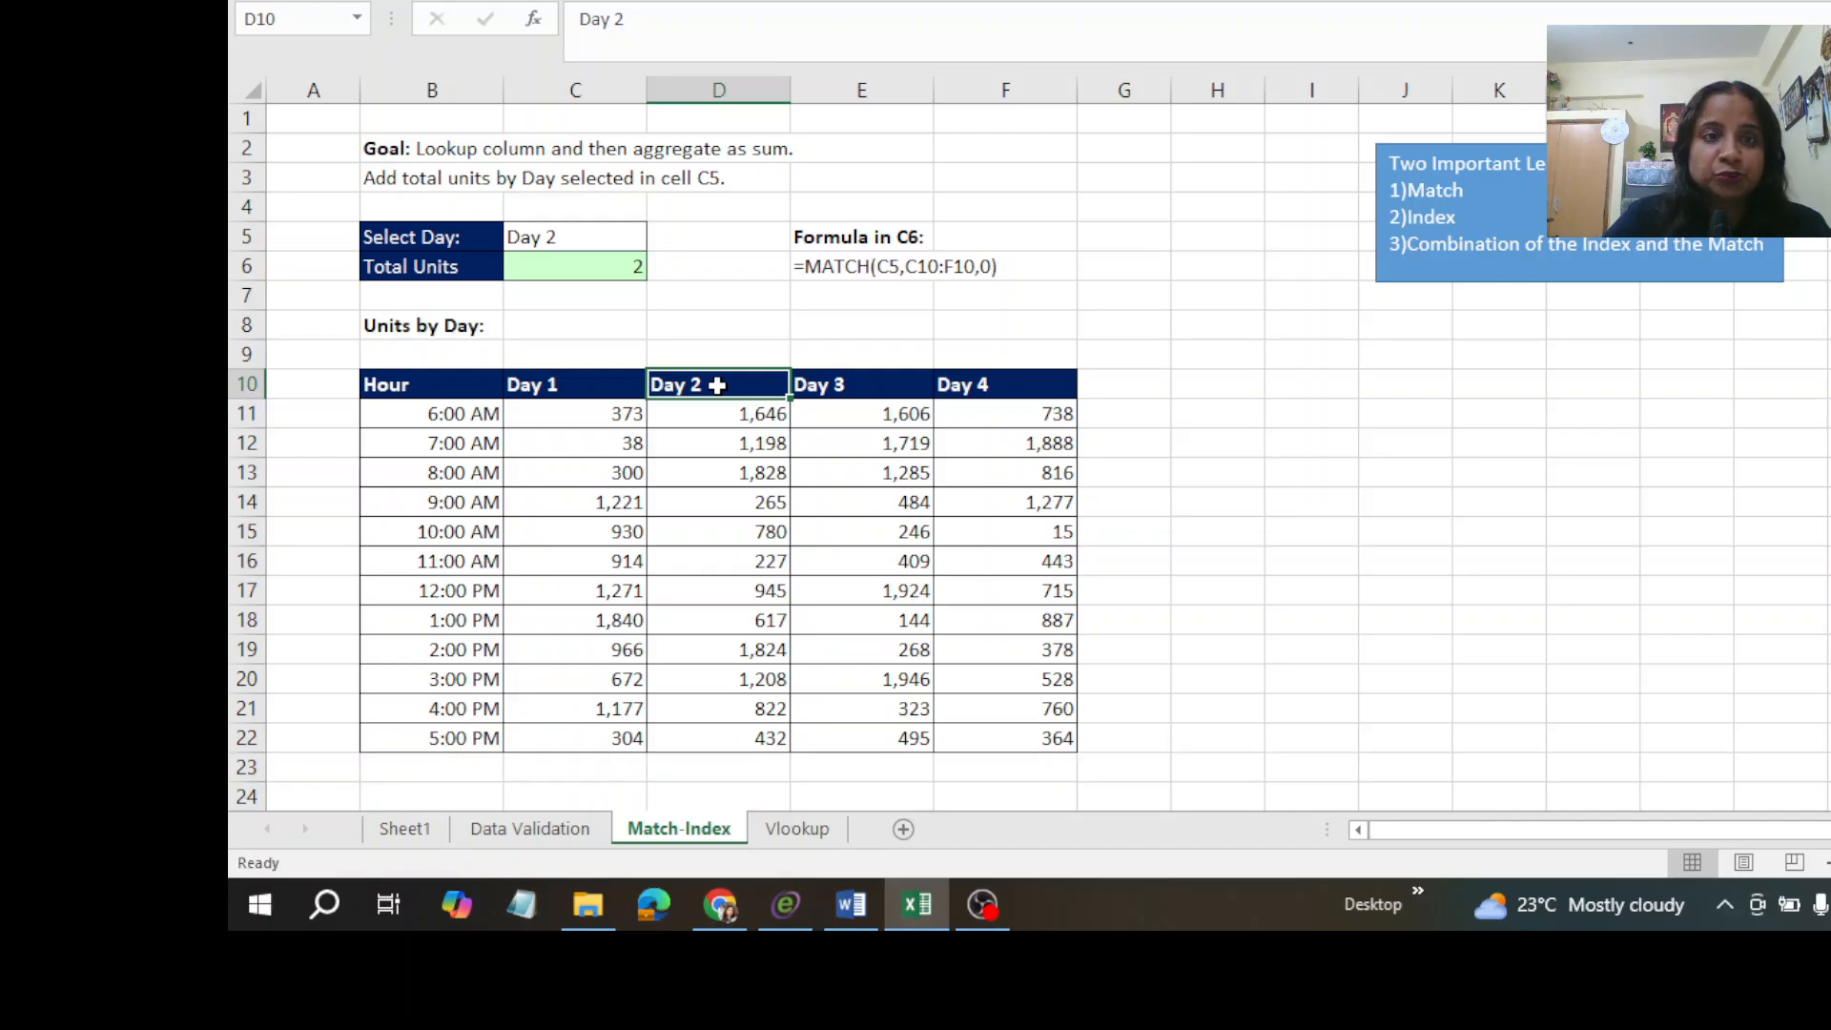
left_click(537, 283)
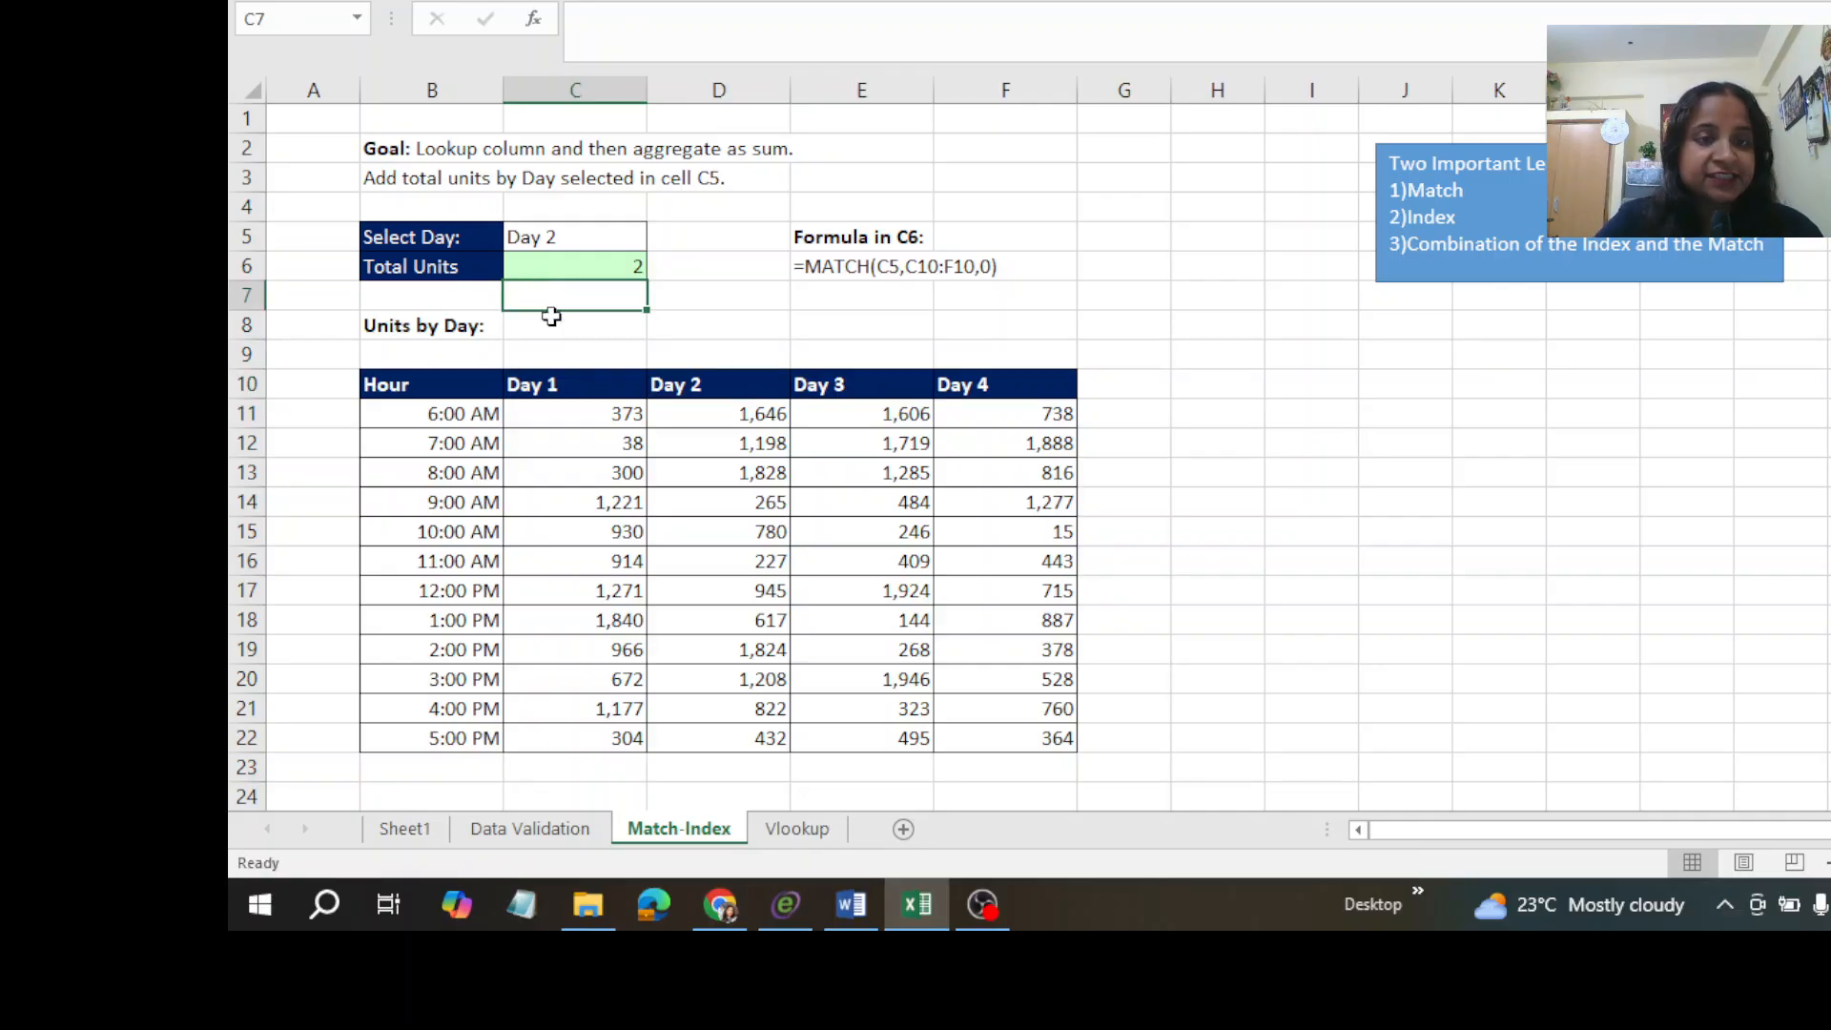
Check the day selected in C5 and the day headers C10:F10, and clear the MATCH formula from C6.
left_click(546, 236)
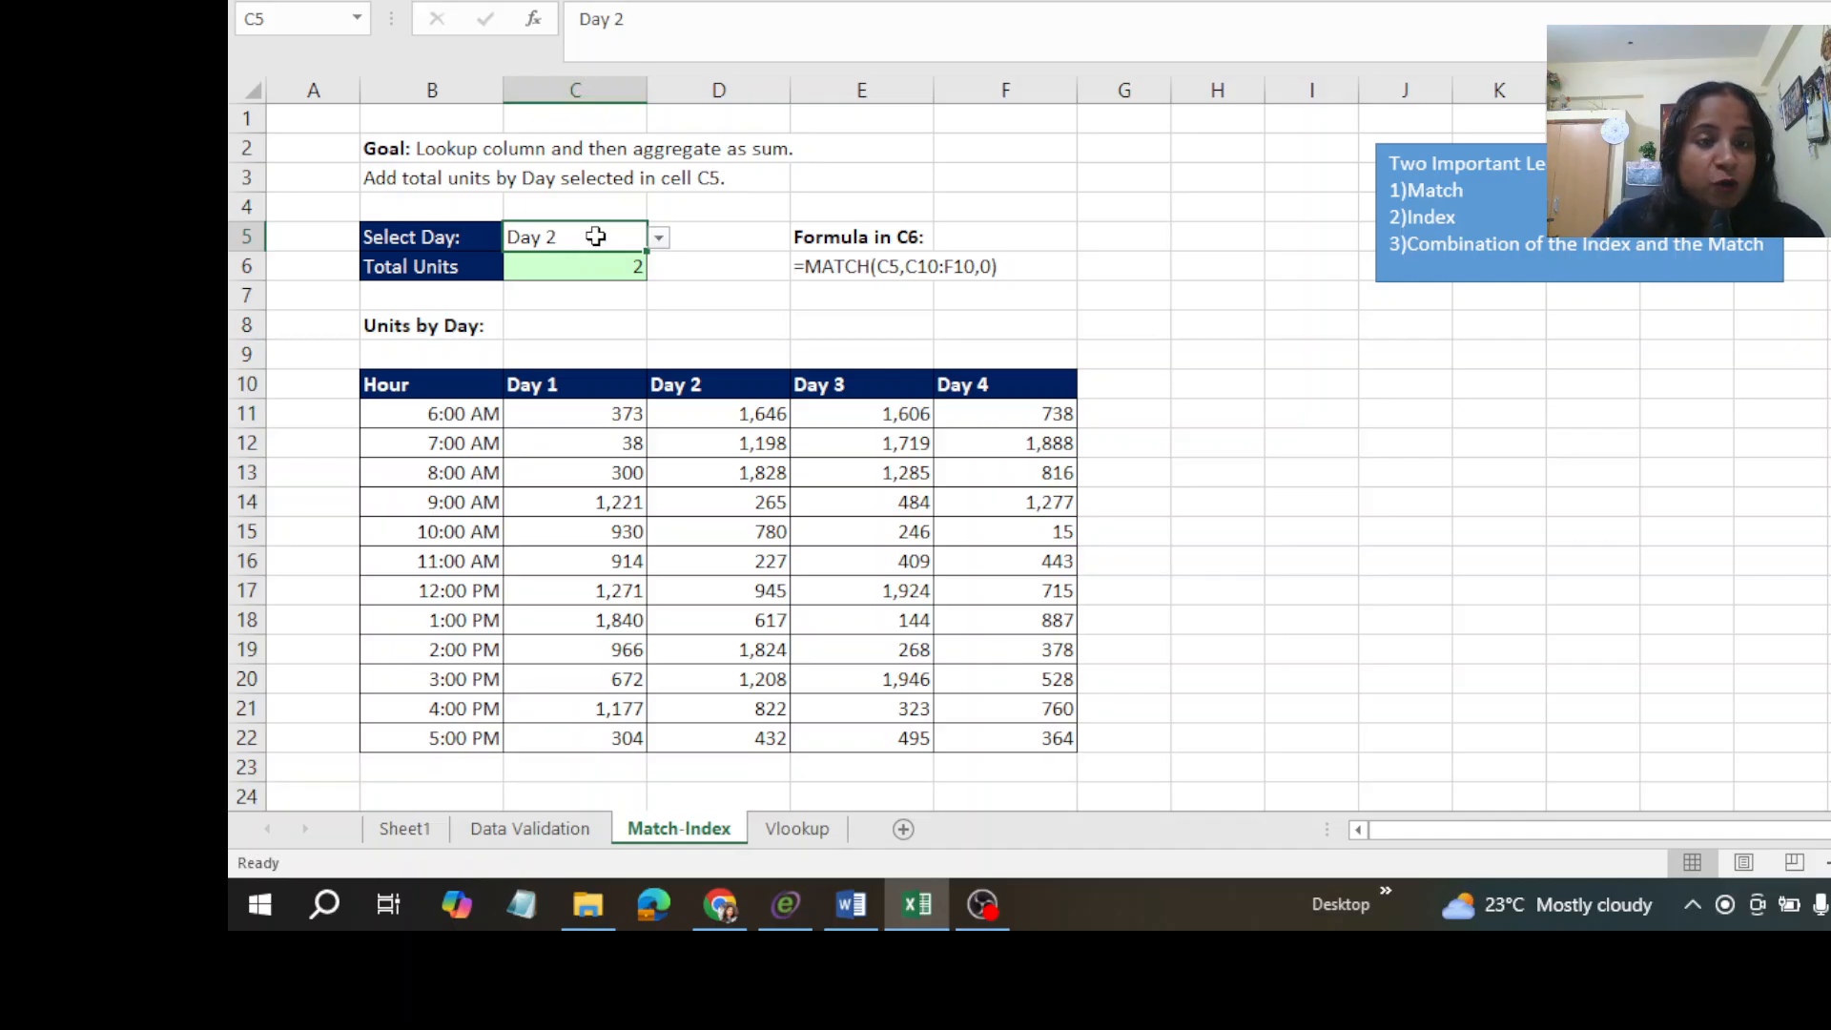
left_click_drag(532, 383, 1006, 384)
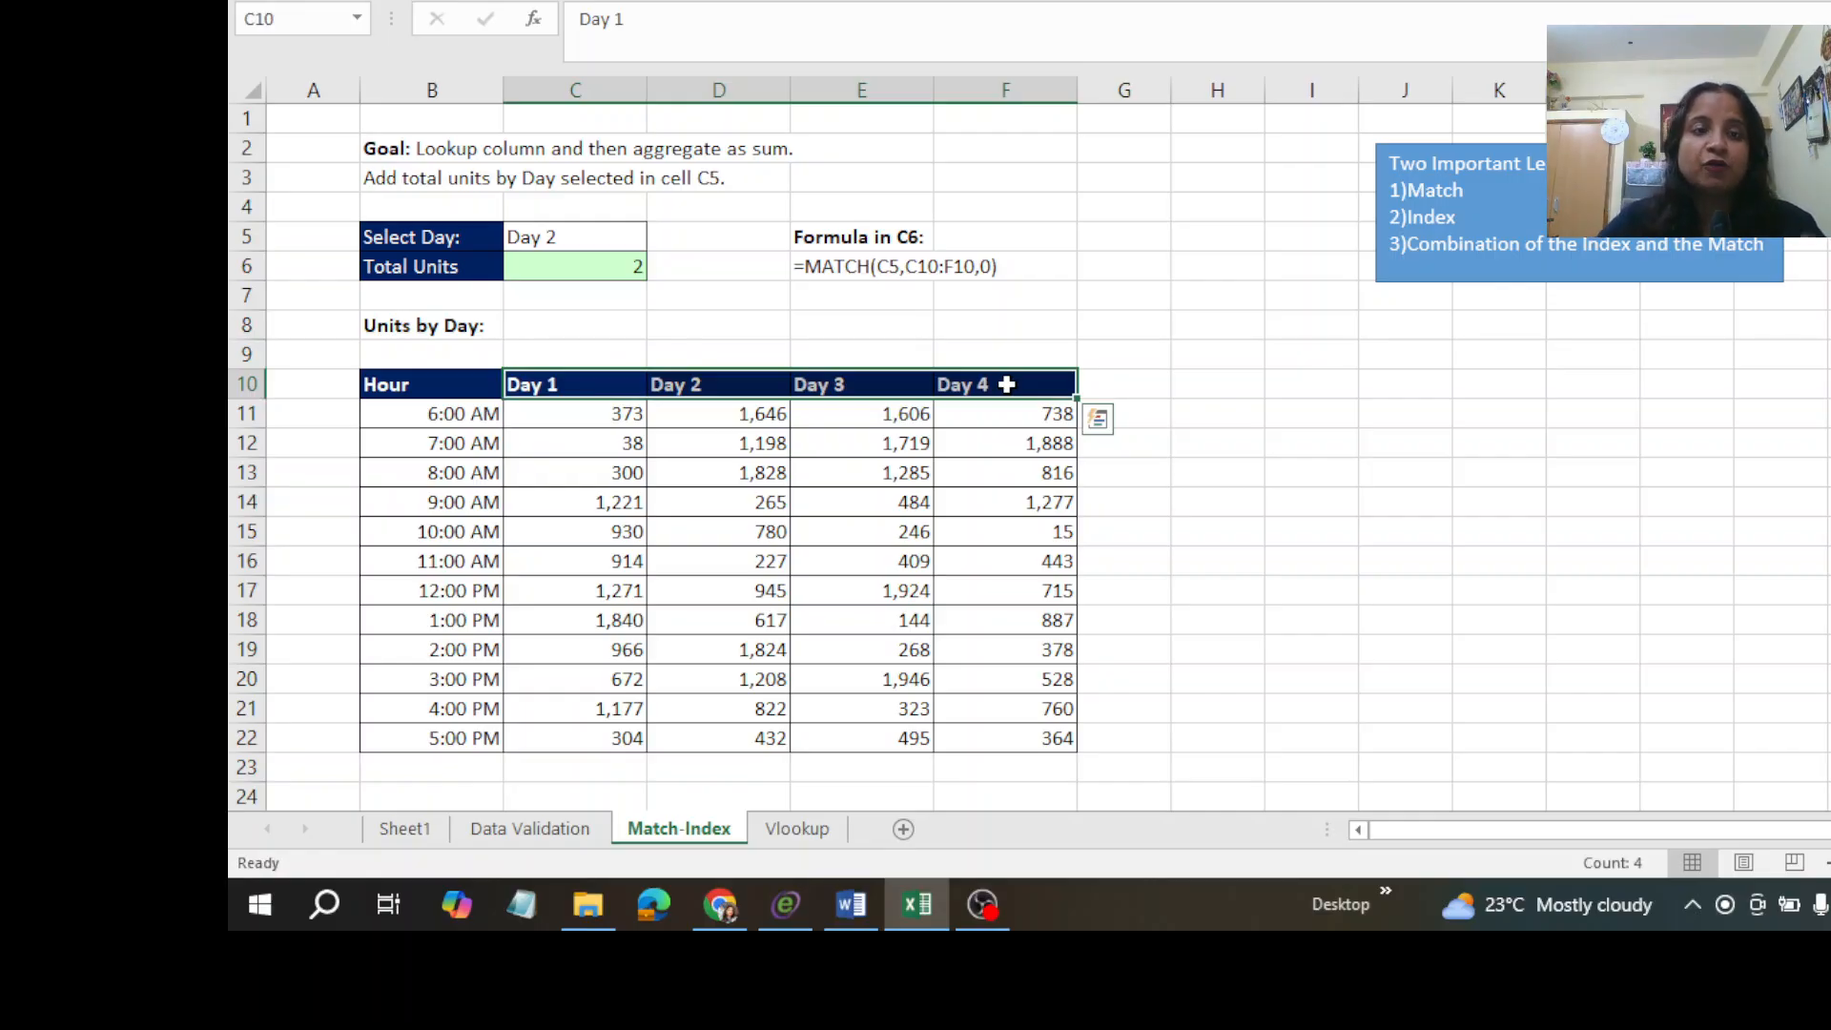
left_click(603, 269)
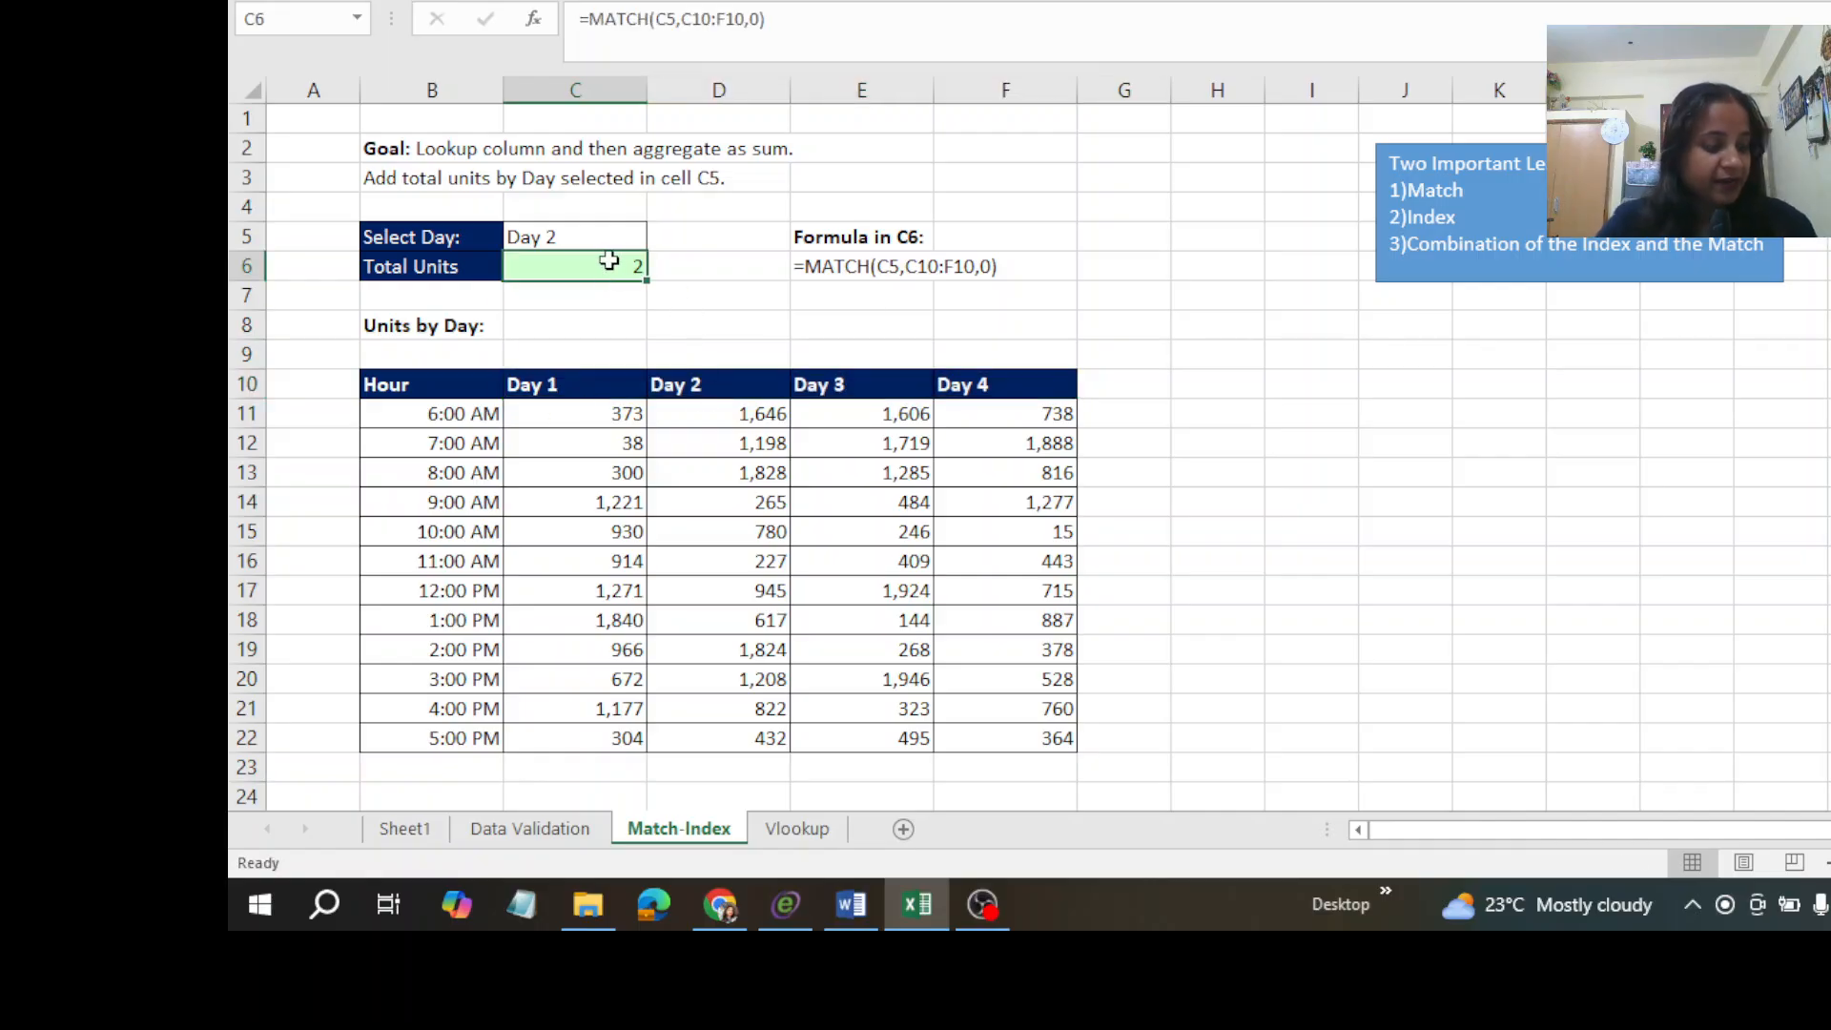
double_click(608, 260)
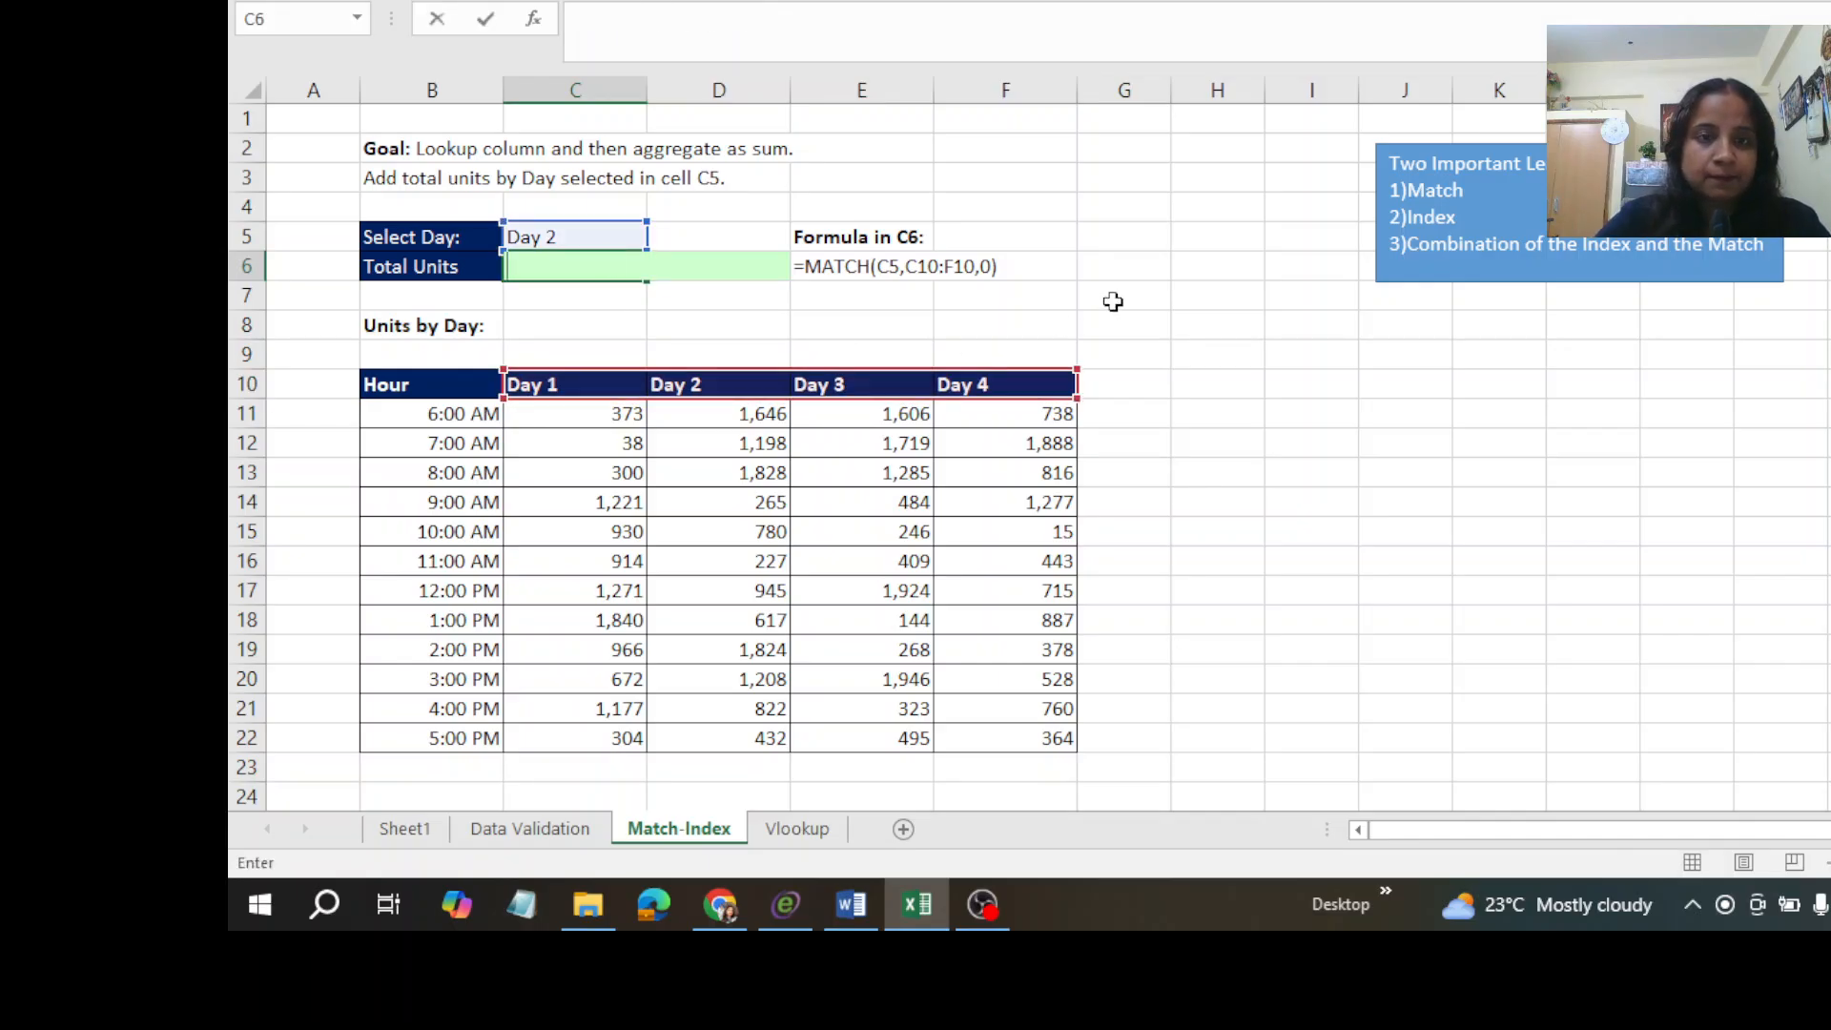
left_click(1115, 301)
Enter an INDEX formula in C6 with array B11:F23, row number 2 and column number 4.
left_click(597, 268)
double_click(597, 268)
type("=")
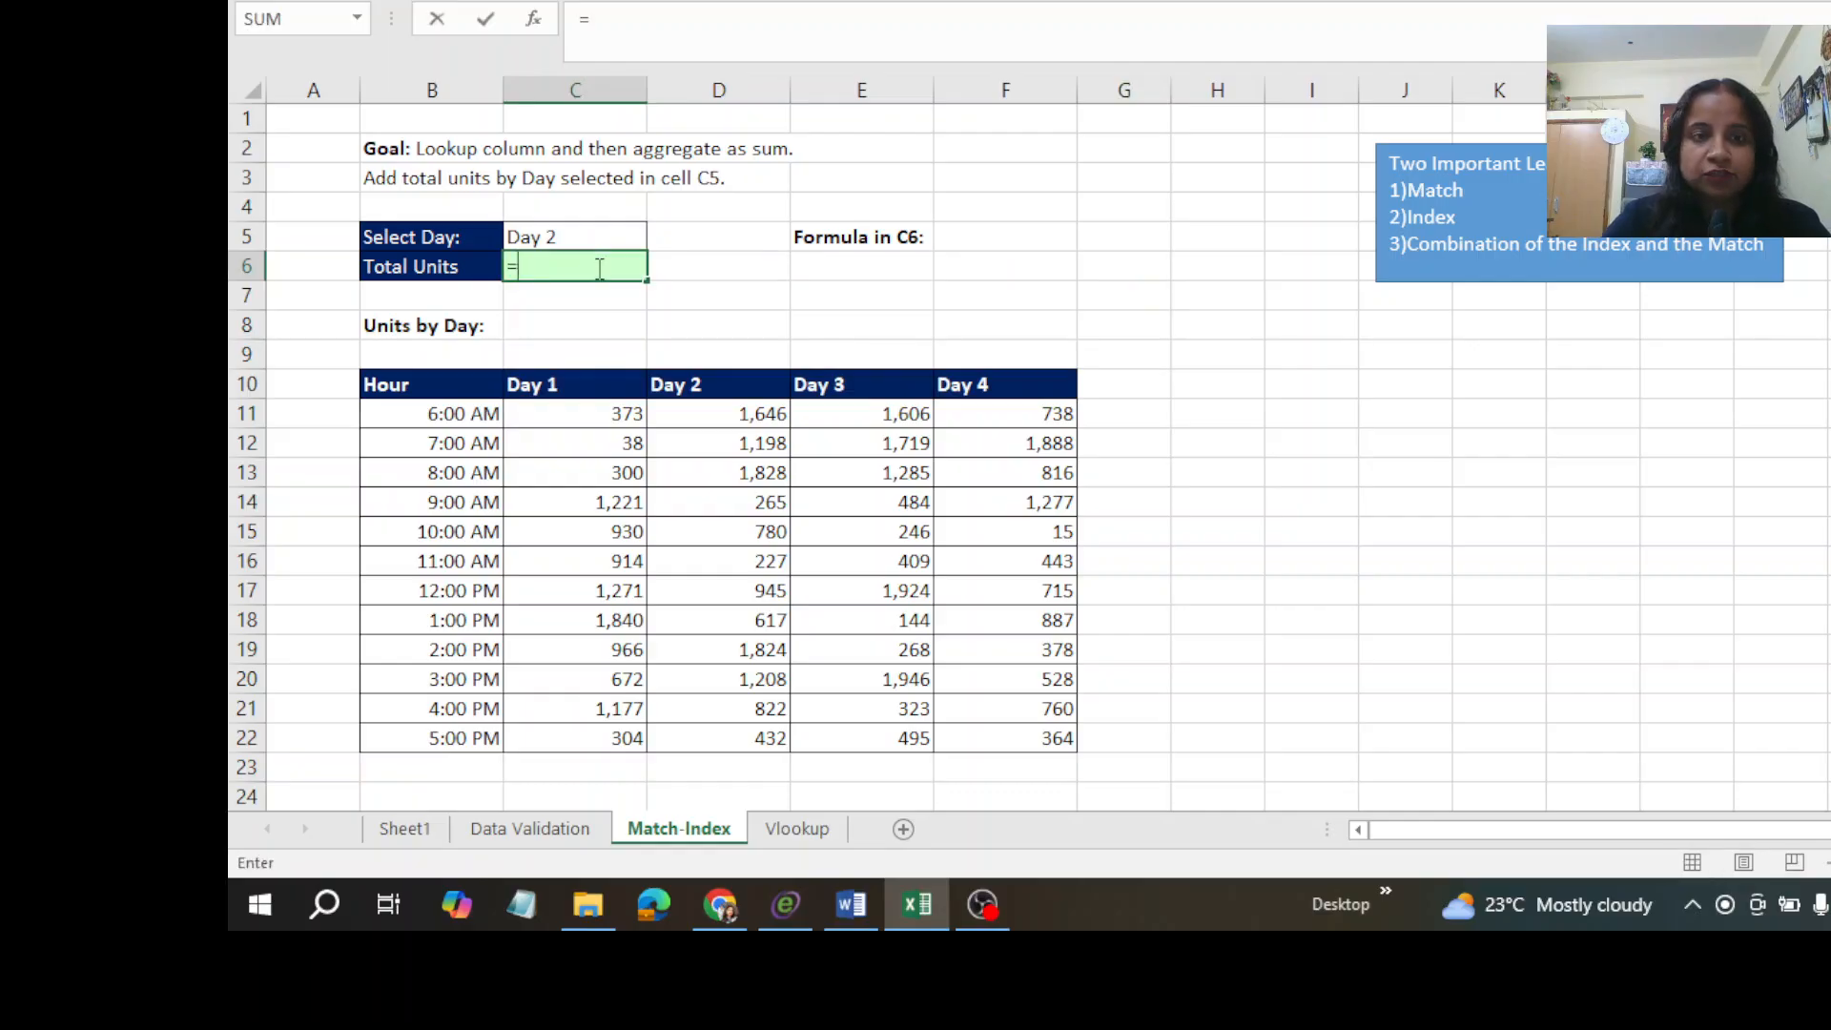
type("INDEX")
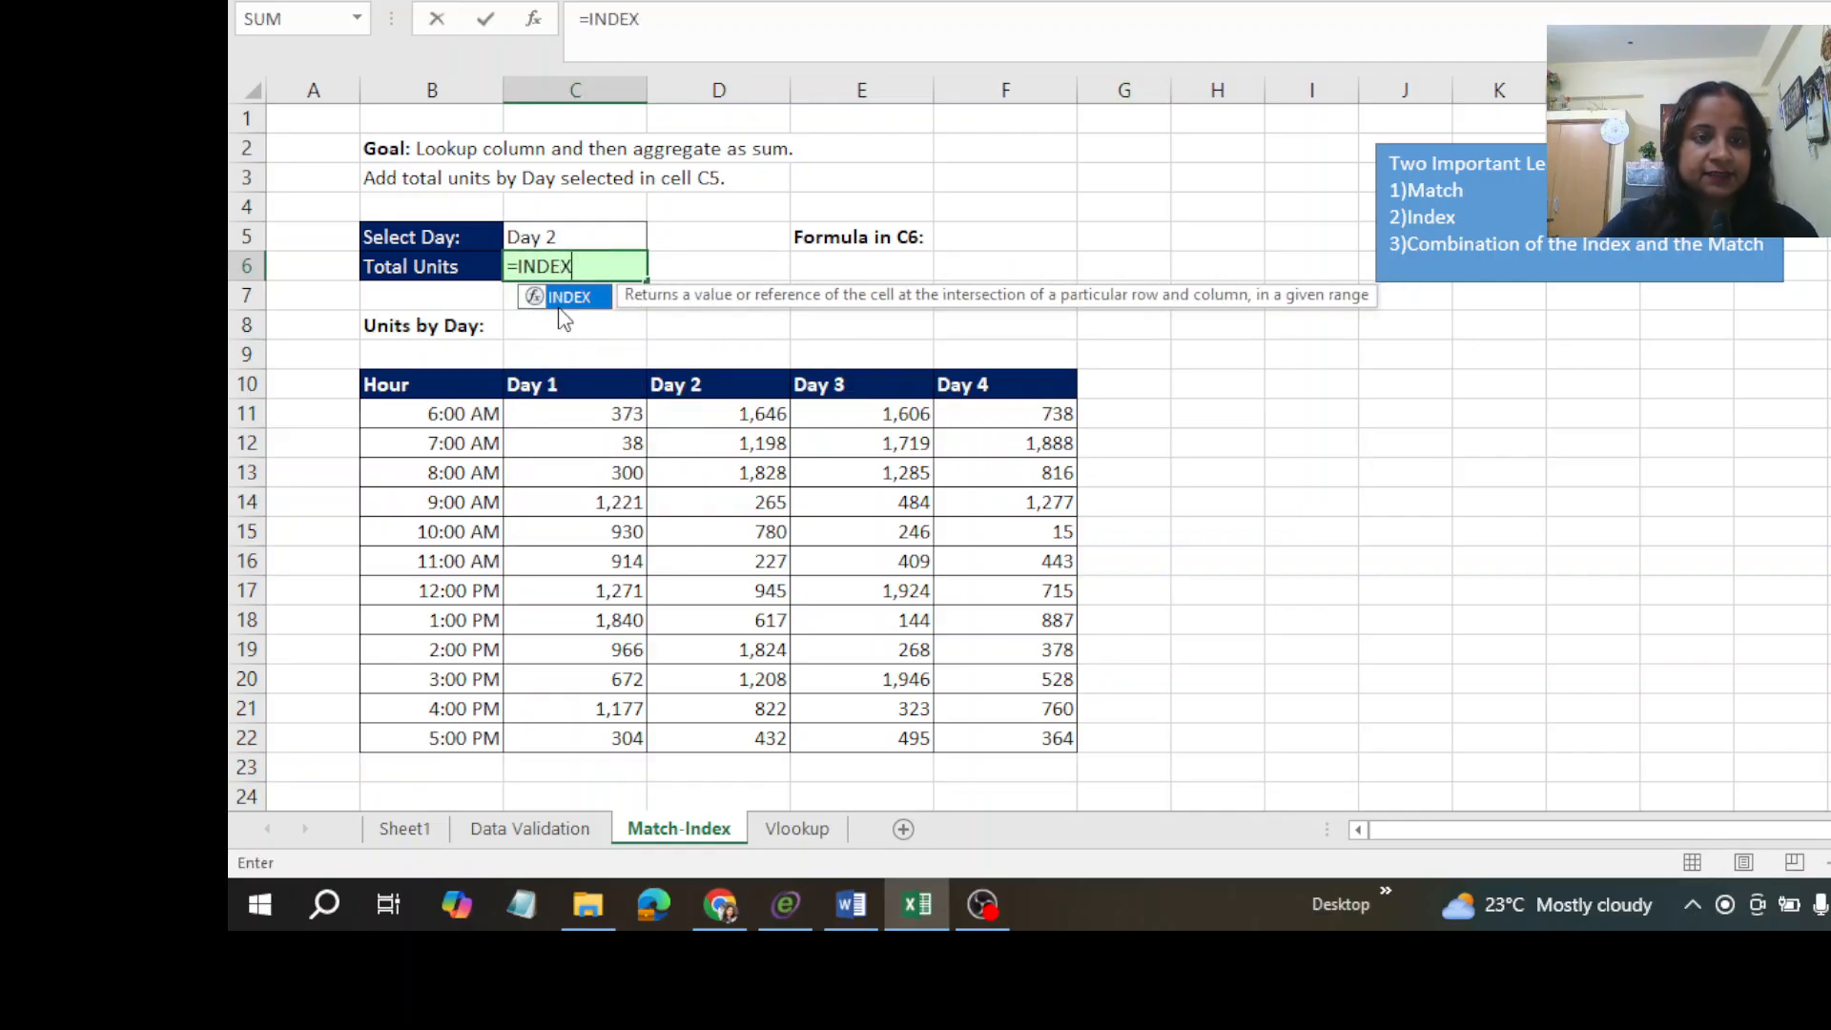
type("(")
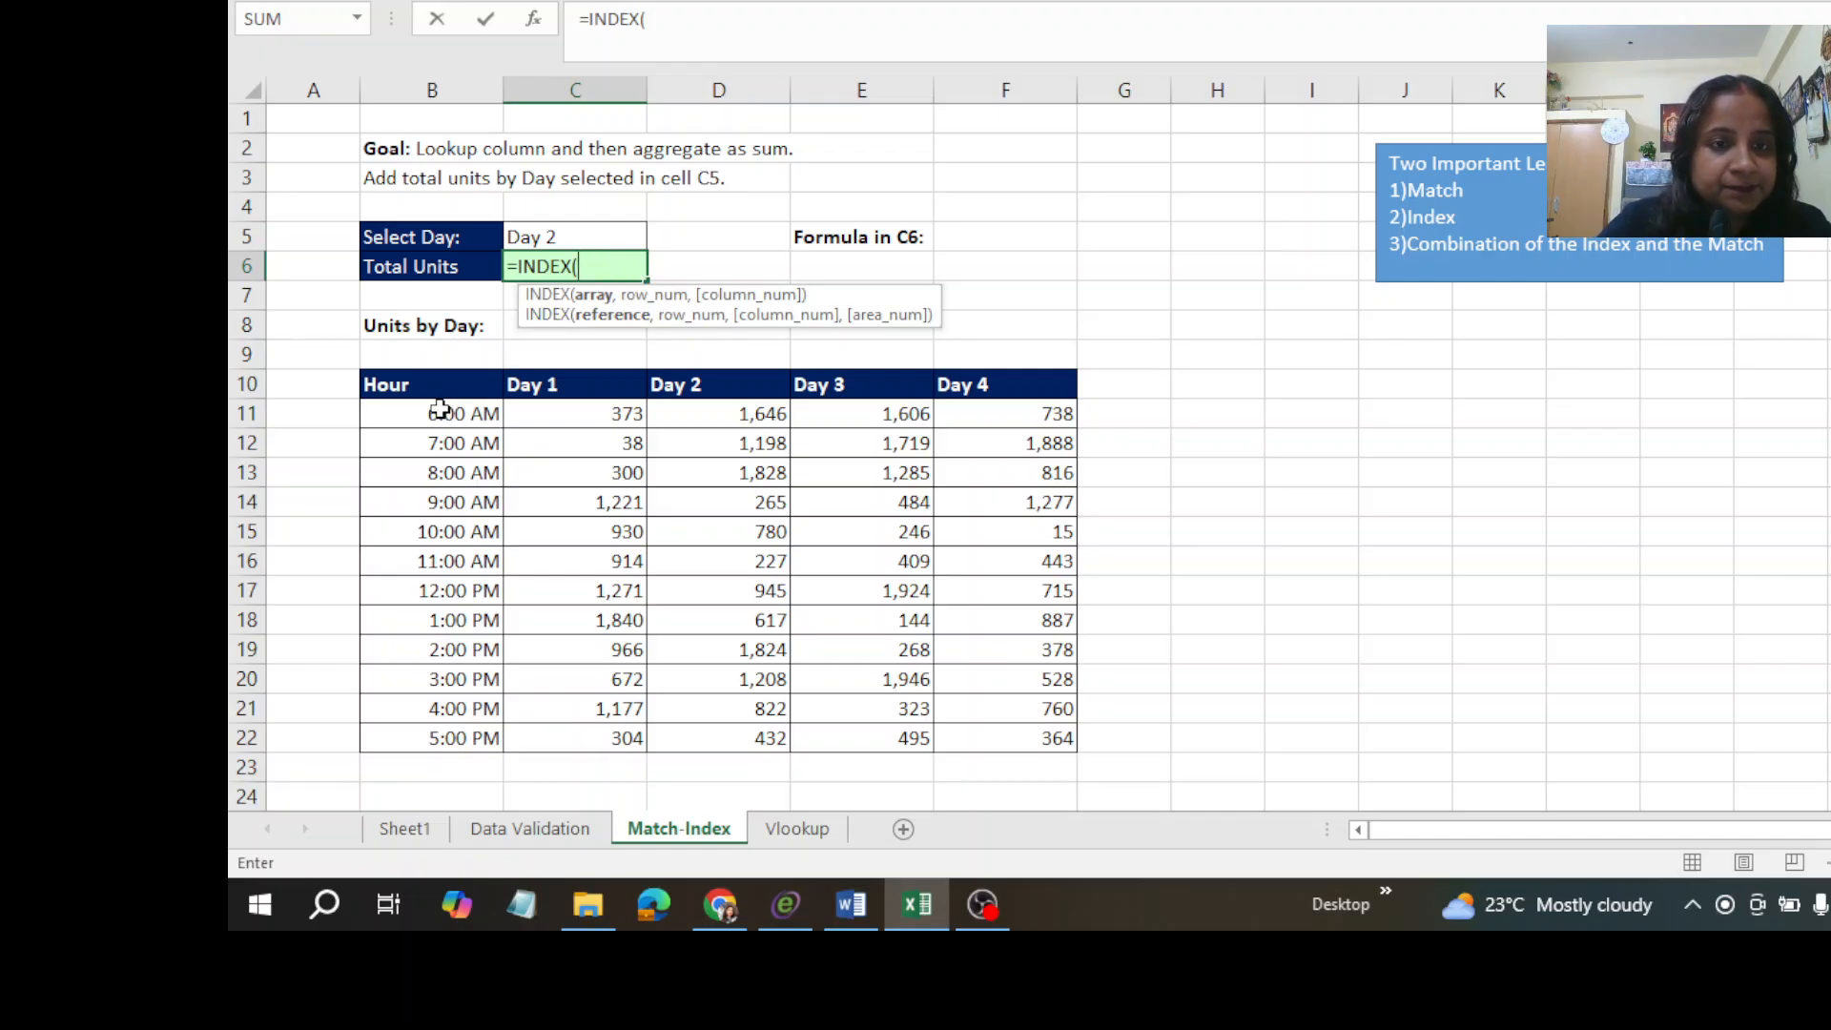
left_click(410, 410)
left_click_drag(521, 410, 996, 754)
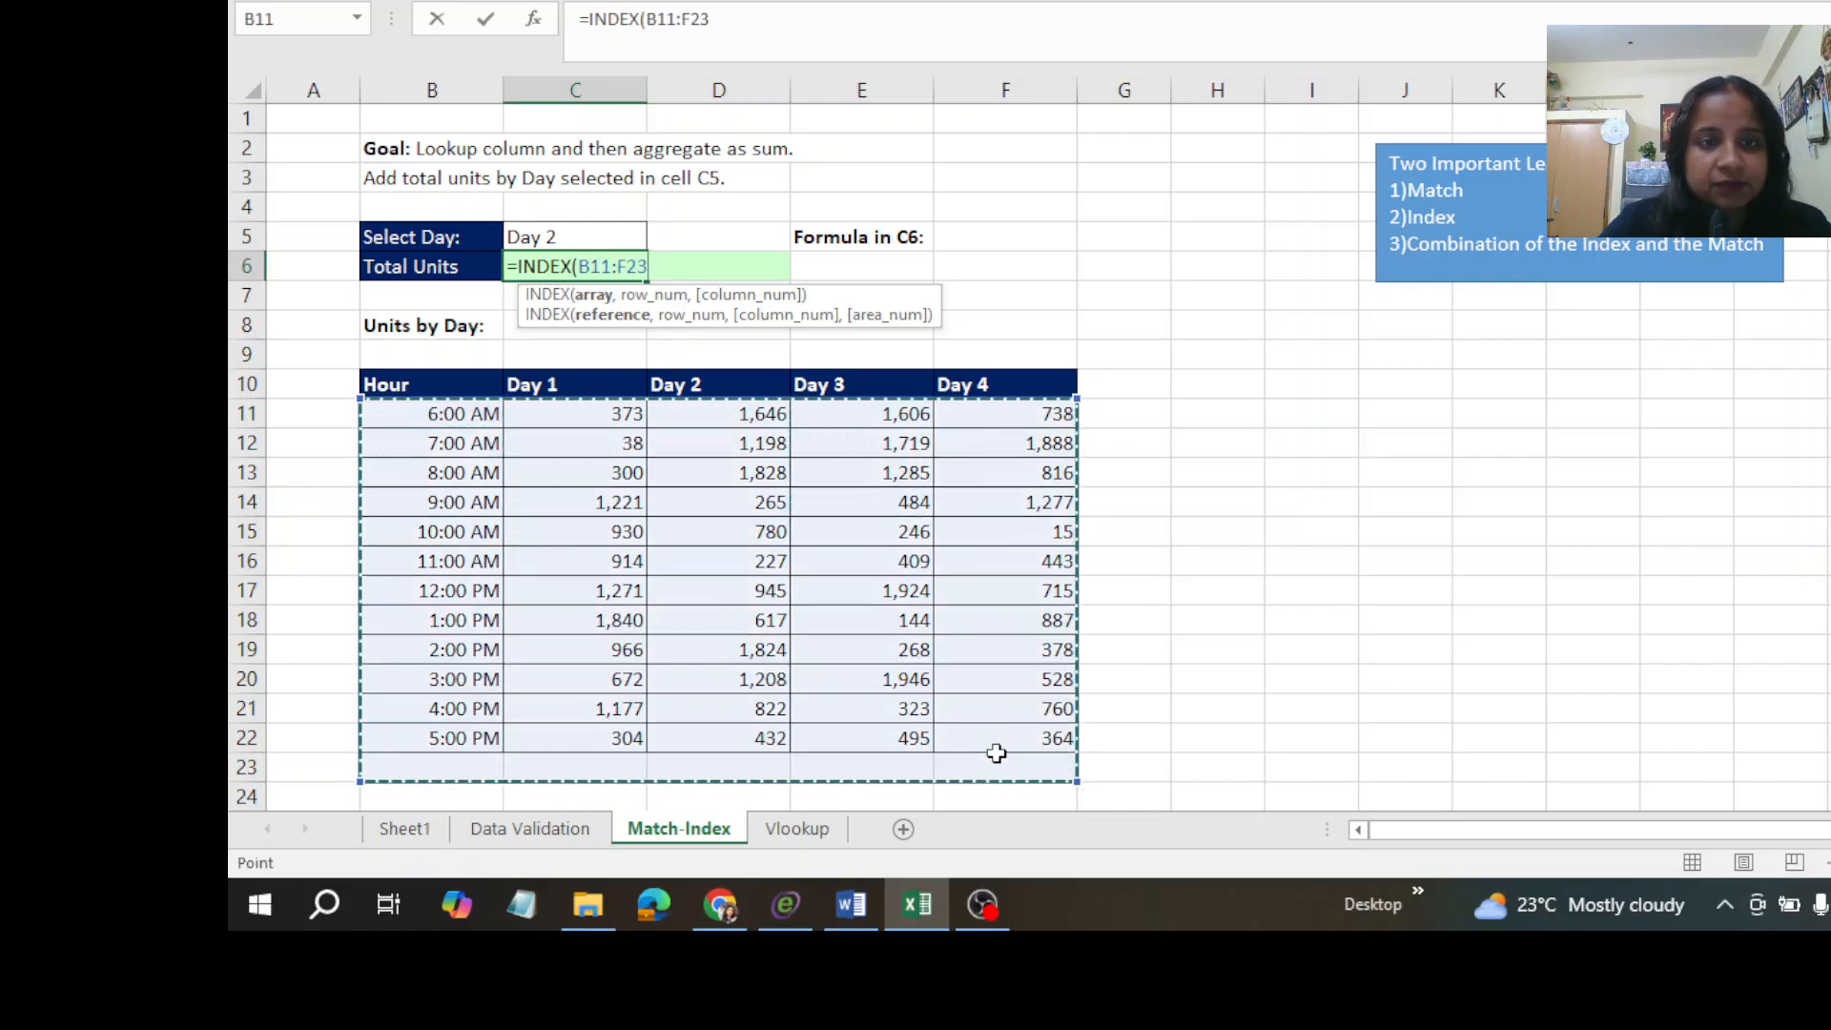
type(",")
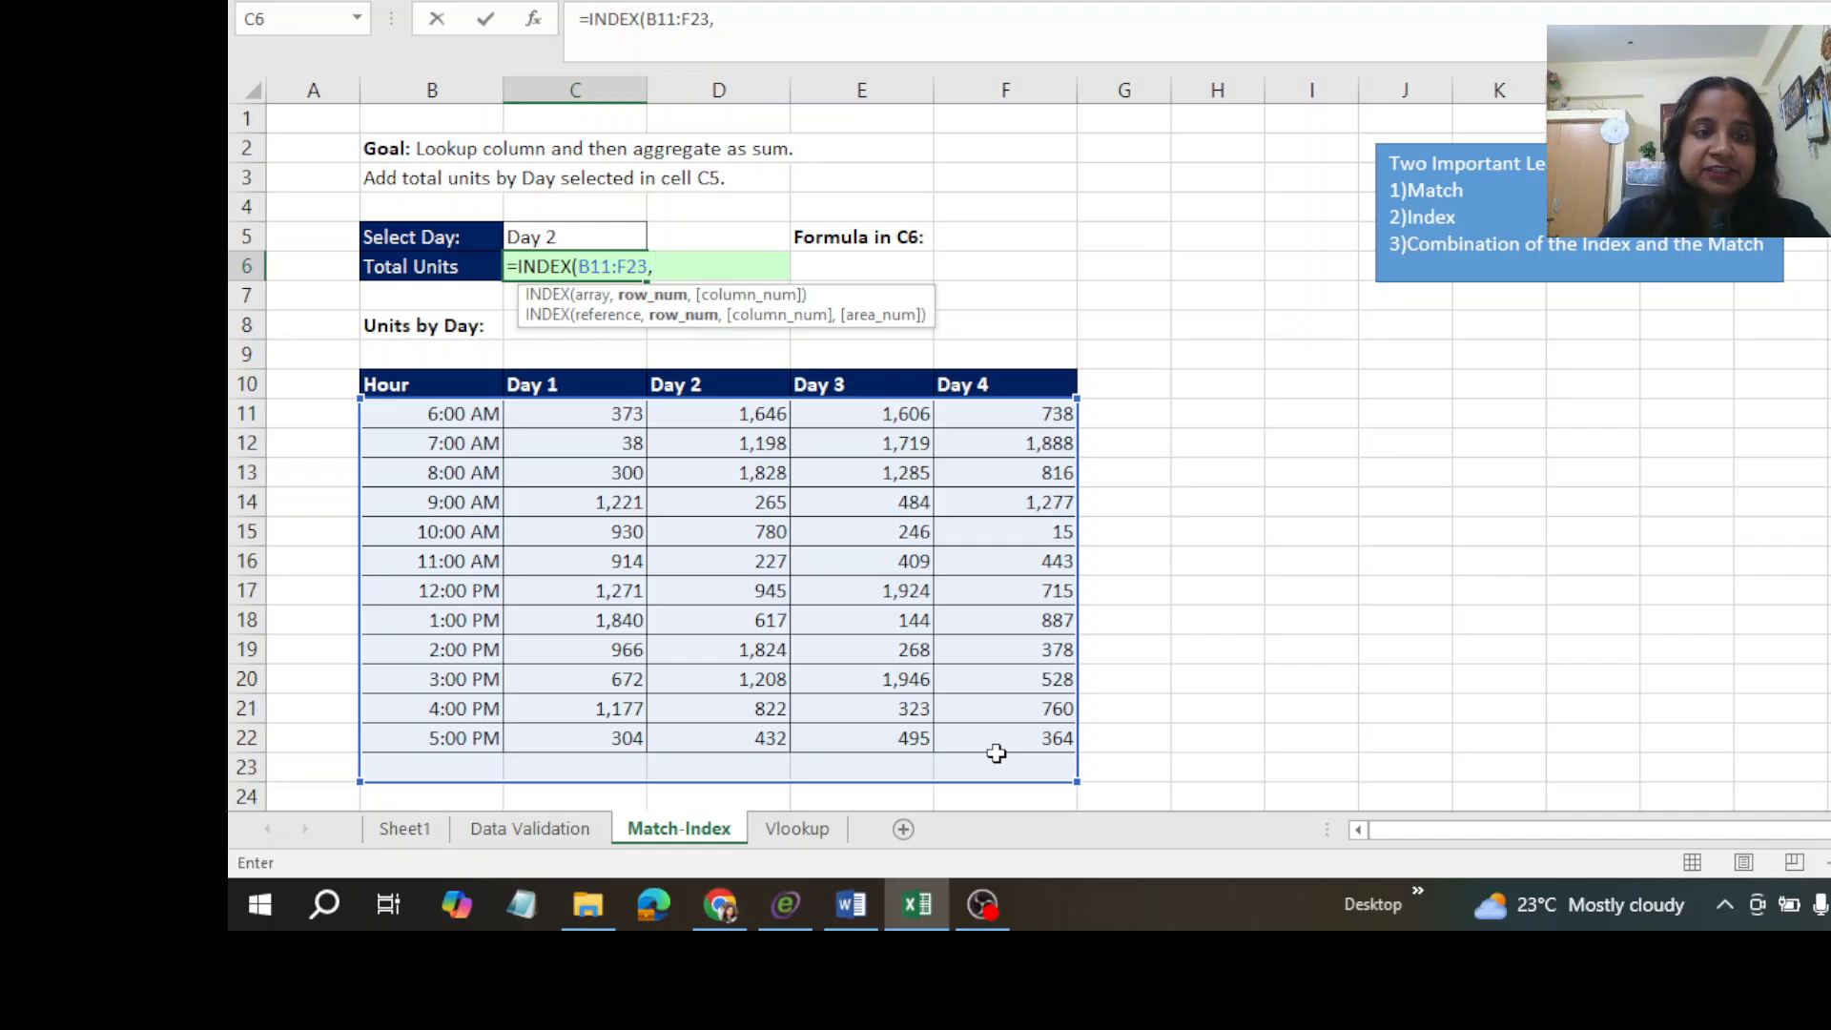
type("2")
type(",4")
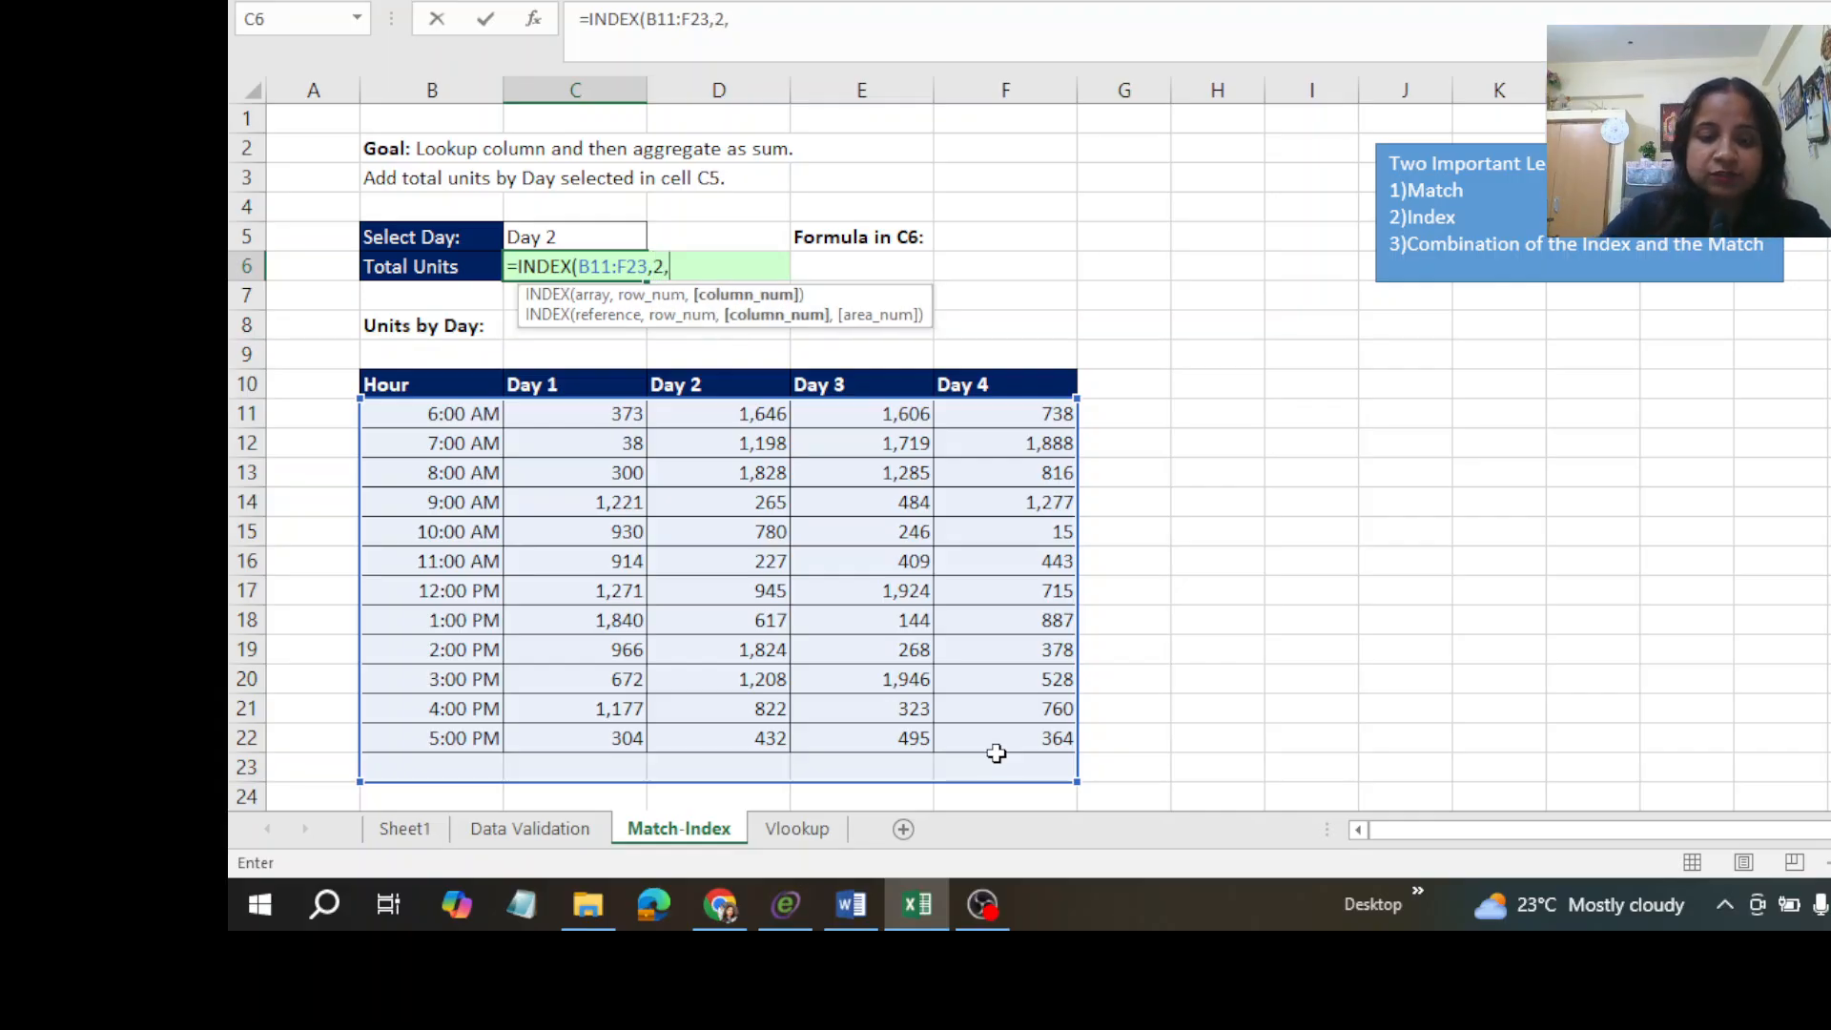
type(")")
key("ctrl+Return")
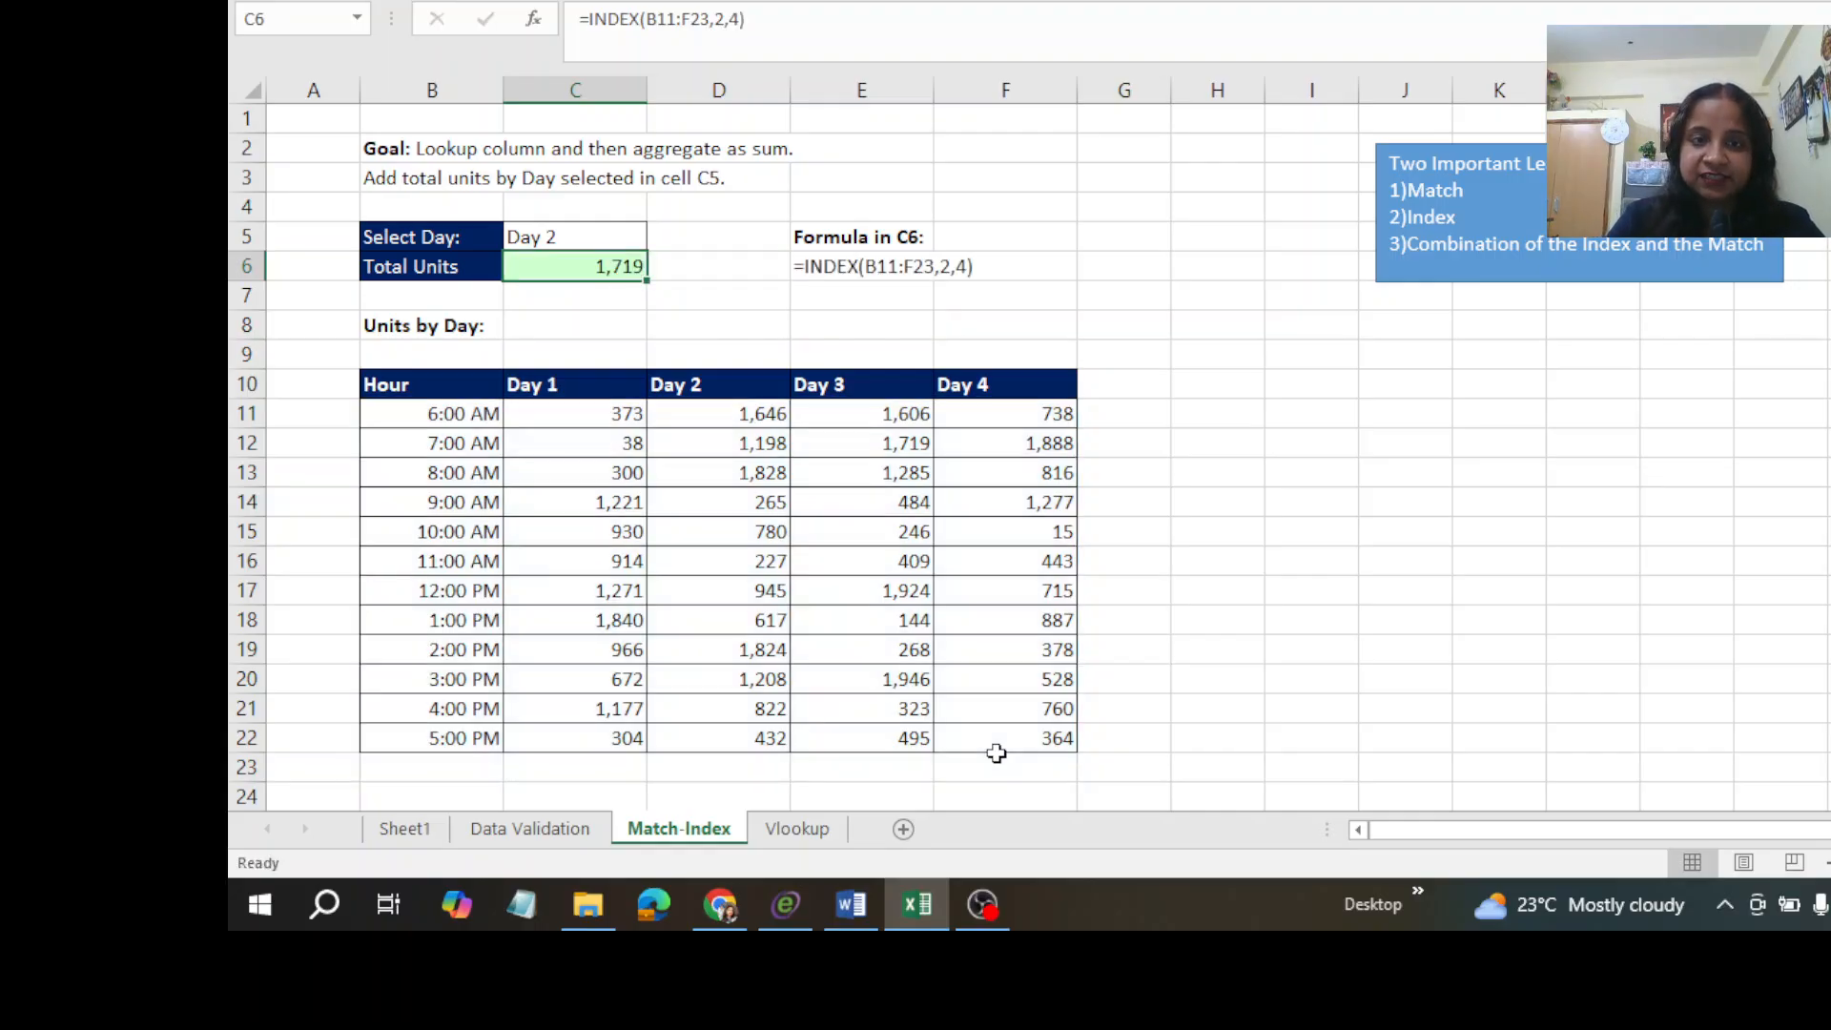
Compare C6's INDEX result with the units table and change the formula's row number to 0.
double_click(562, 261)
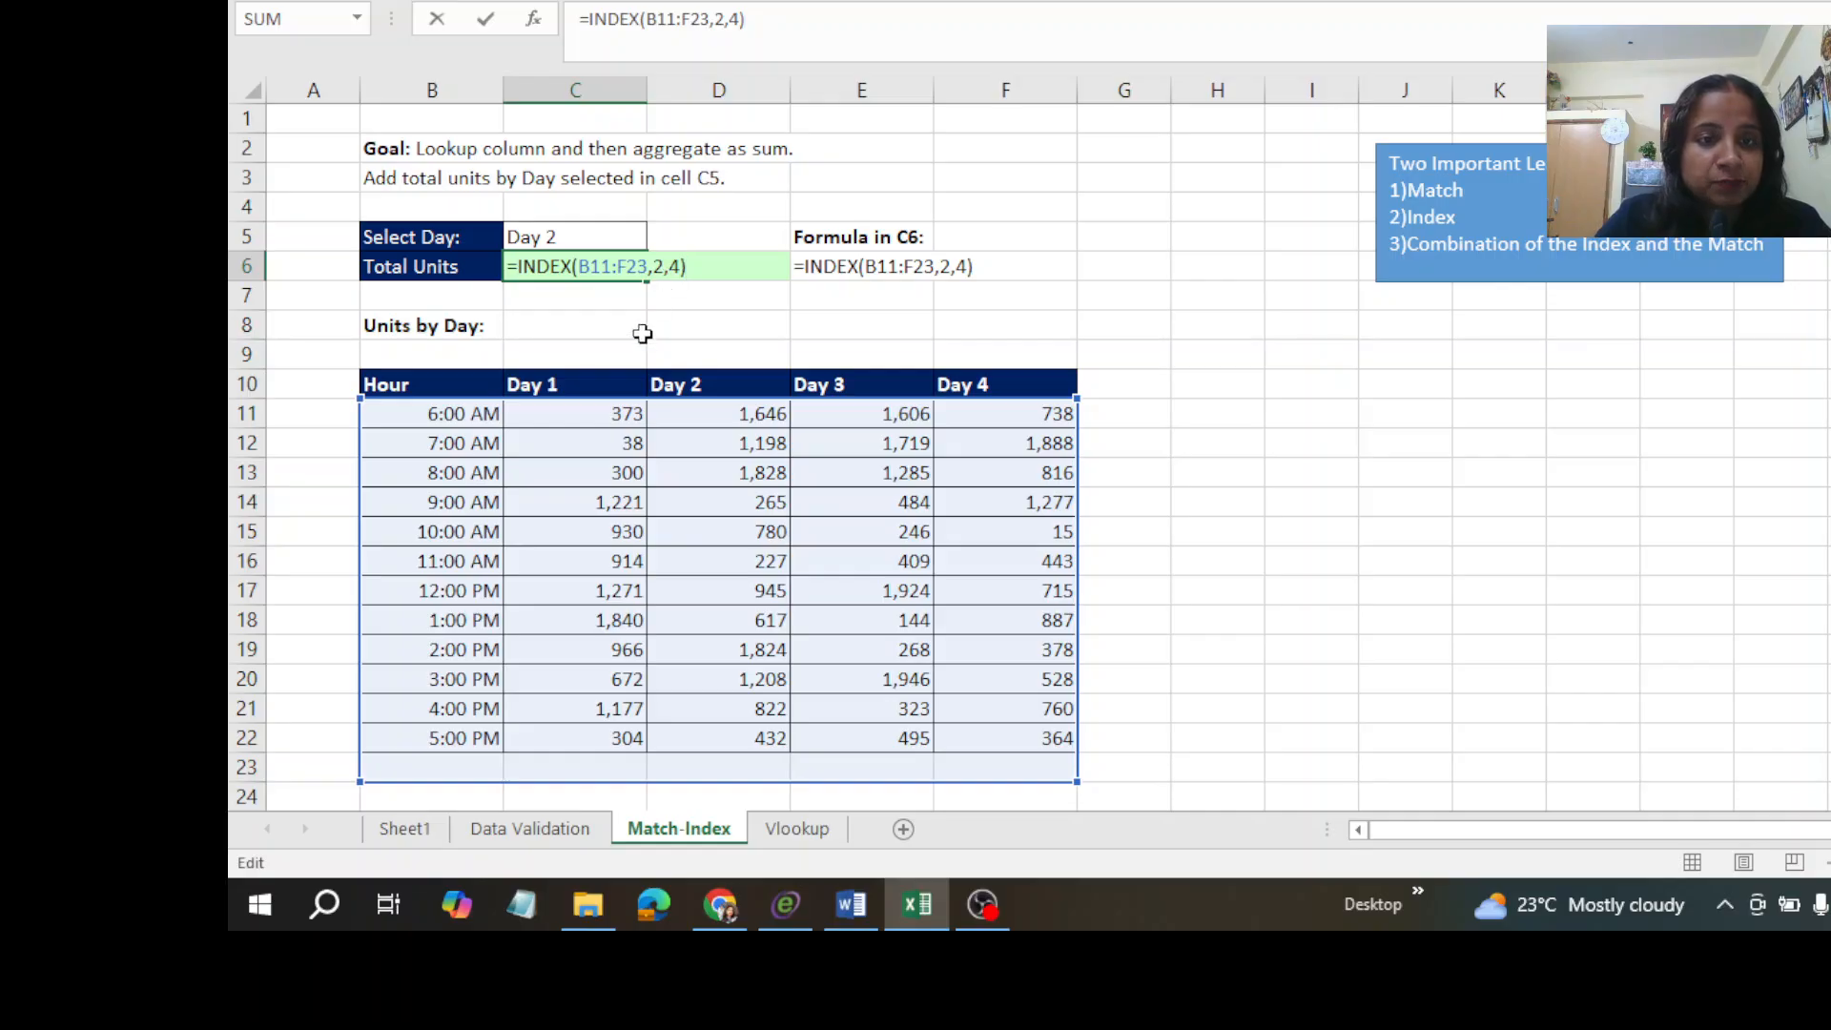
left_click(658, 417)
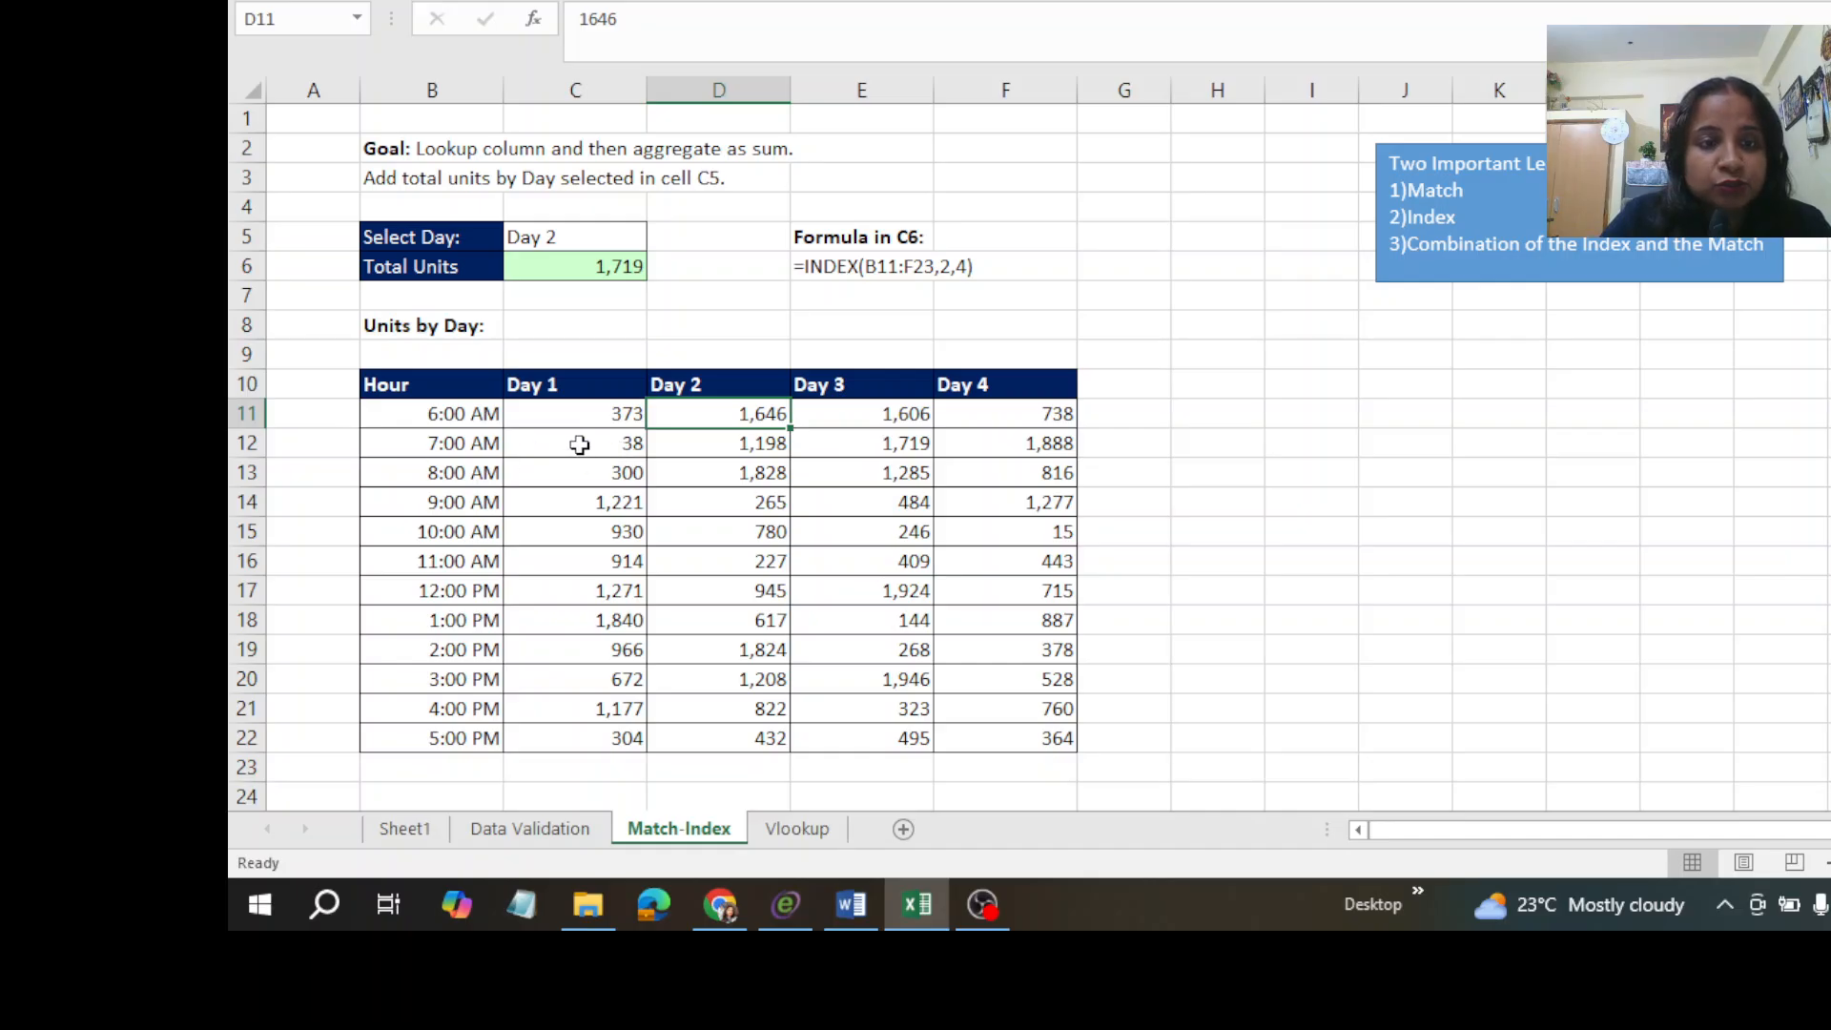
left_click(857, 449)
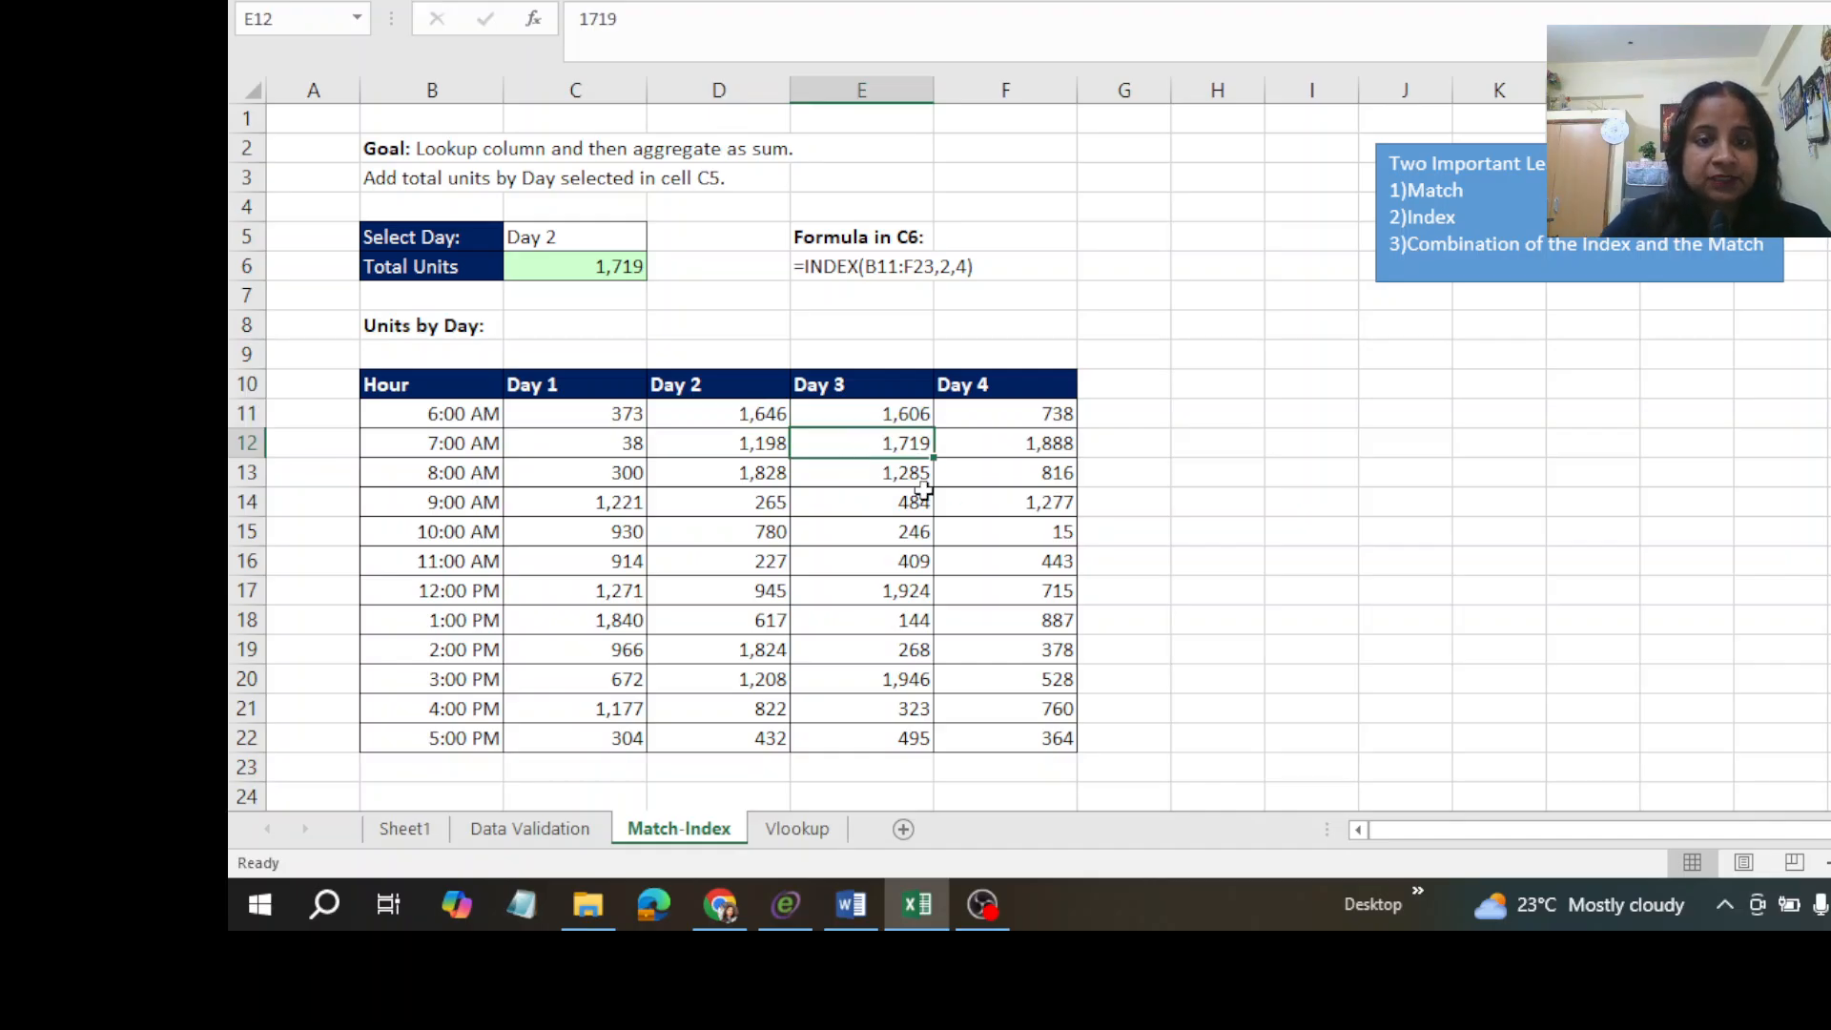
left_click(595, 264)
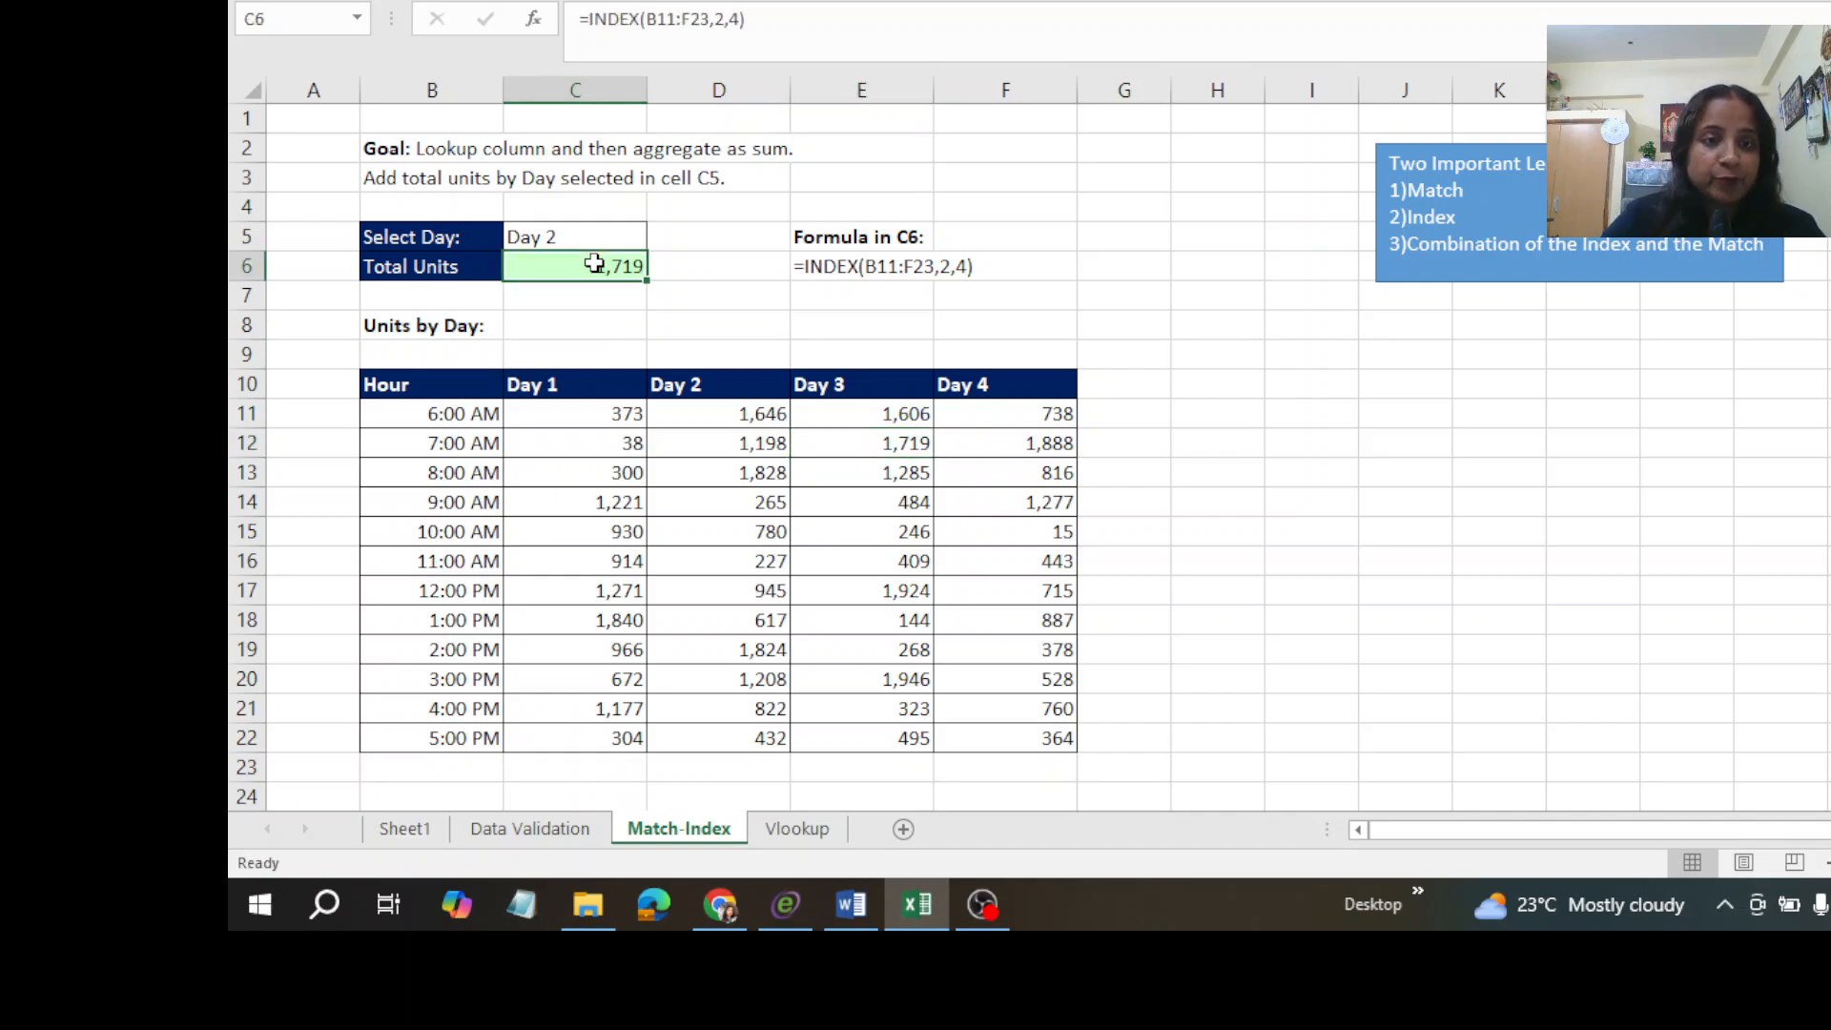
double_click(595, 265)
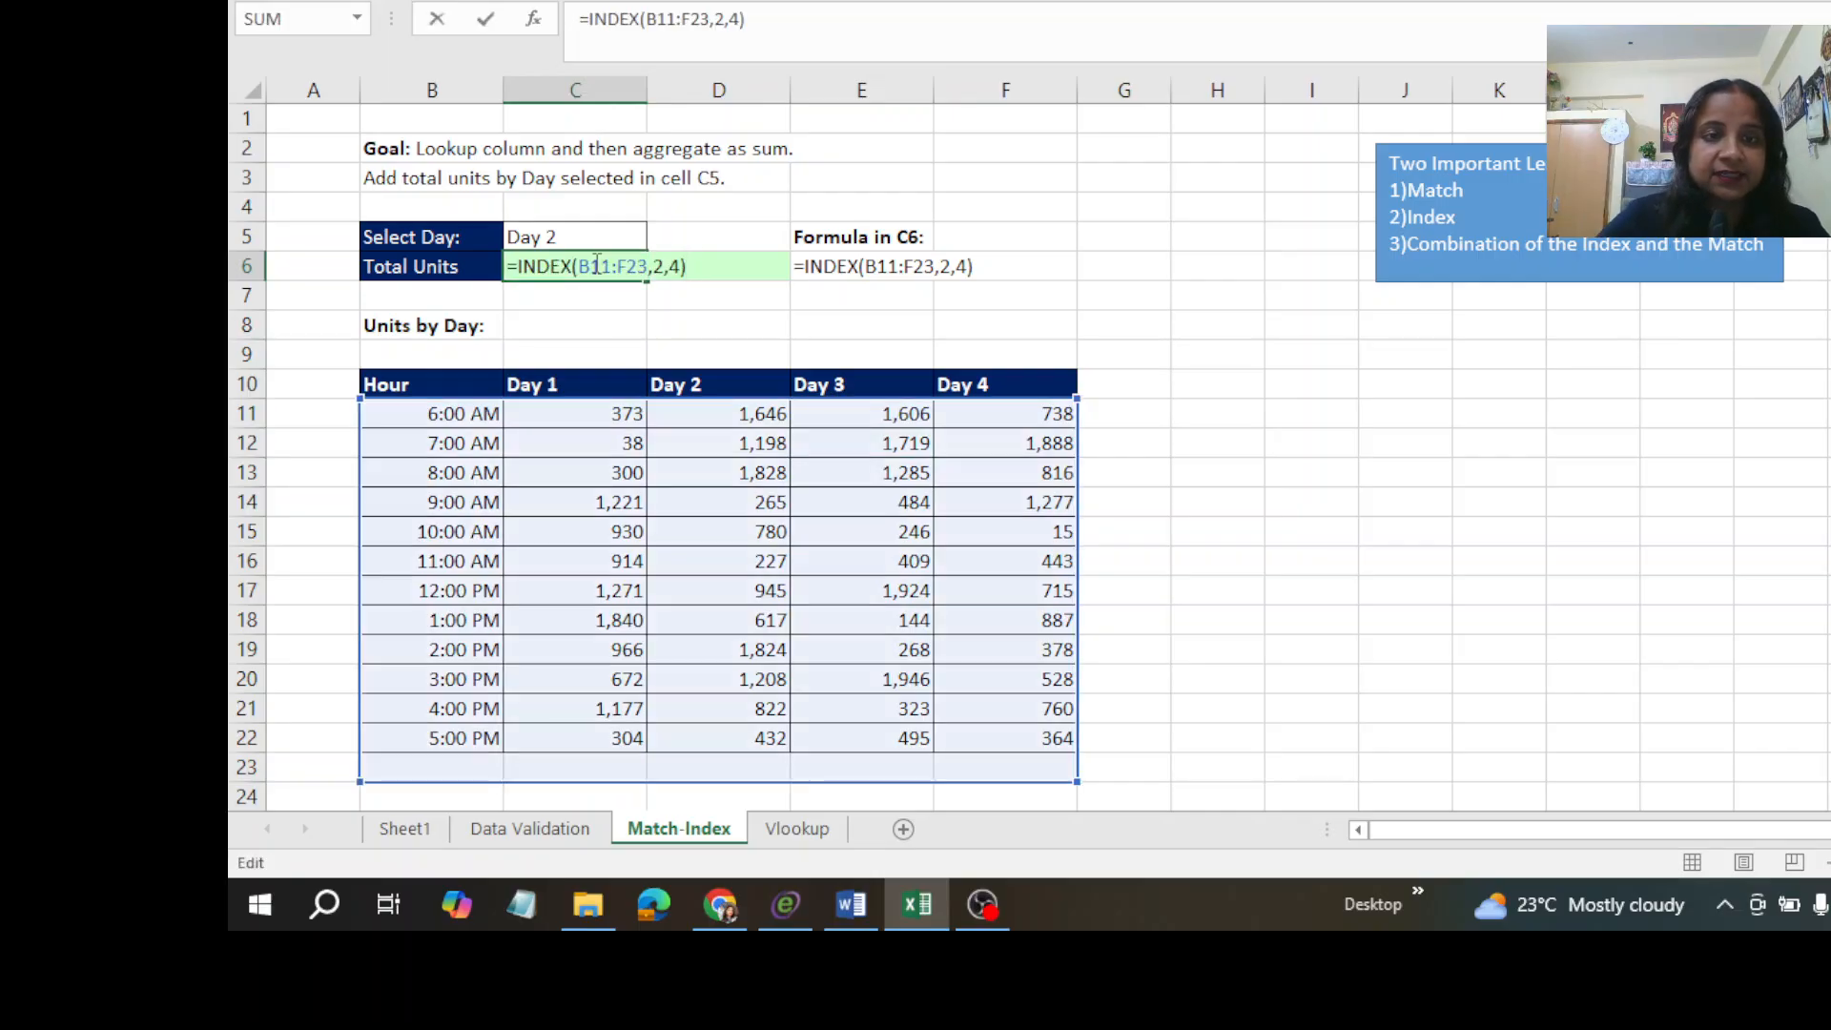
left_click(659, 274)
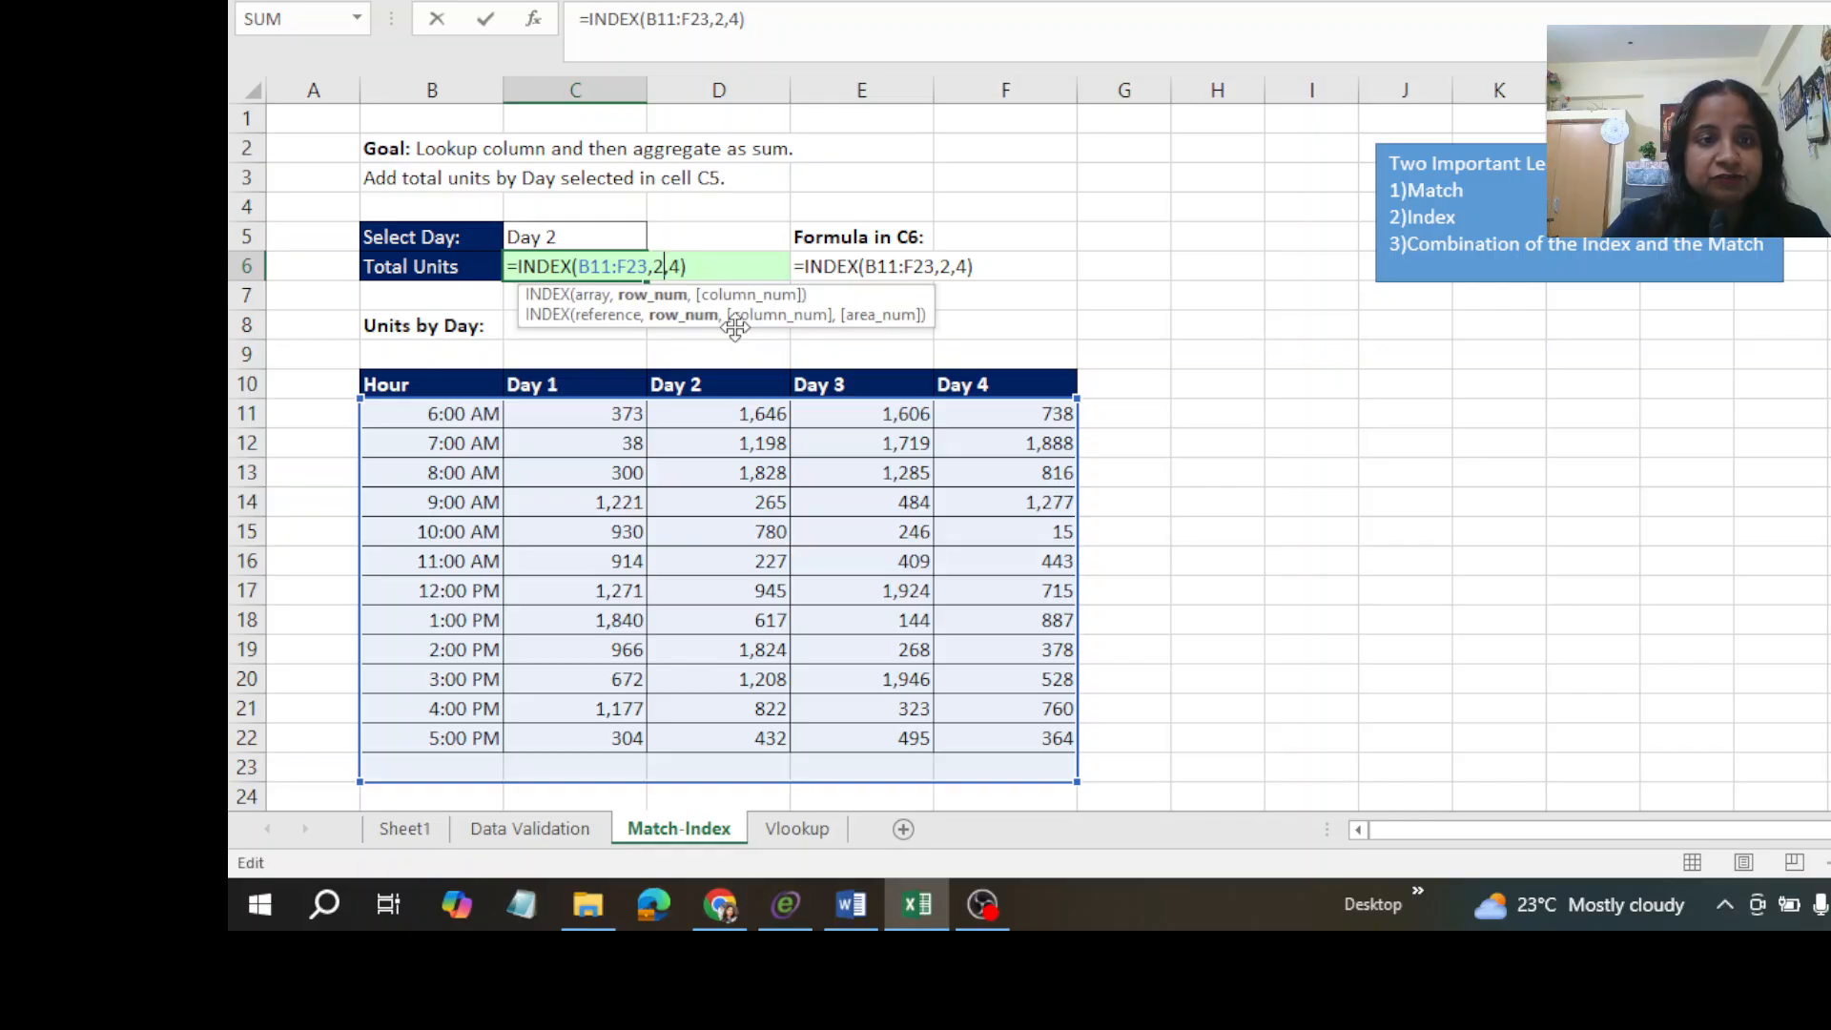
key("BackSpace")
type("0")
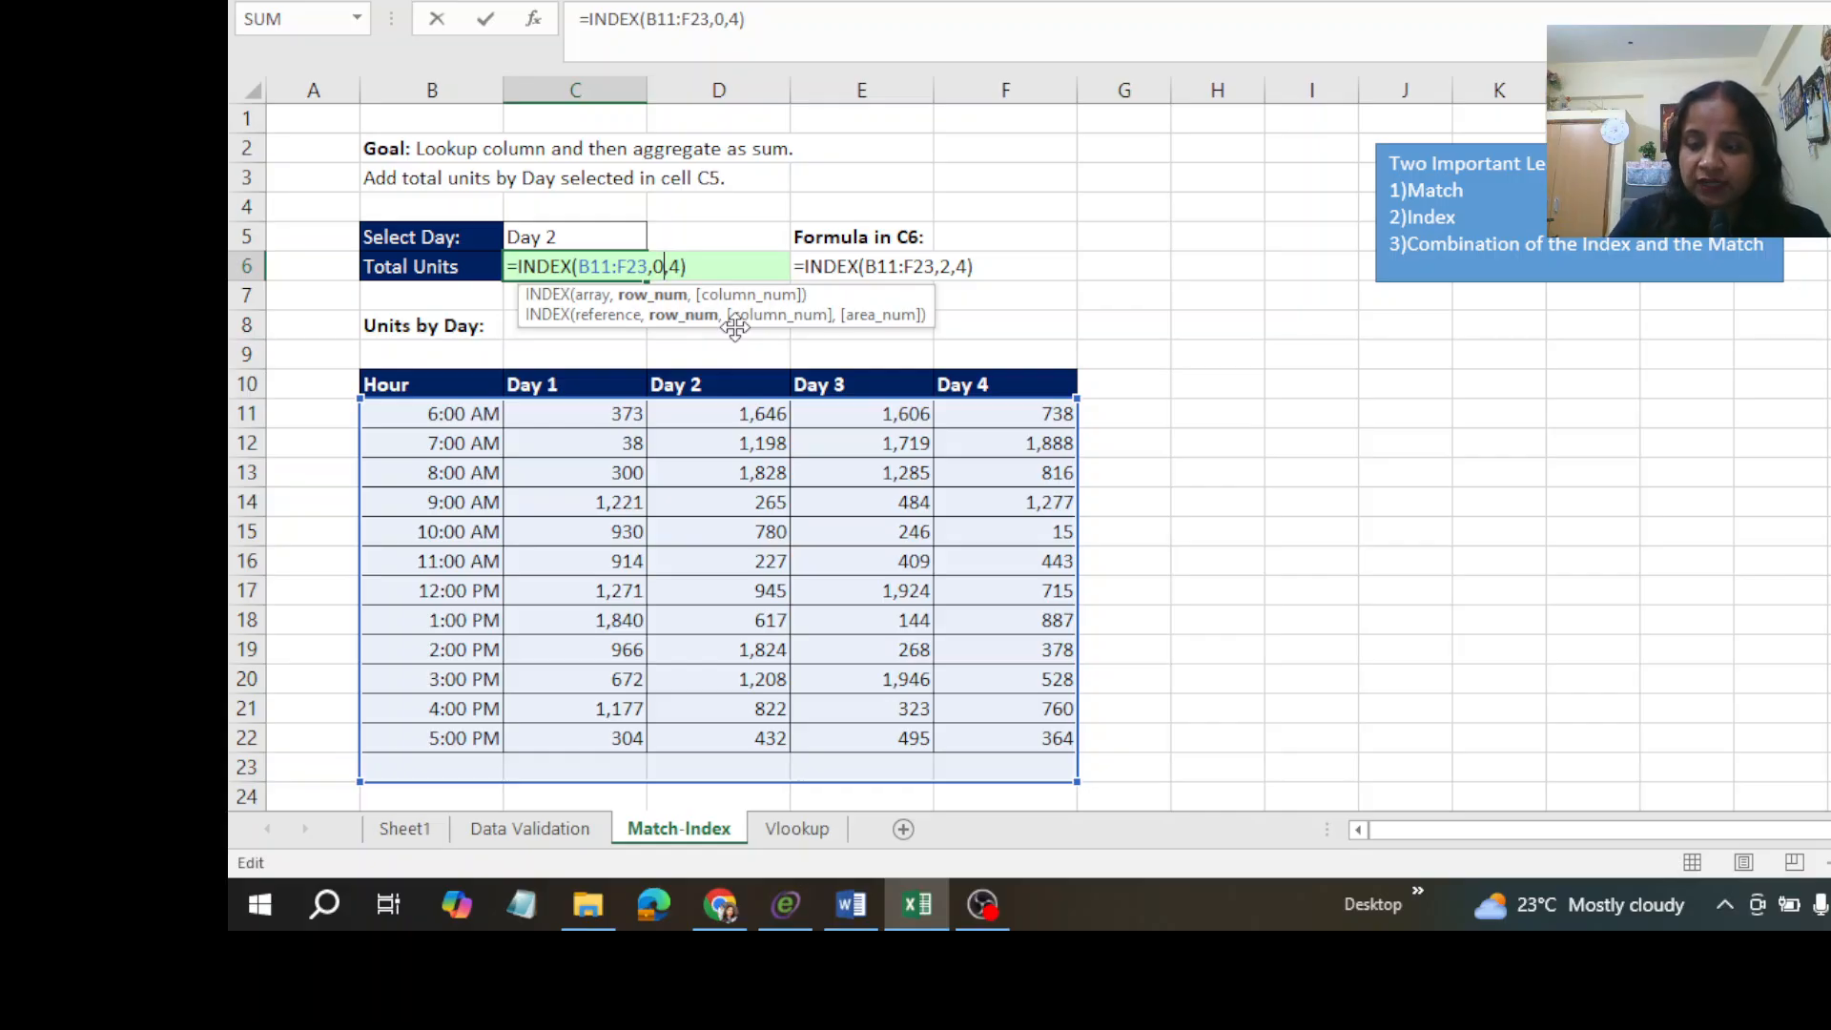
key("ctrl+Return")
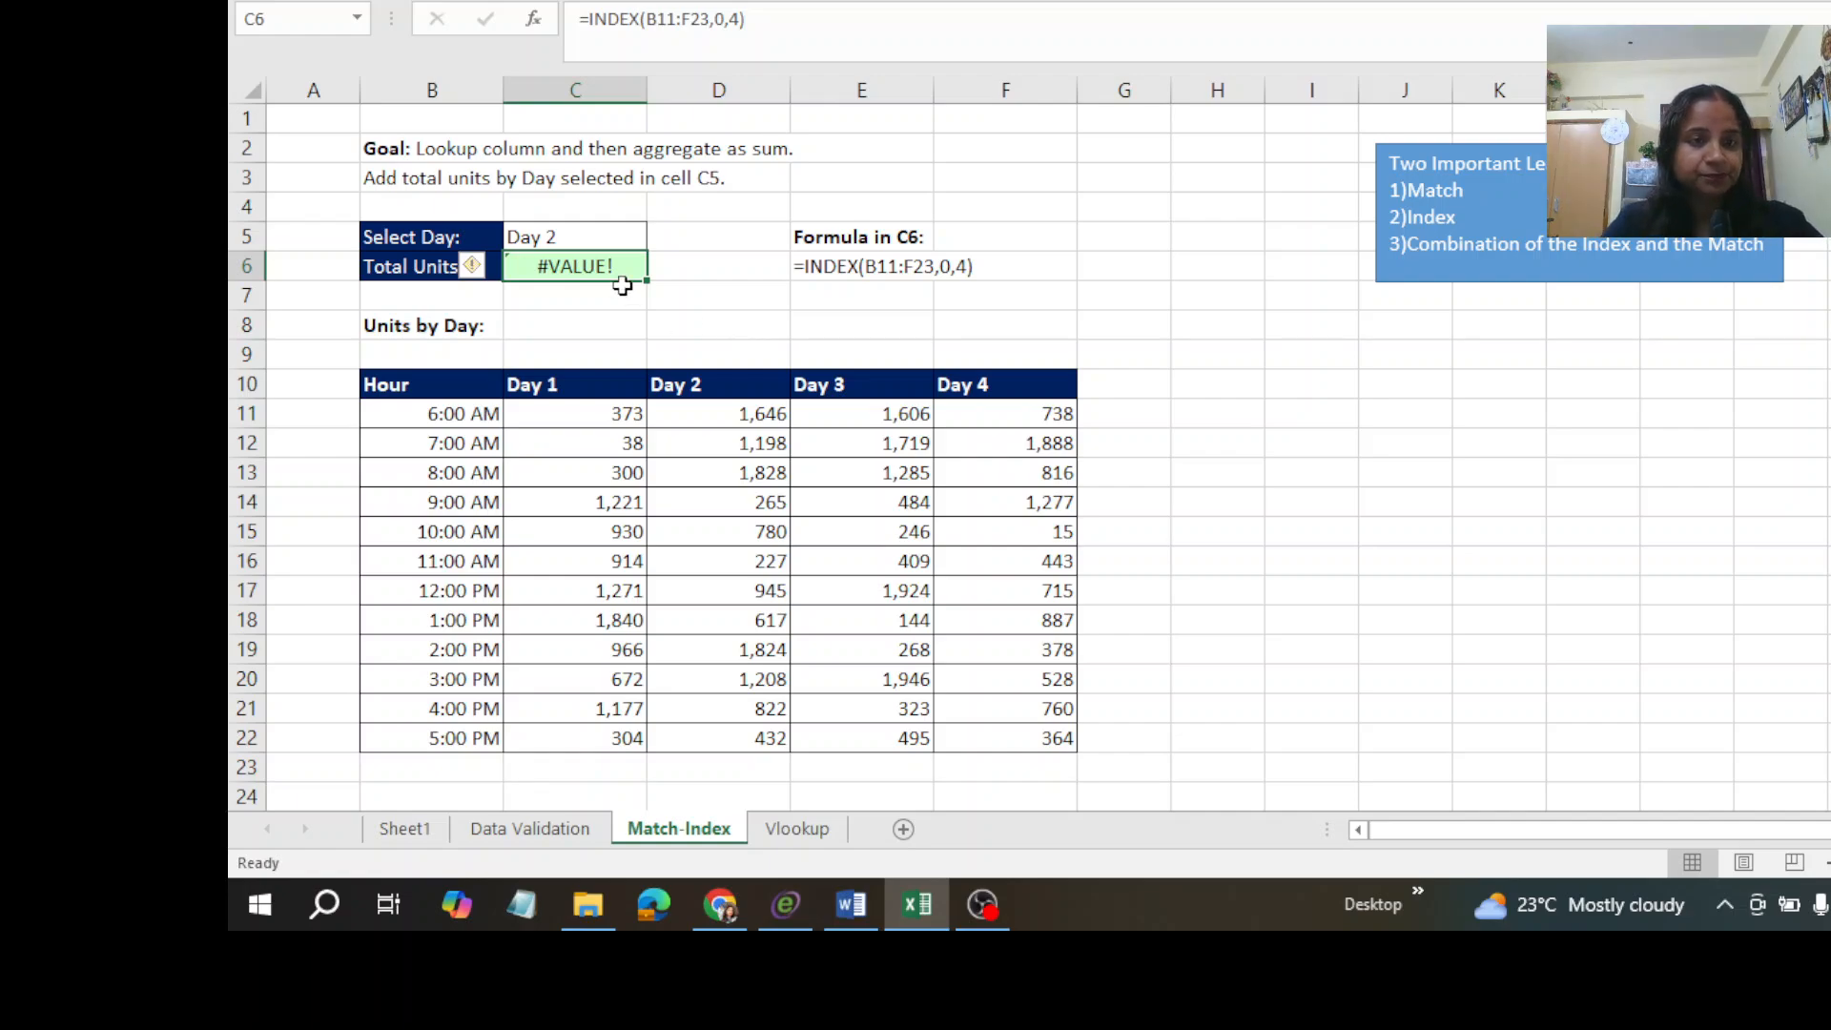
Replace the INDEX formula in C6 with a MATCH of C5 against the day headers C10:F10, using exact match 0.
key("Delete")
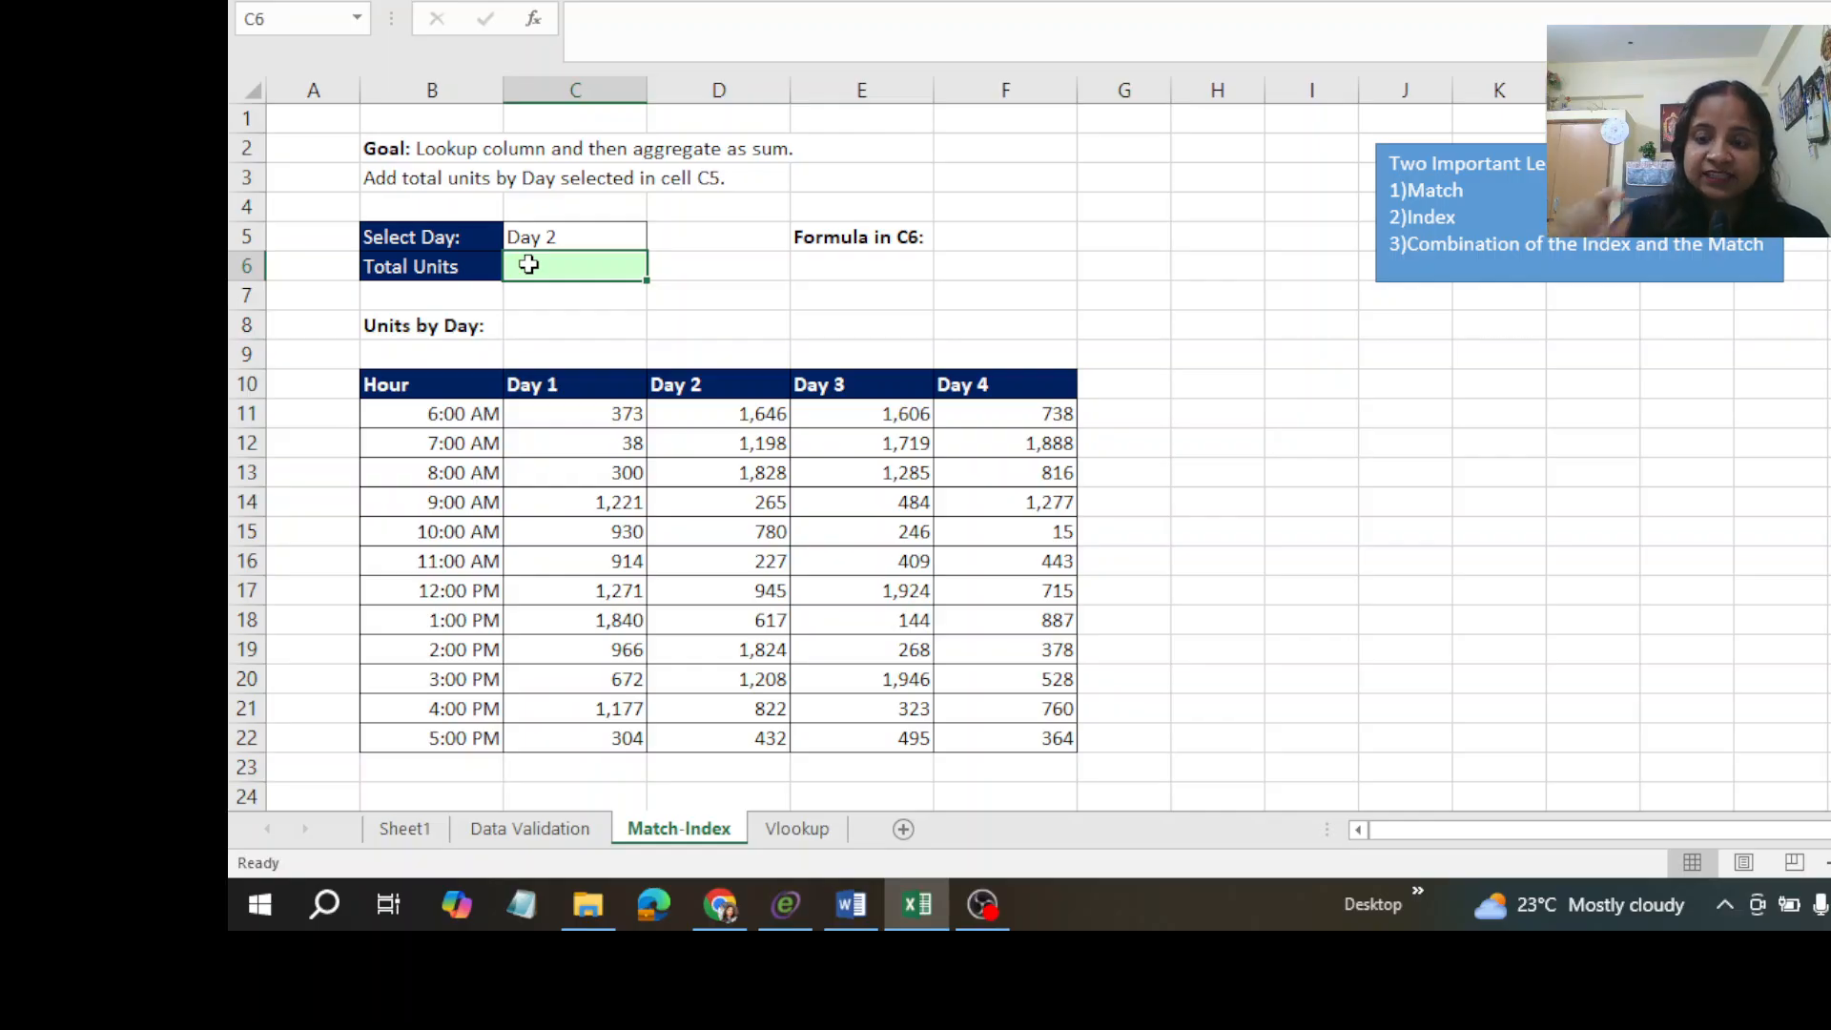
type("=")
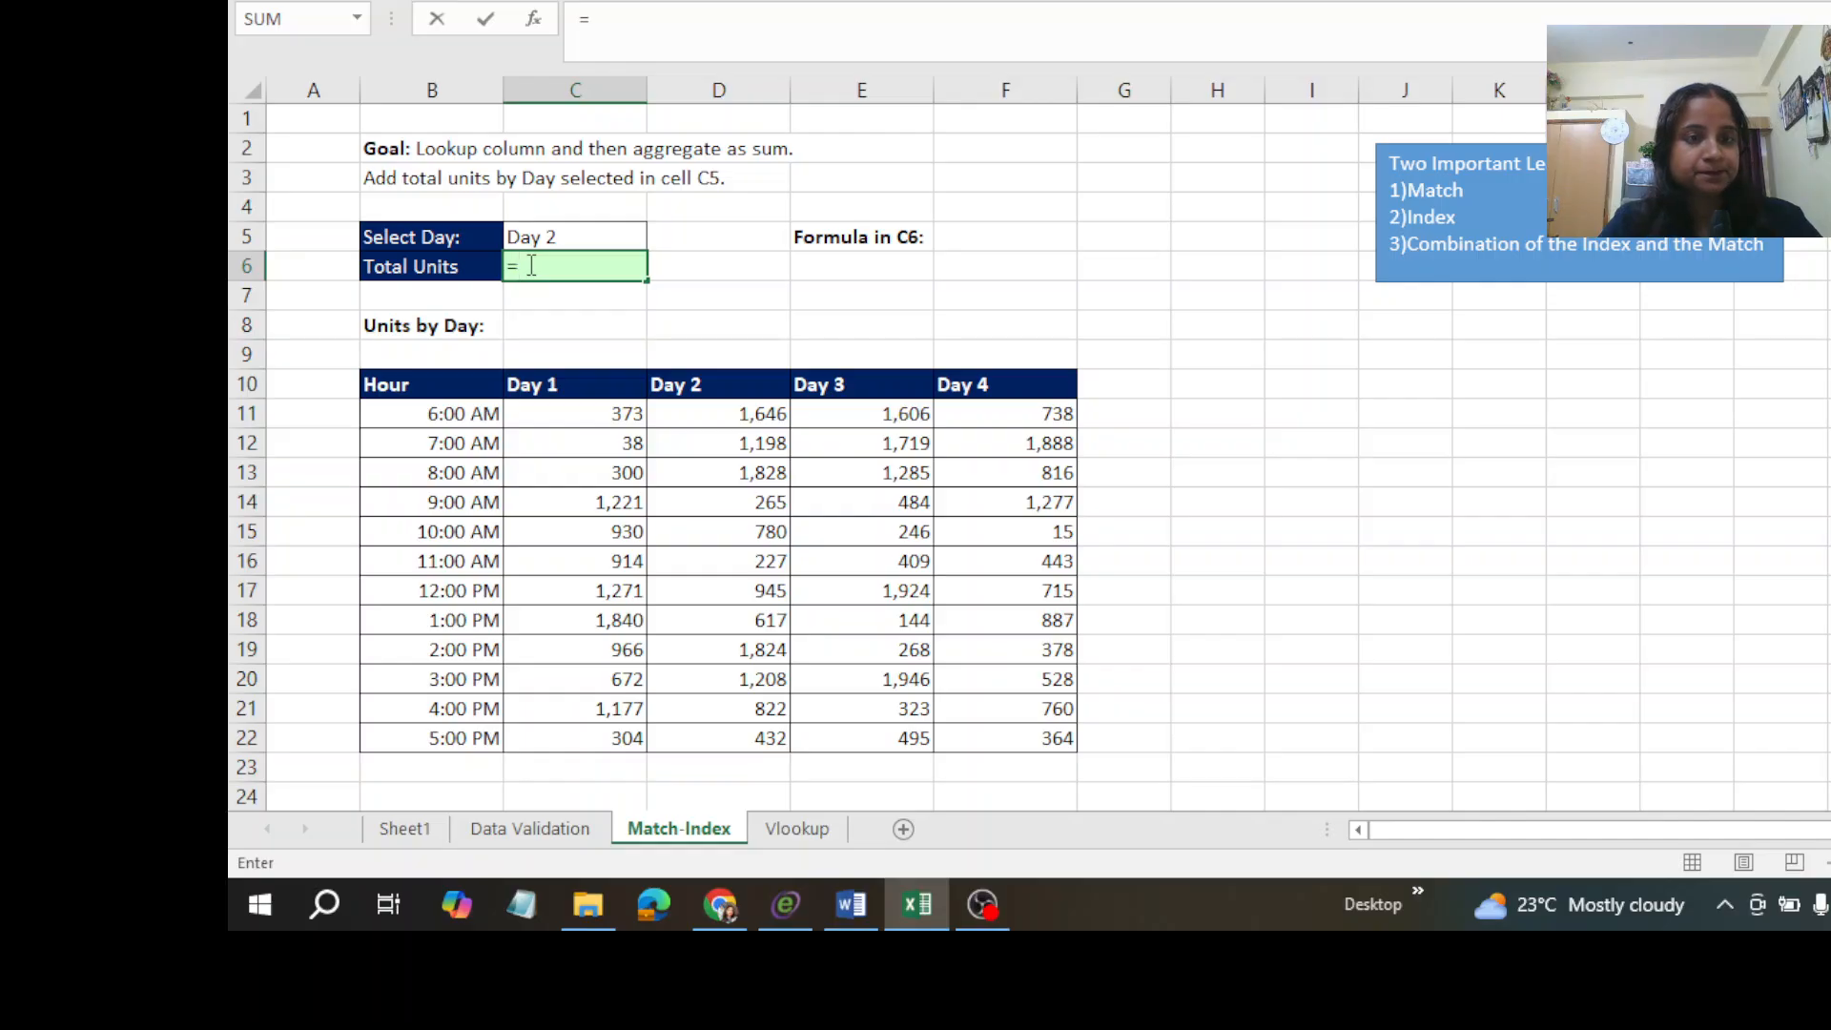
type("MATCH")
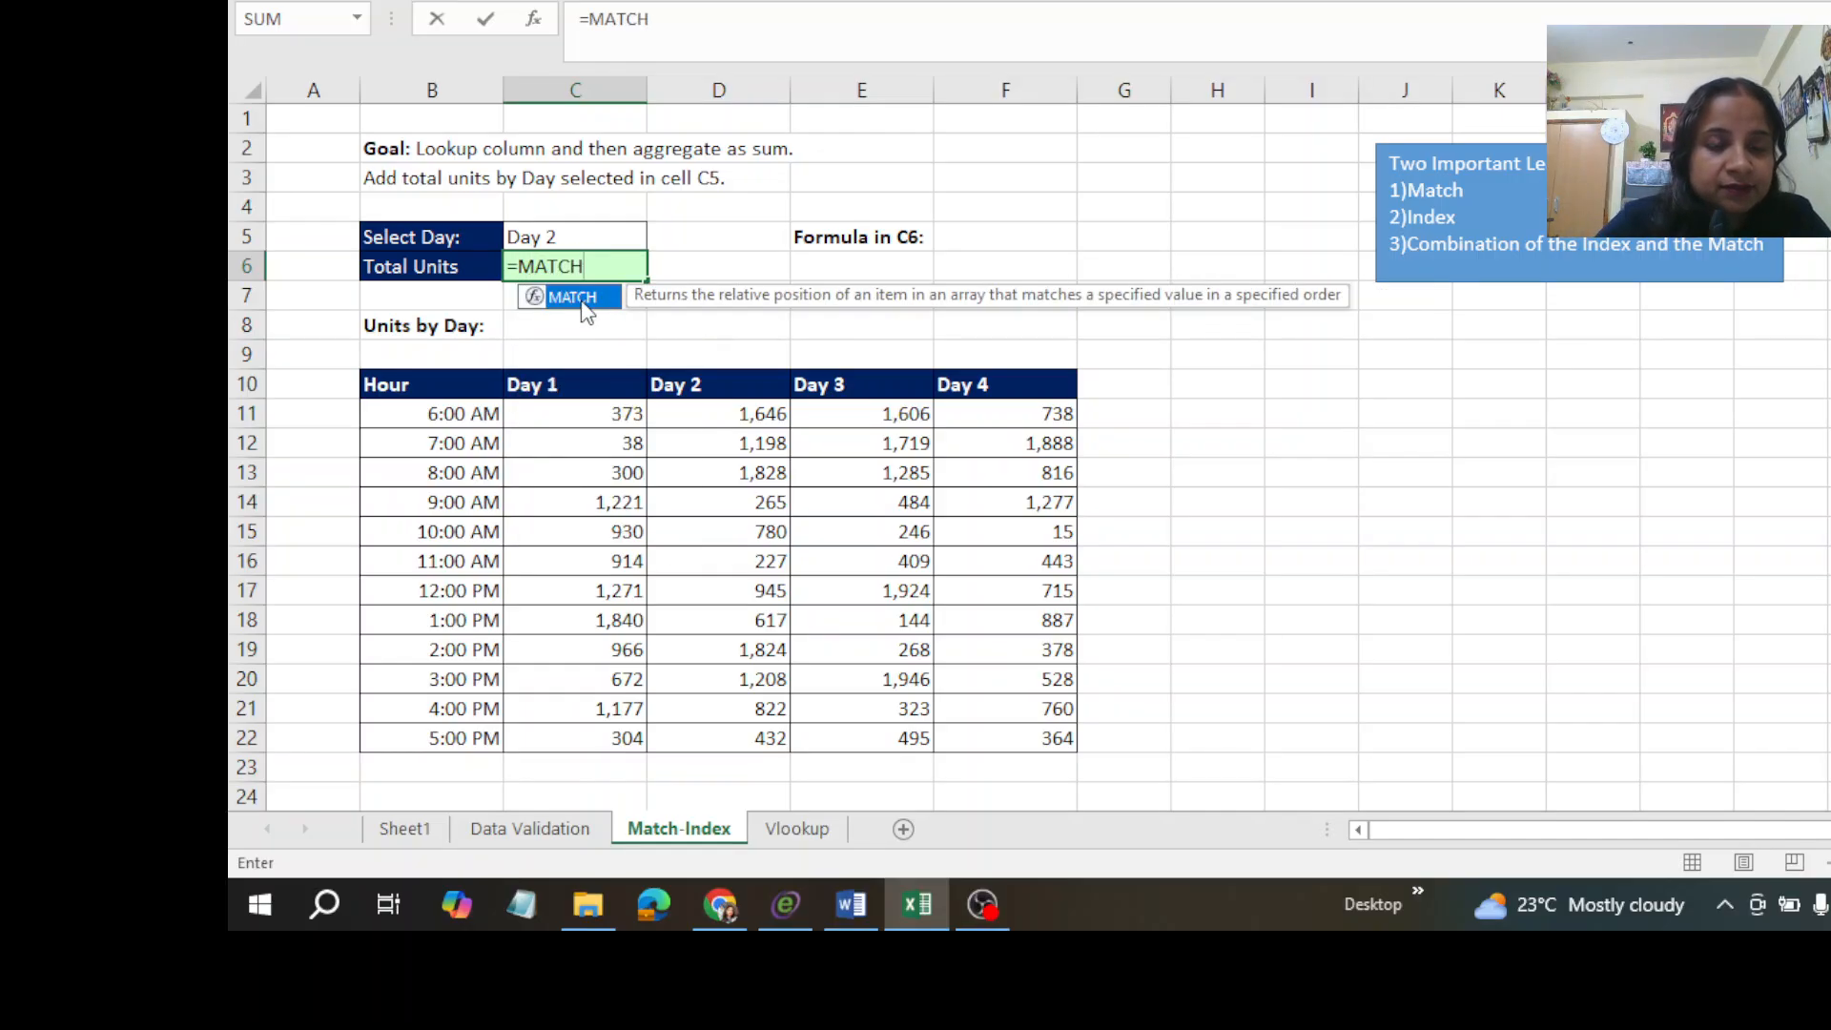
type("(")
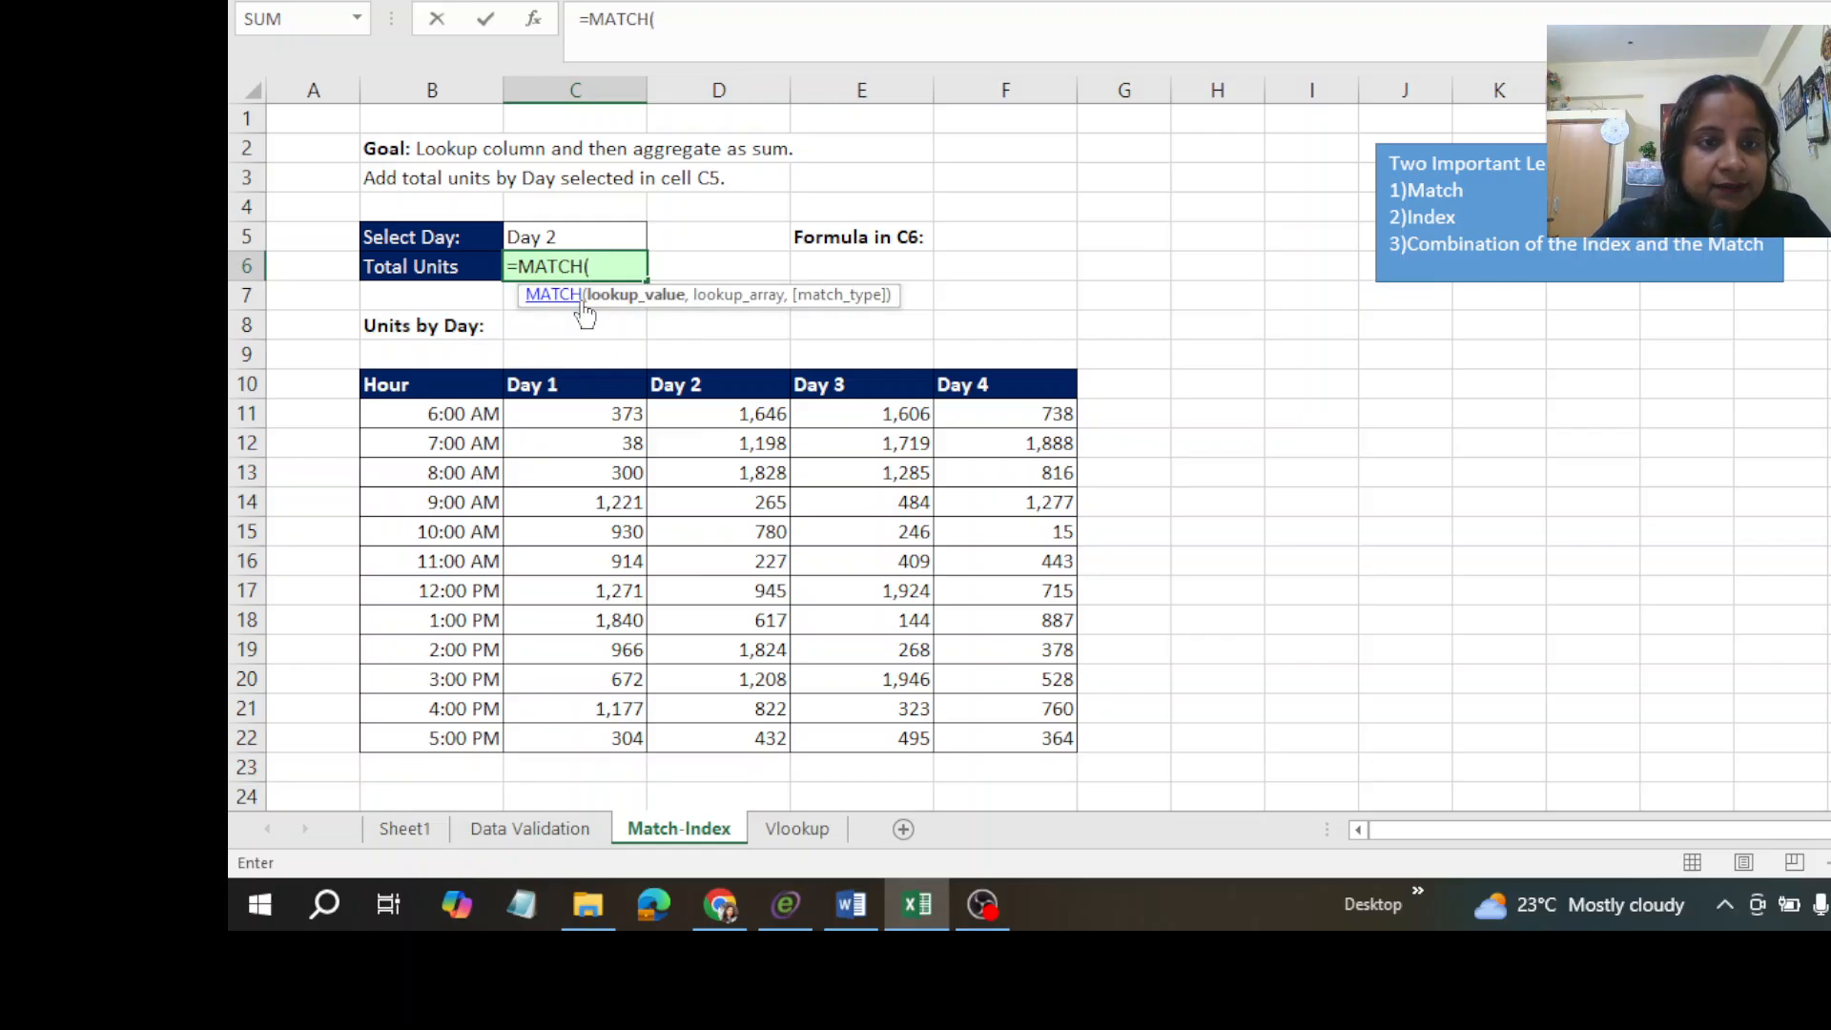
left_click(556, 240)
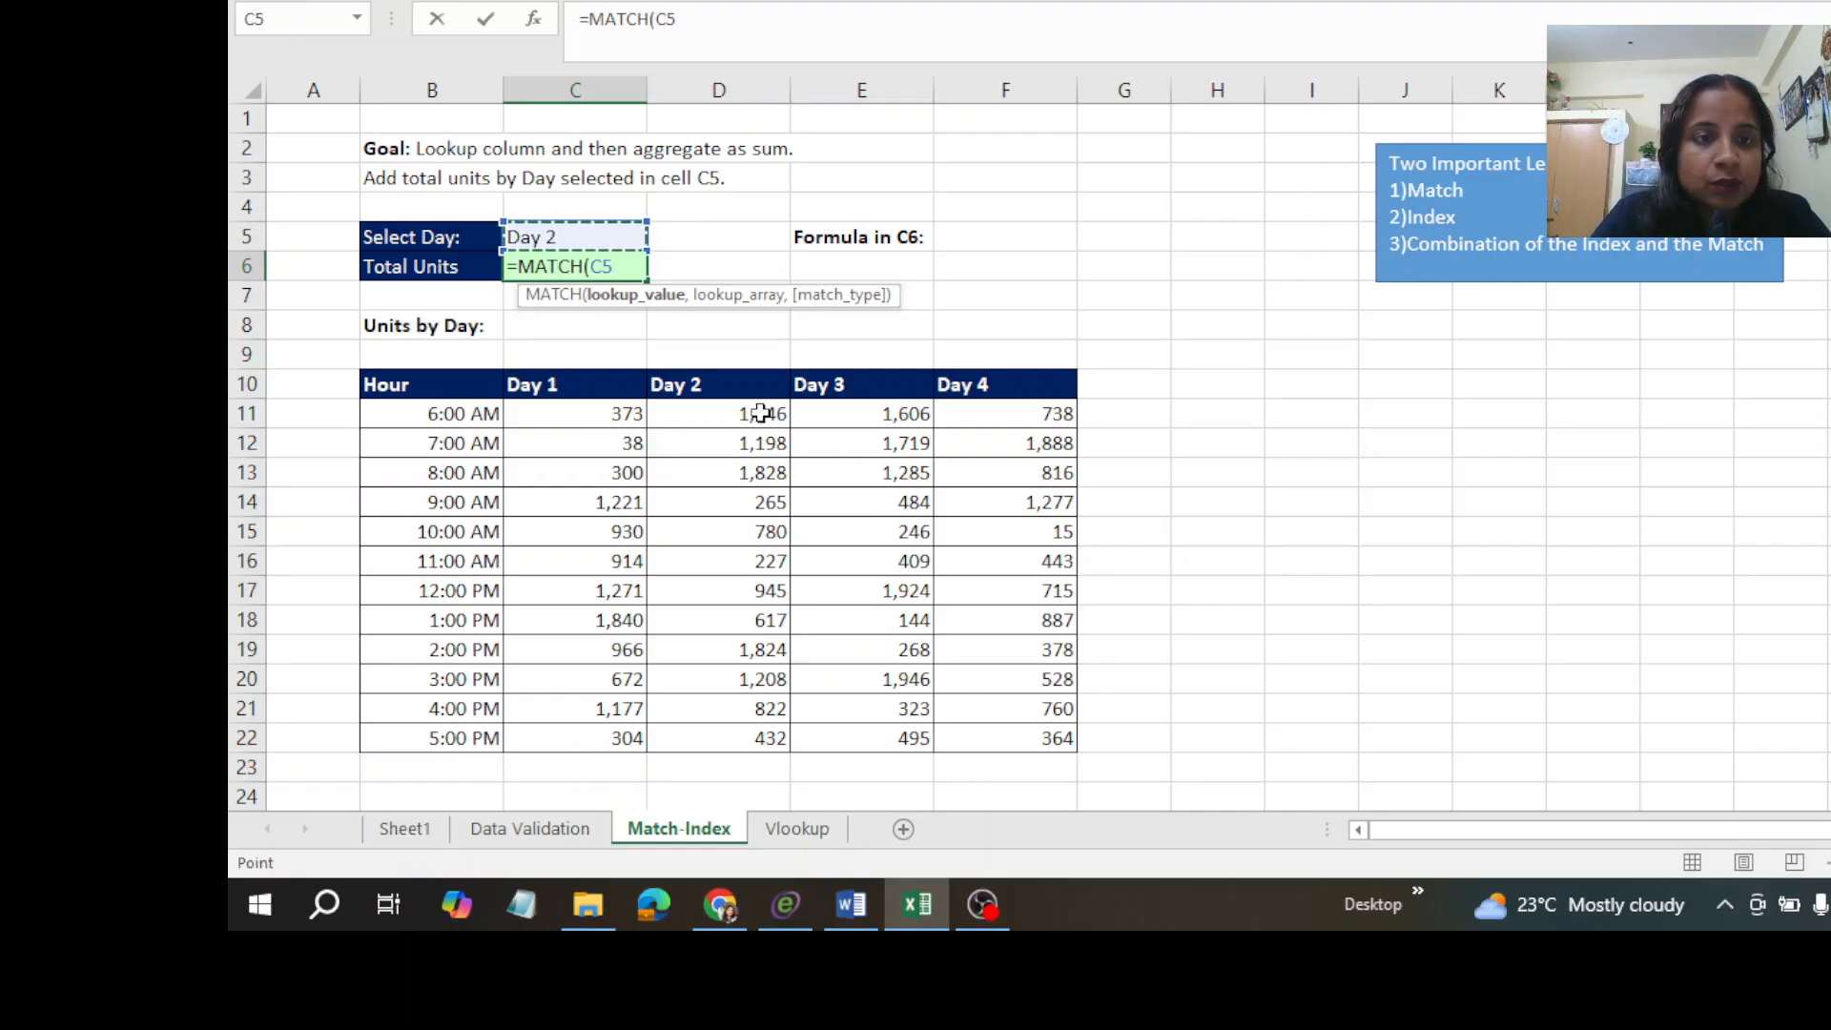
type(",")
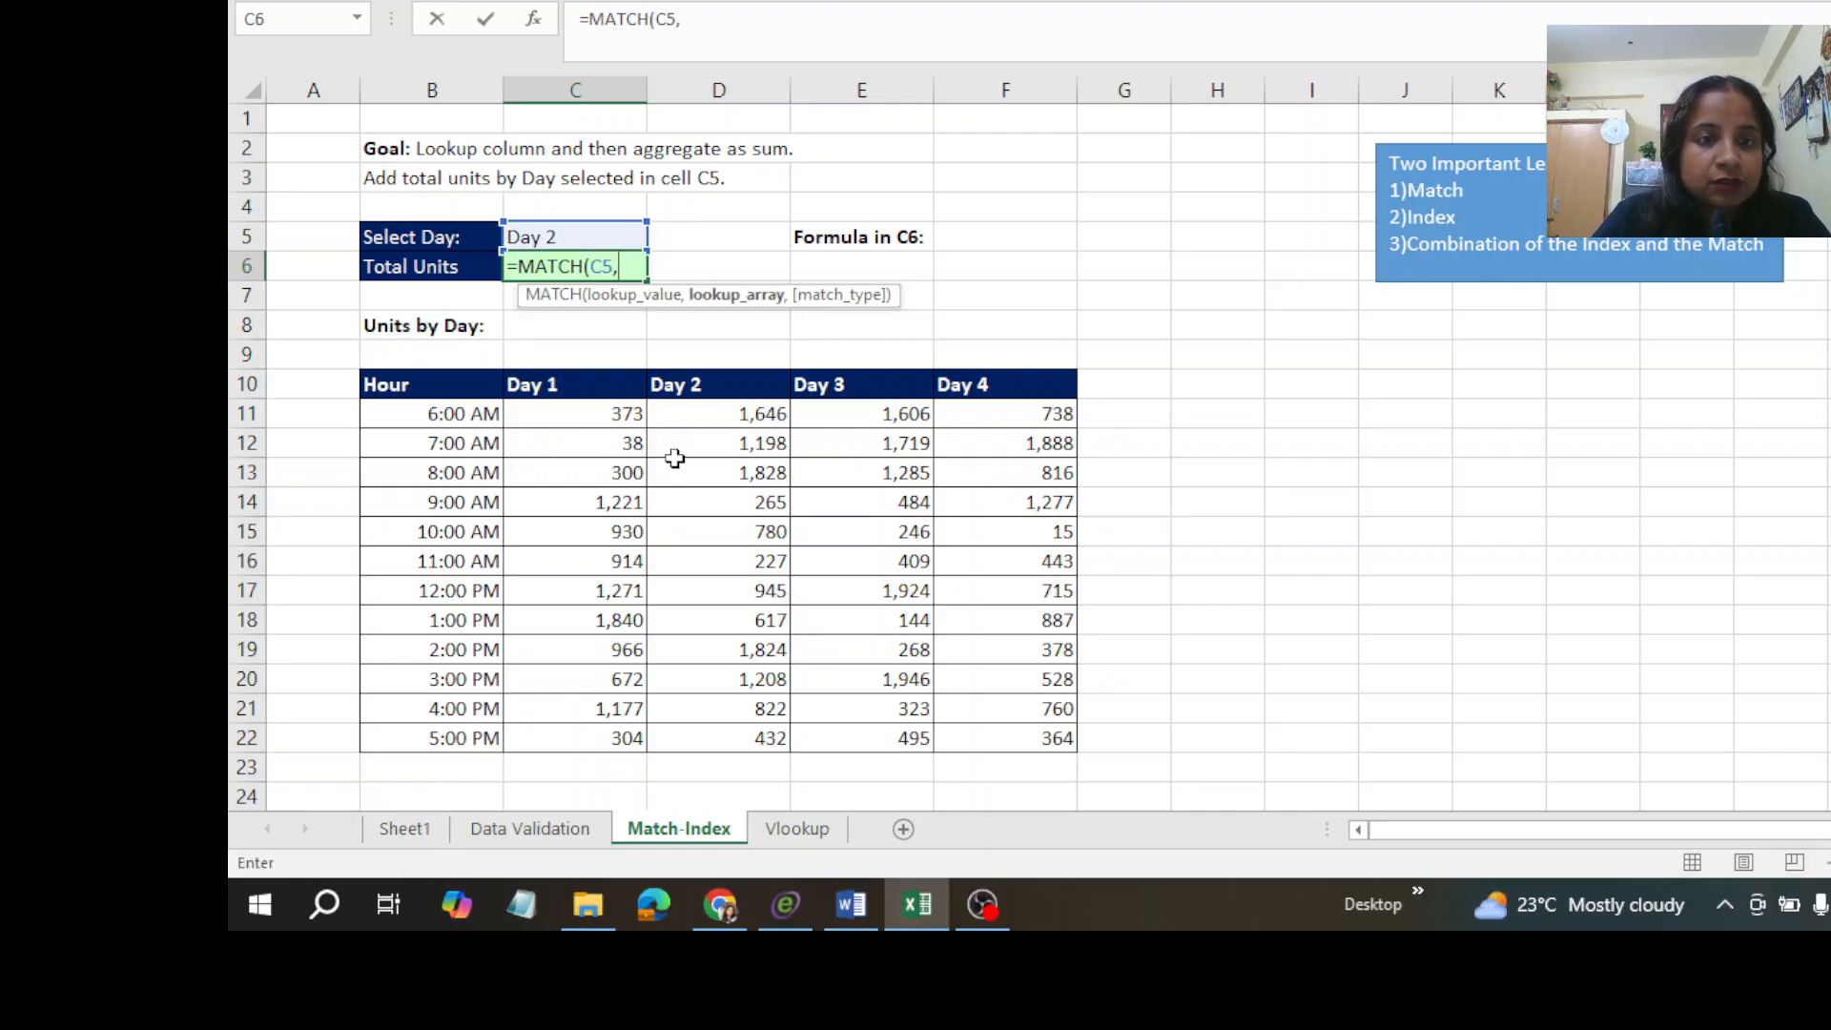
left_click_drag(532, 384, 1006, 381)
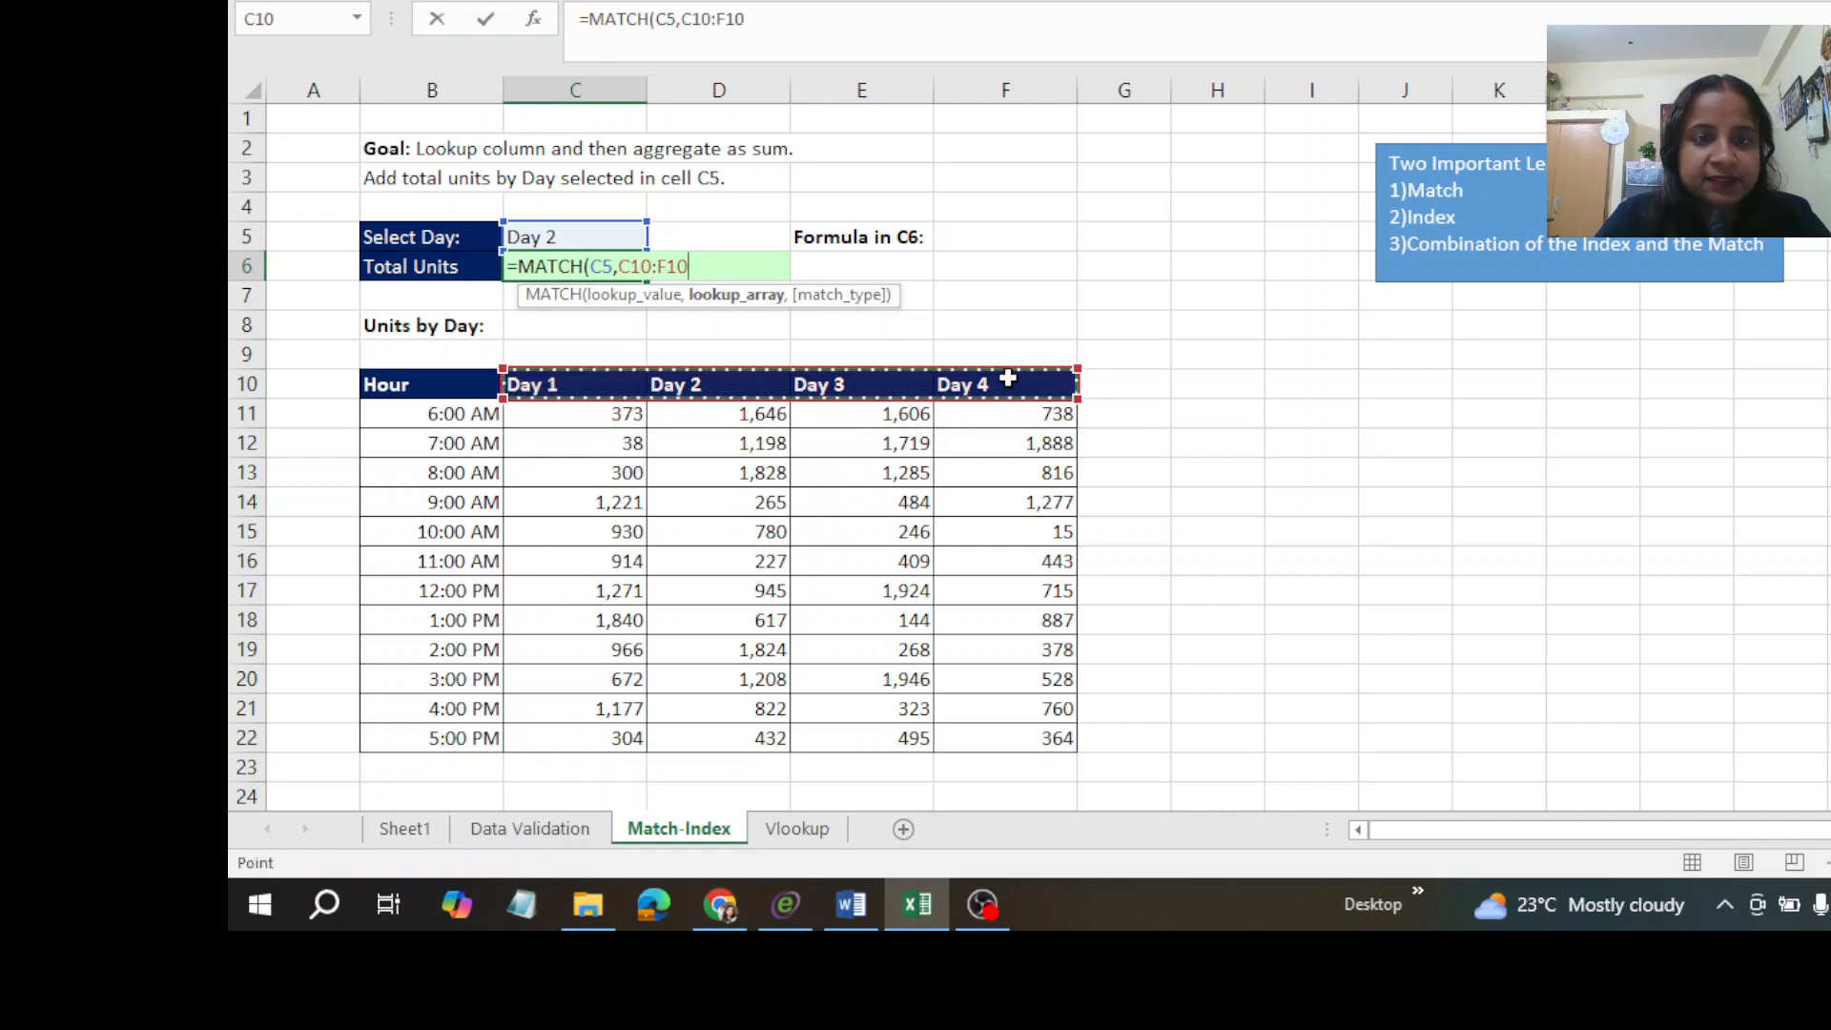
type(",")
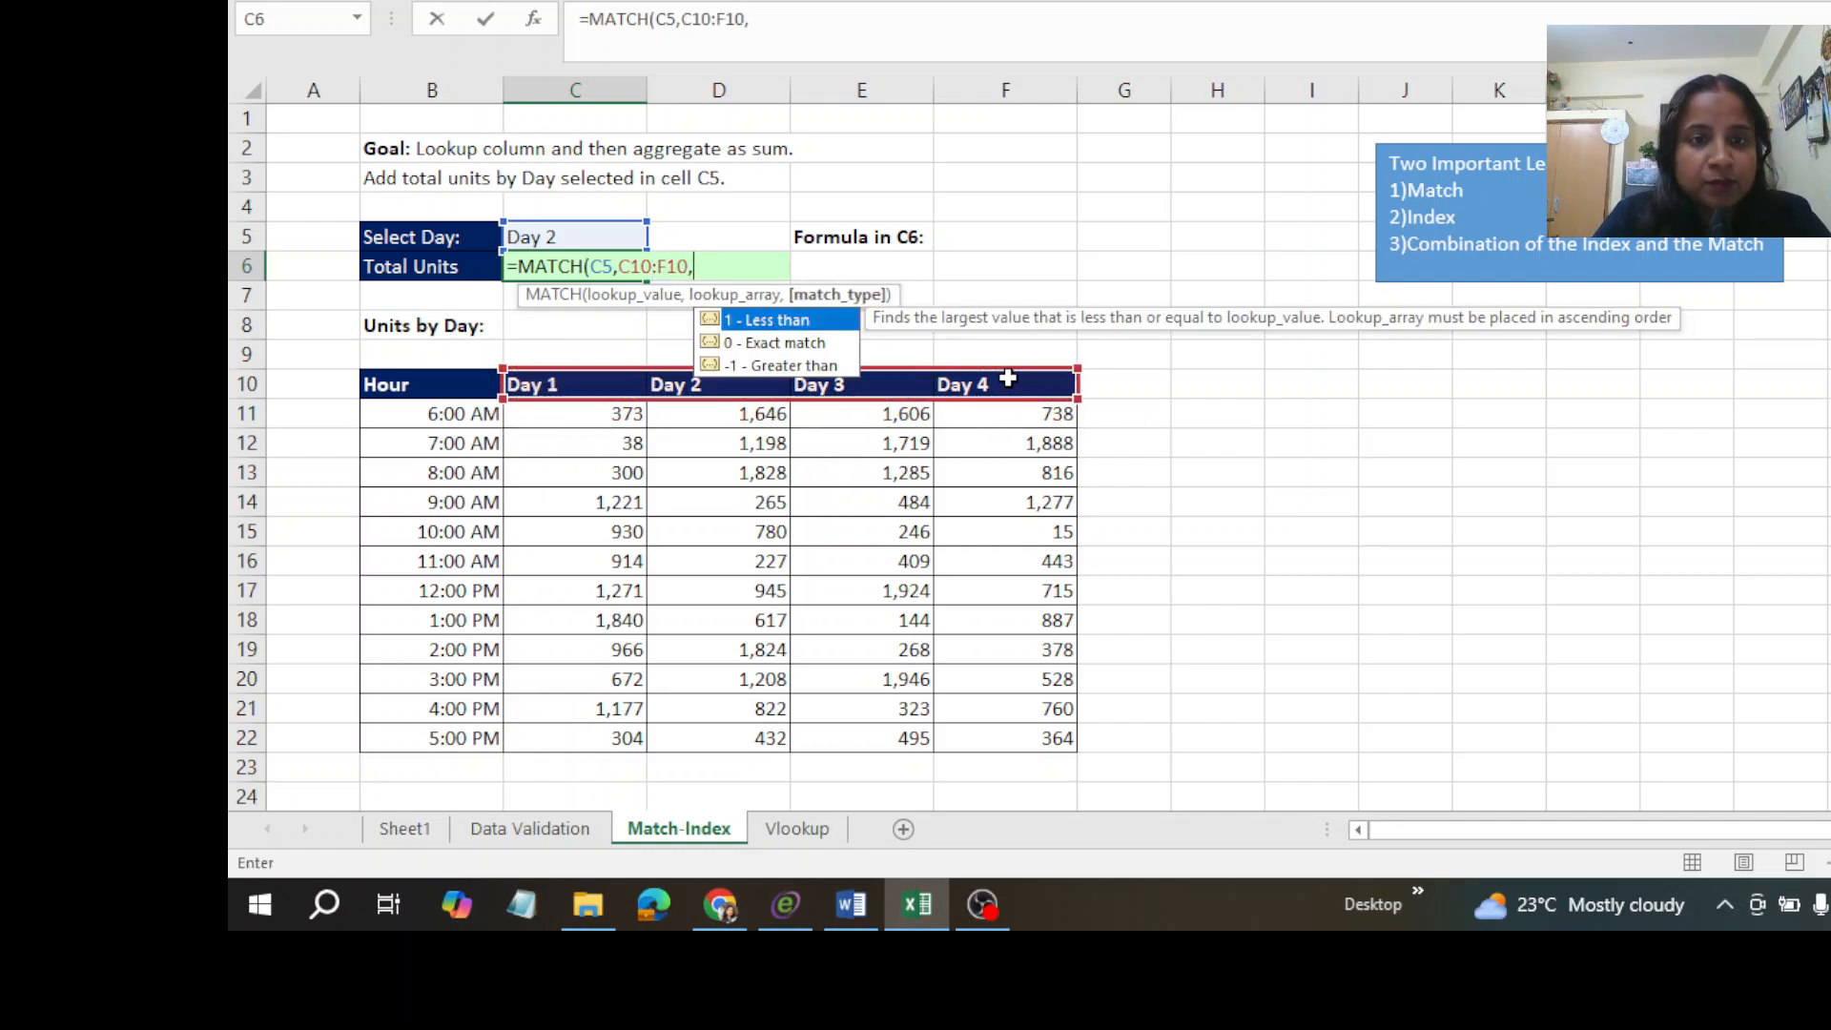
double_click(814, 343)
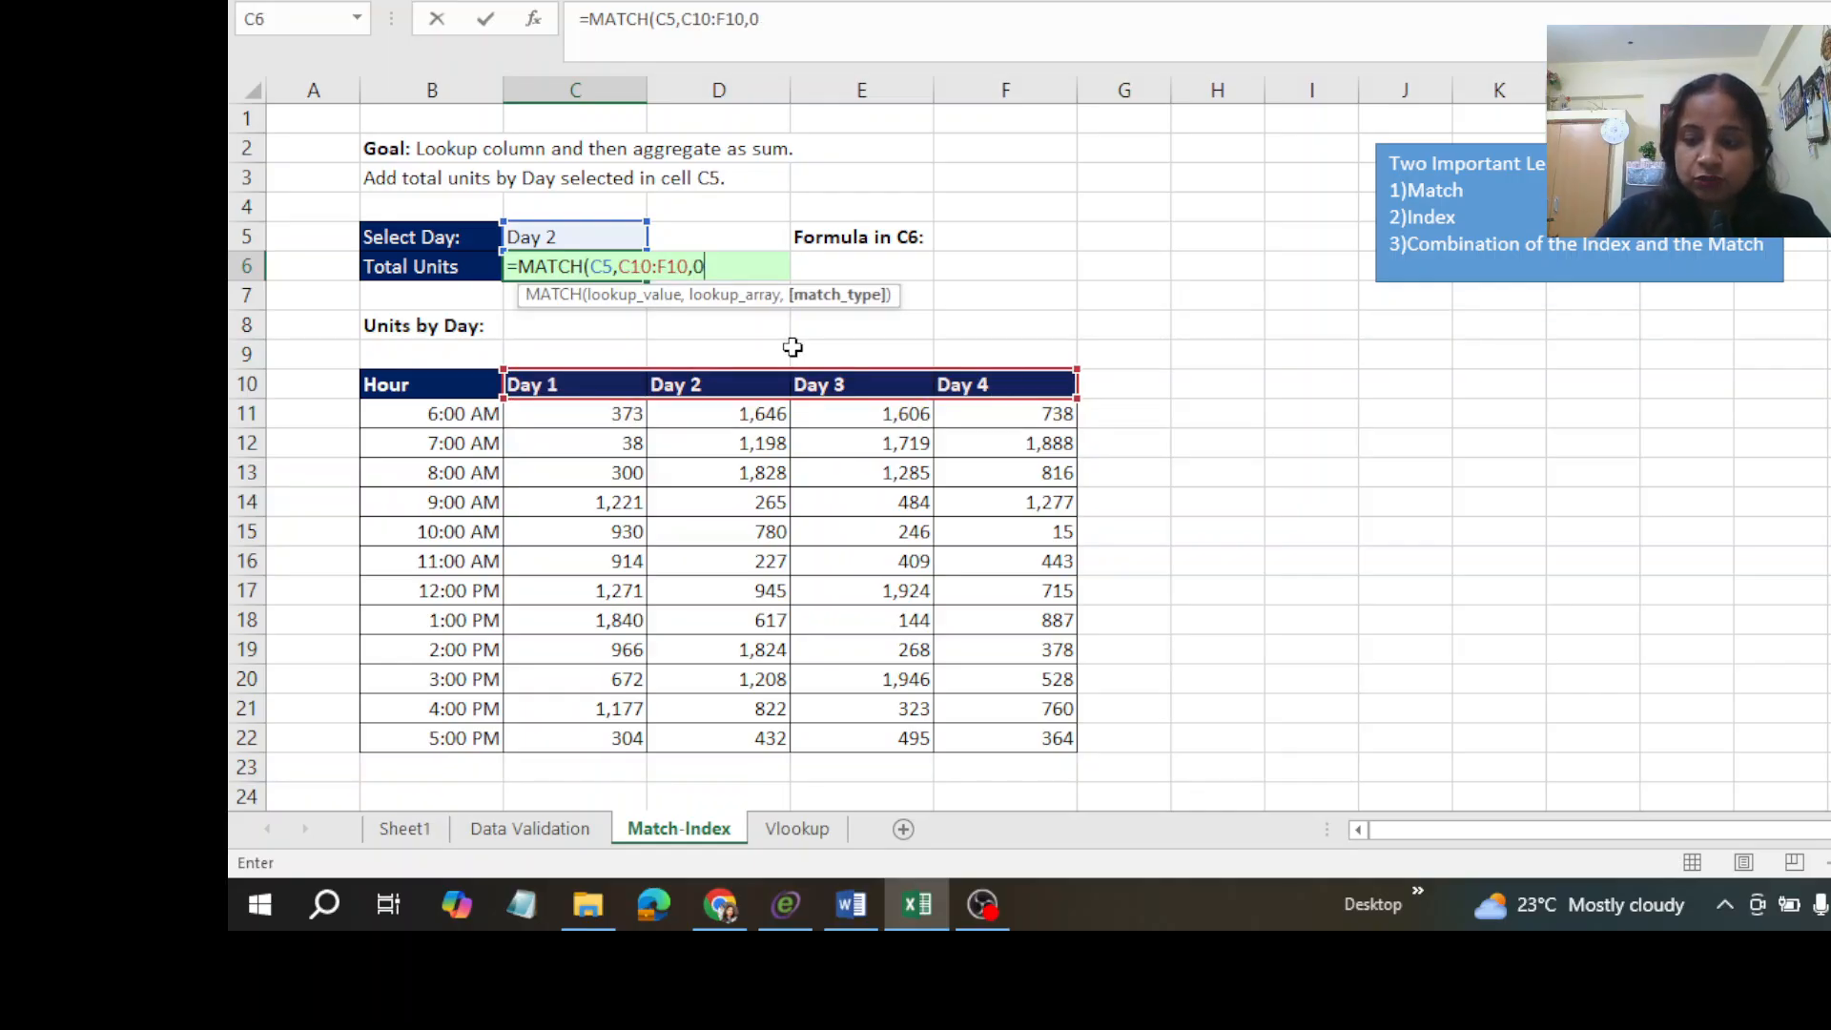
type(")")
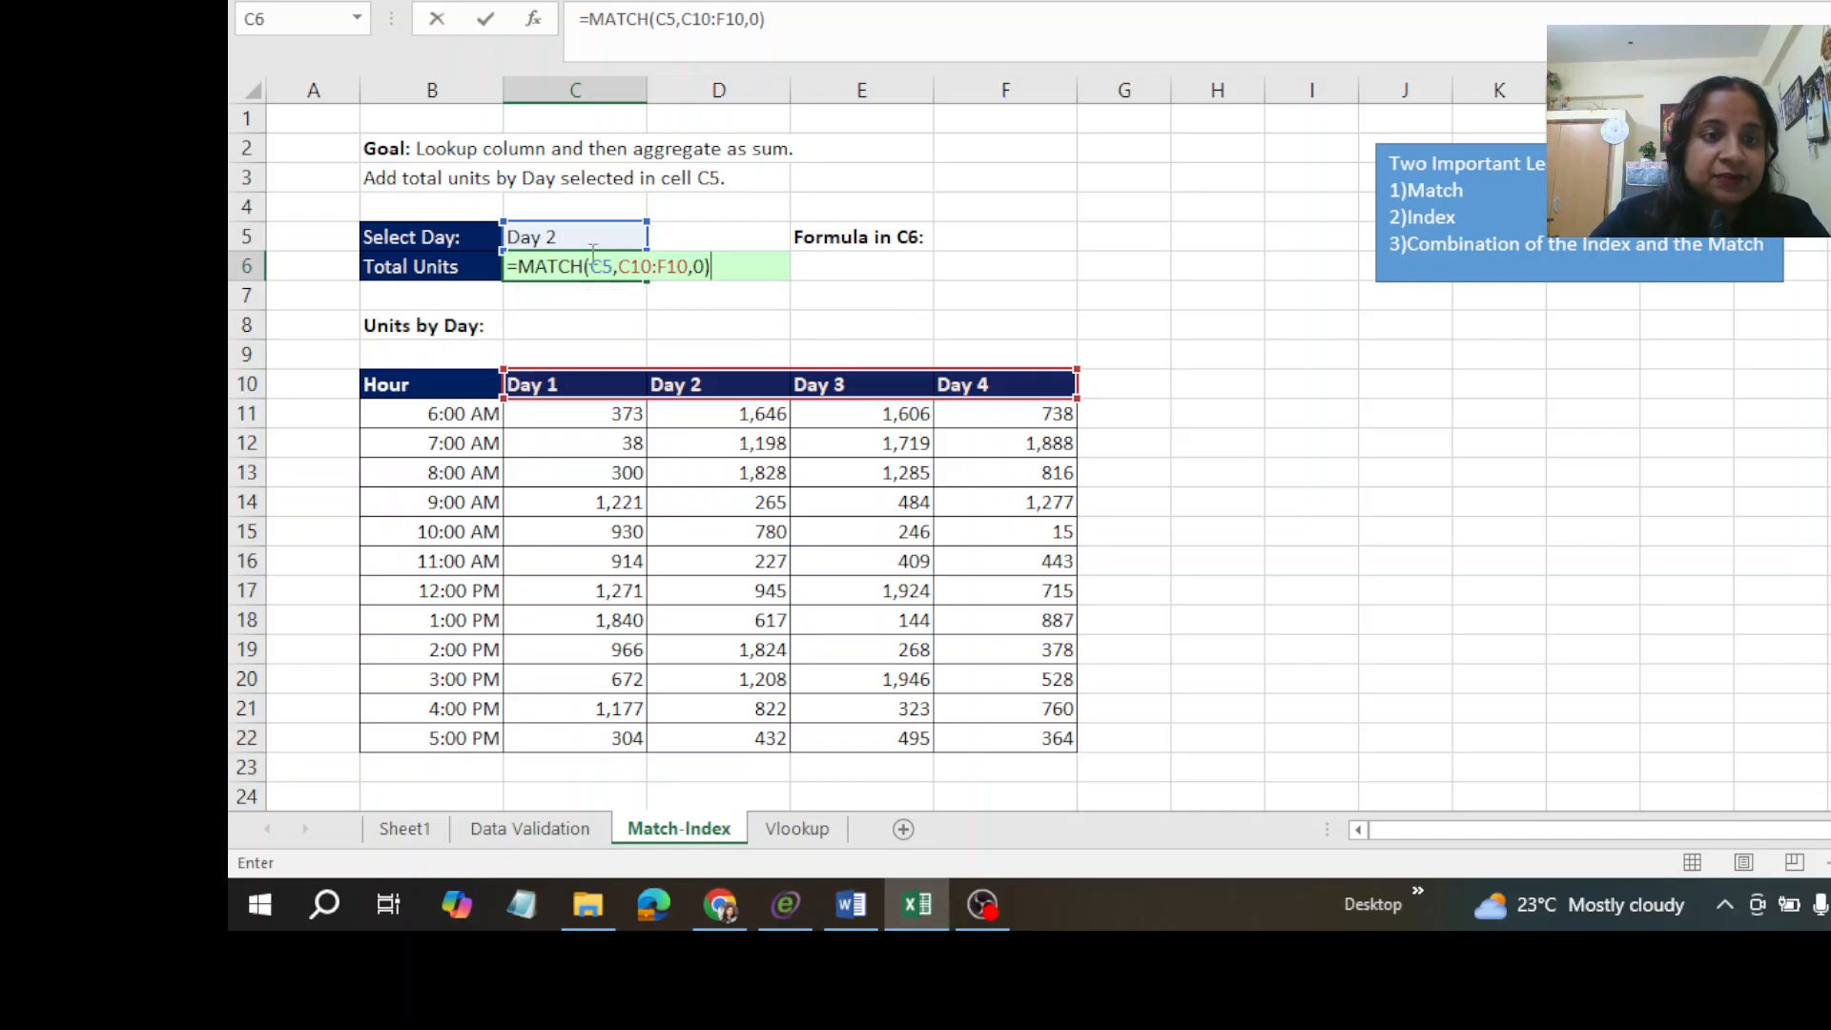
Nest C6's MATCH as the column number of an INDEX formula with array B11:F22 and row number 0.
left_click(518, 267)
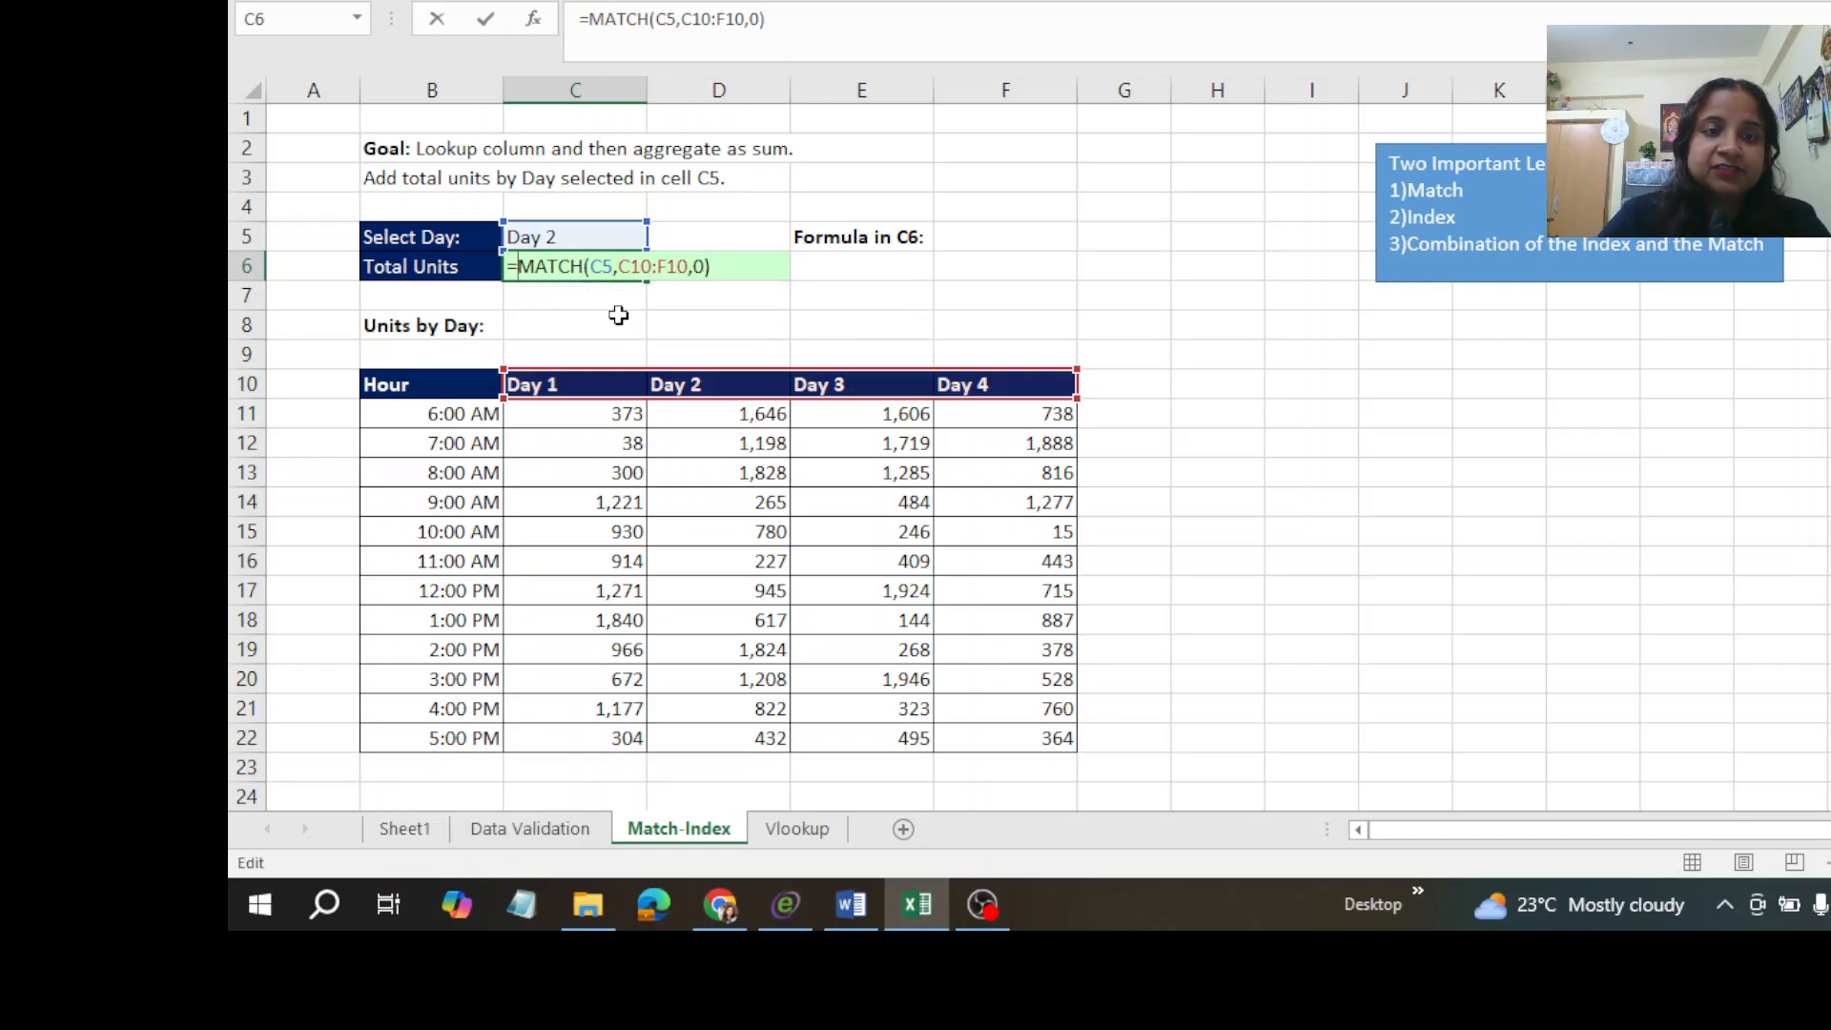
type("In")
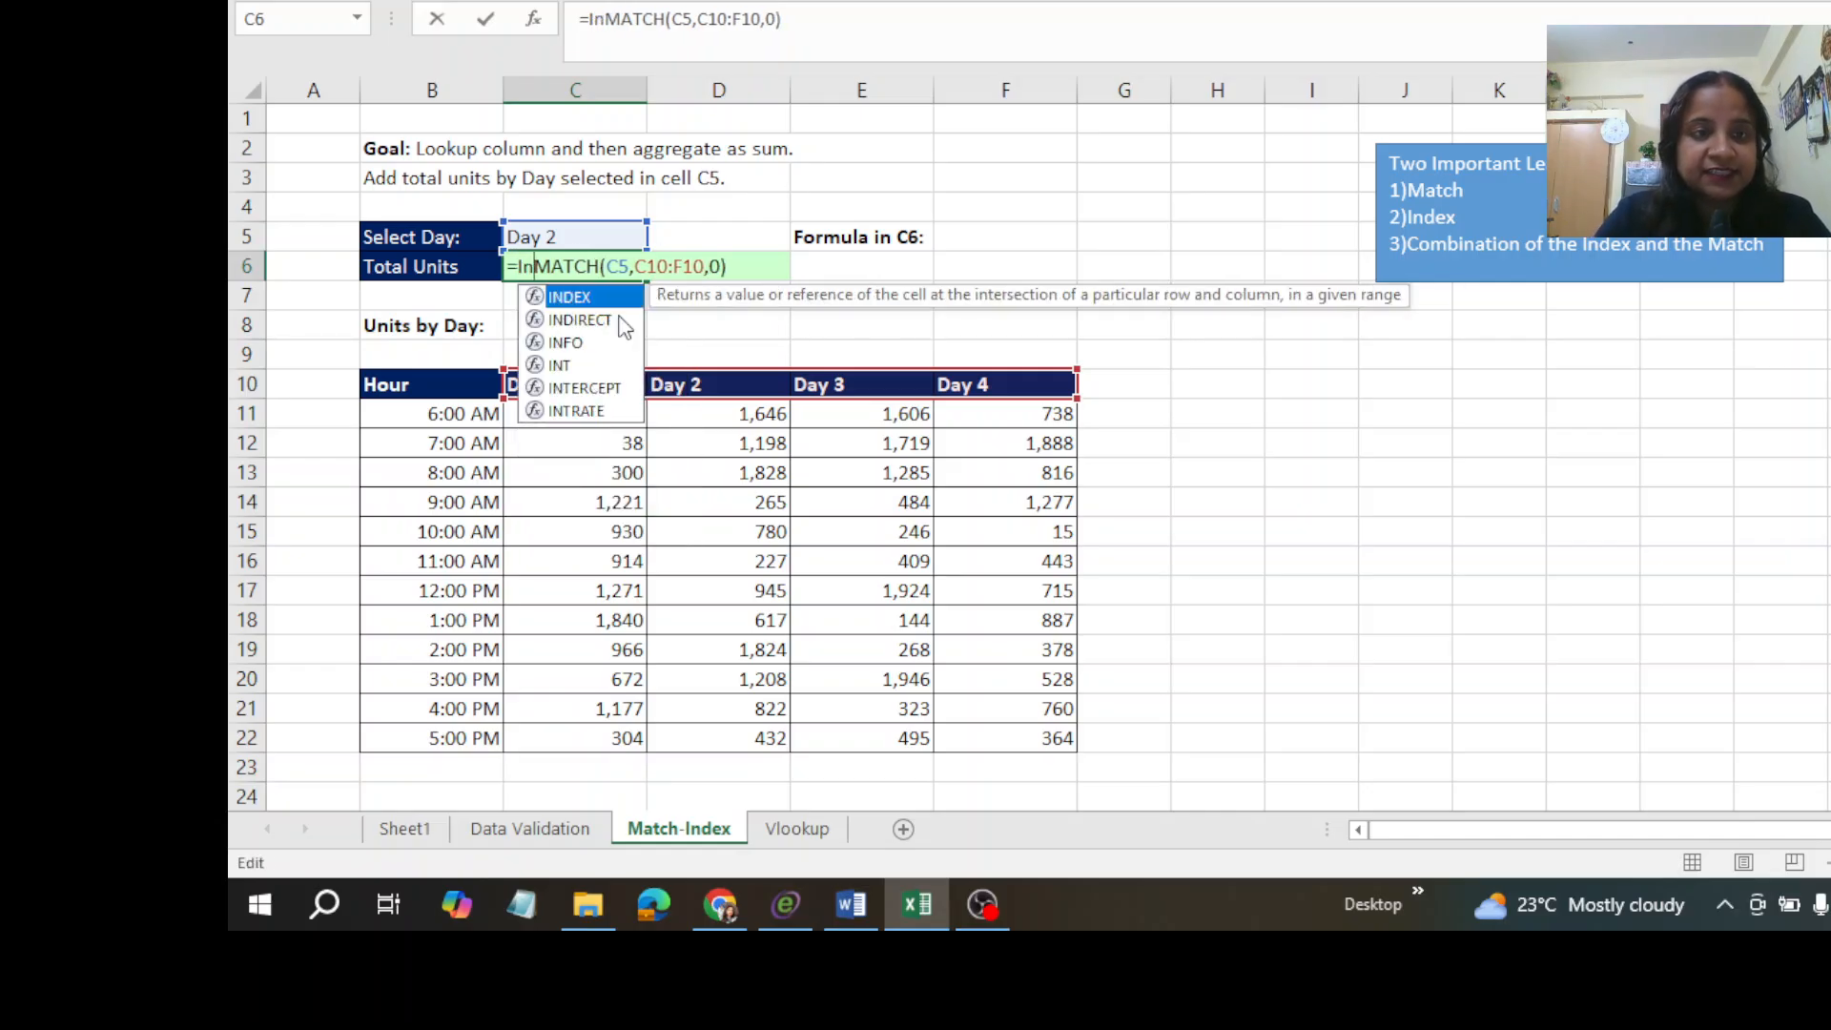
double_click(562, 299)
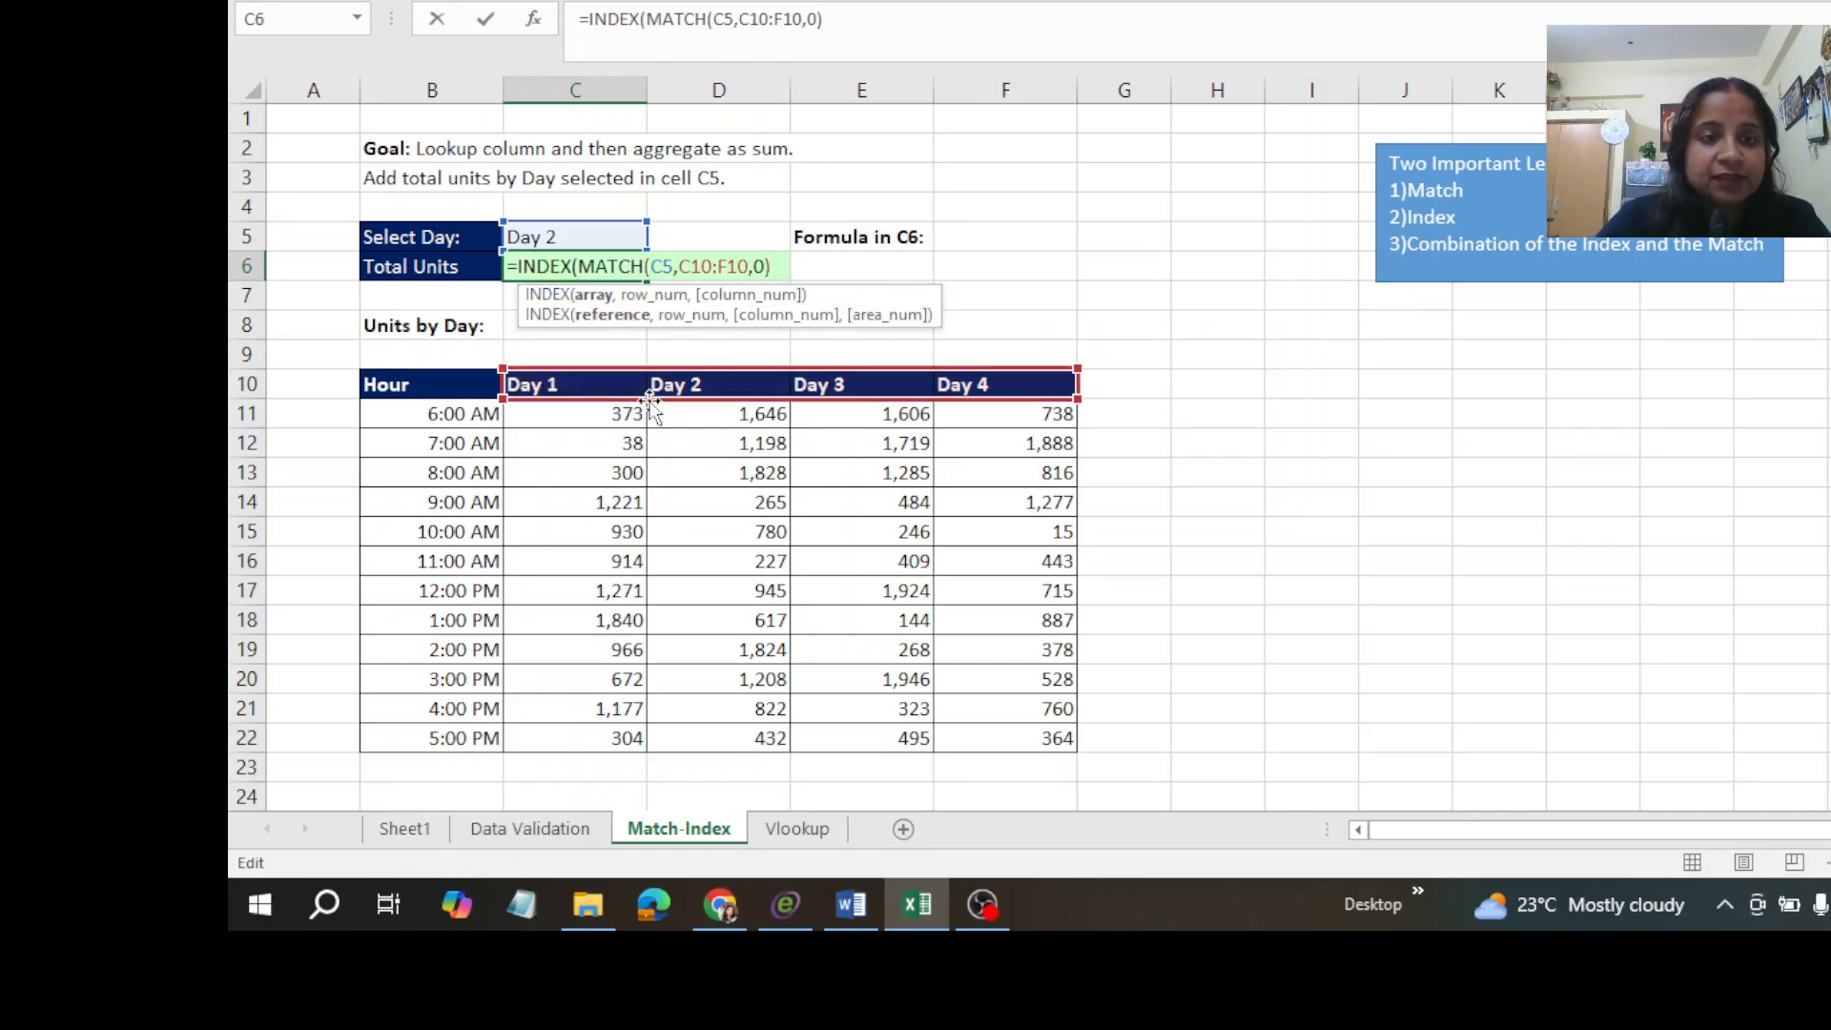
left_click_drag(421, 413, 1041, 747)
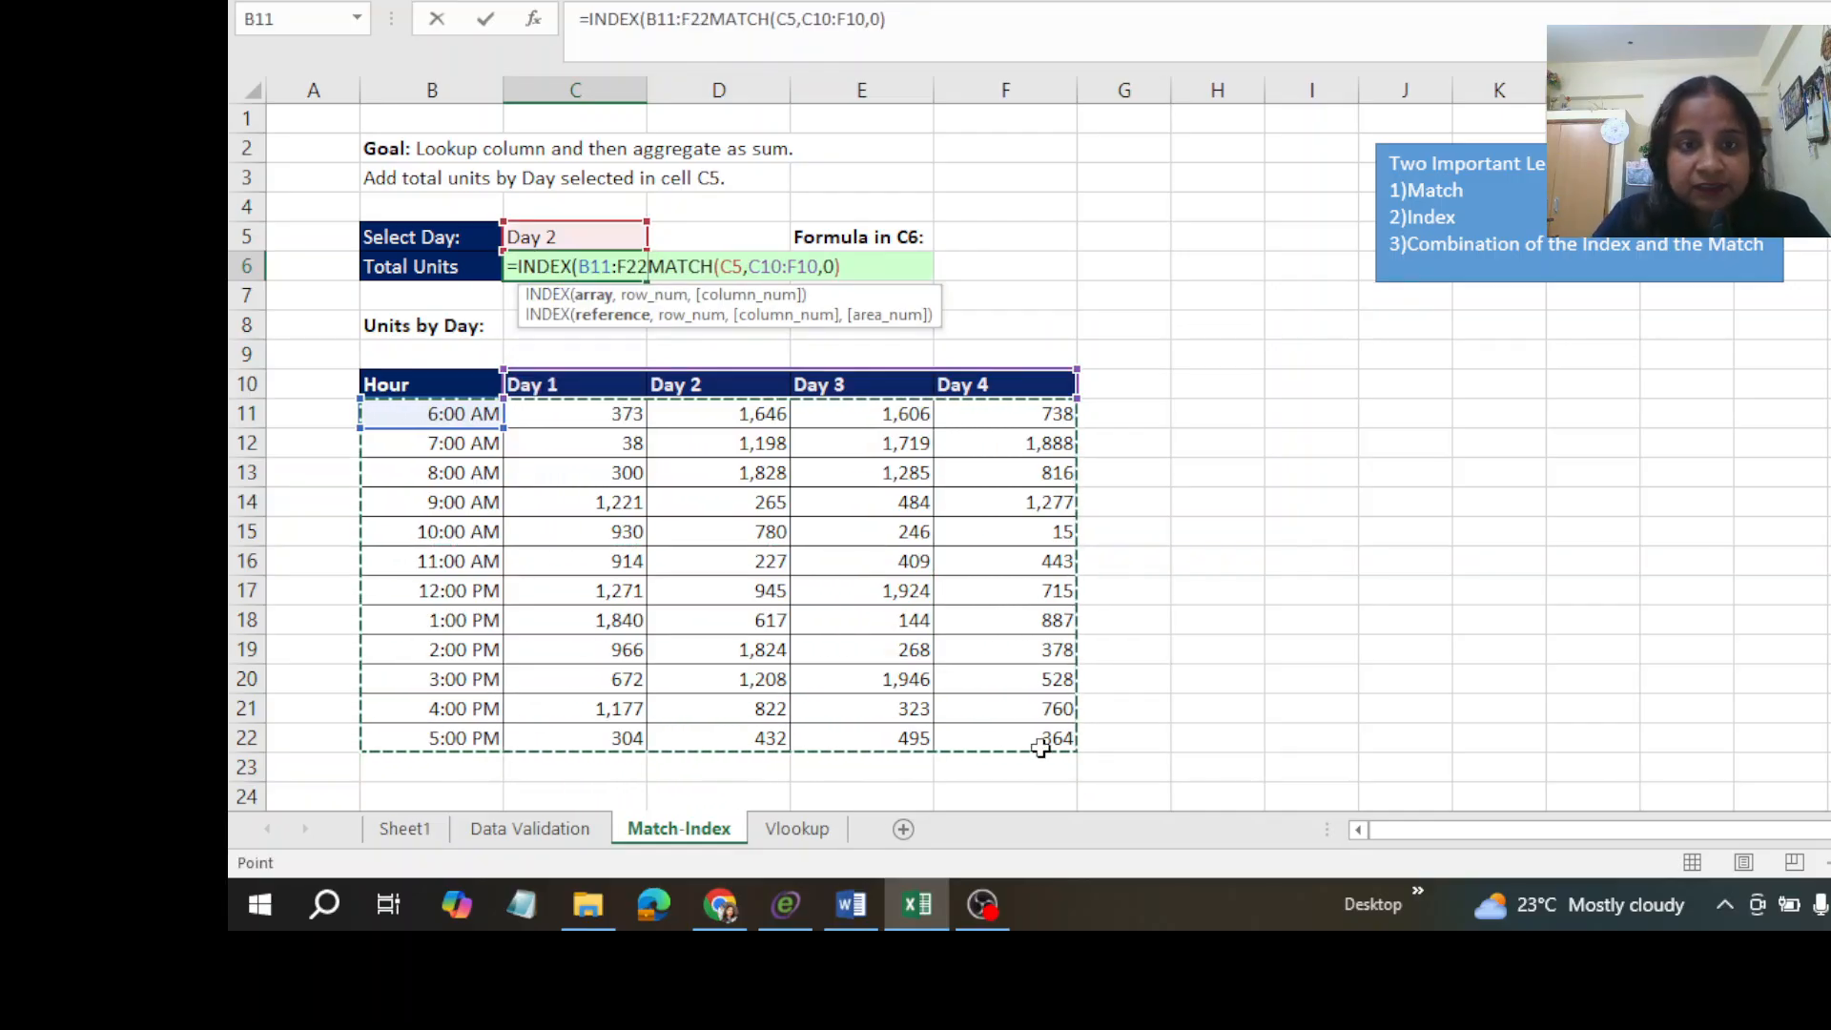
type(",")
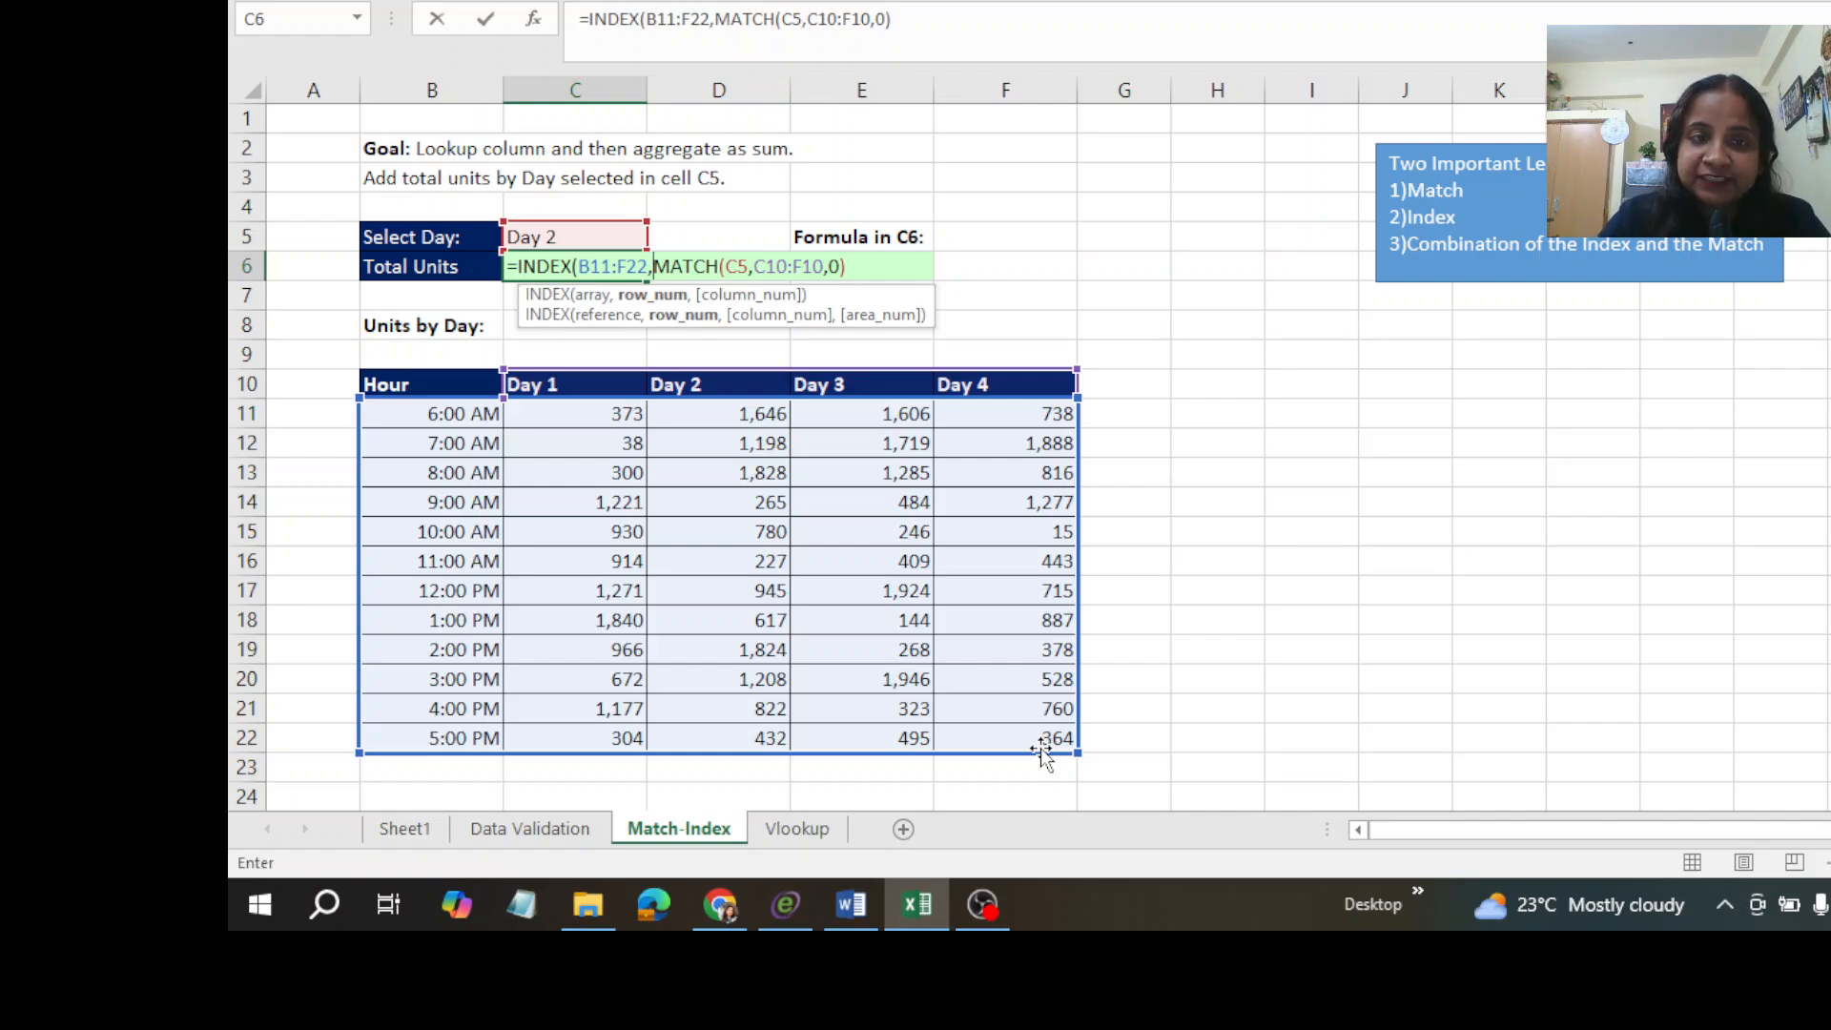
type("0")
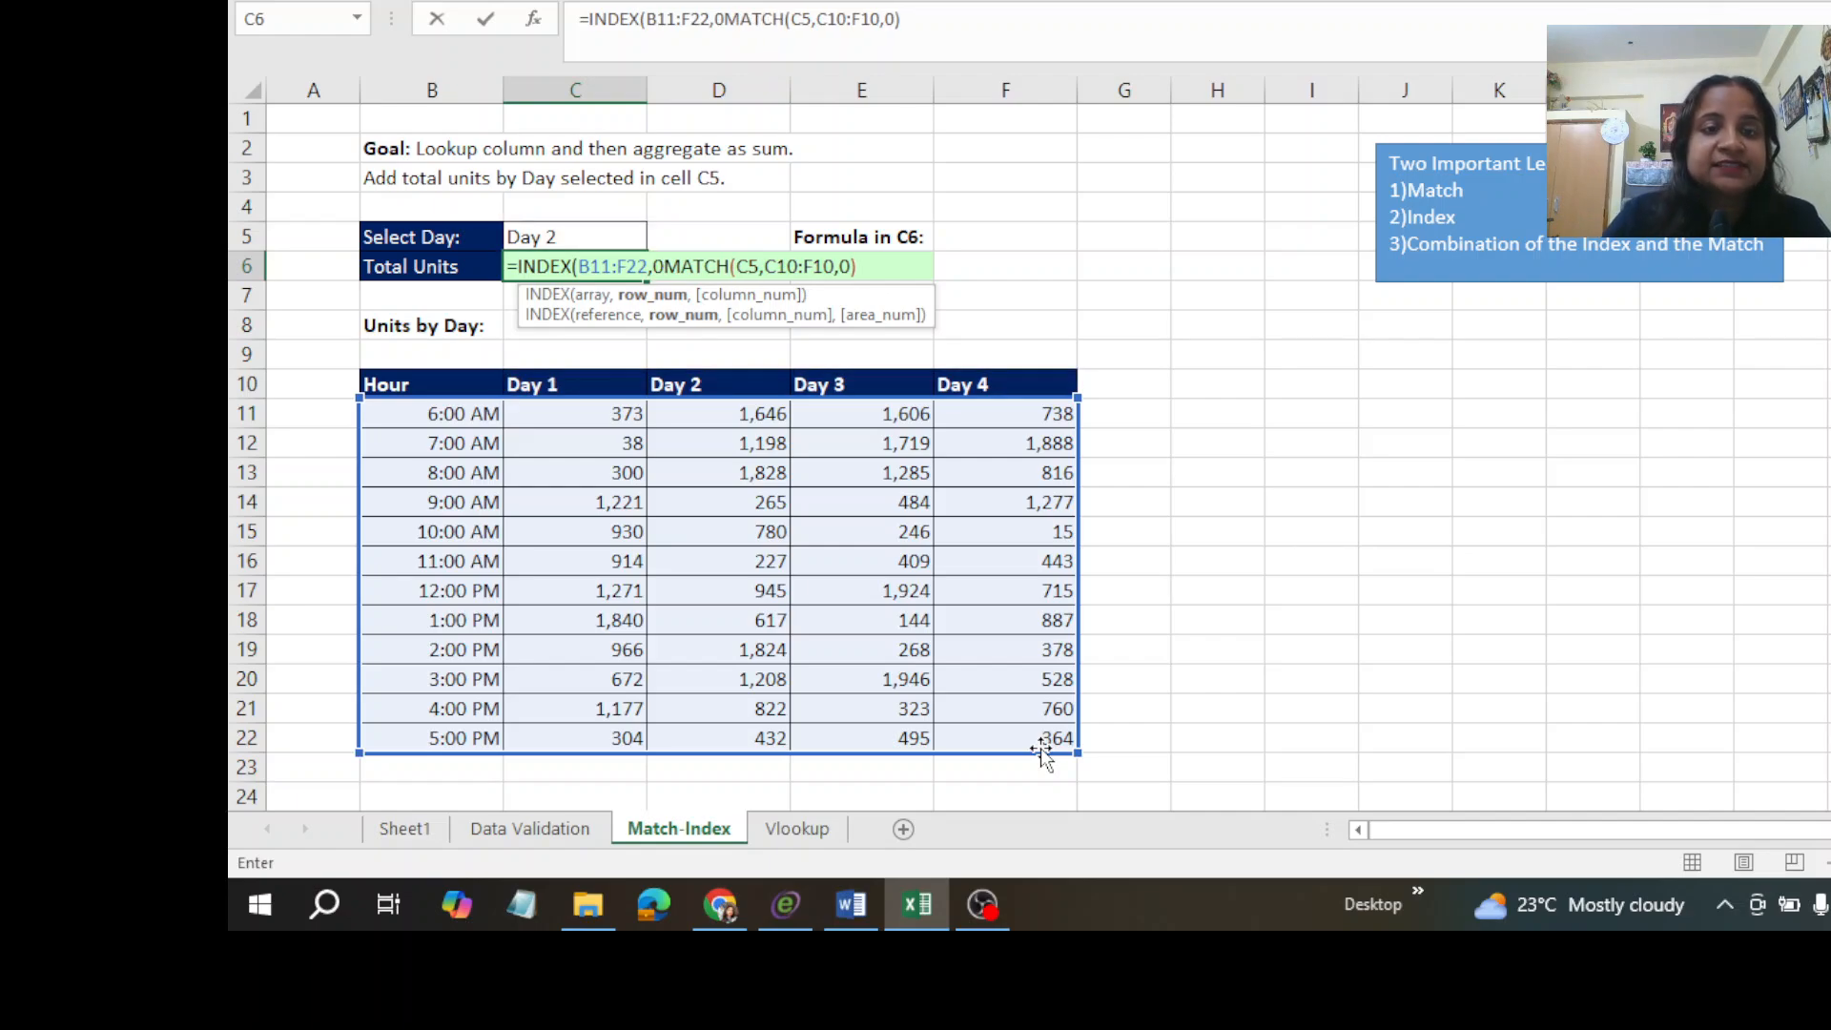
type(",")
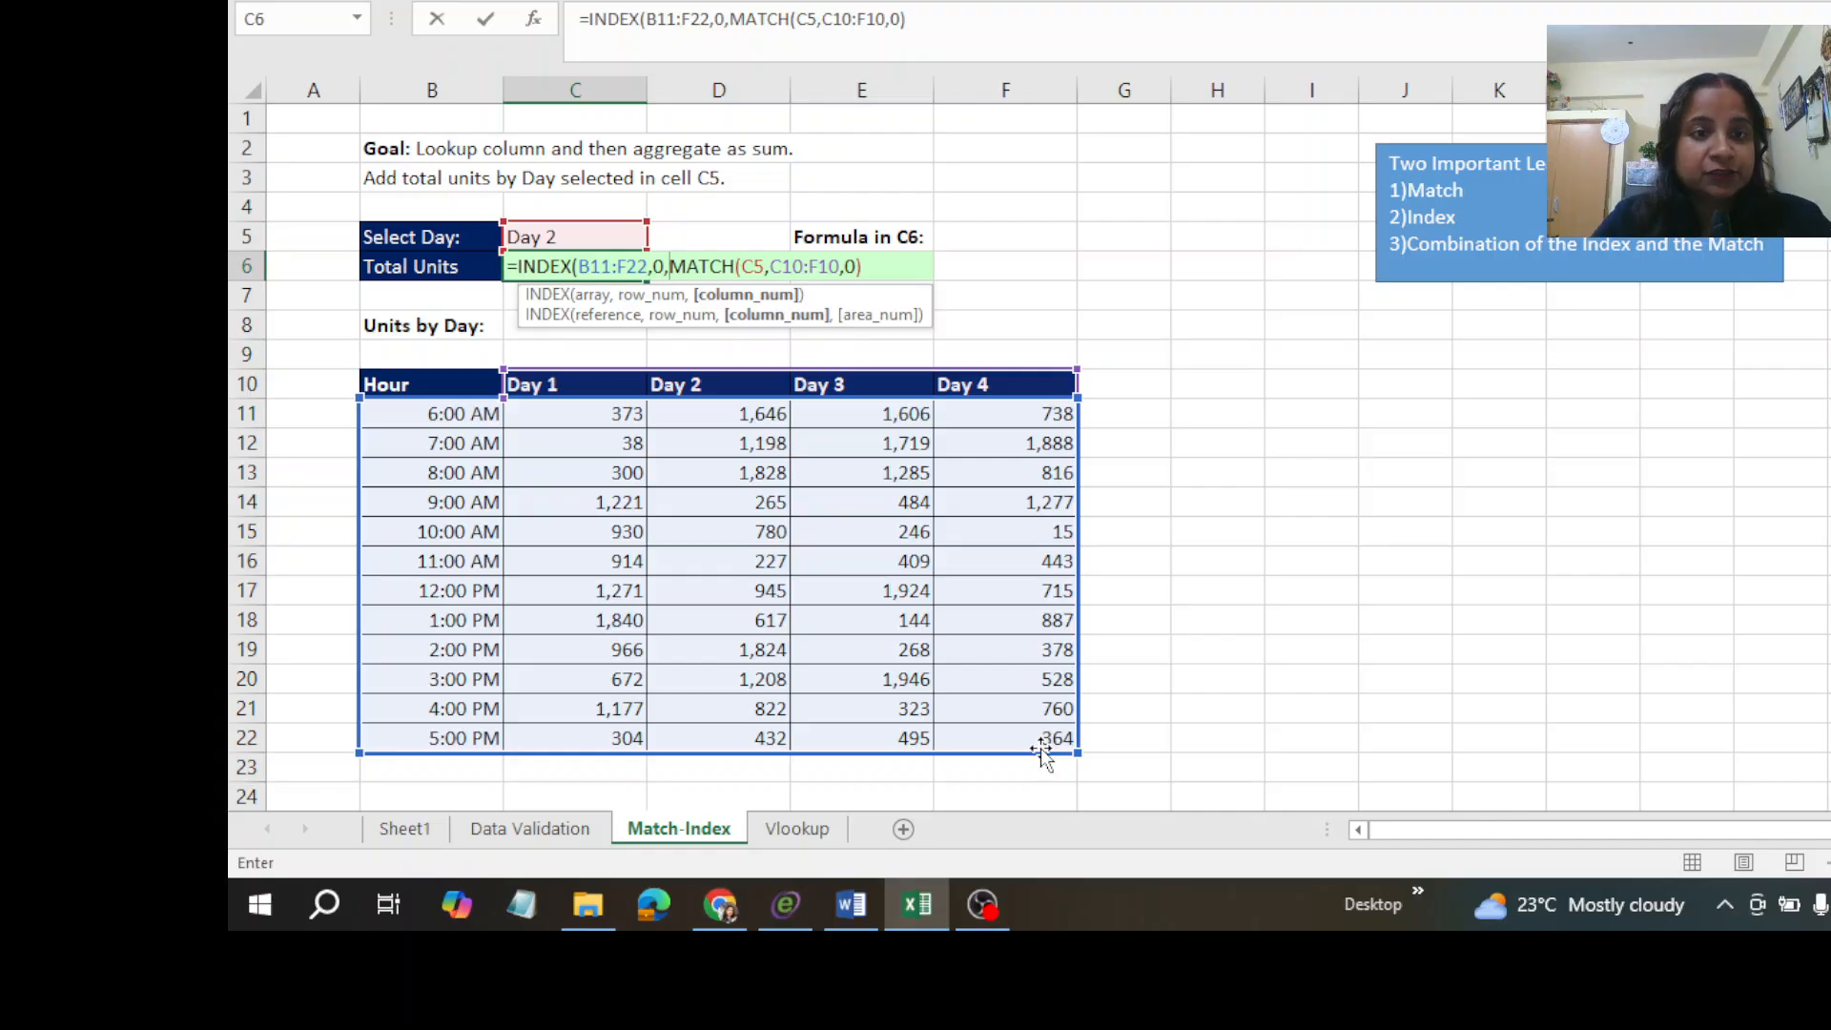
left_click(896, 266)
type(")")
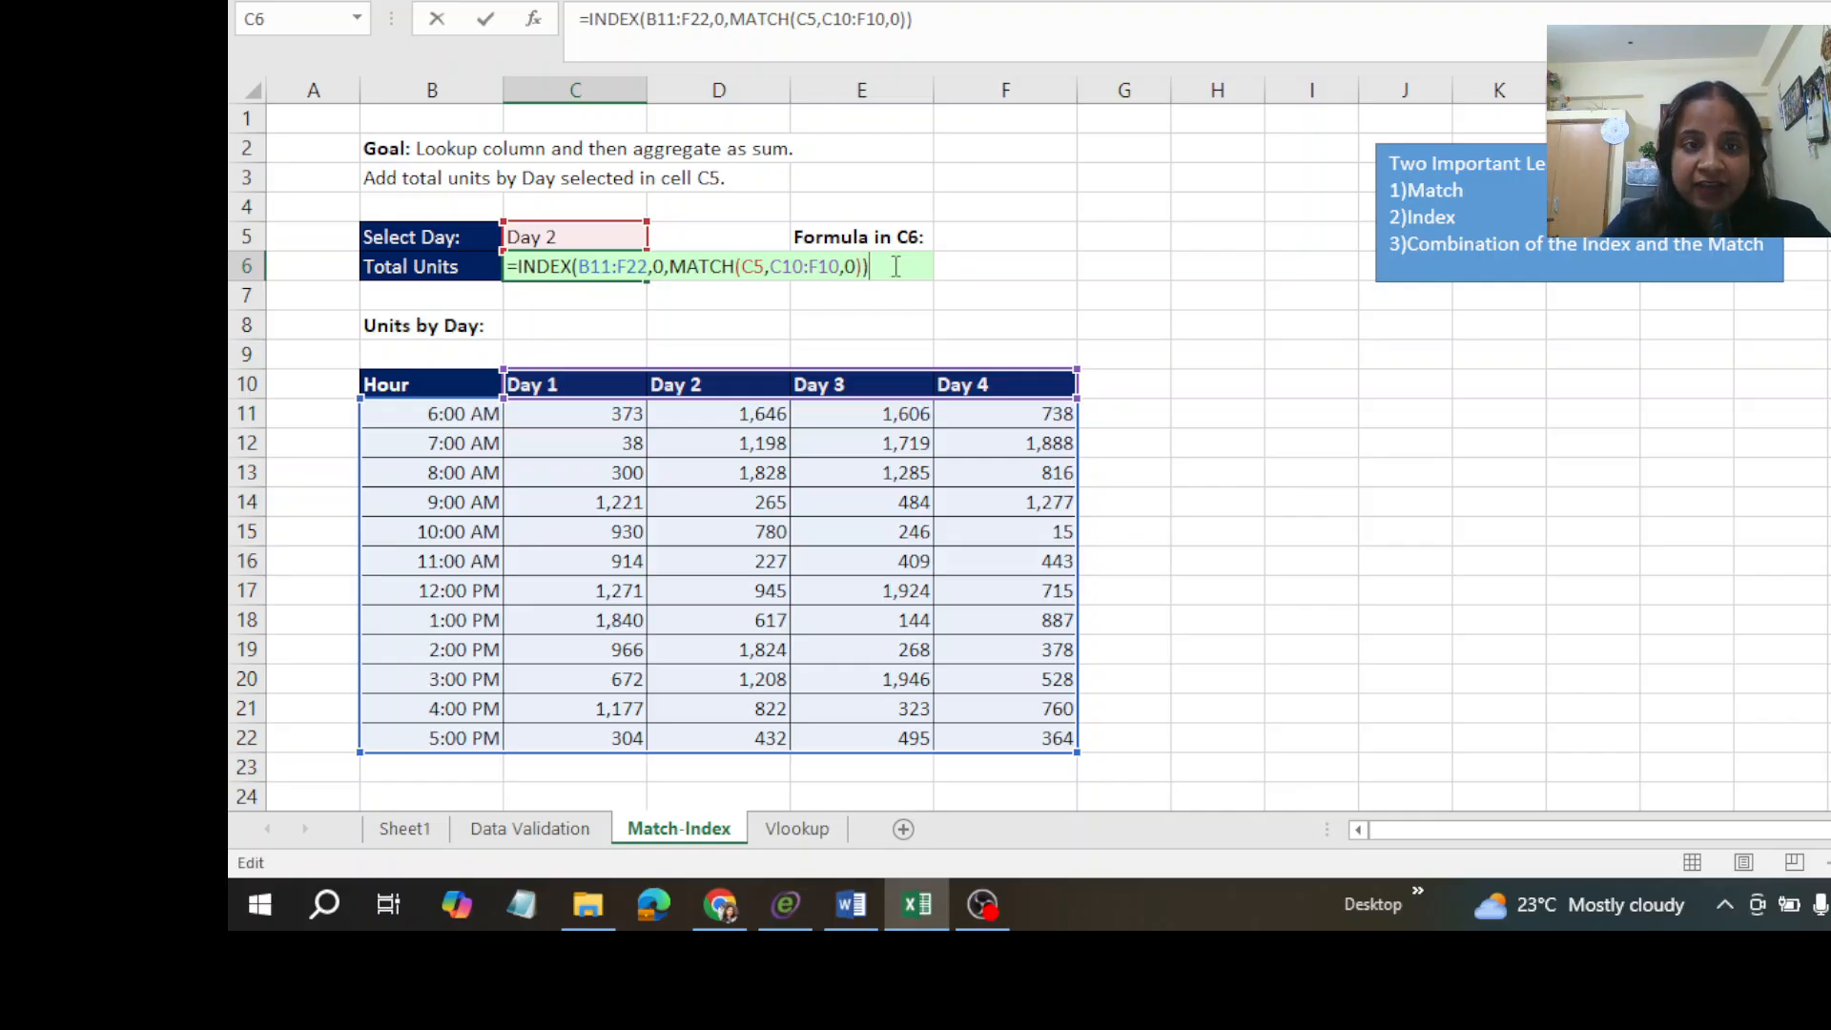
Wrap the INDEX and MATCH formula in C6 in a SUM function and enter it.
left_click(518, 267)
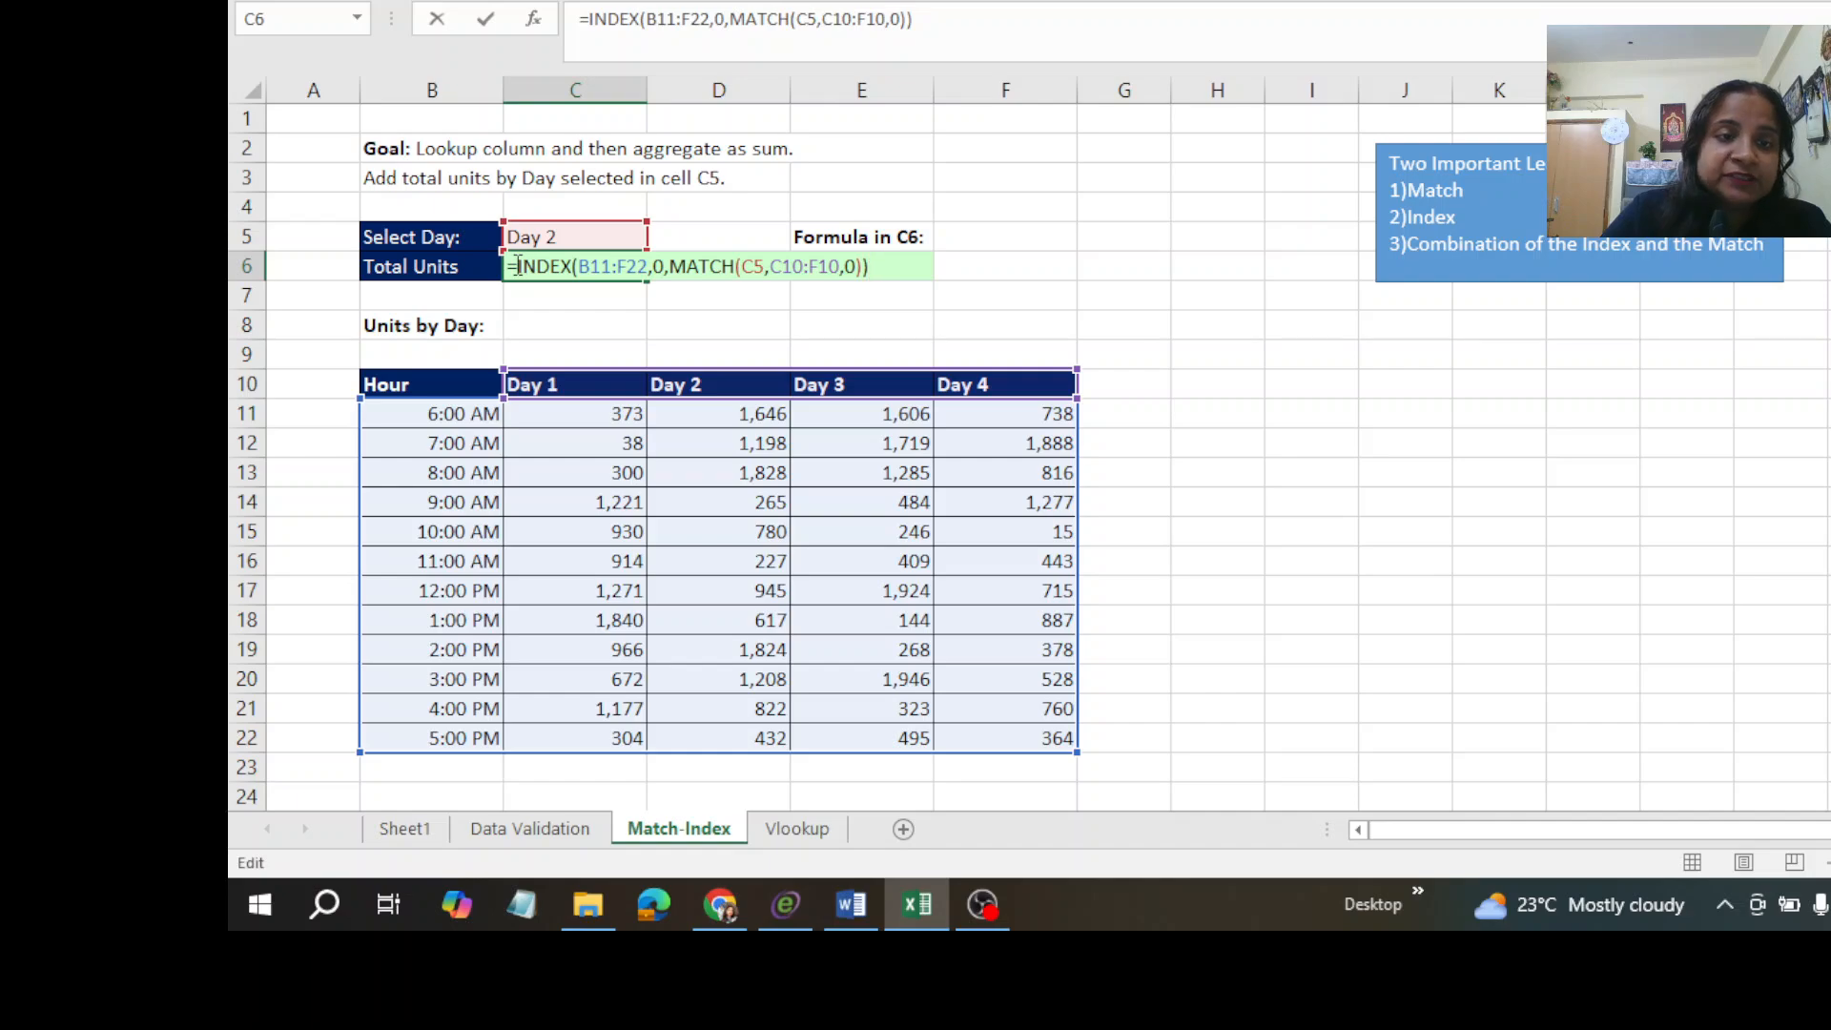
type("Su")
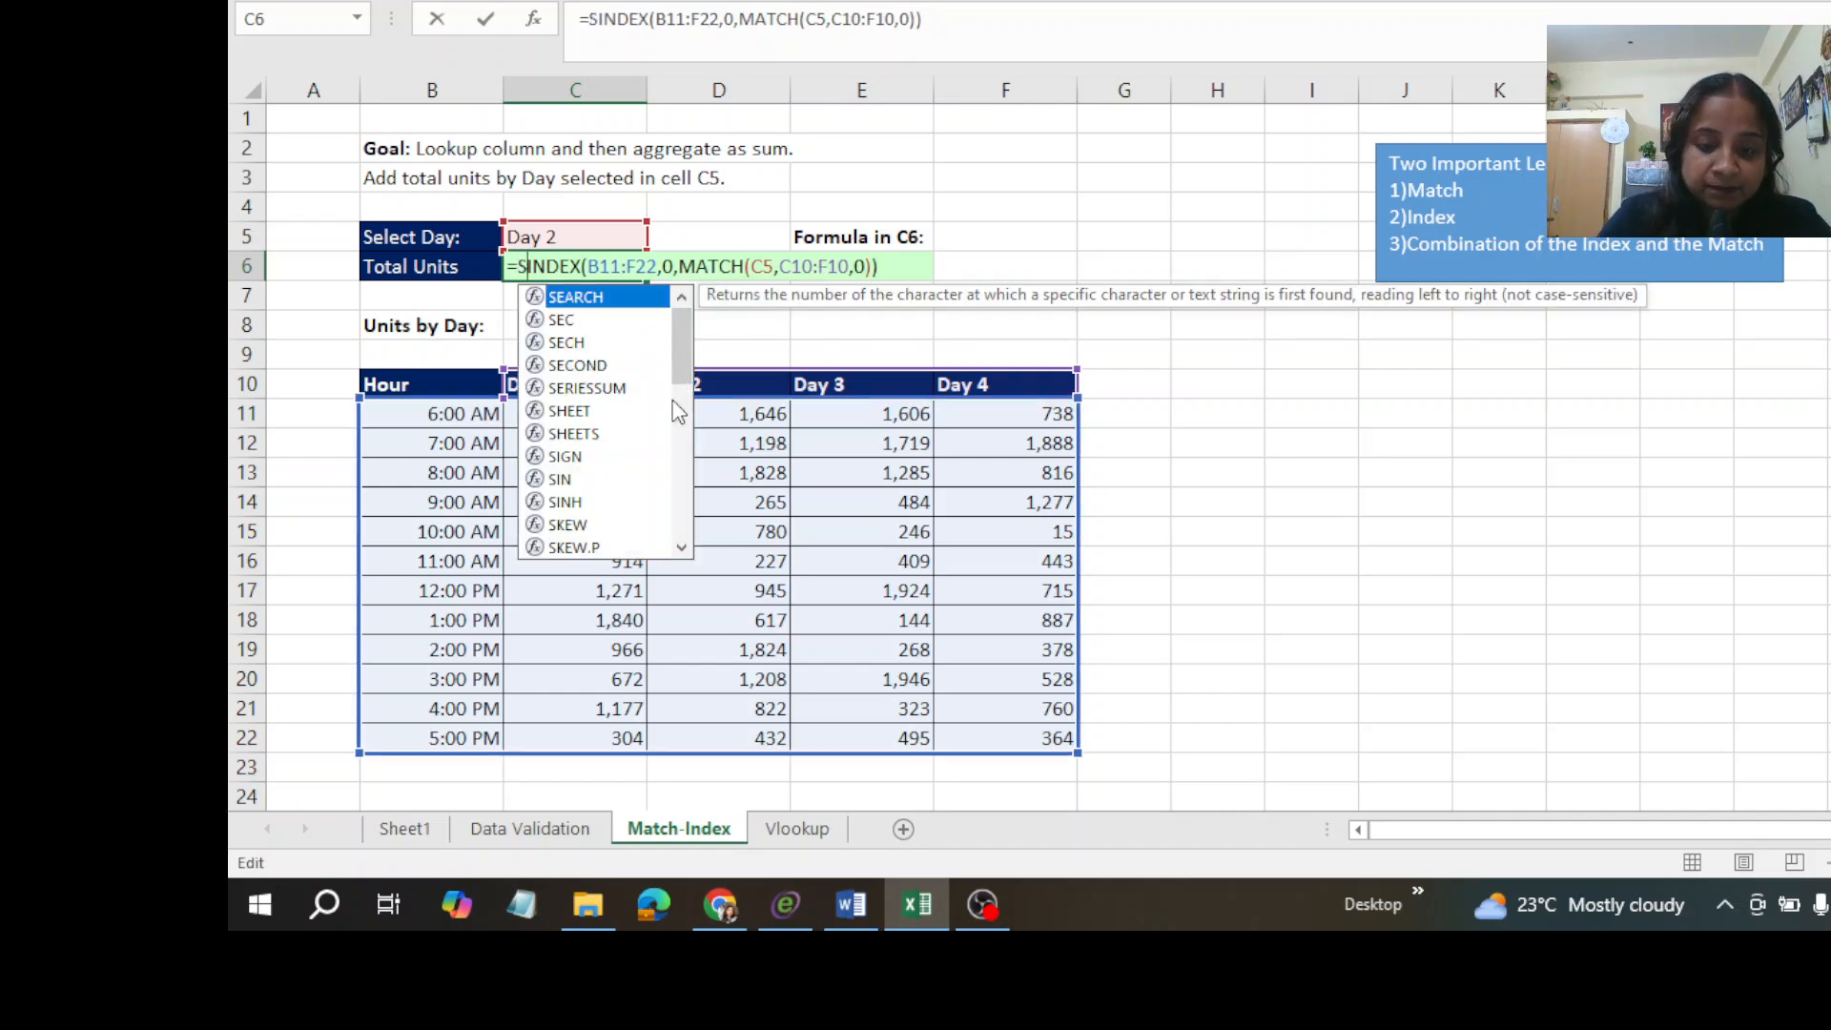
type("m")
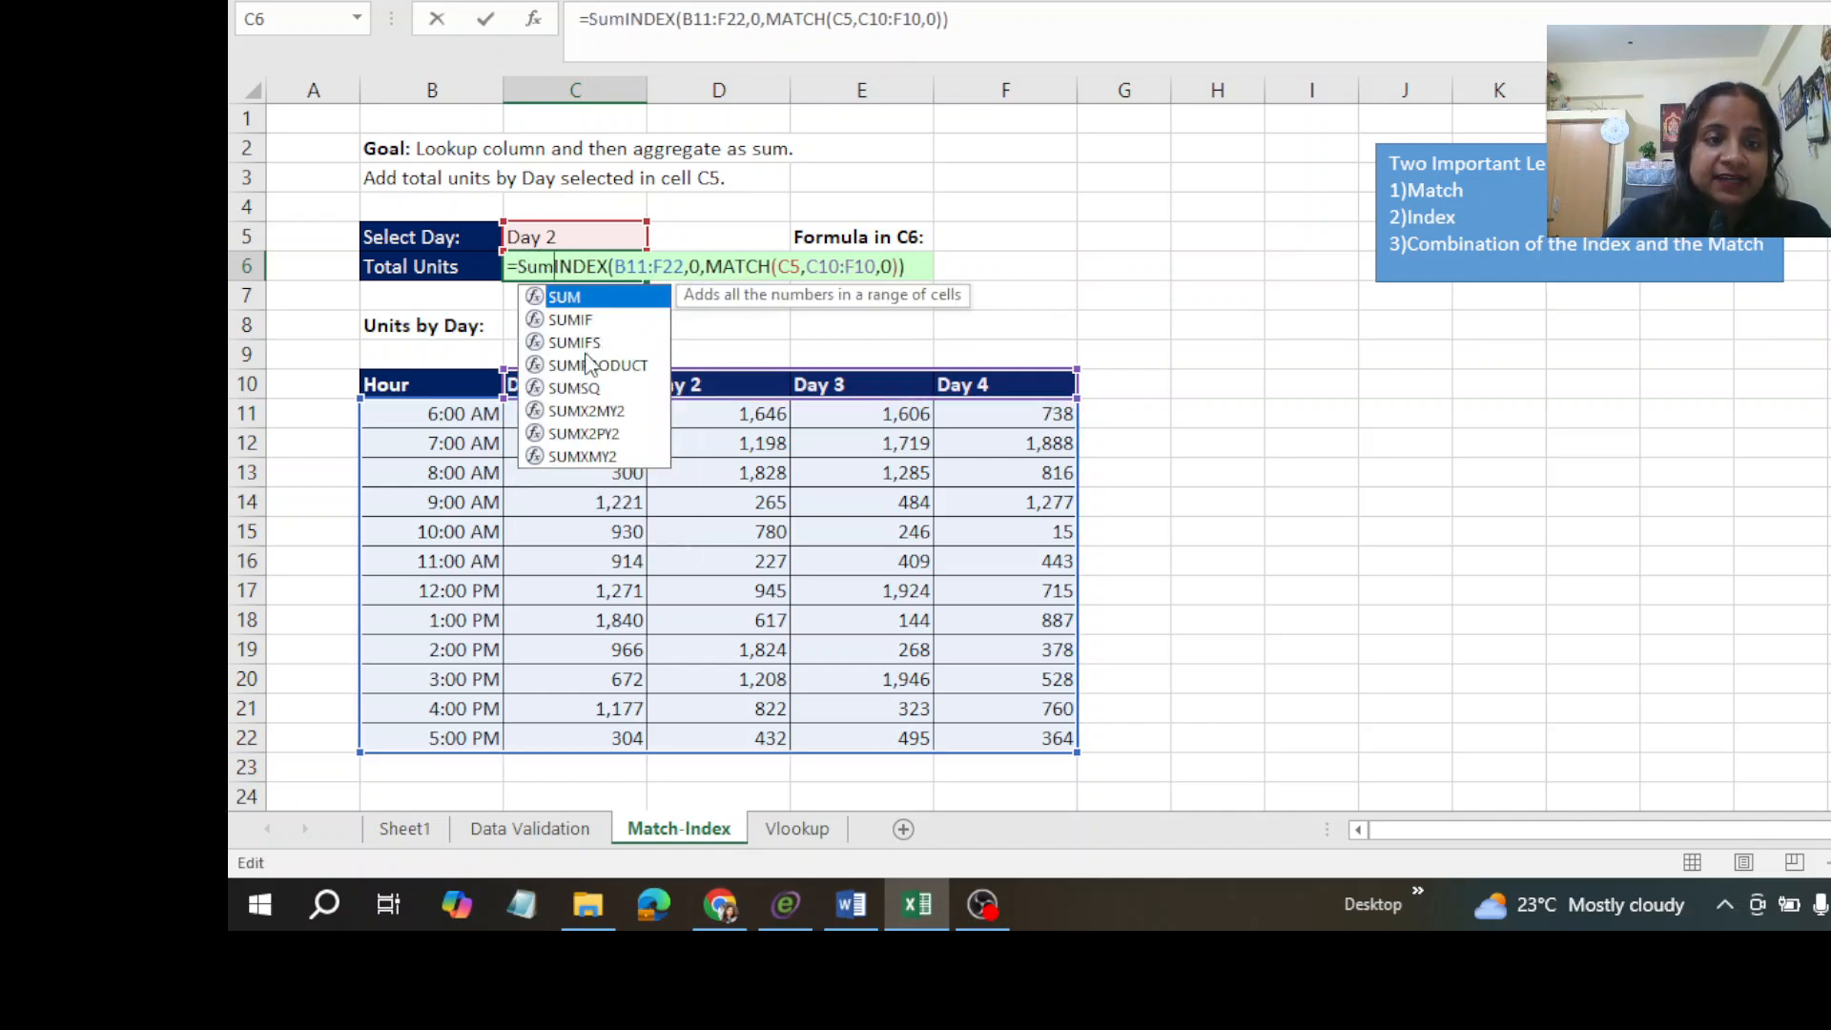
key("Tab")
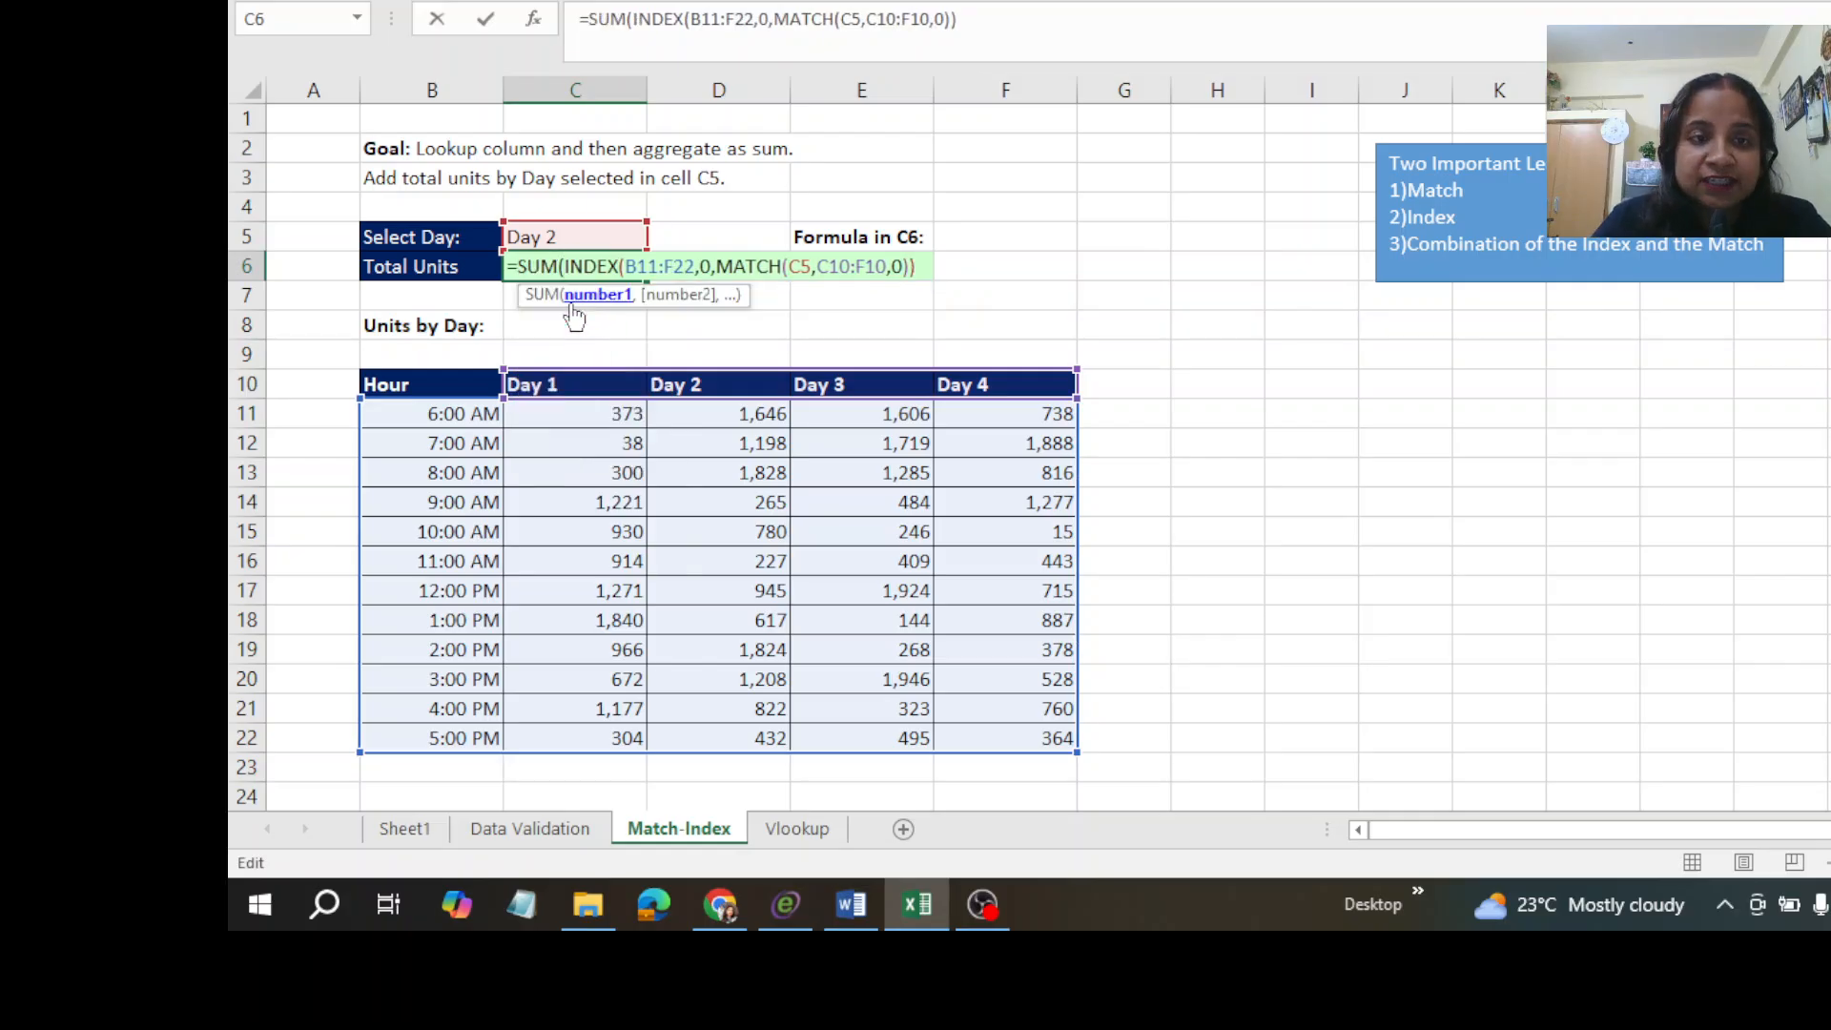
left_click(934, 266)
left_click(934, 265)
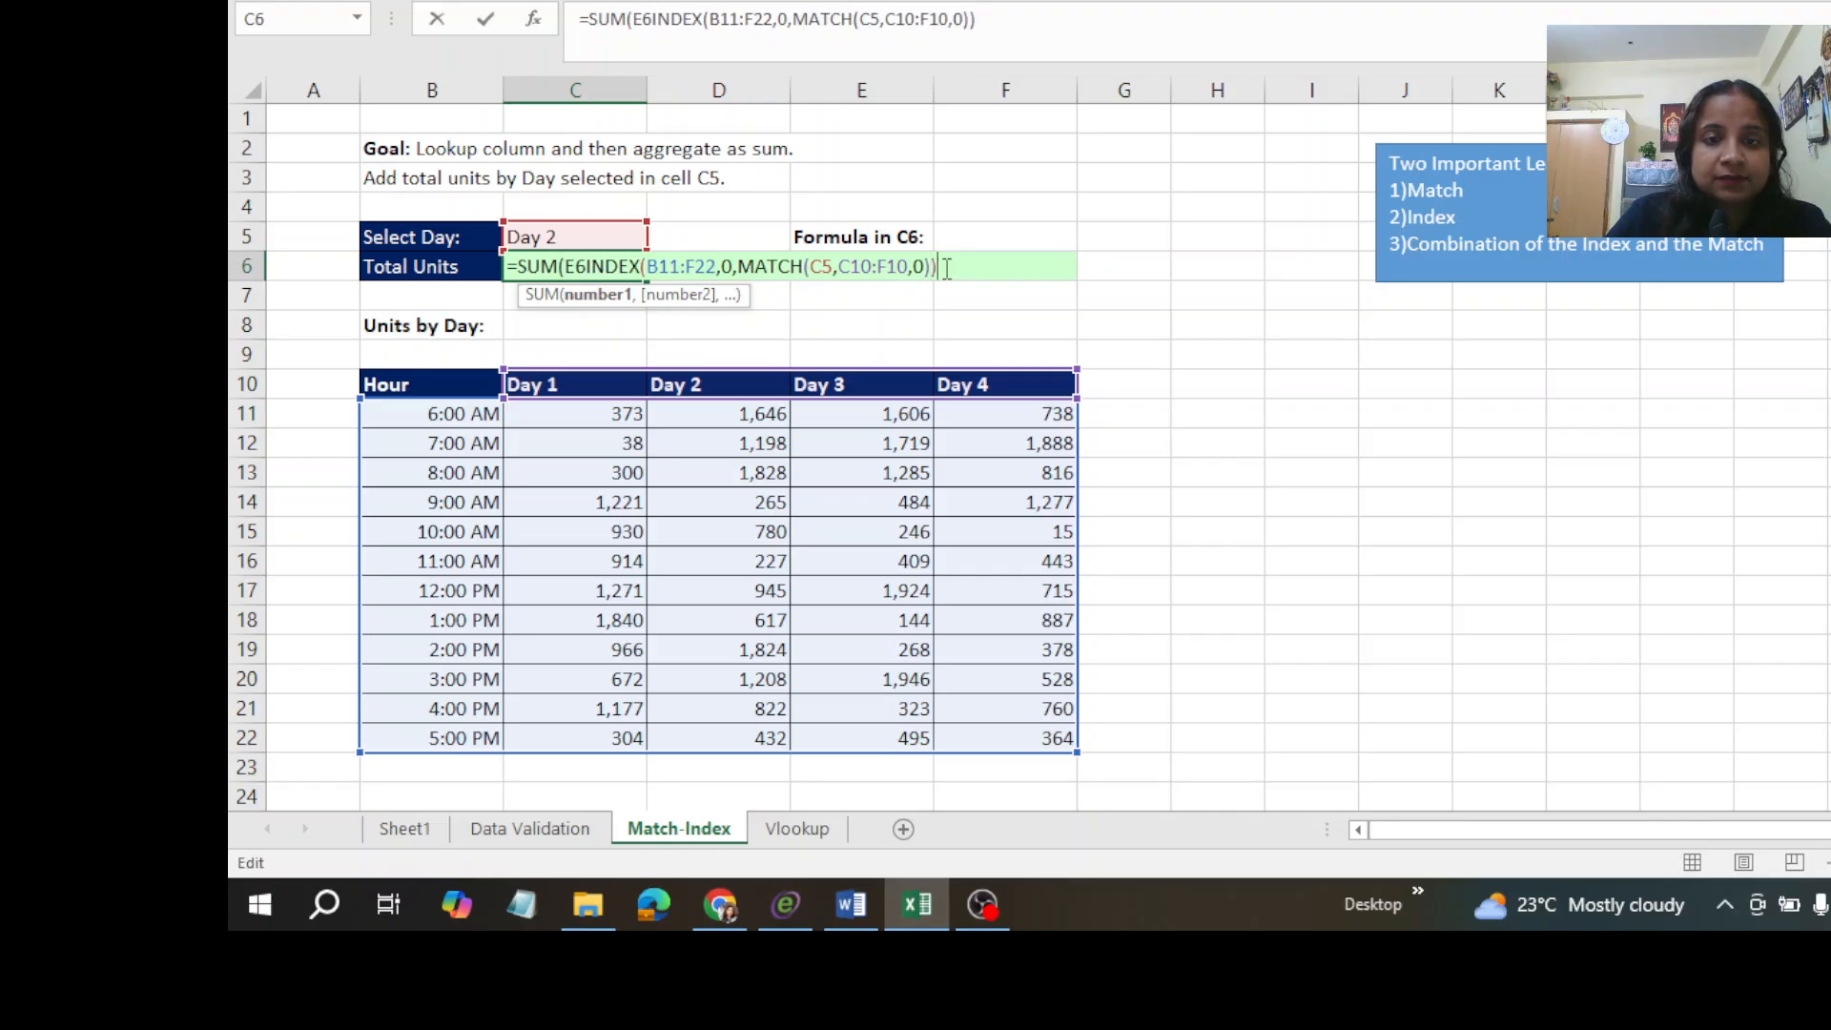
type(")")
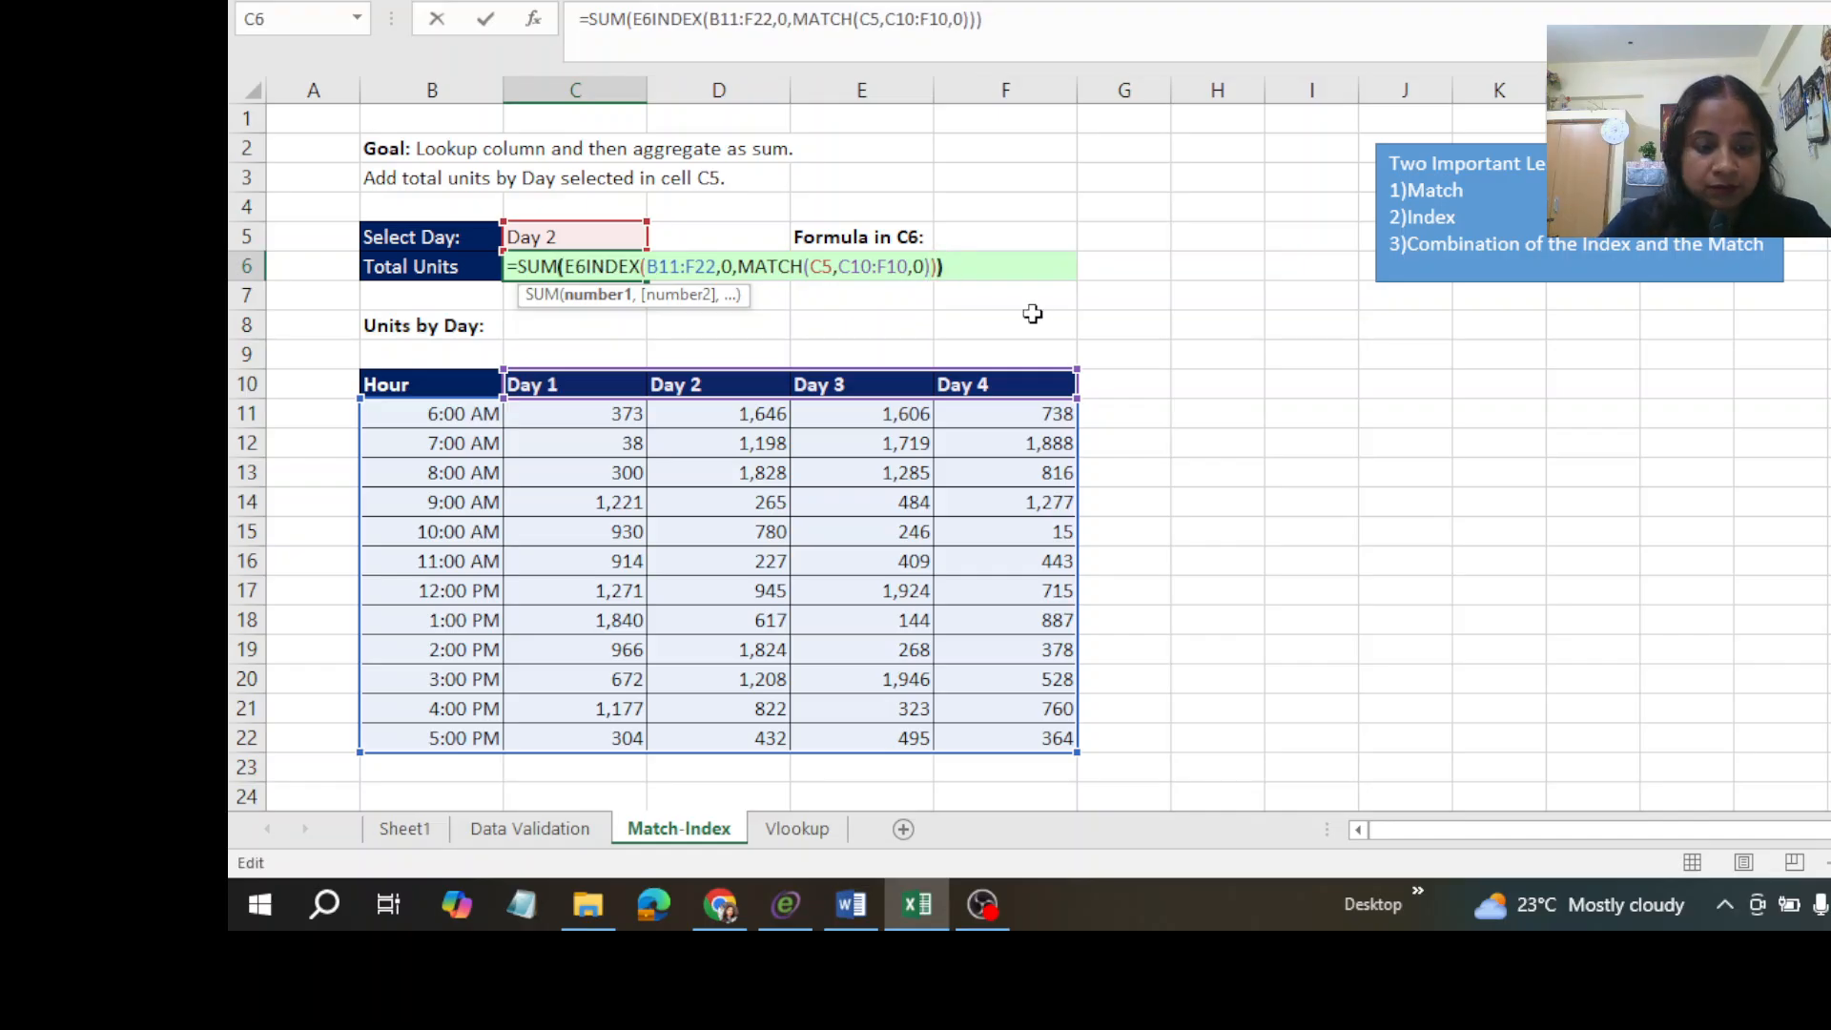
key("ctrl+Return")
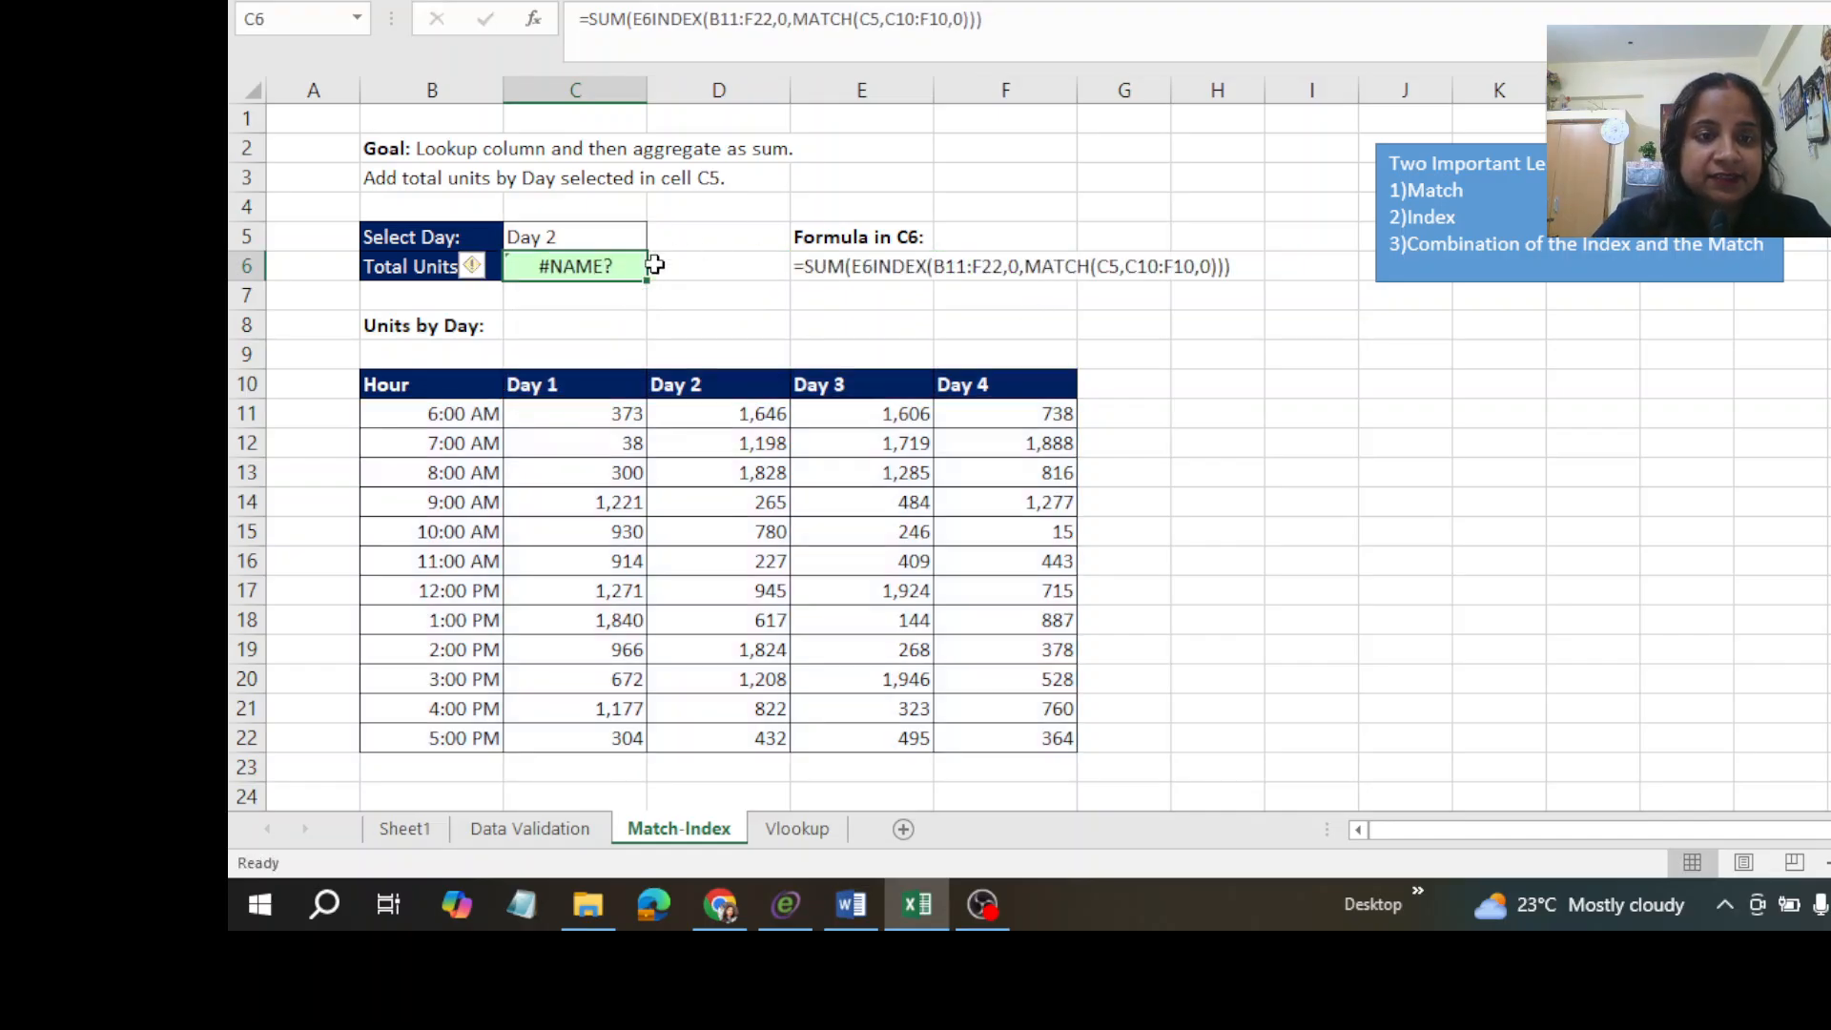
Try to correct C6's formula by retyping its final closing parenthesis.
double_click(601, 269)
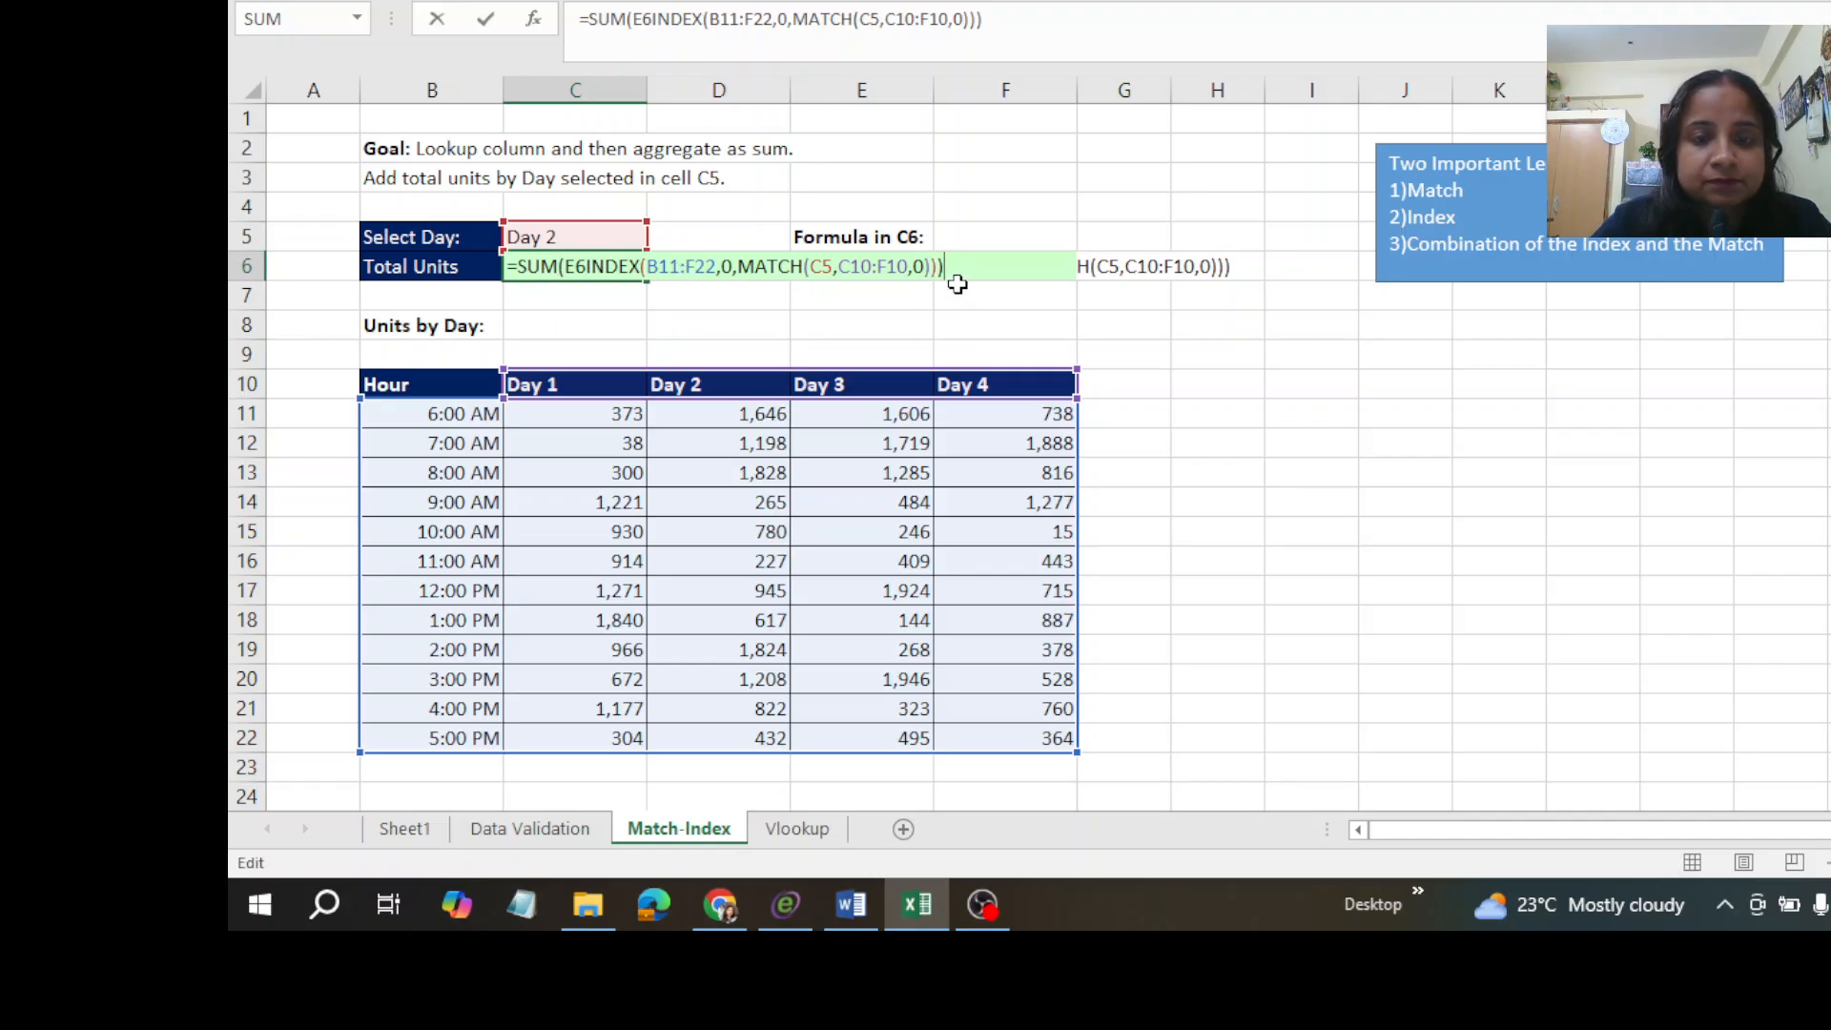
key("BackSpace")
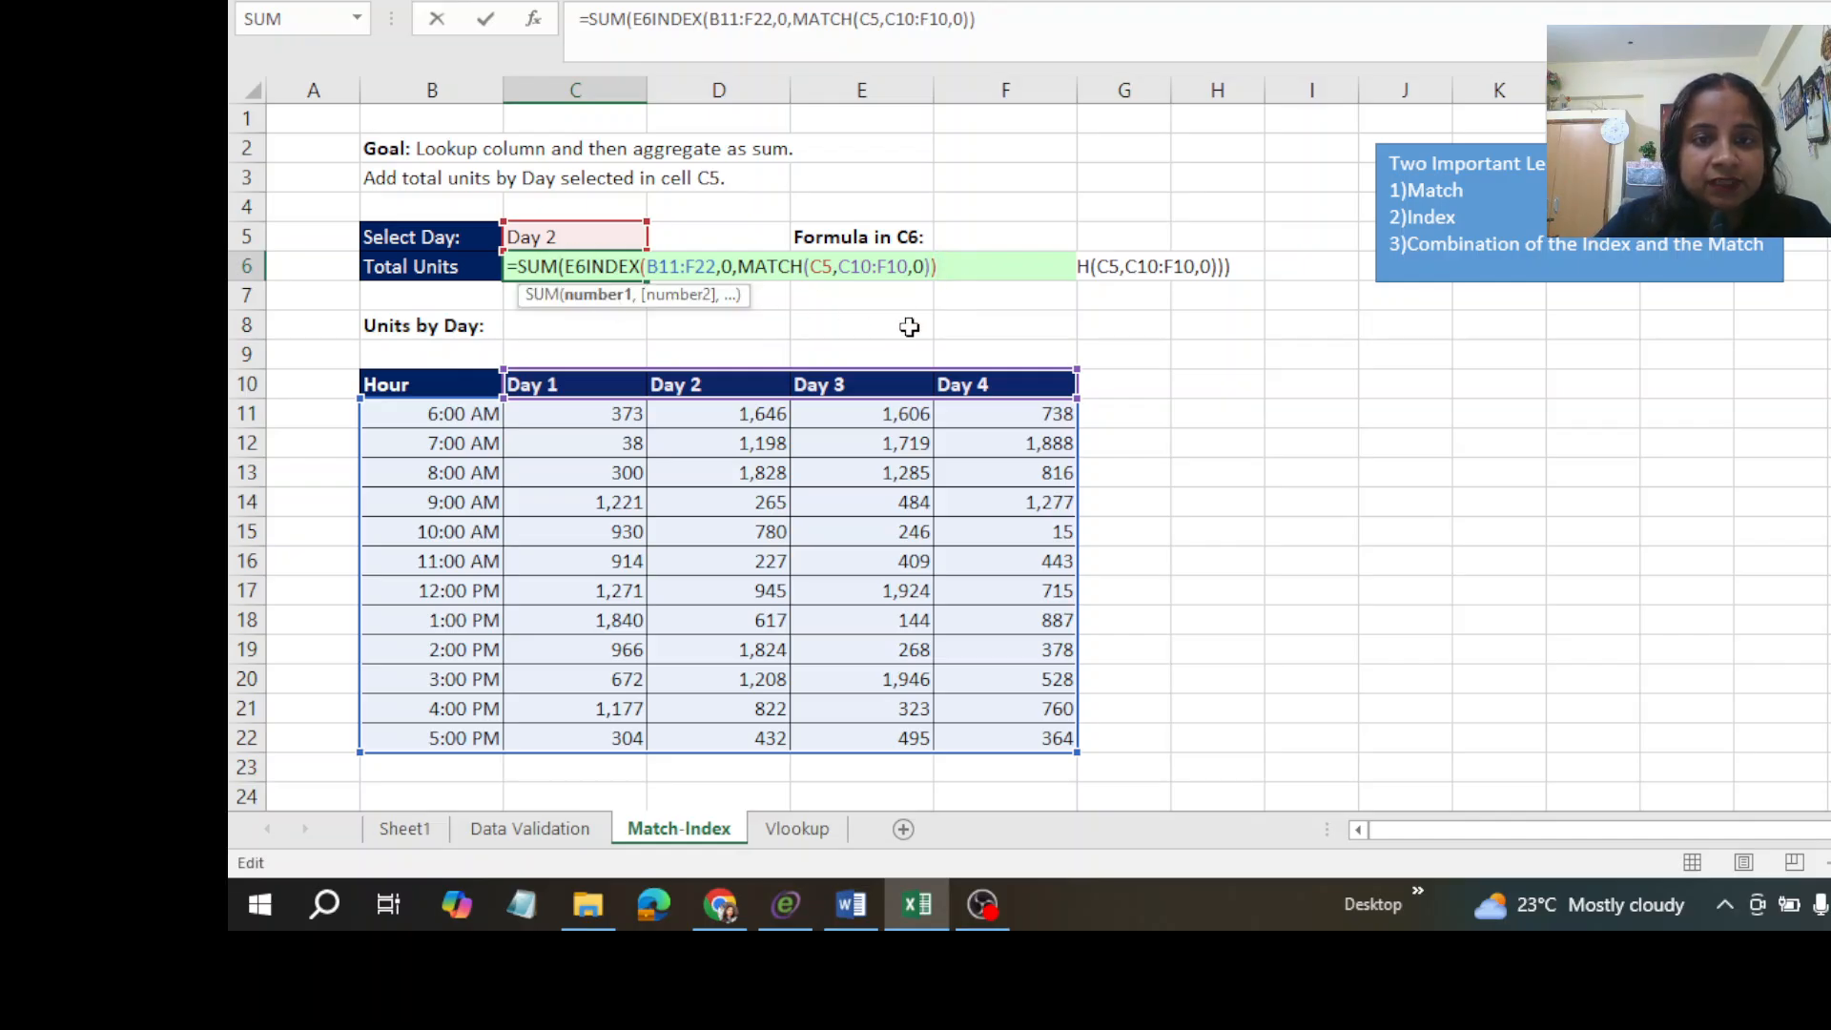
type(")")
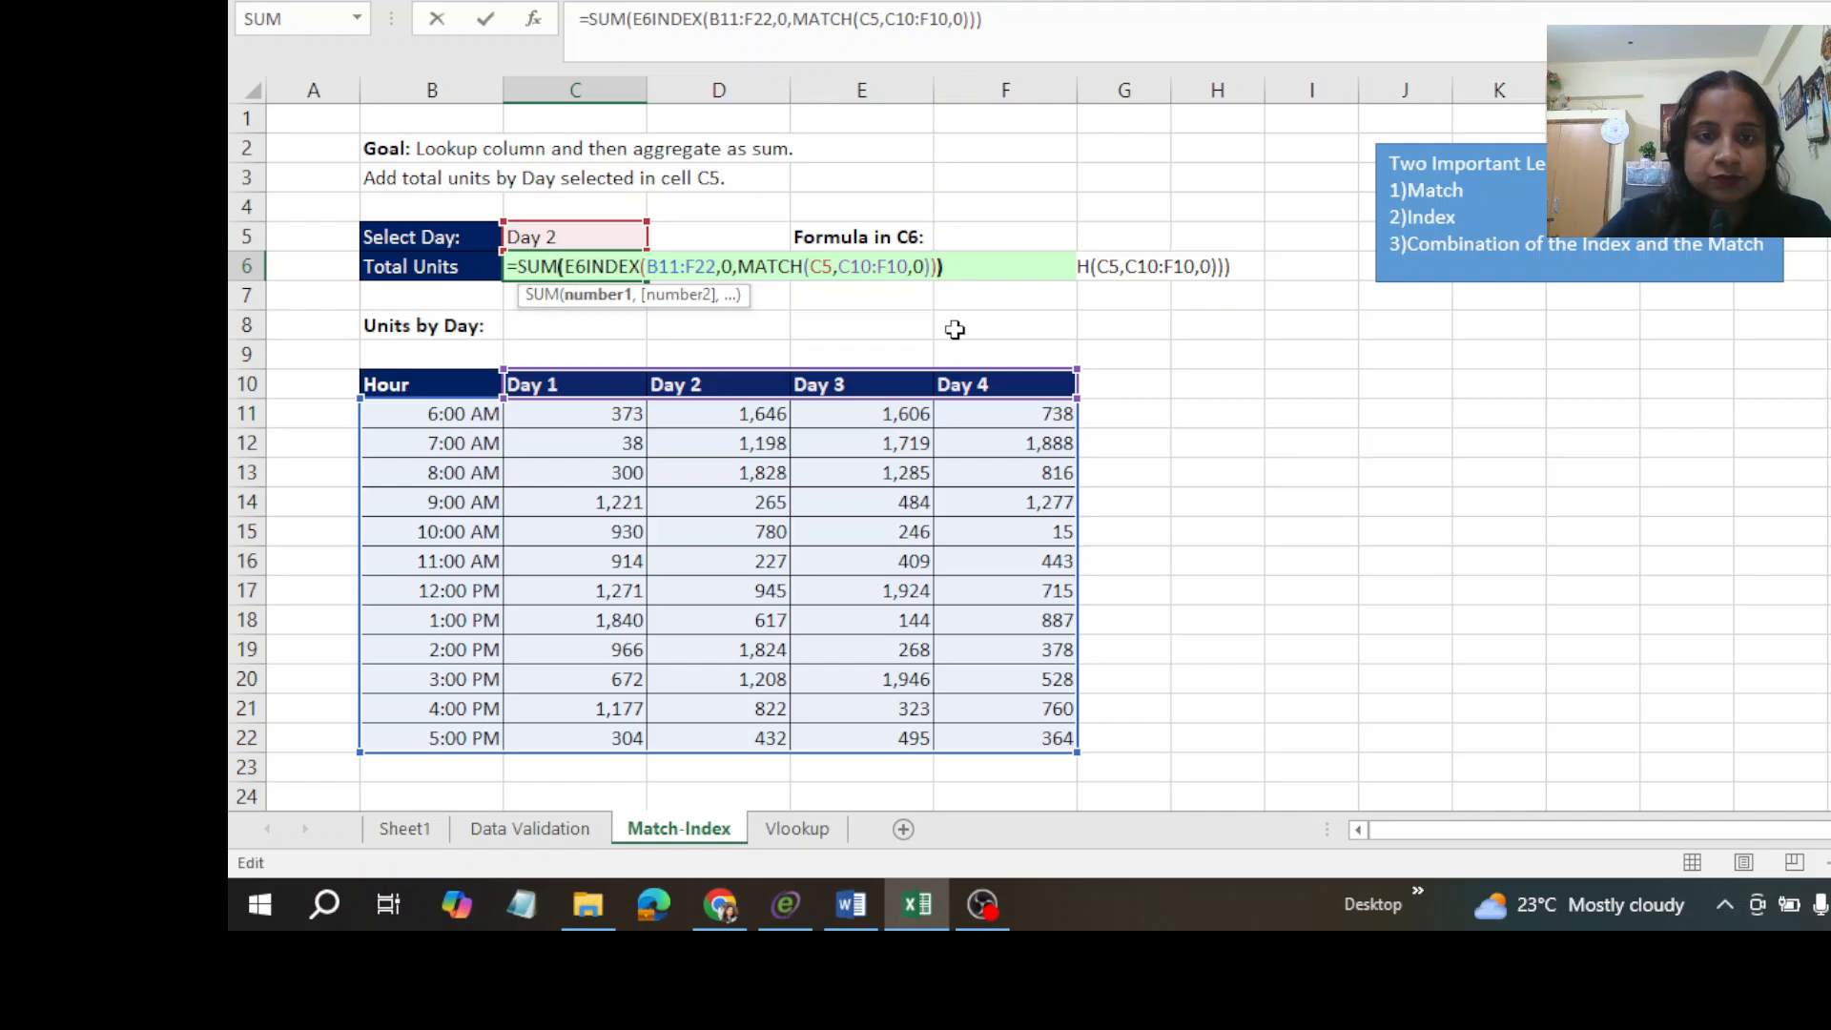
key("Return")
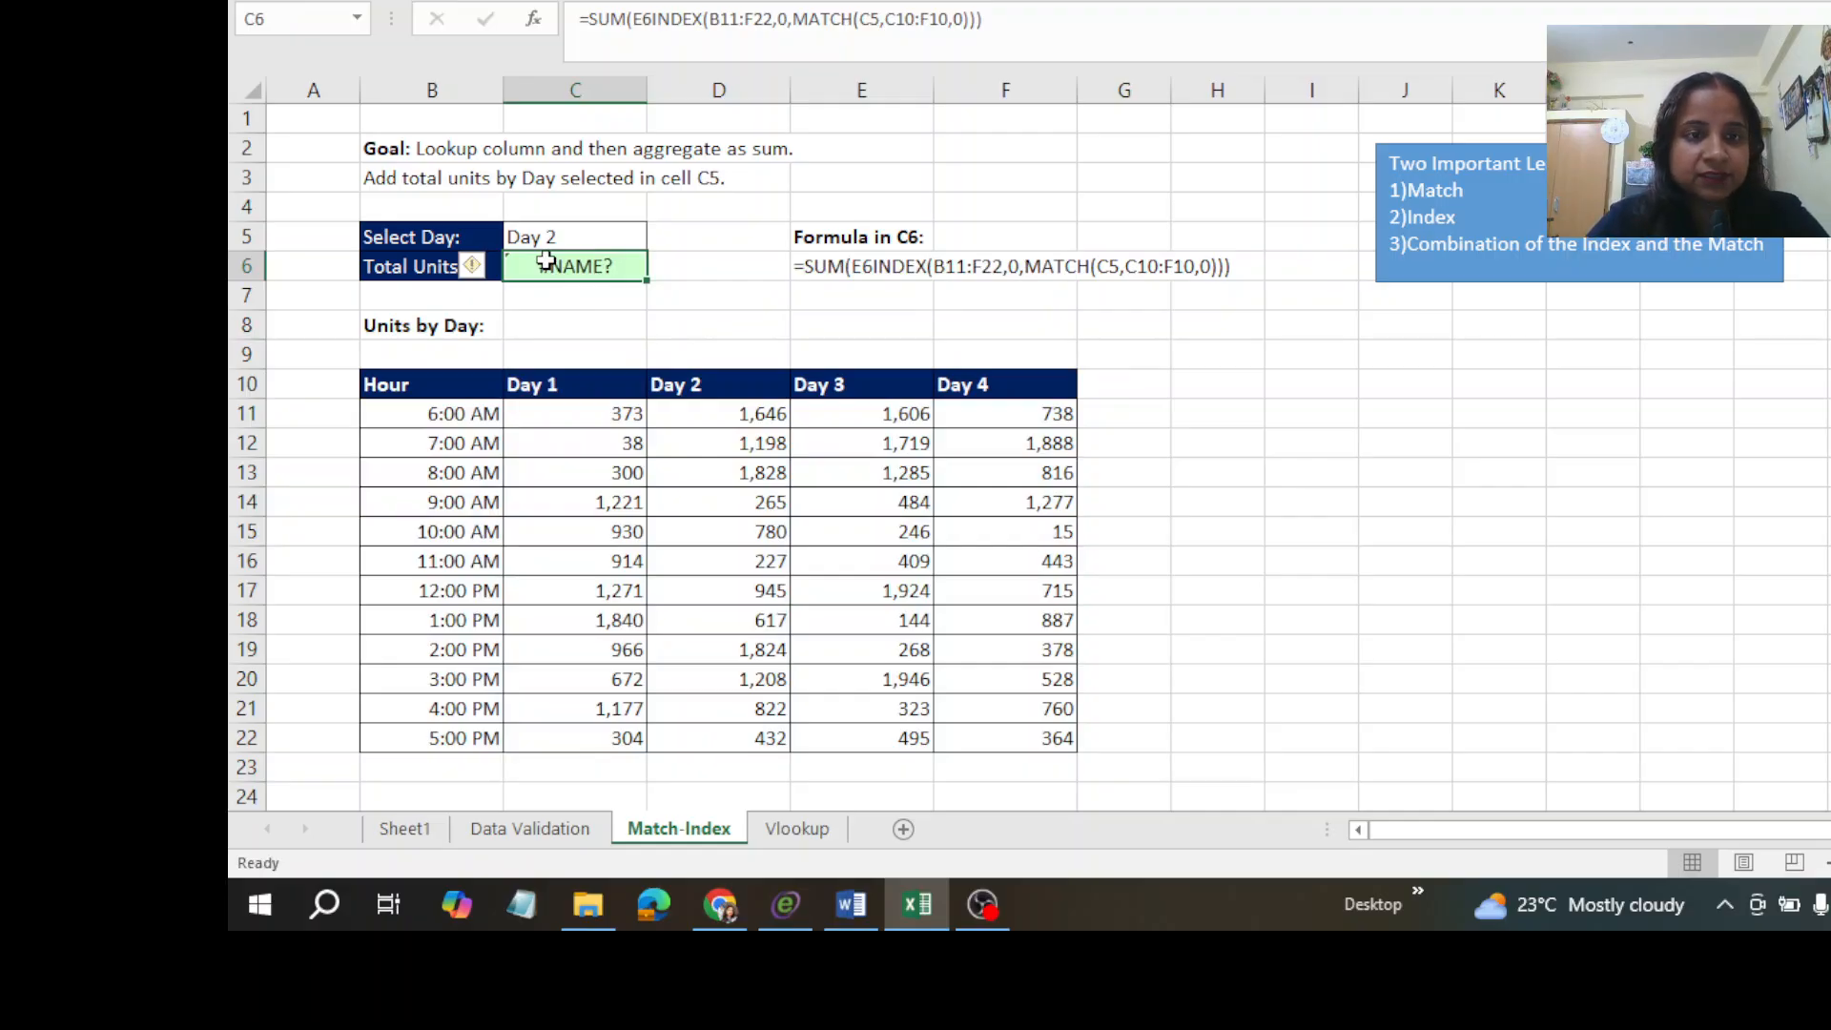
Remove the stray E6 before INDEX in C6's formula and compare its total with the Day 2 units in D11:D22.
key("F2")
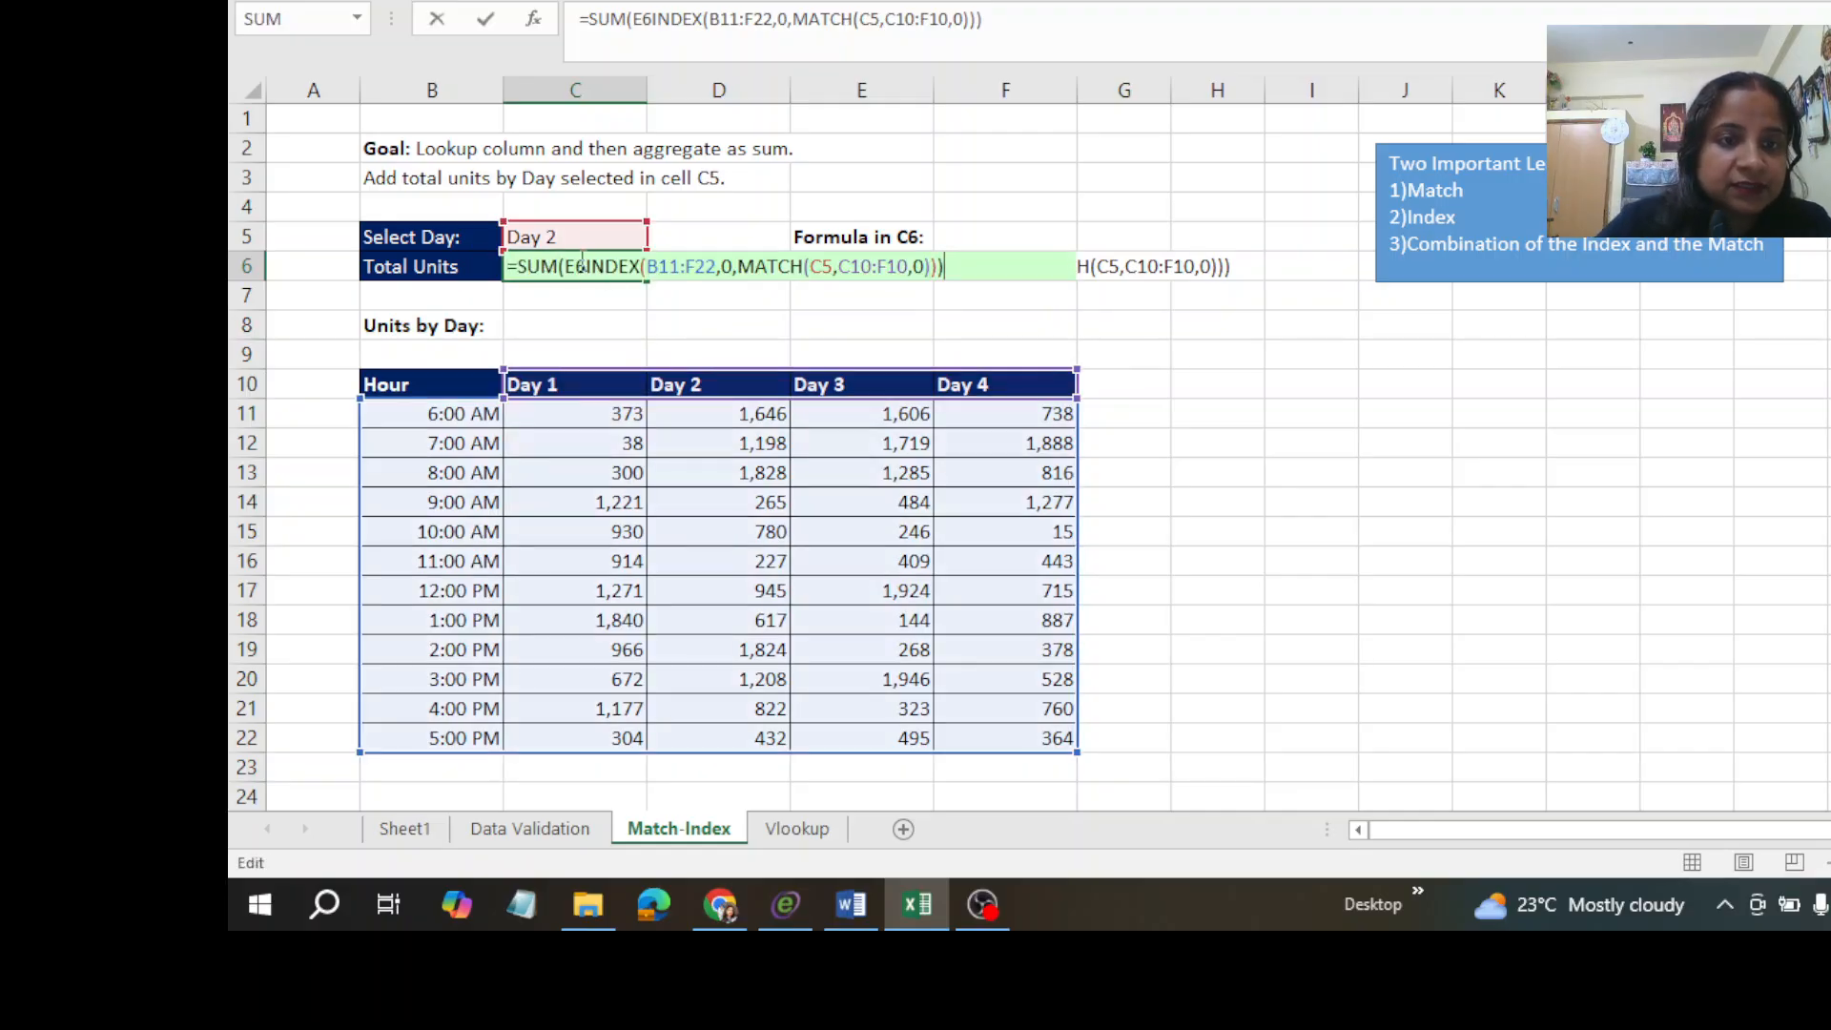
left_click(577, 266)
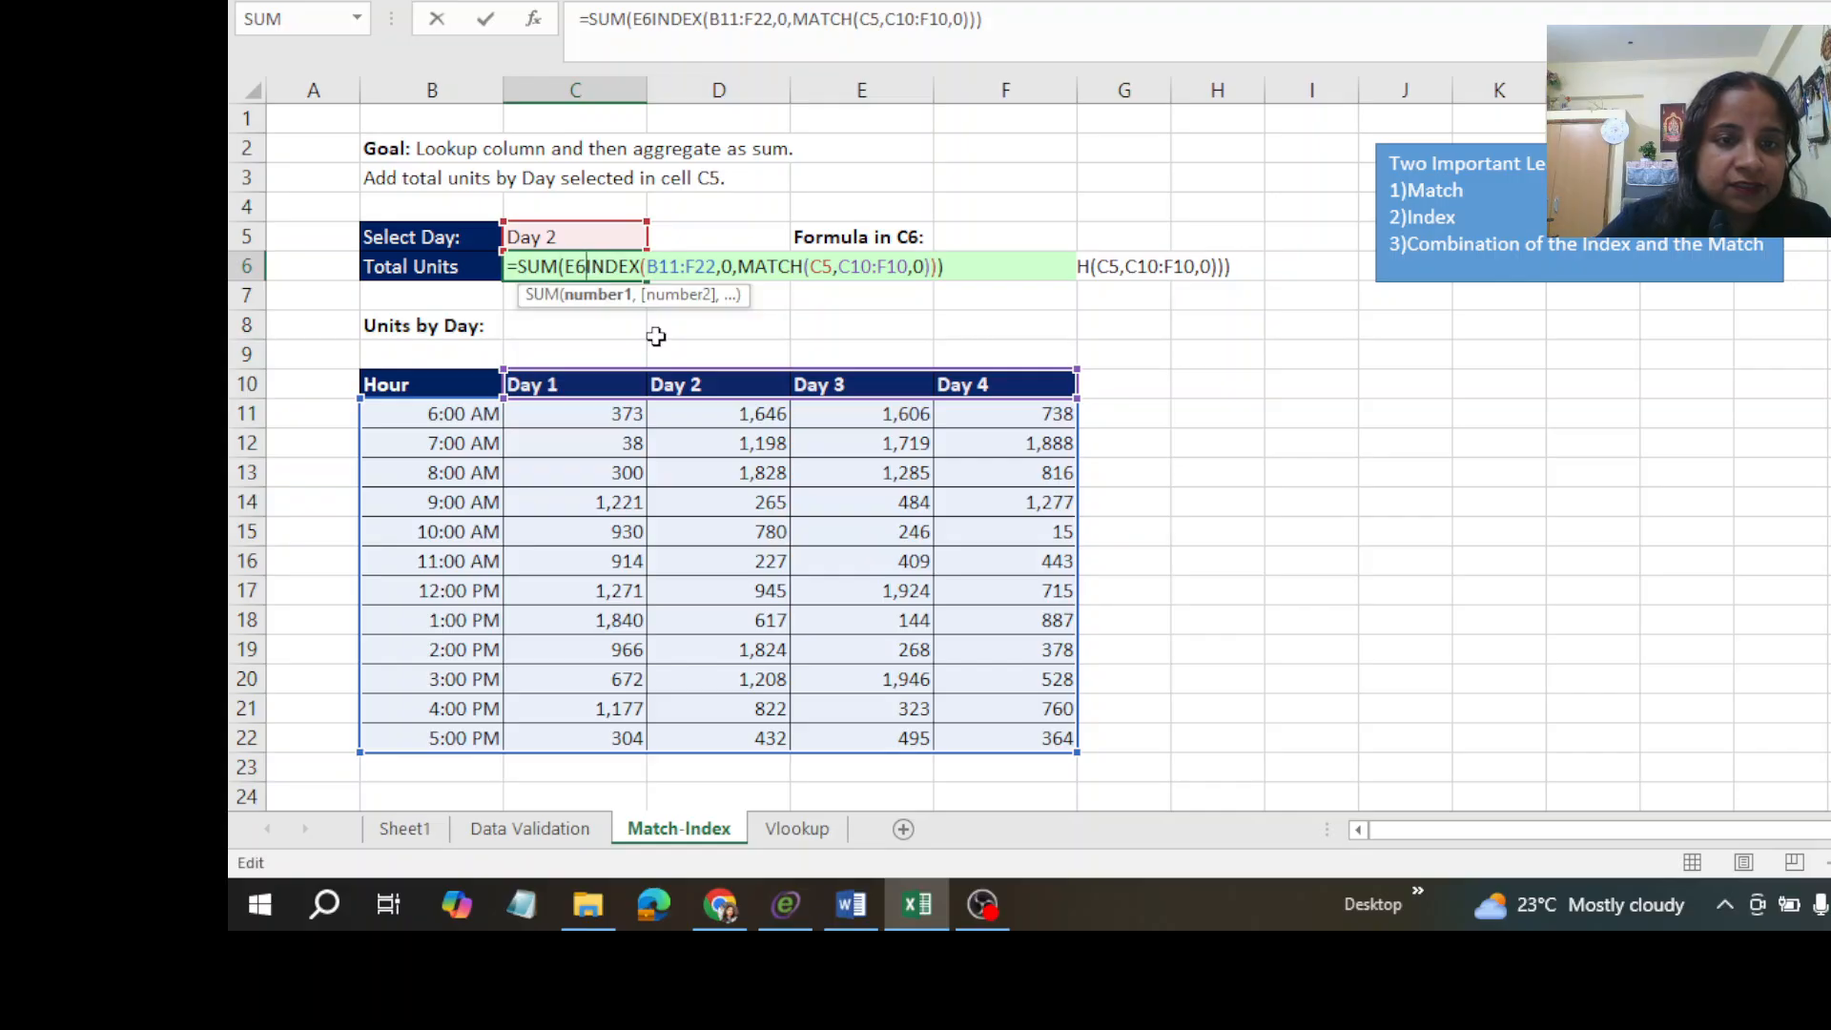
key("Delete")
key("BackSpace")
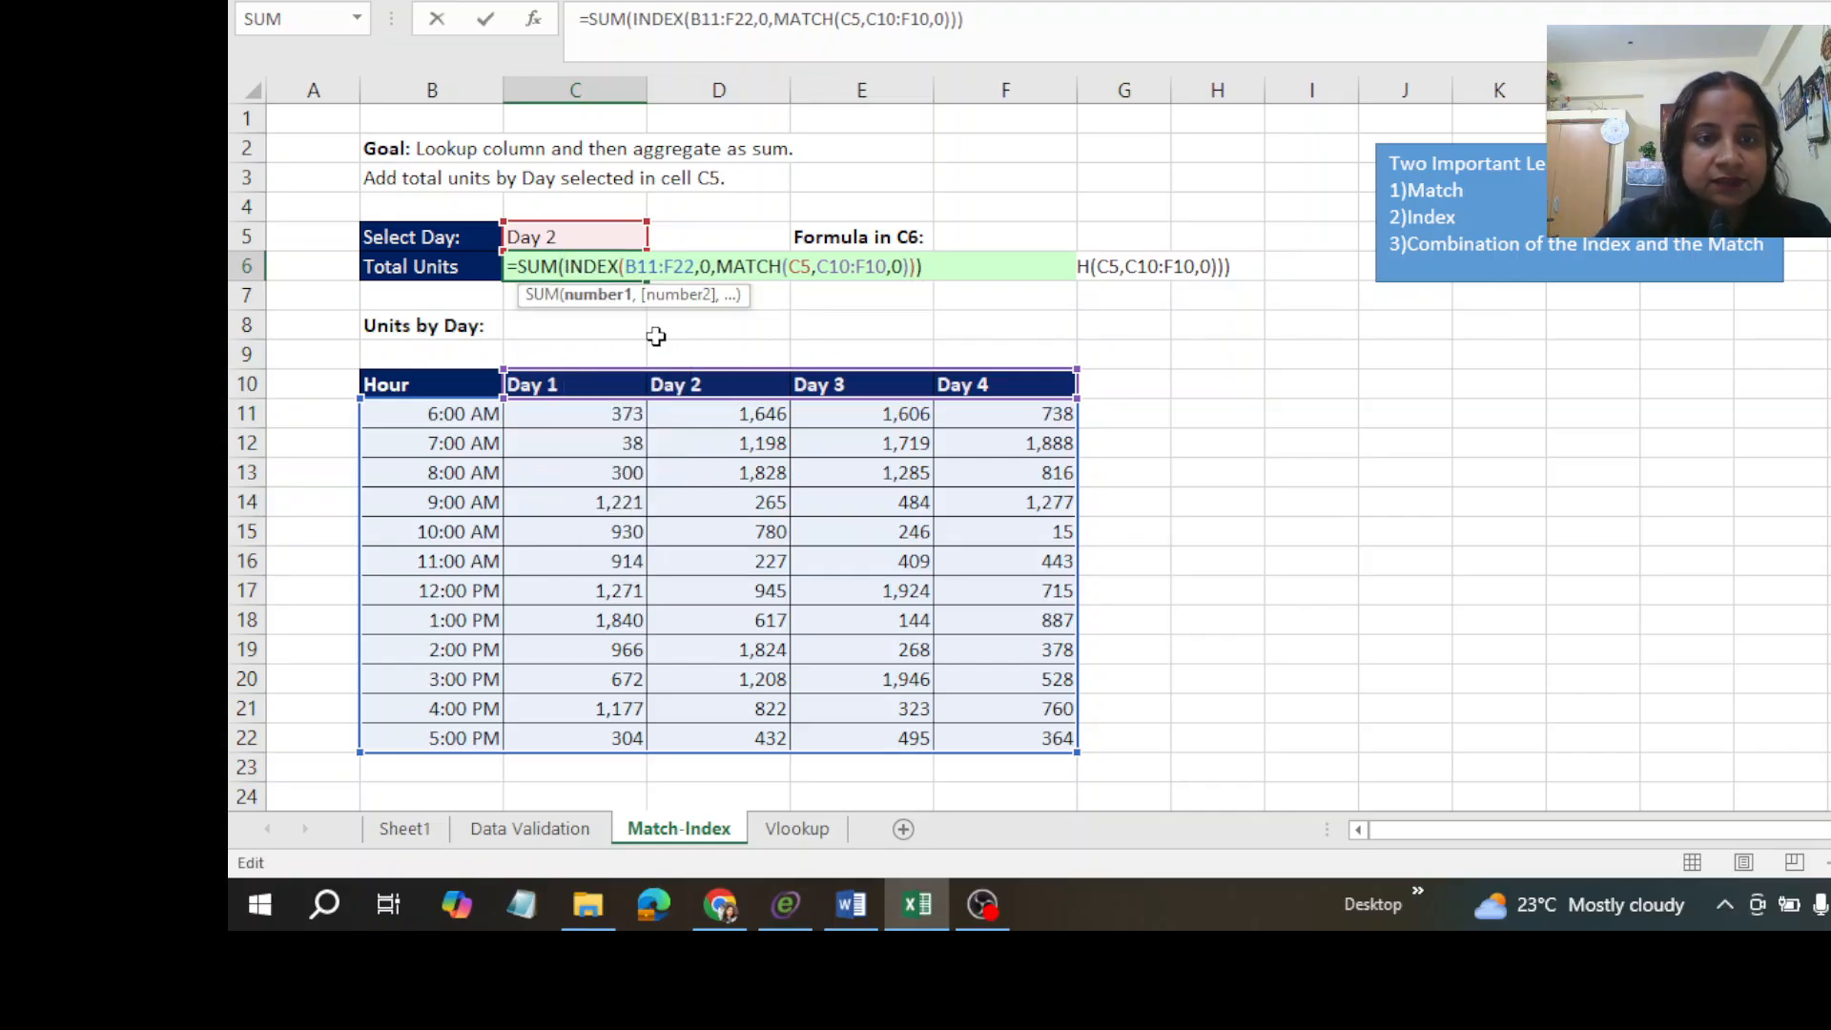
key("ctrl+Return")
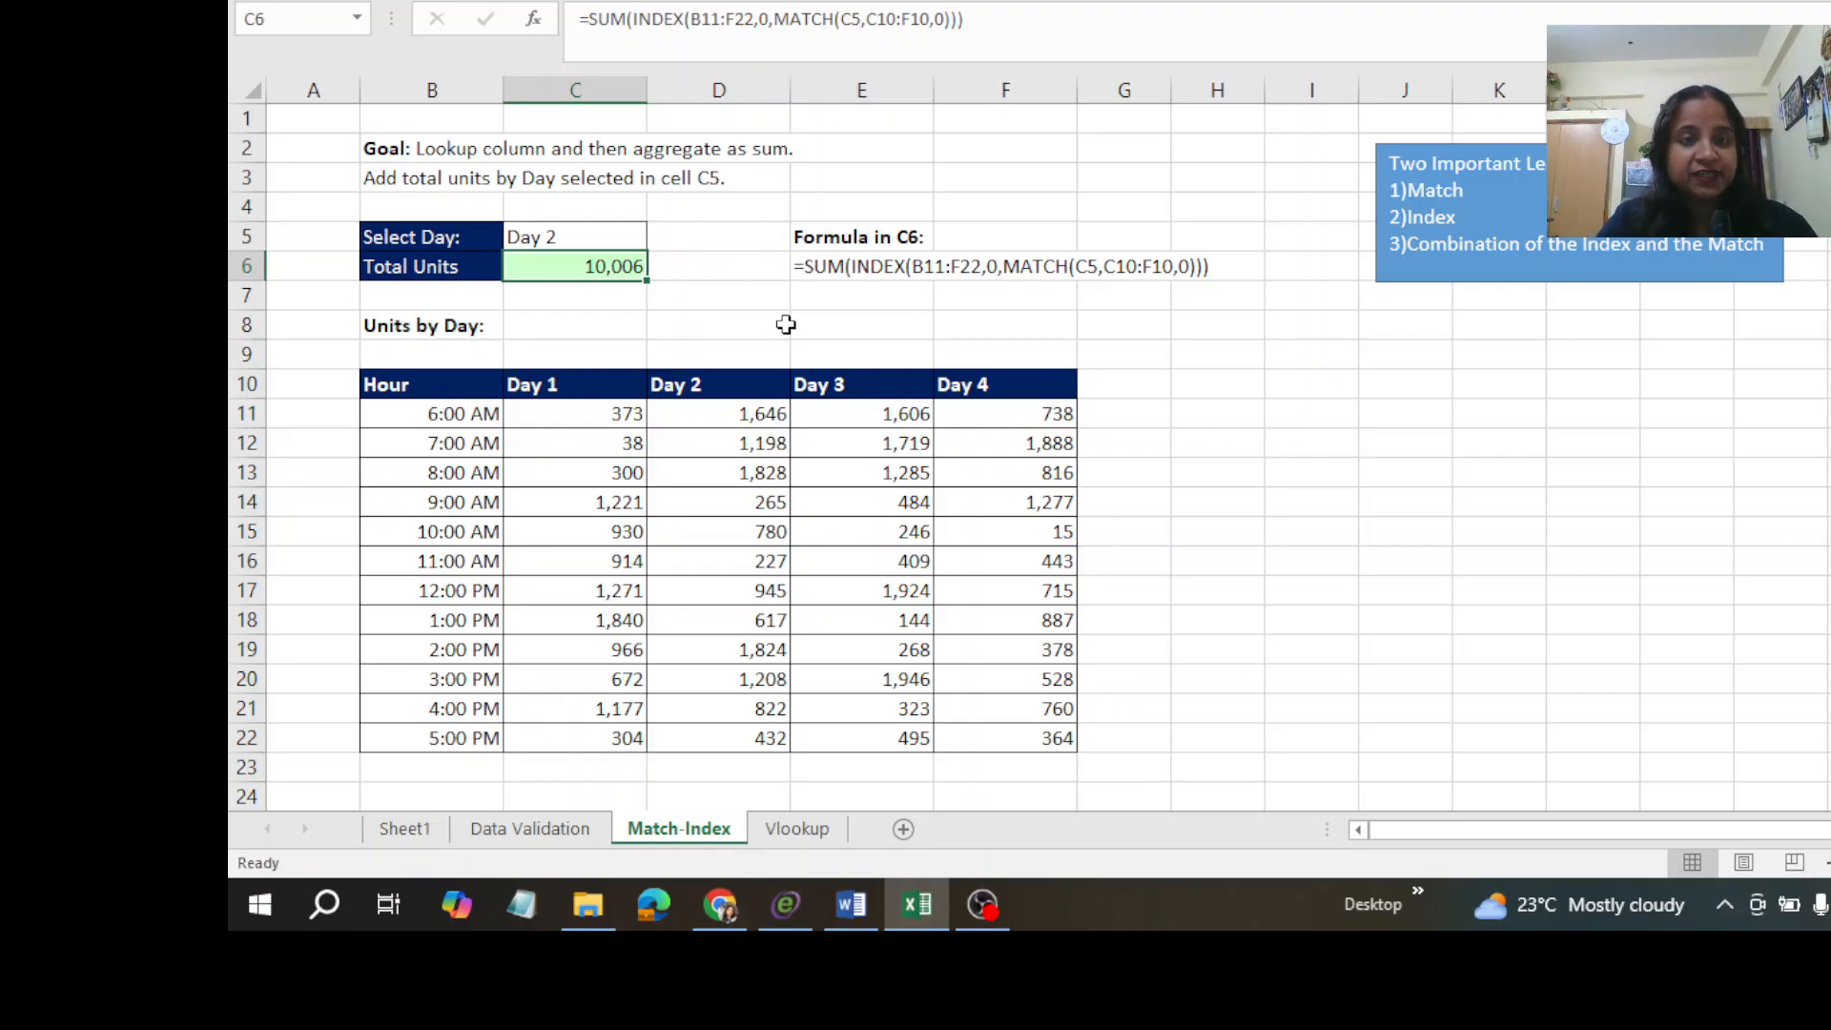
left_click(747, 389)
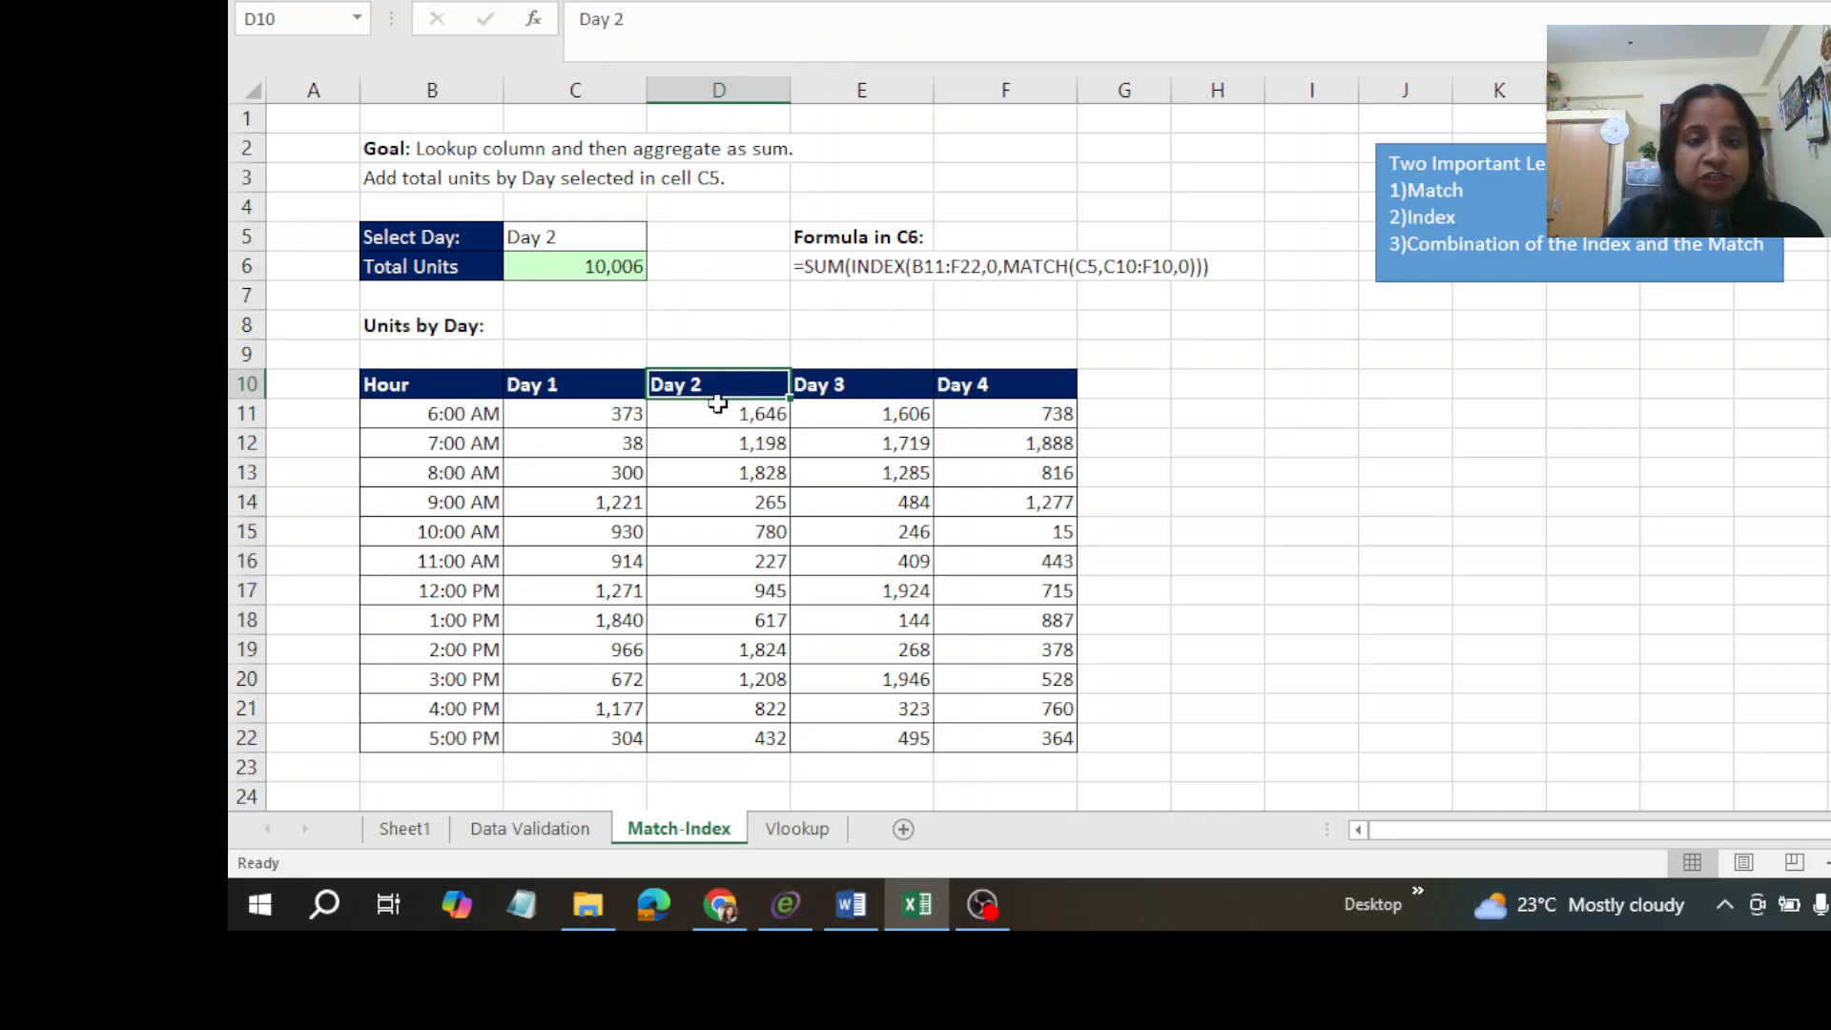
left_click_drag(717, 414, 745, 741)
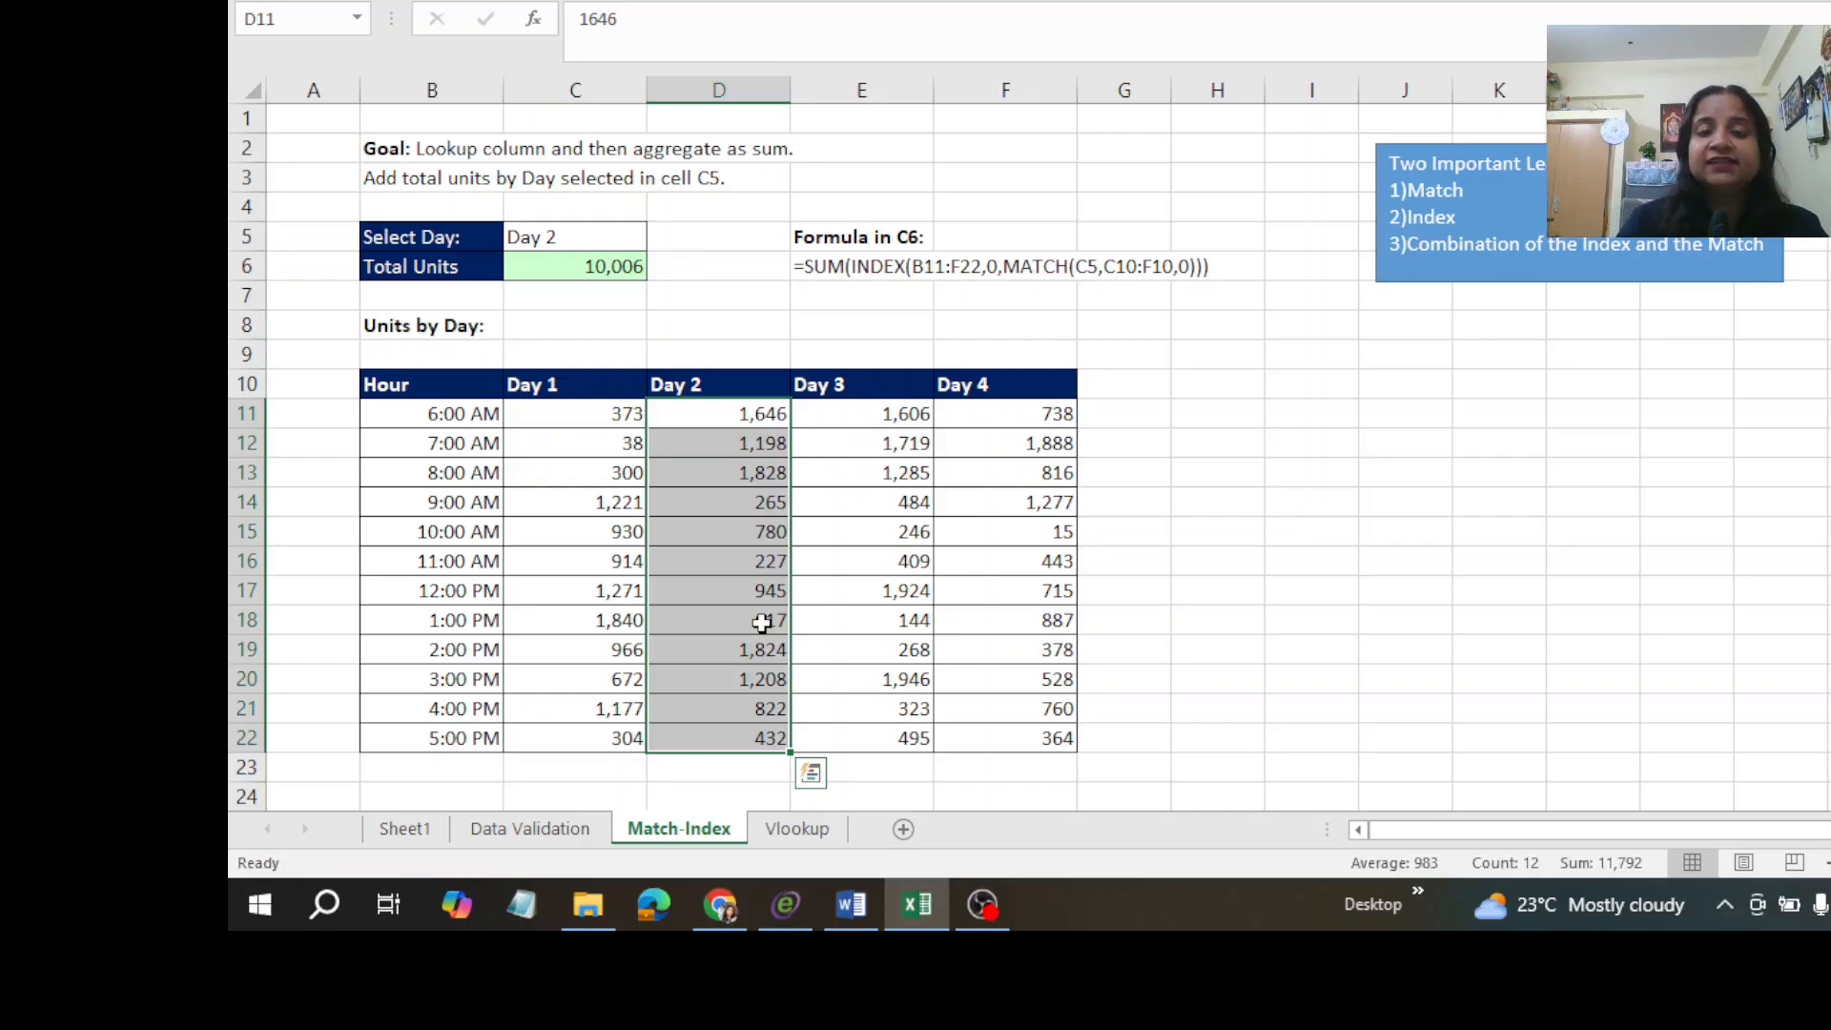
On the Vlookup sheet, clear the formula from D5 and check the EmployeeID cell B5.
left_click(799, 829)
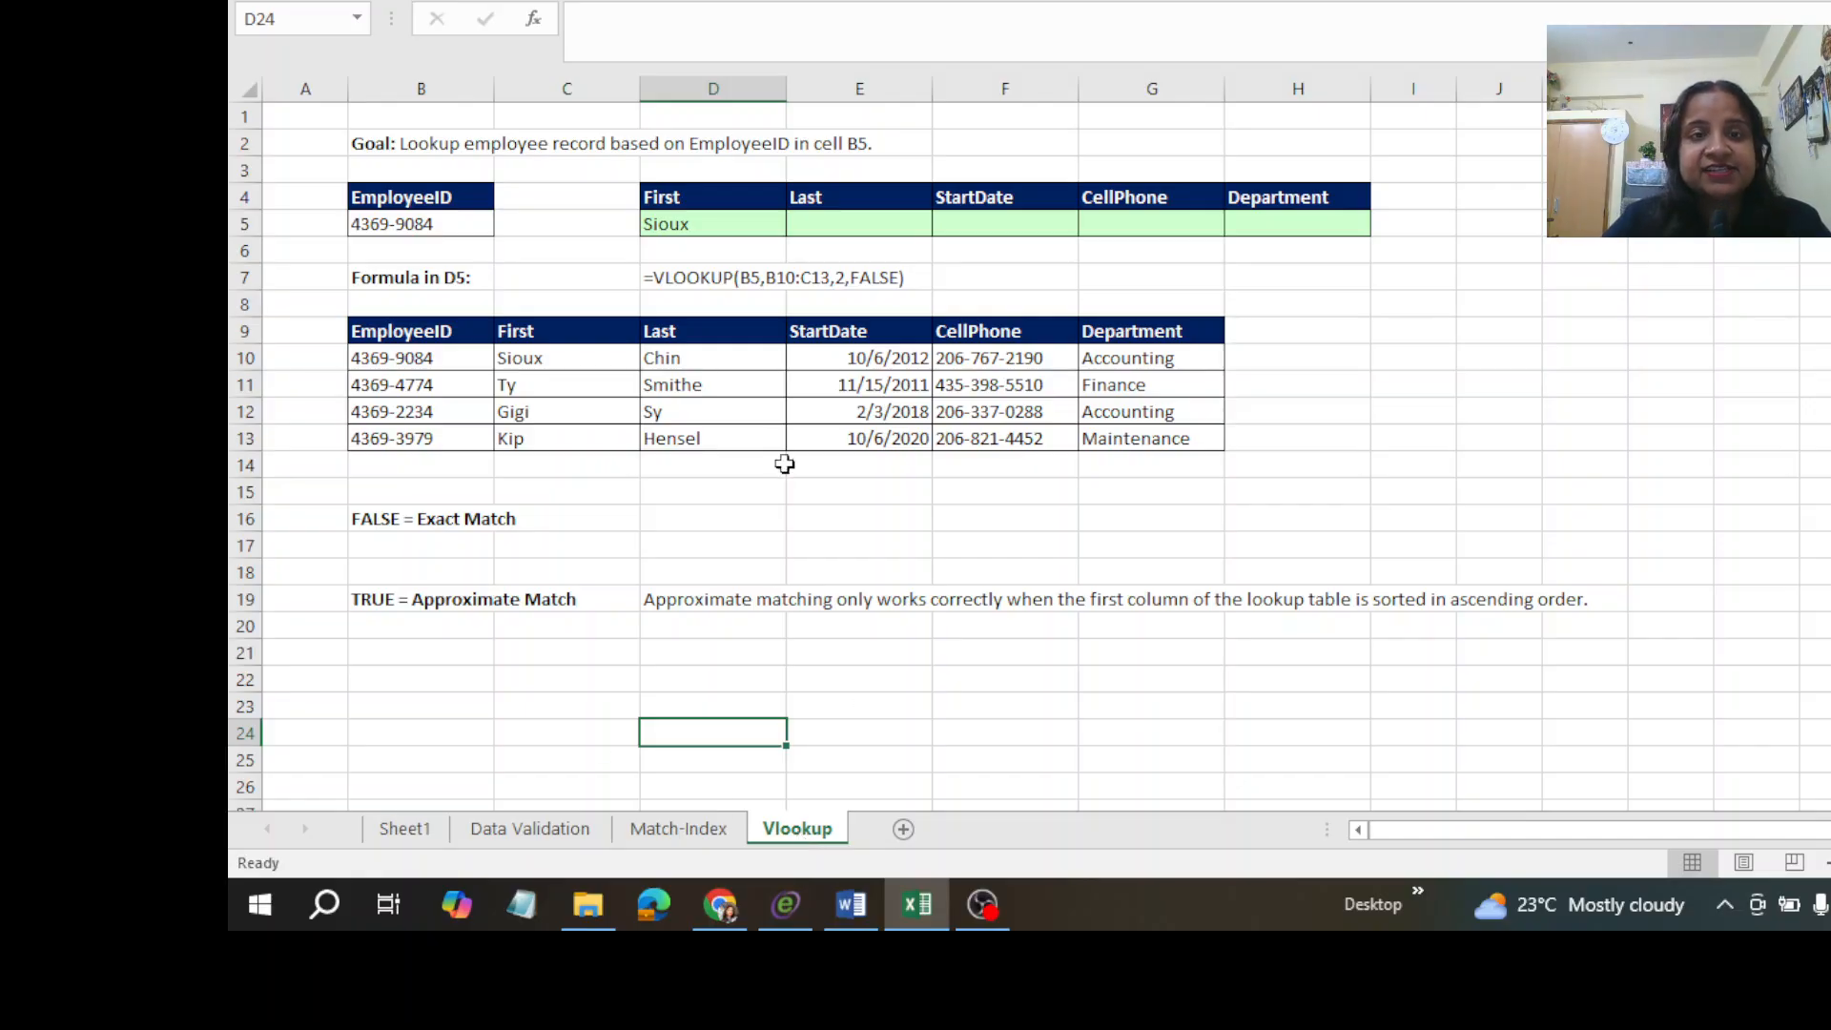
left_click(689, 226)
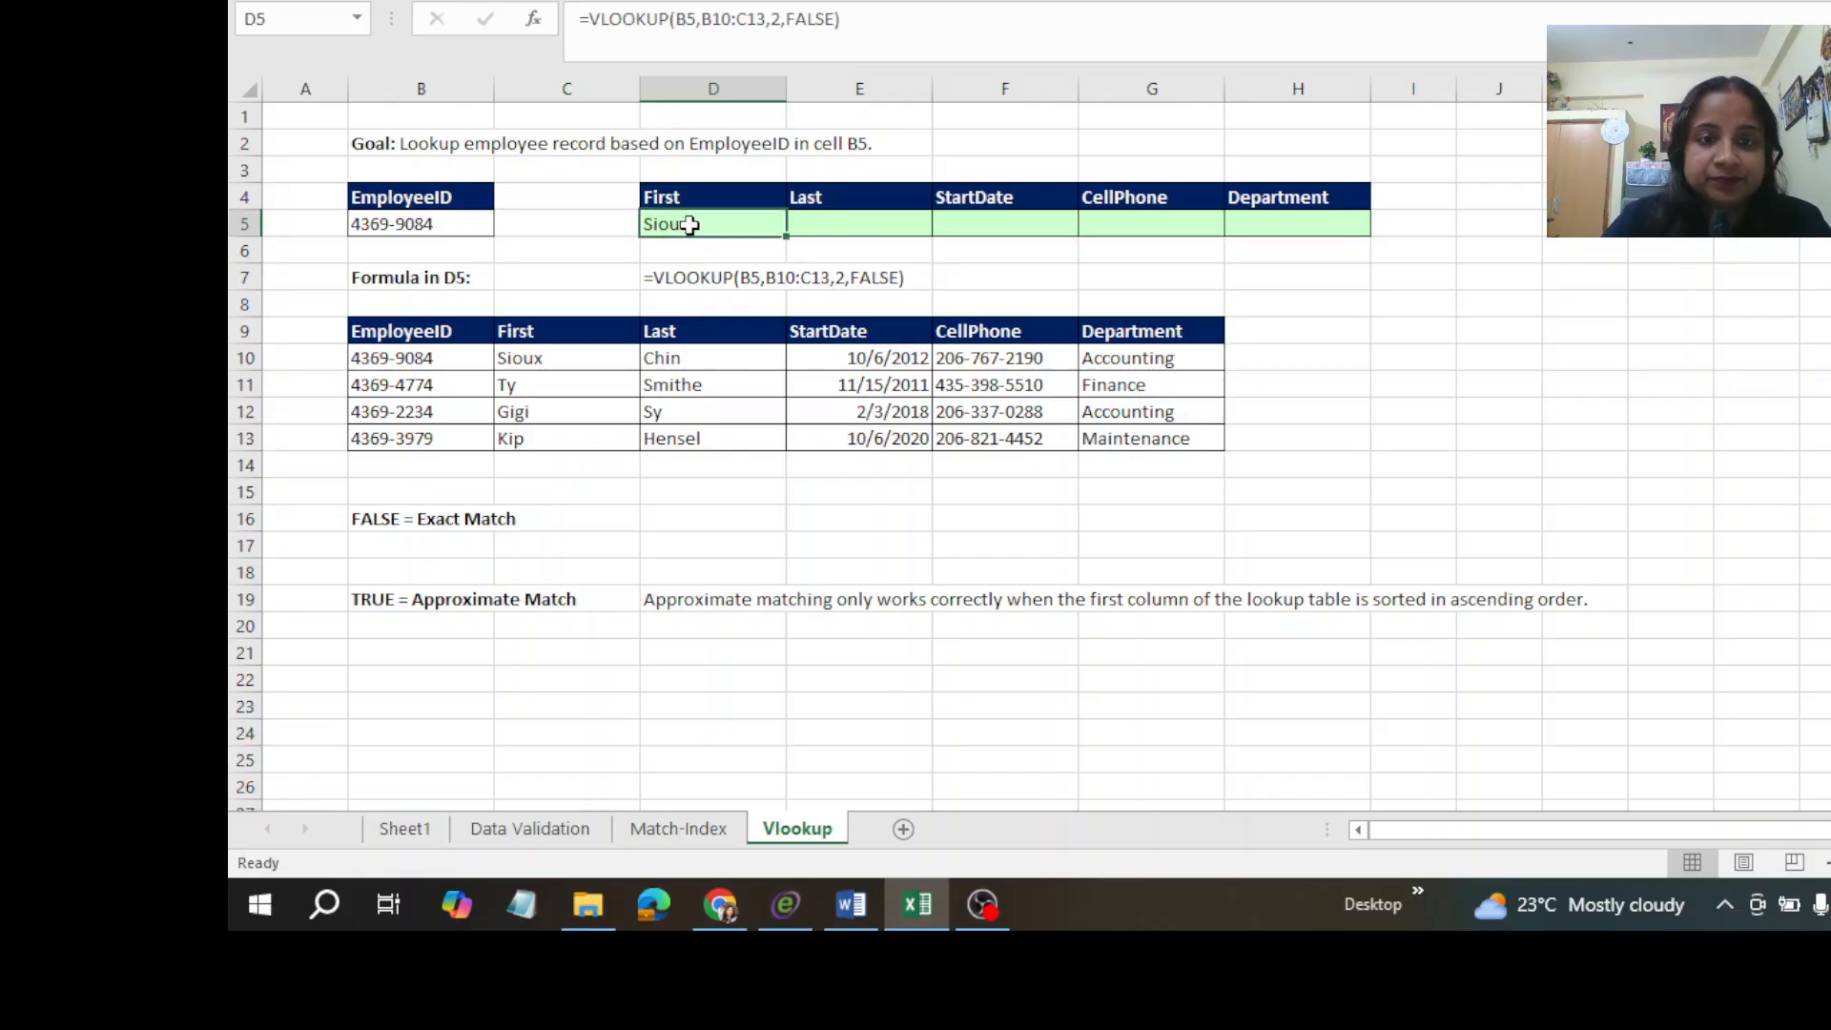
key("Delete")
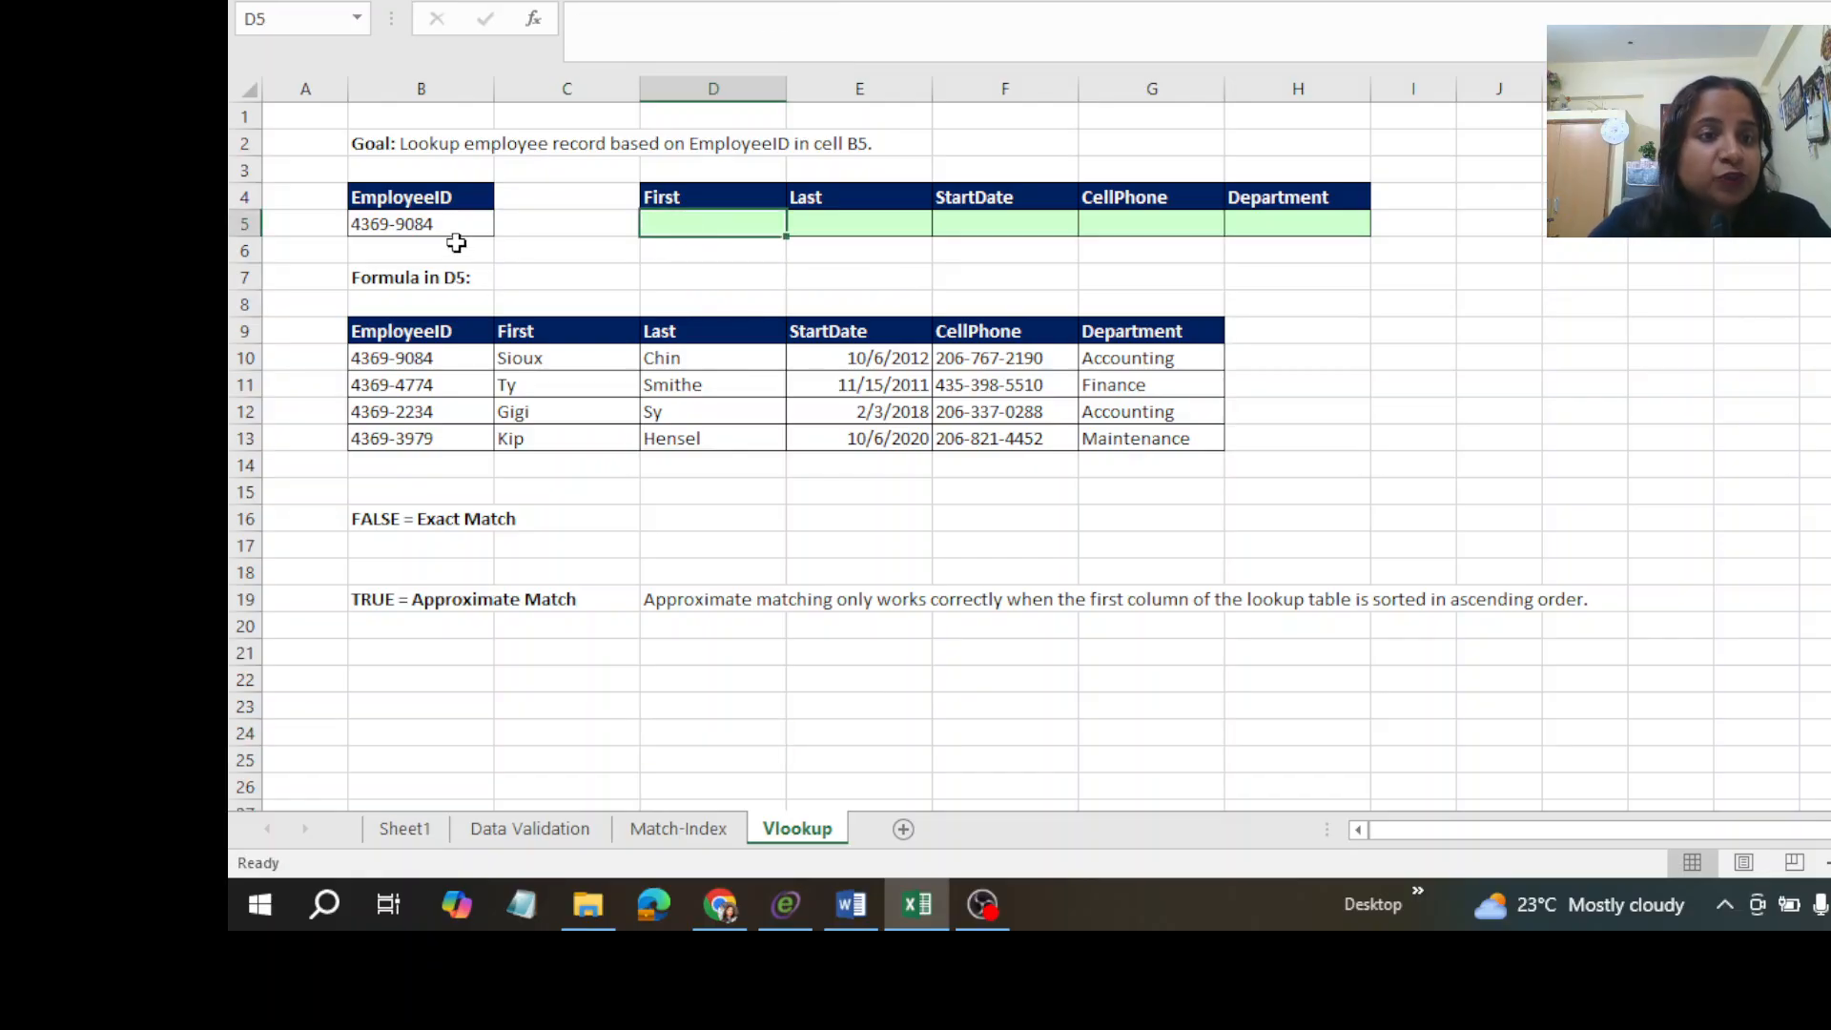
left_click(449, 222)
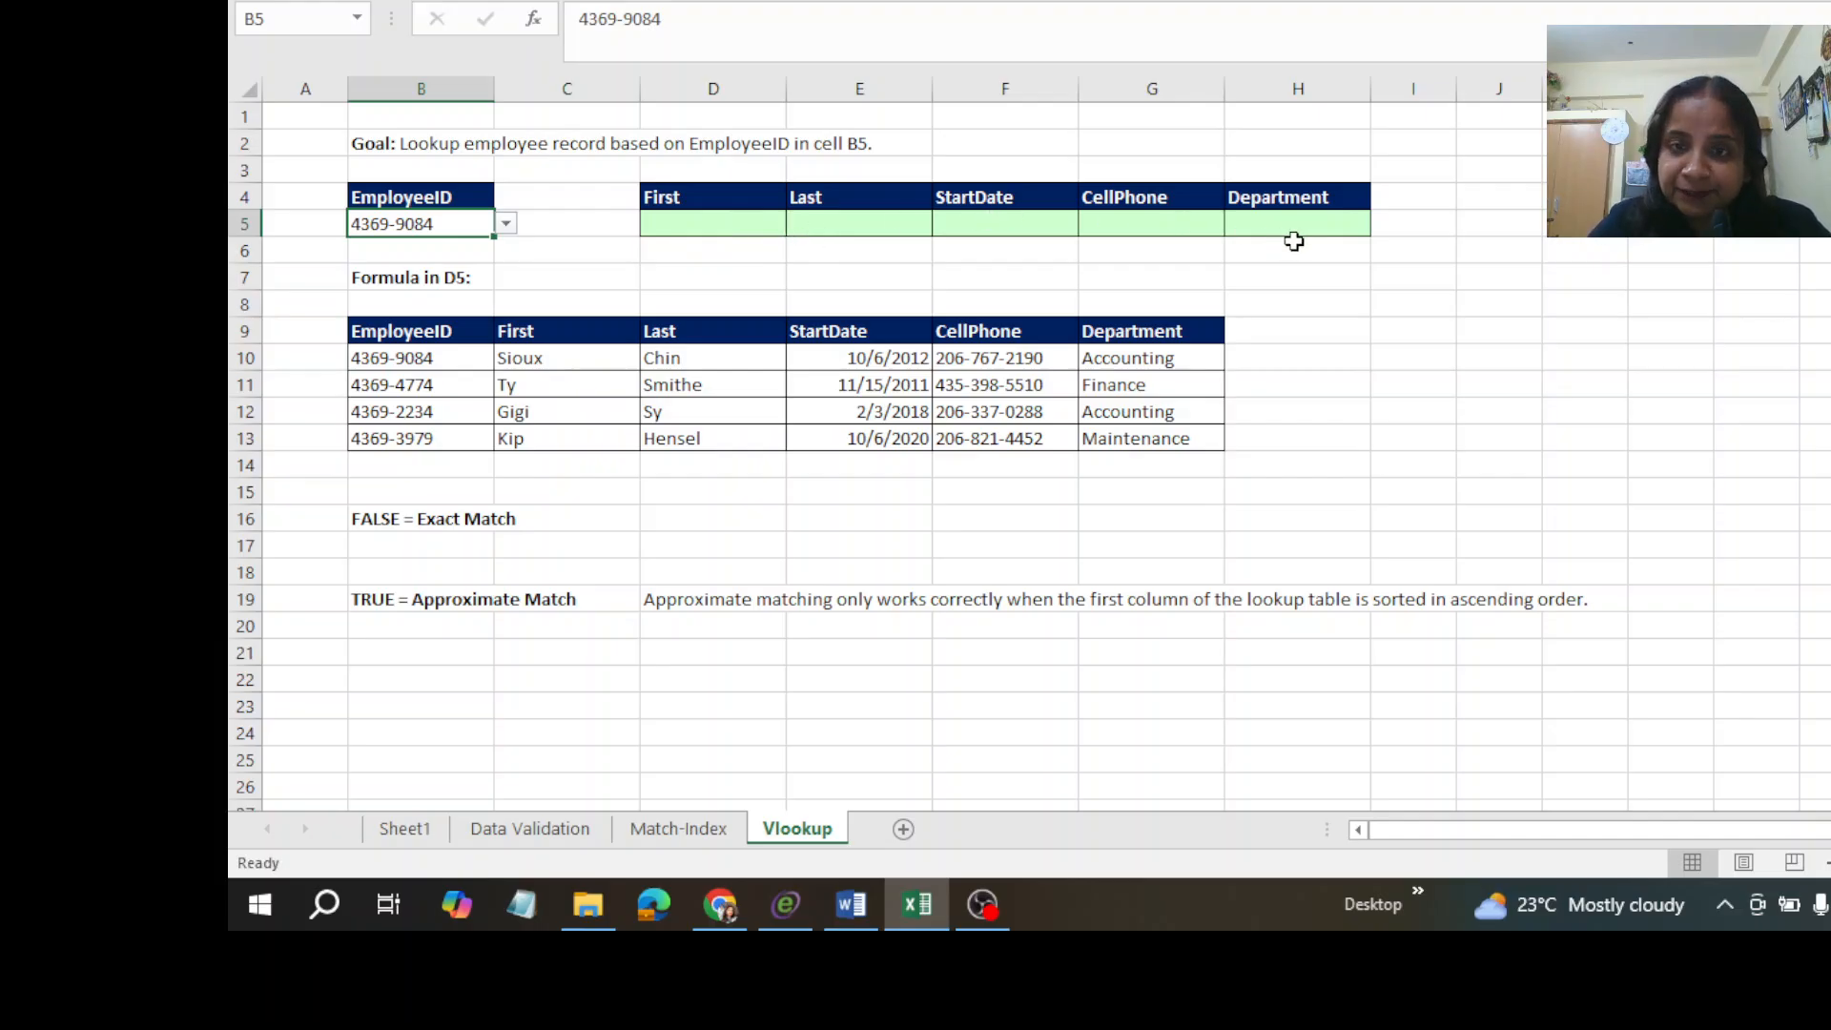
Begin a VLOOKUP formula in D5 with B5 as the lookup value and B9:C13 as the table array.
left_click(699, 229)
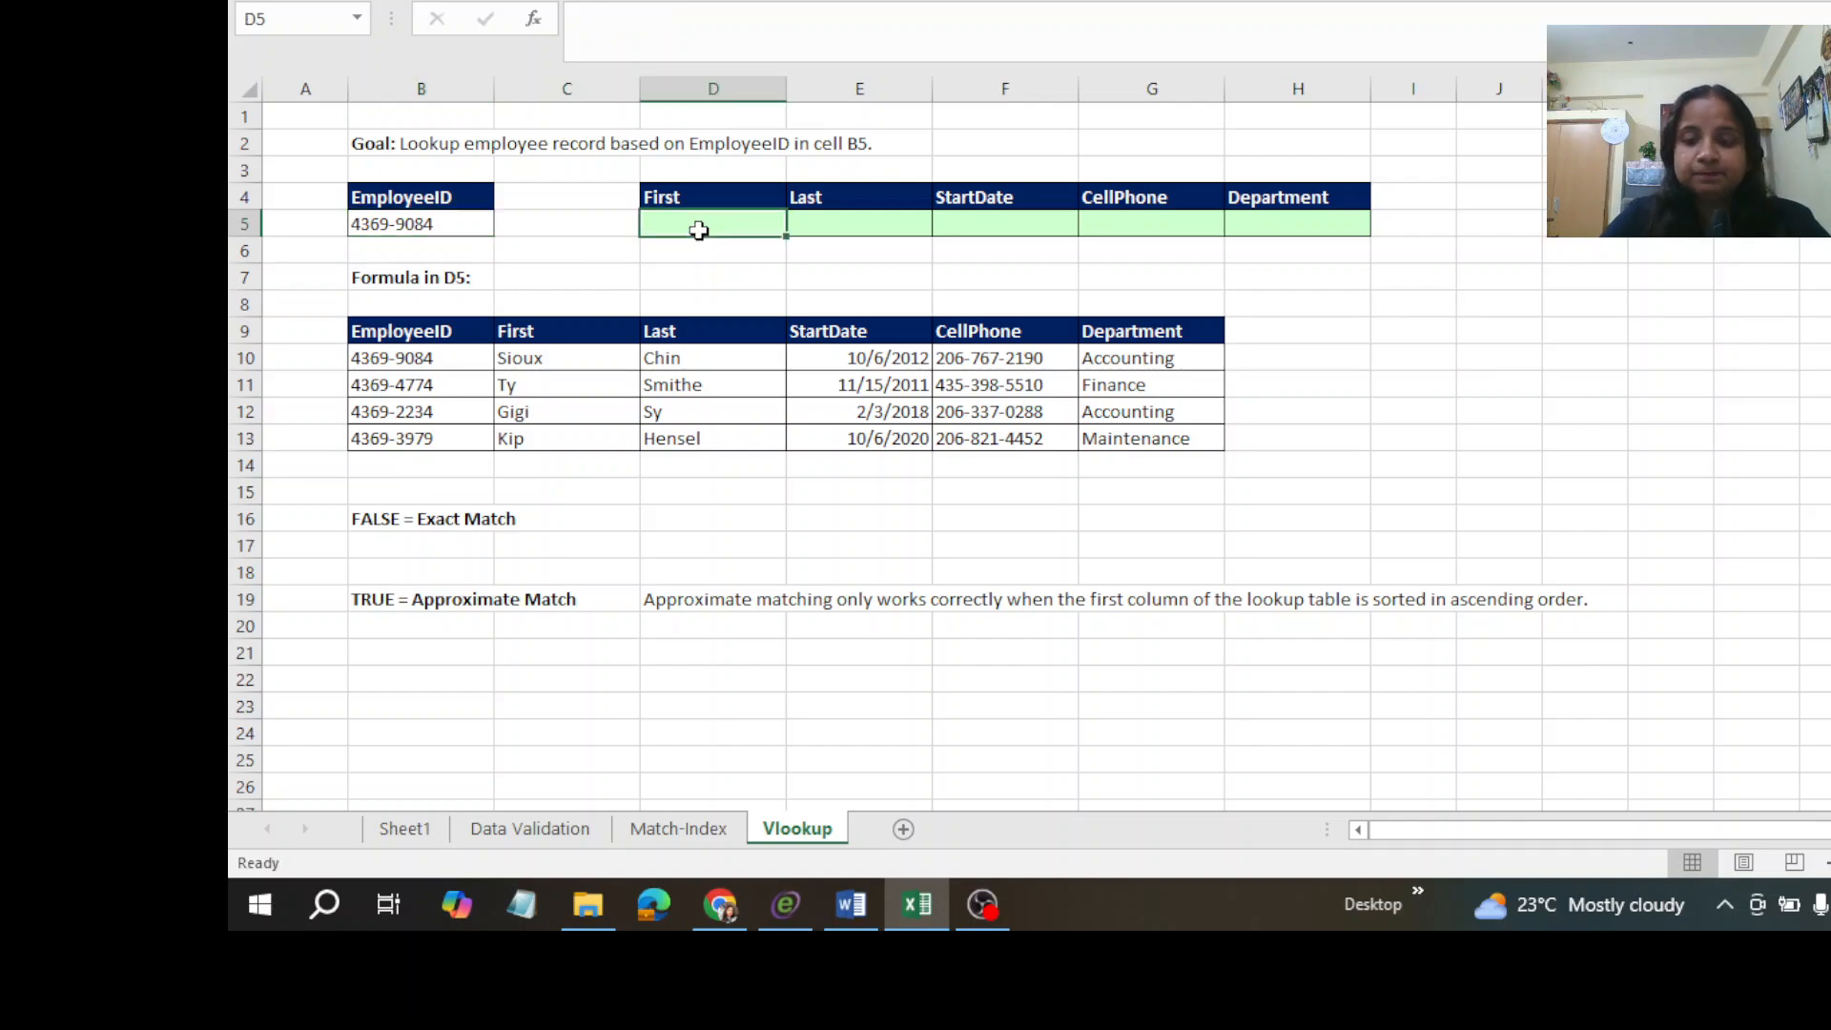
type("=")
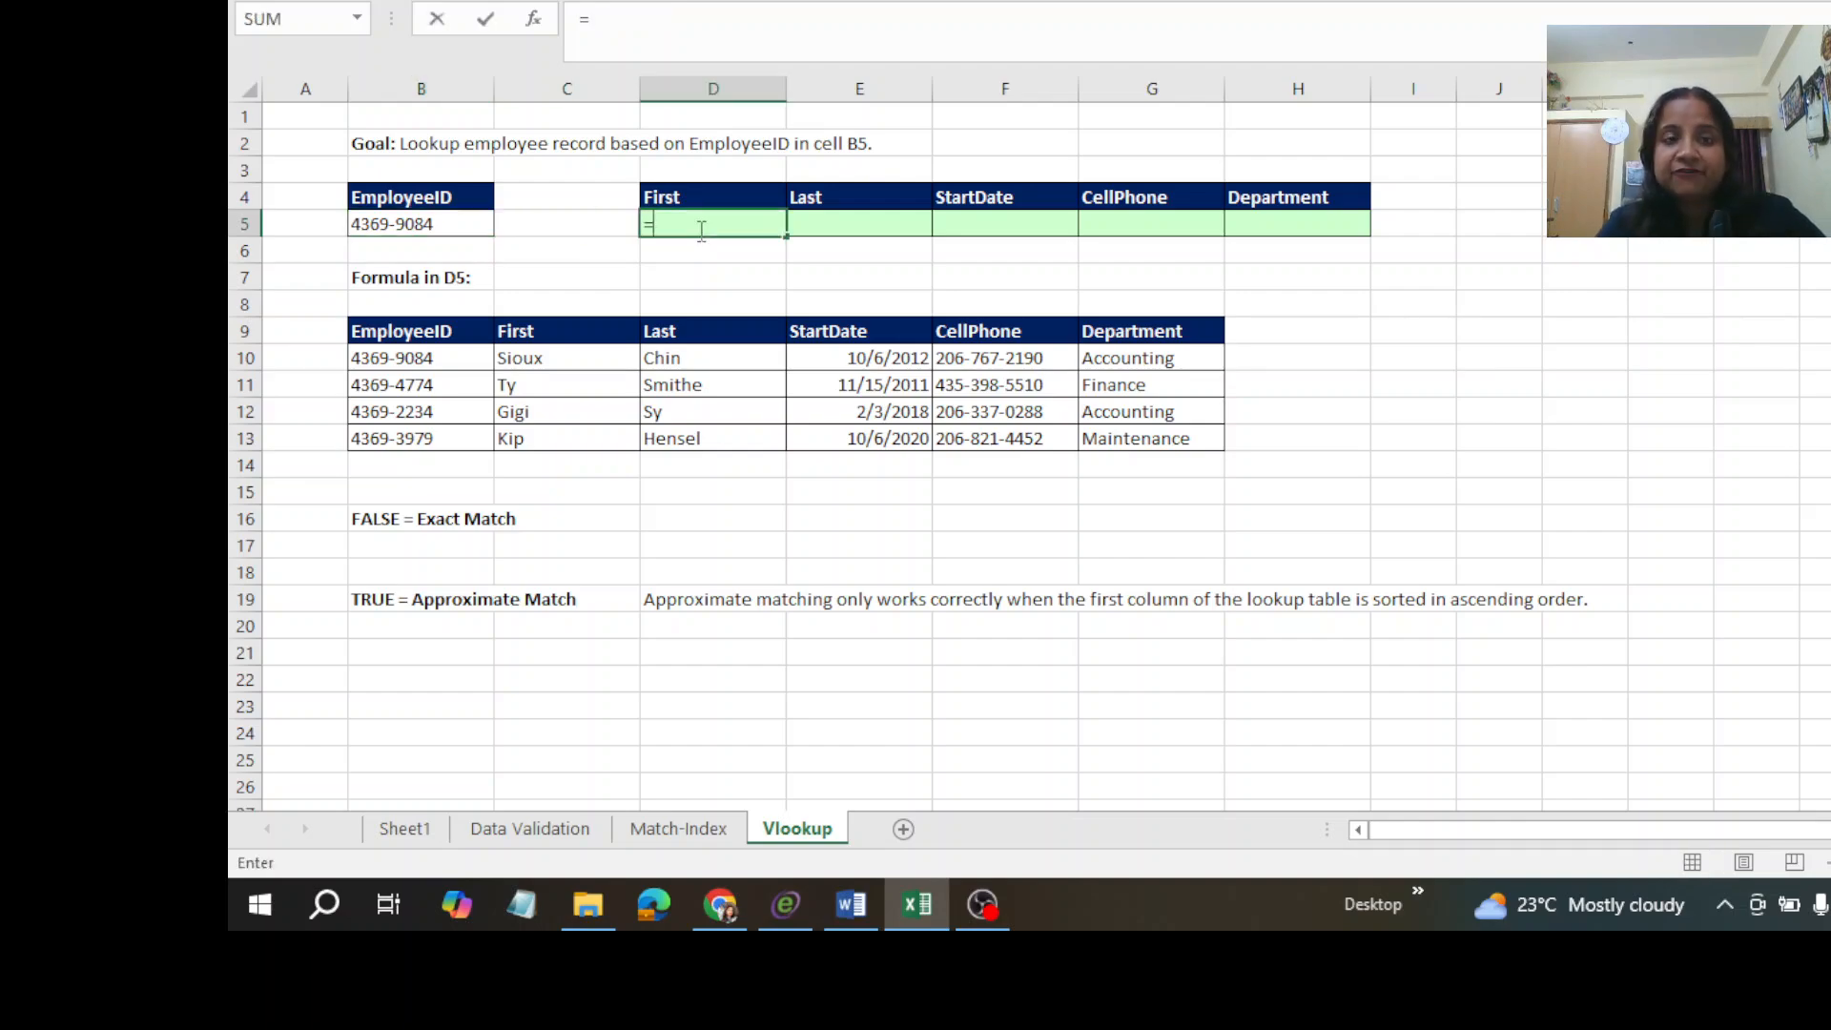
type("v")
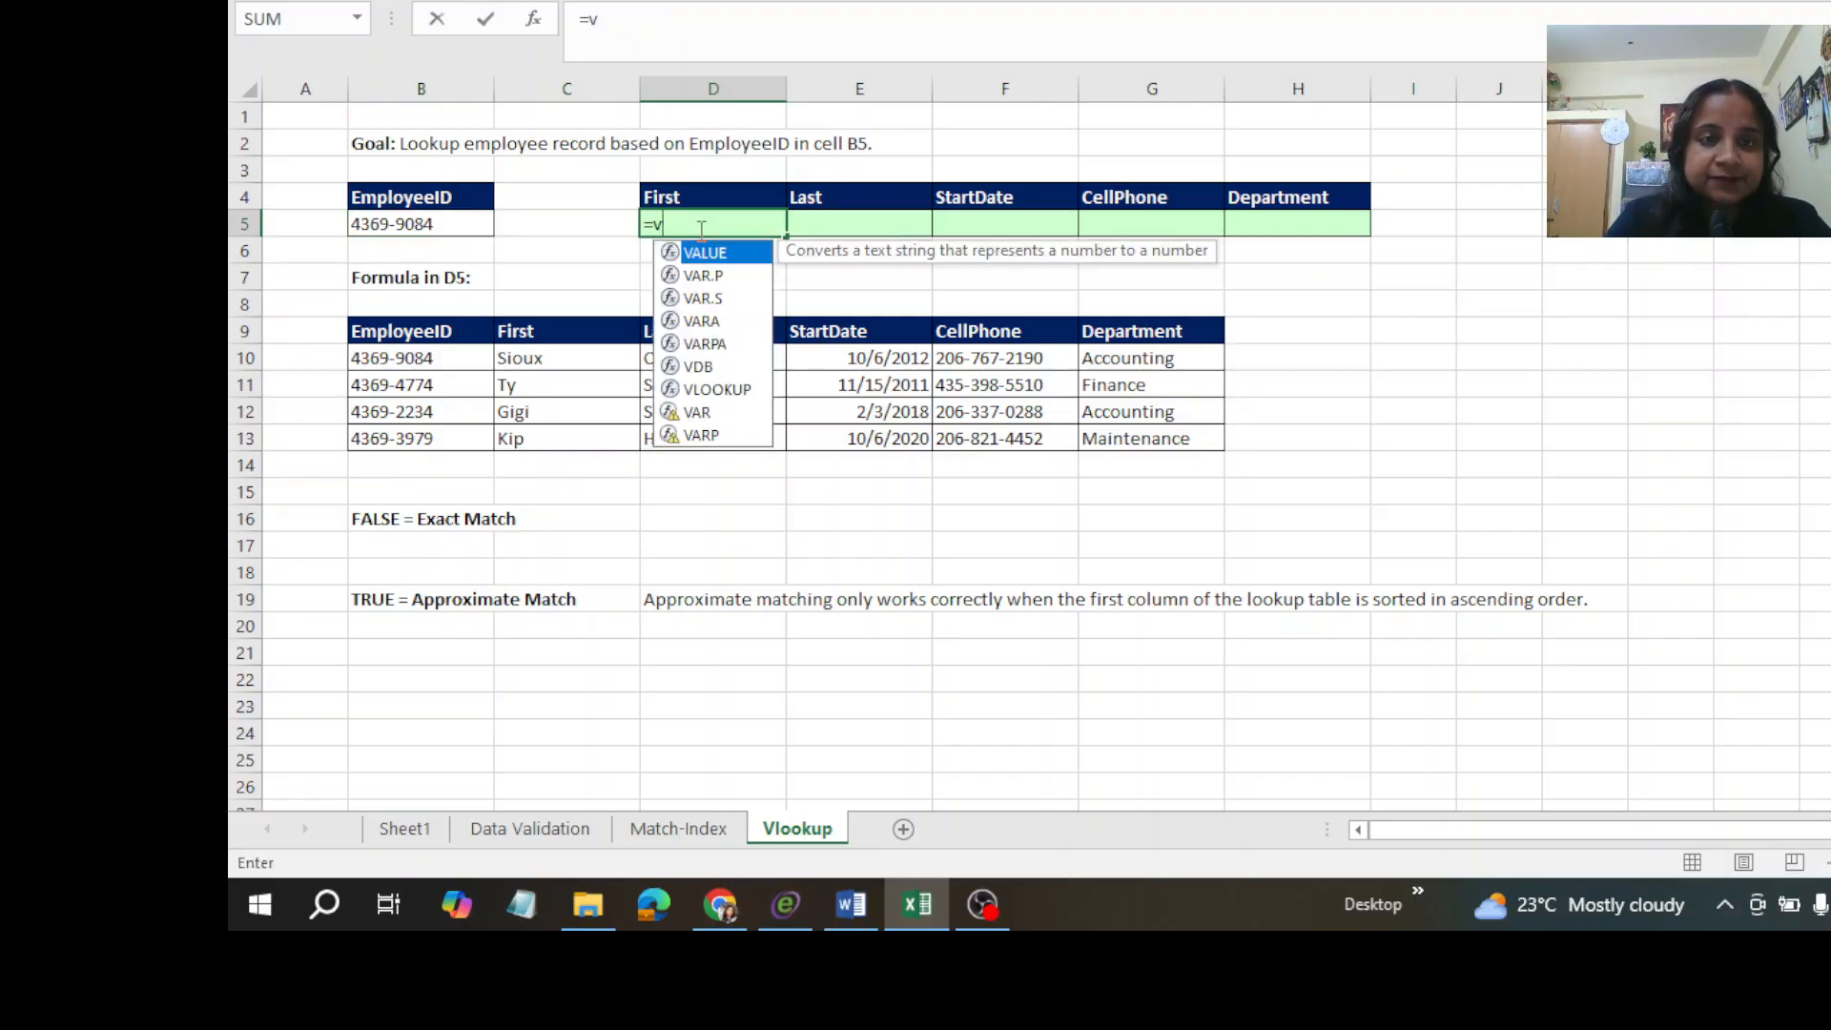
double_click(717, 389)
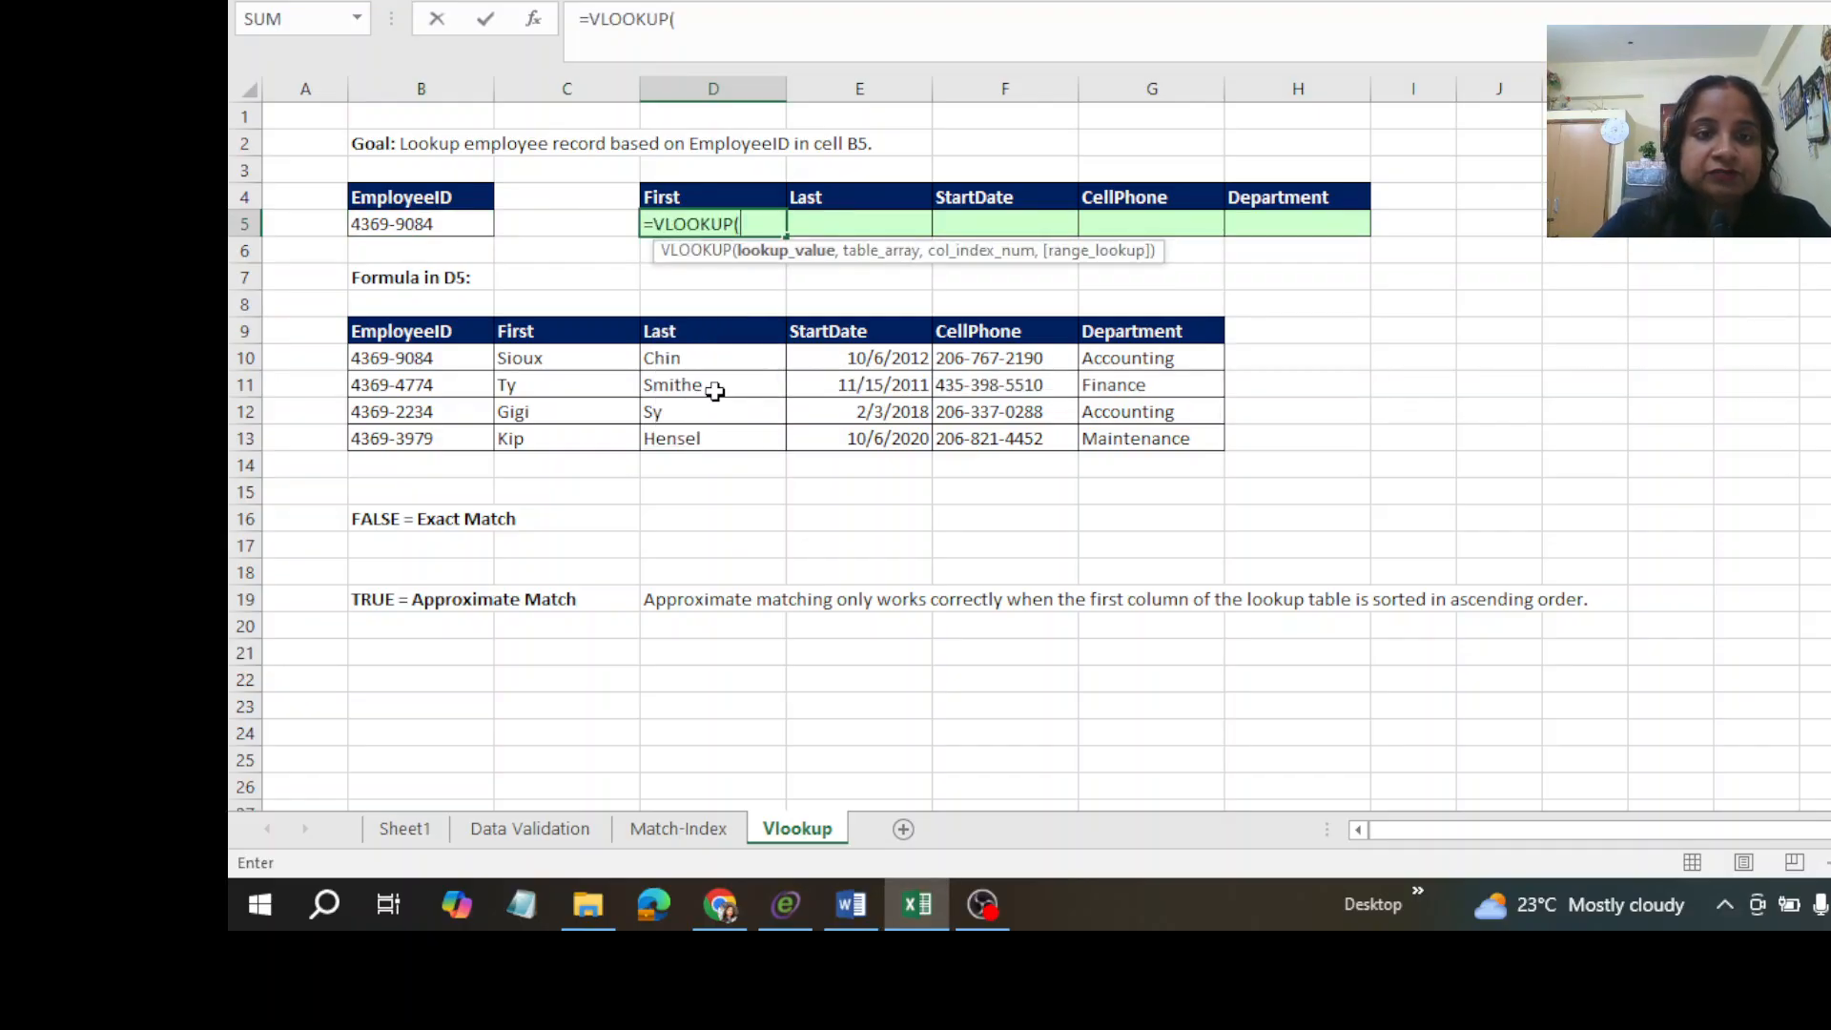
left_click(460, 223)
type(",")
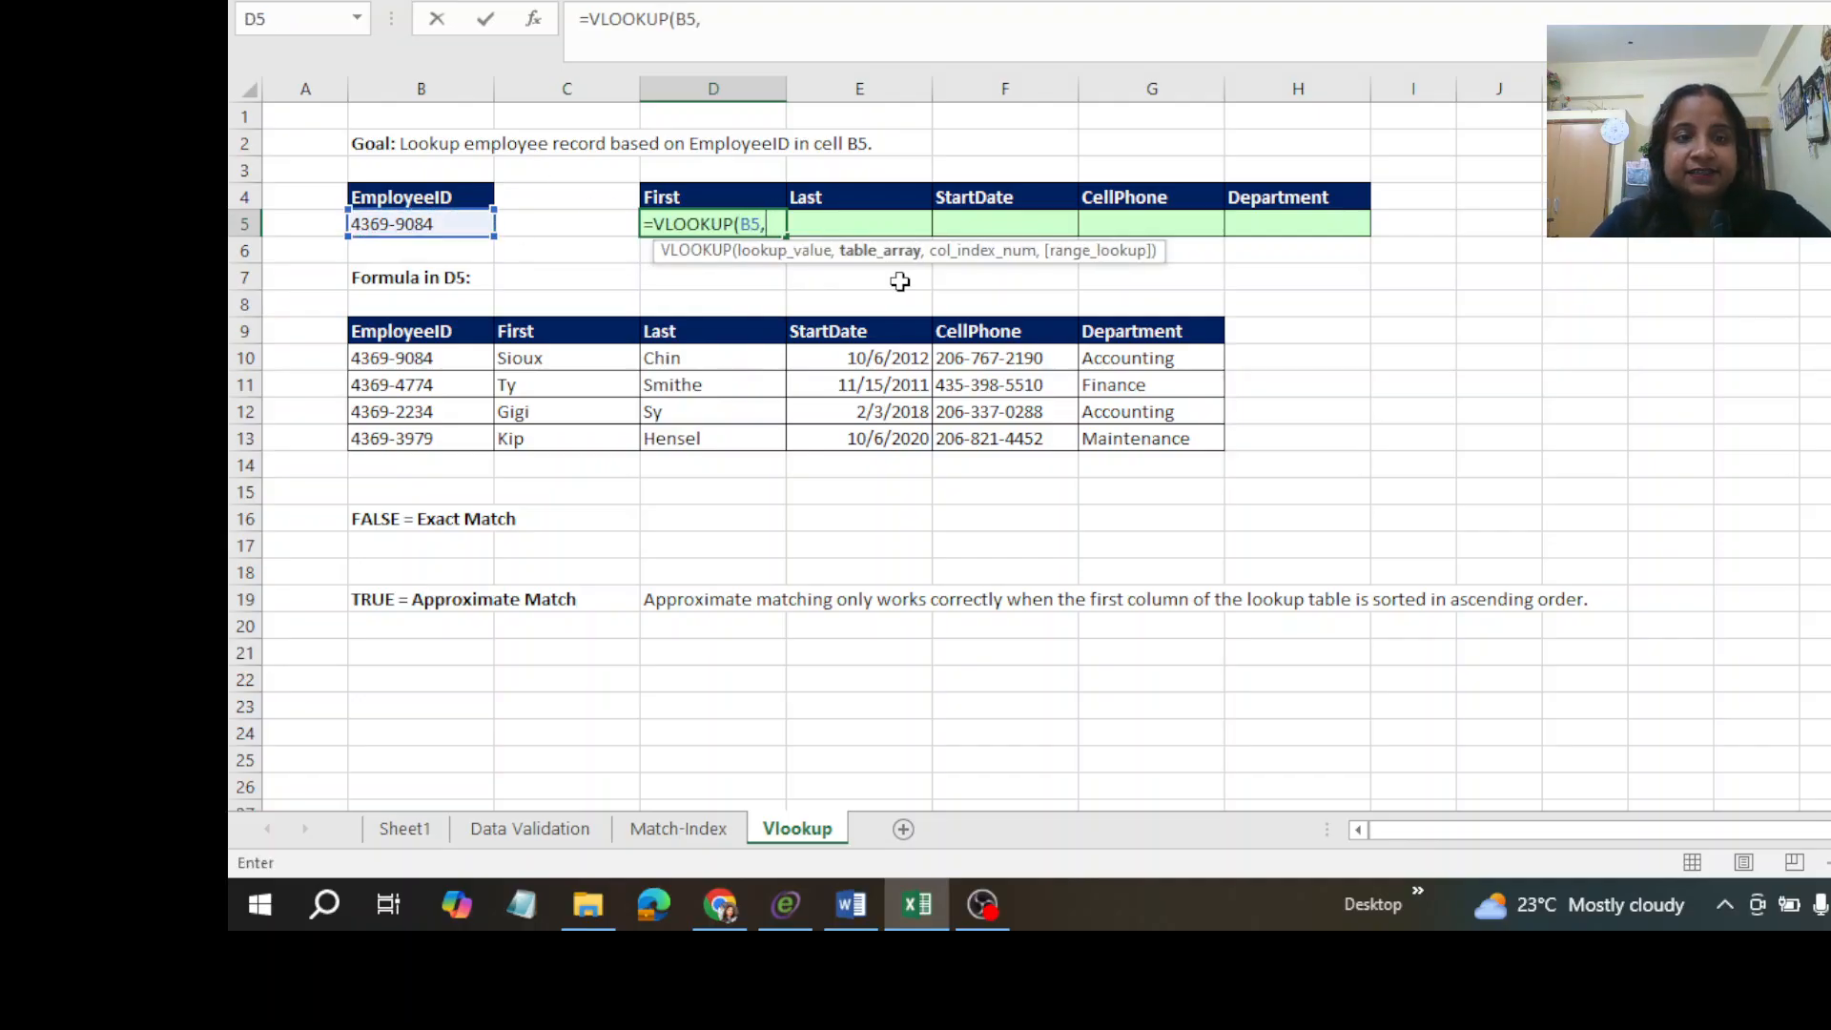
left_click_drag(381, 325, 534, 439)
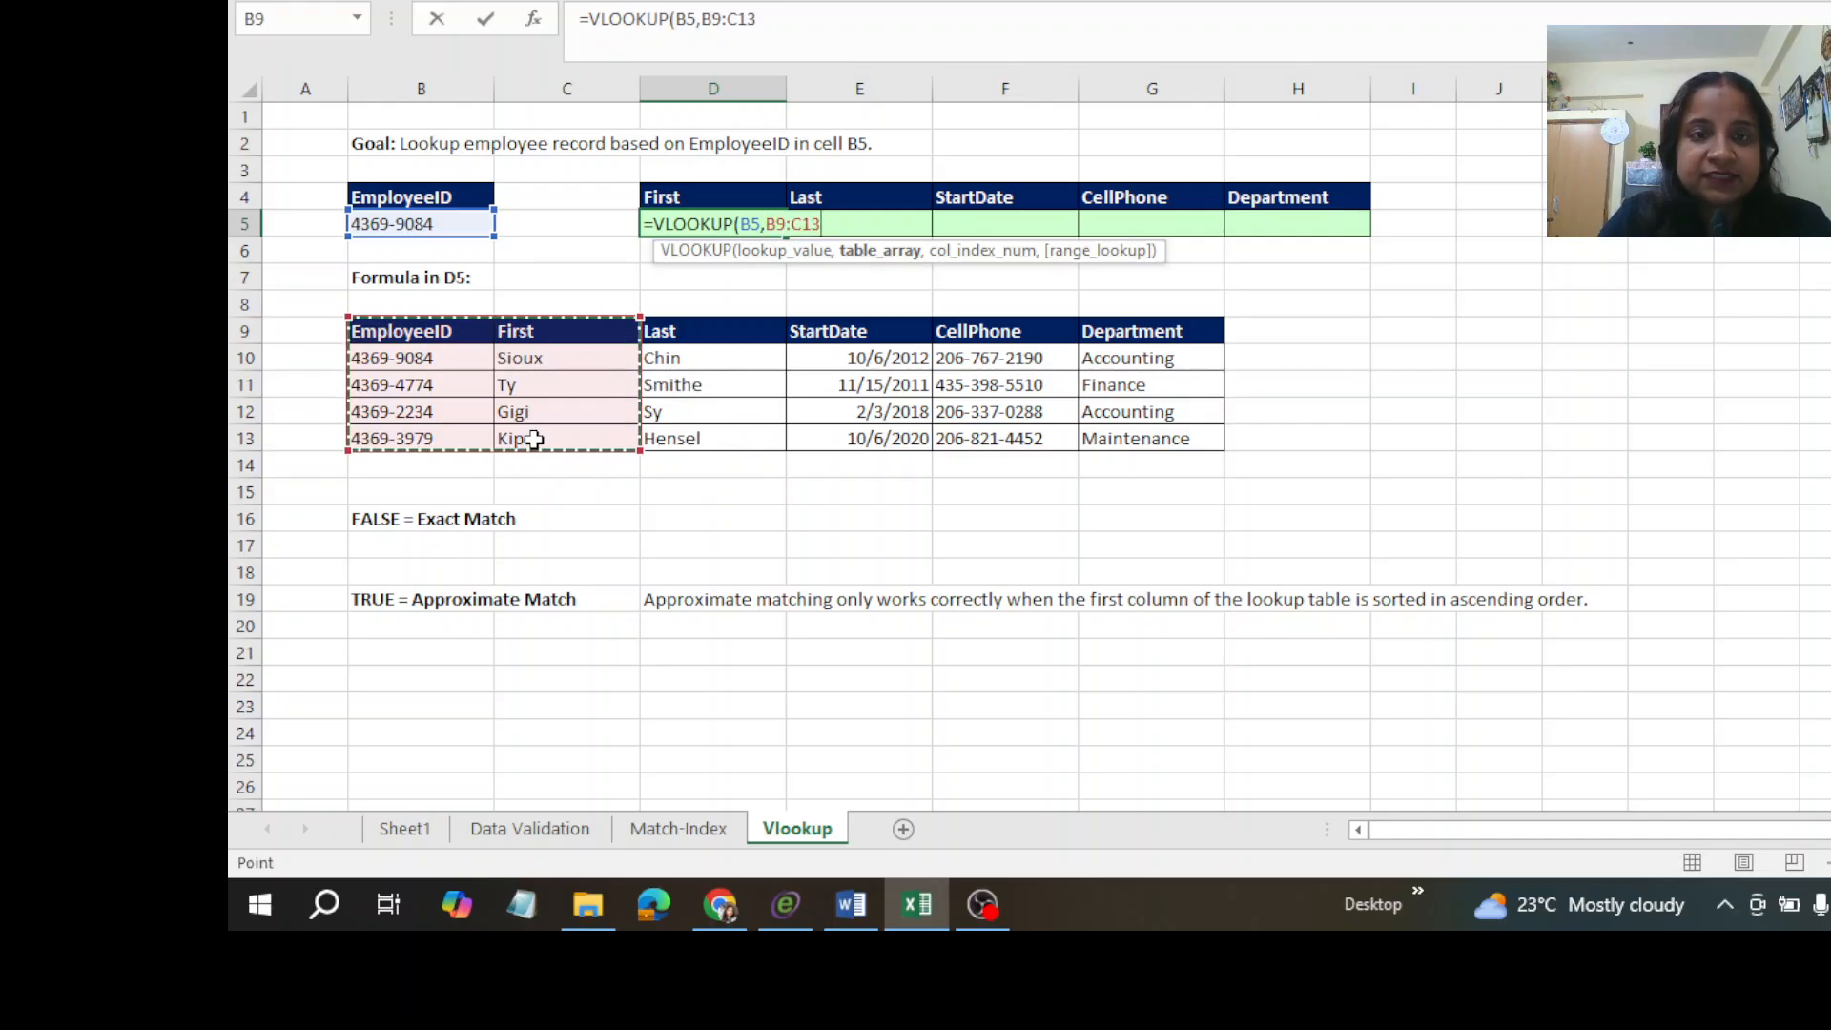
Complete D5's VLOOKUP with column index 2 and FALSE for an exact match, and enter the formula.
type(",")
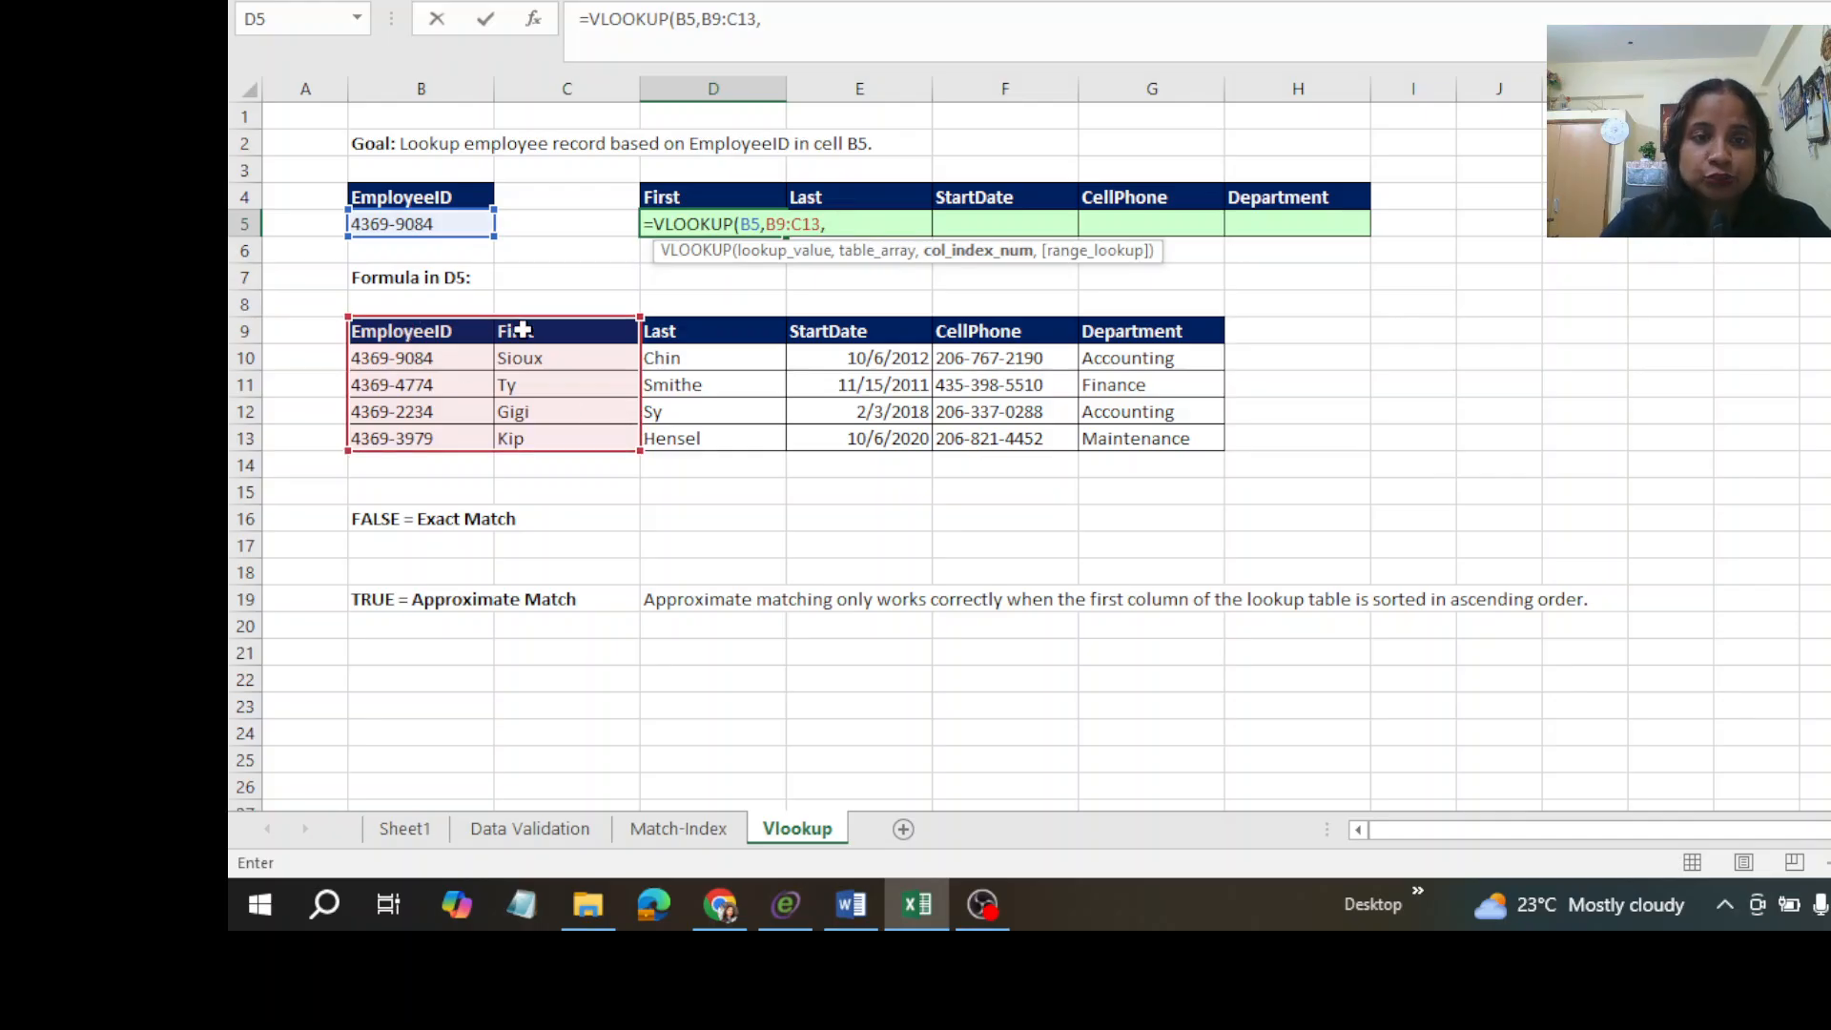
type("2")
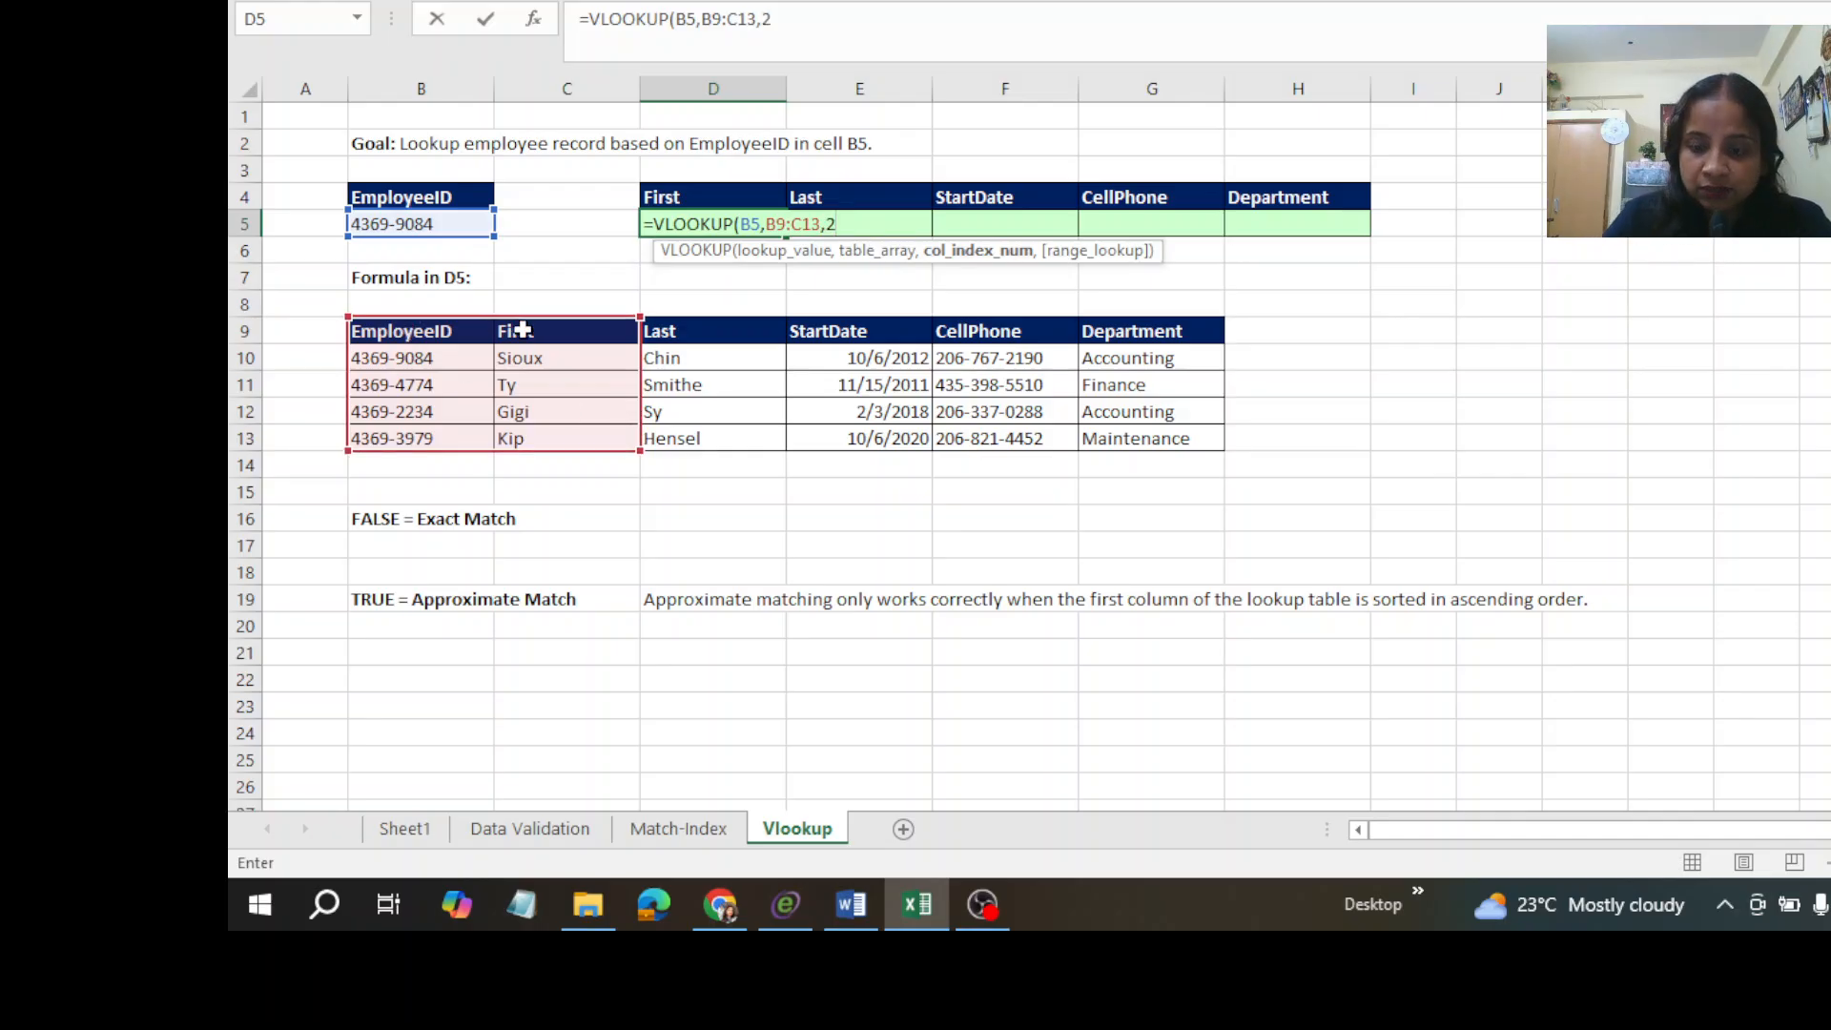
type(",")
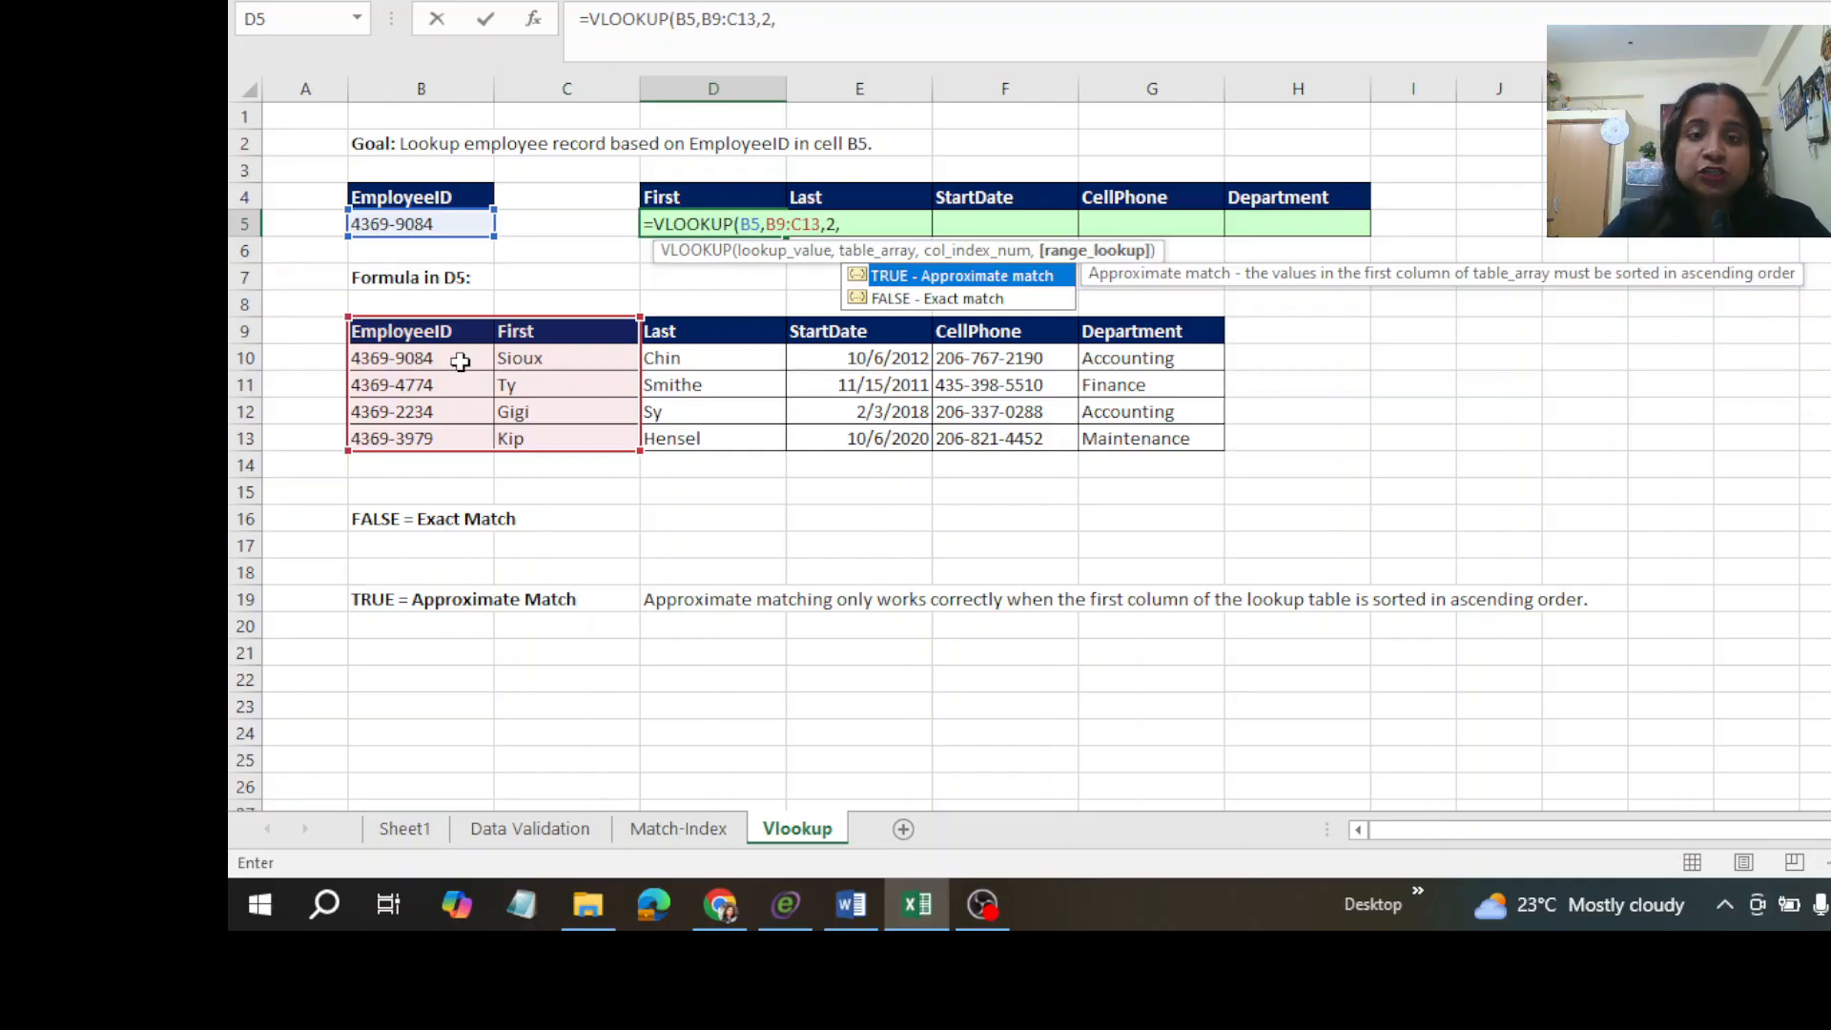
double_click(969, 301)
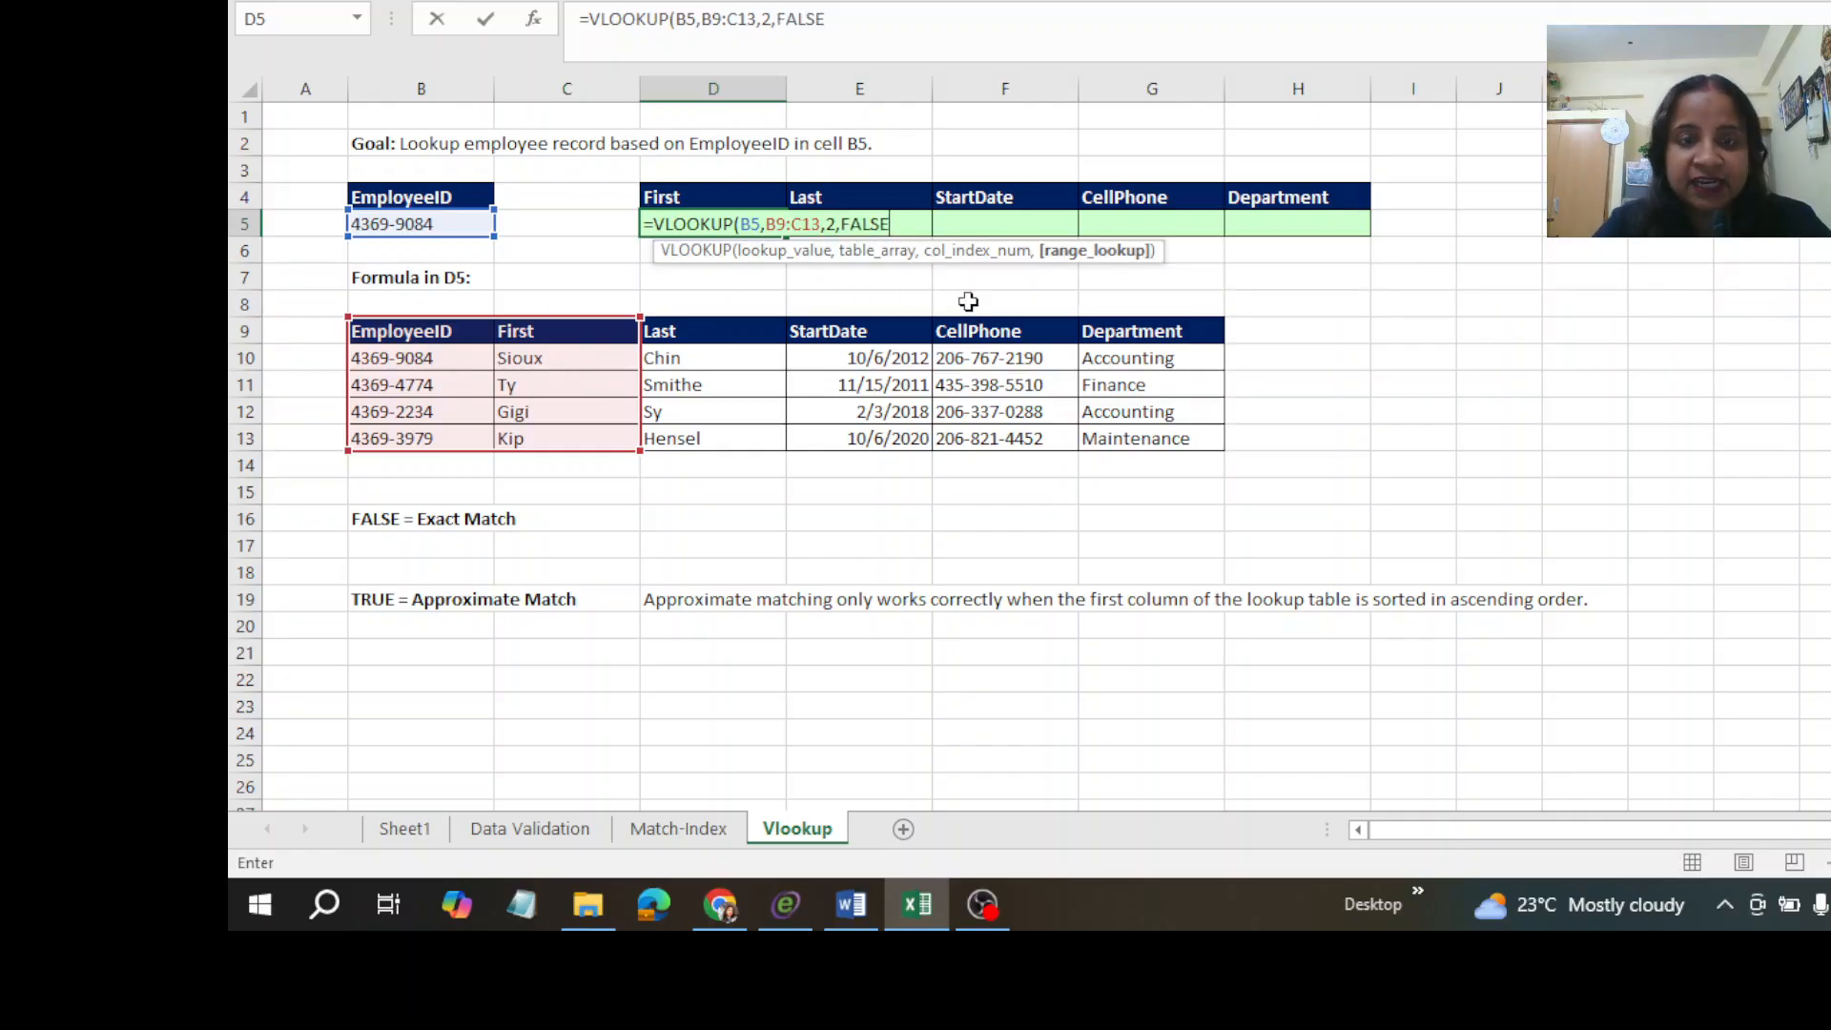
type(")")
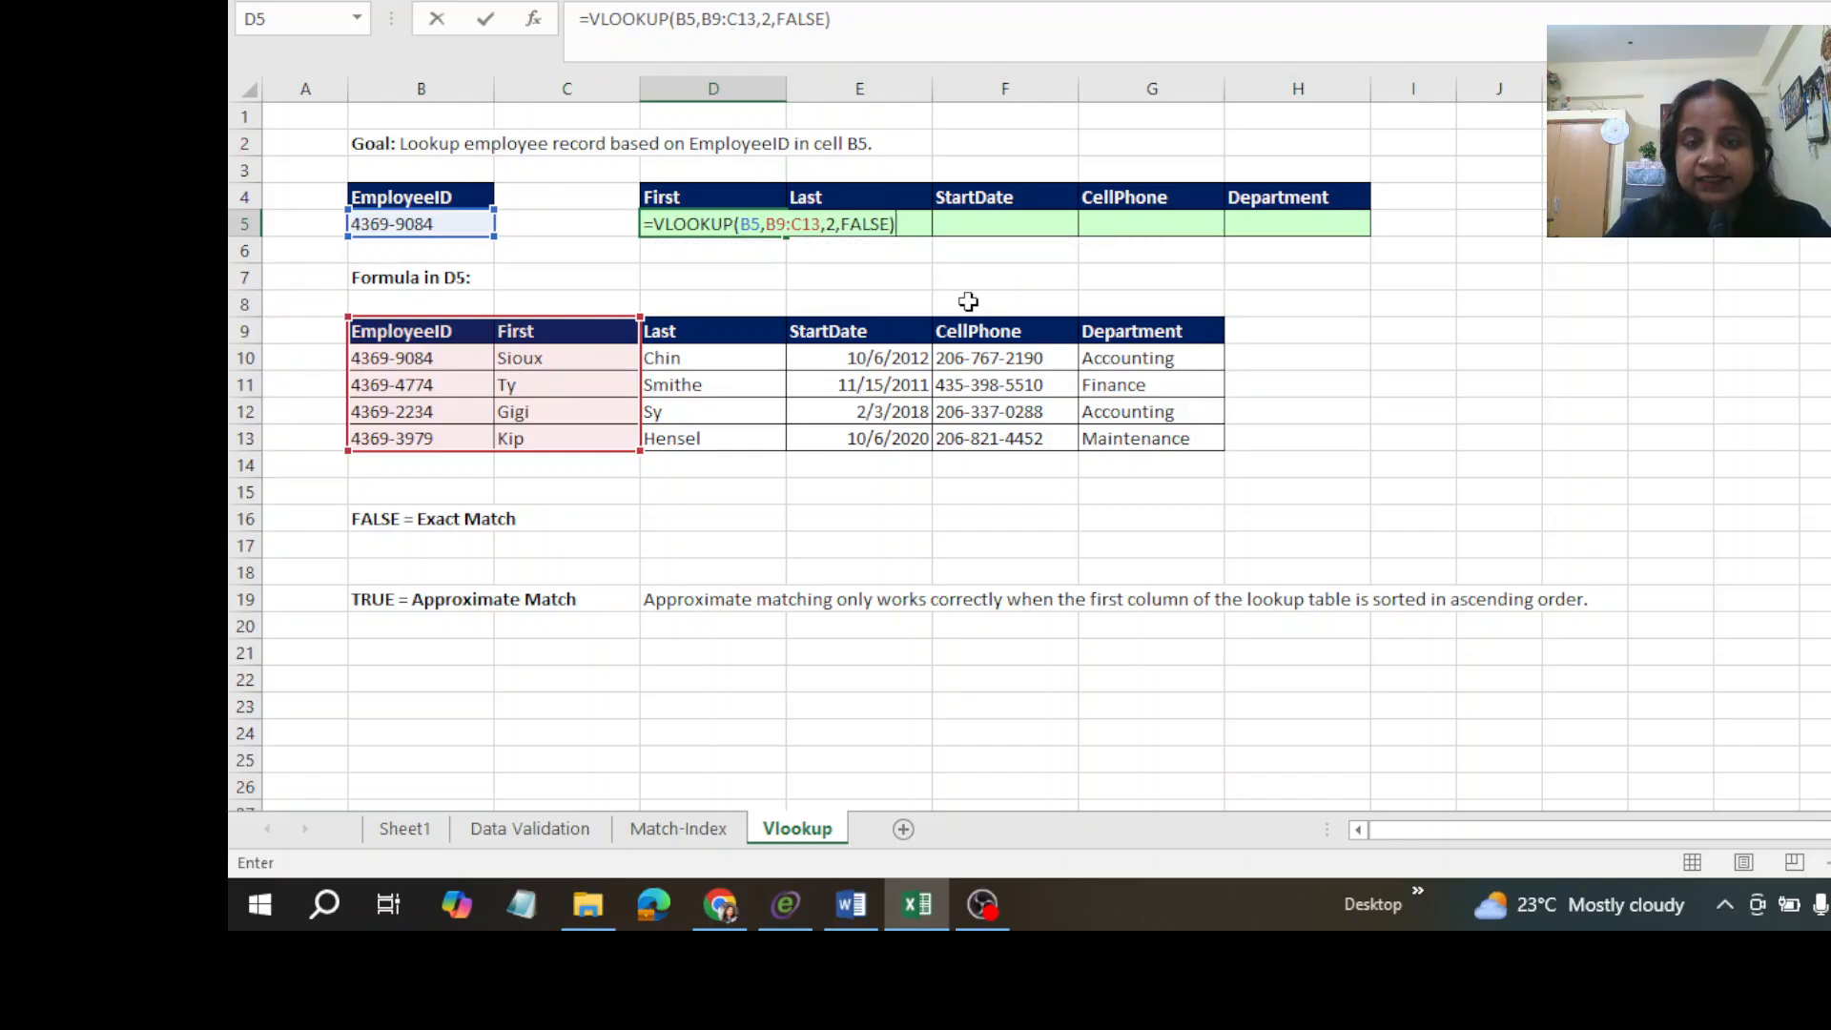
key("ctrl+Return")
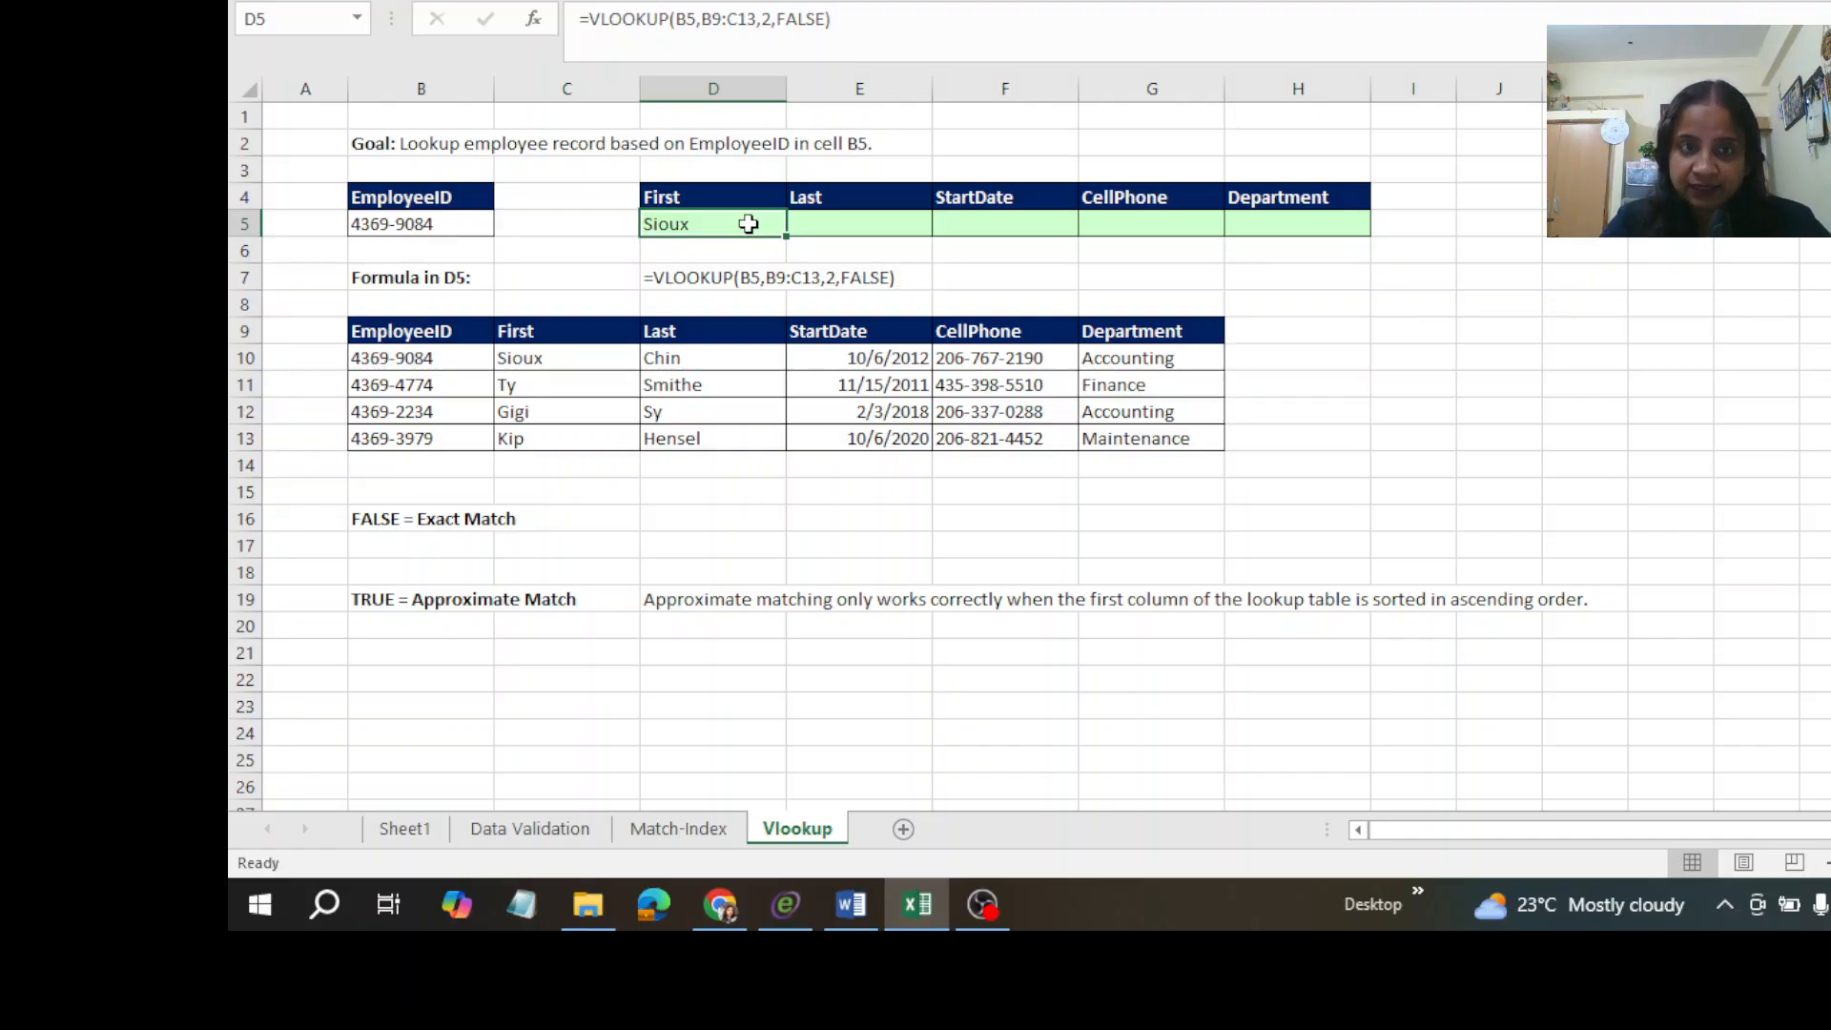
Review the Data Validation and Match-Index sheets, and check the formula in D5 on the Vlookup sheet.
left_click(839, 226)
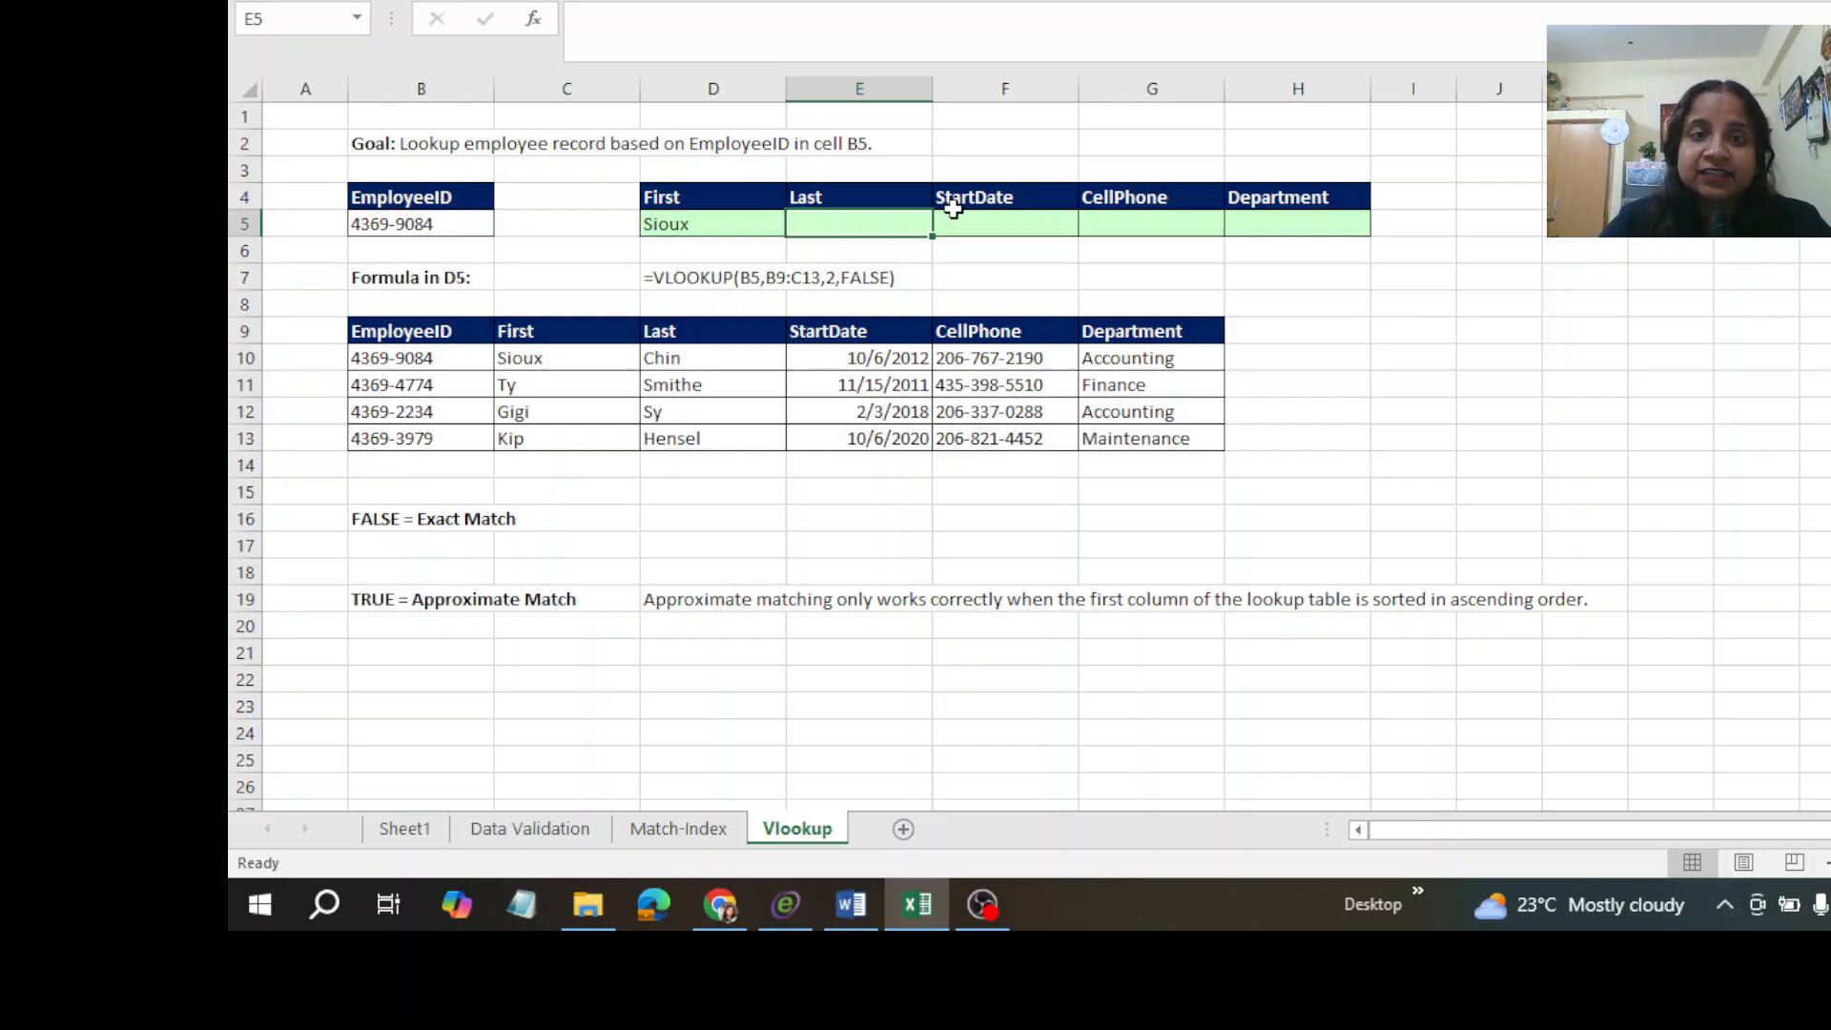
left_click(501, 843)
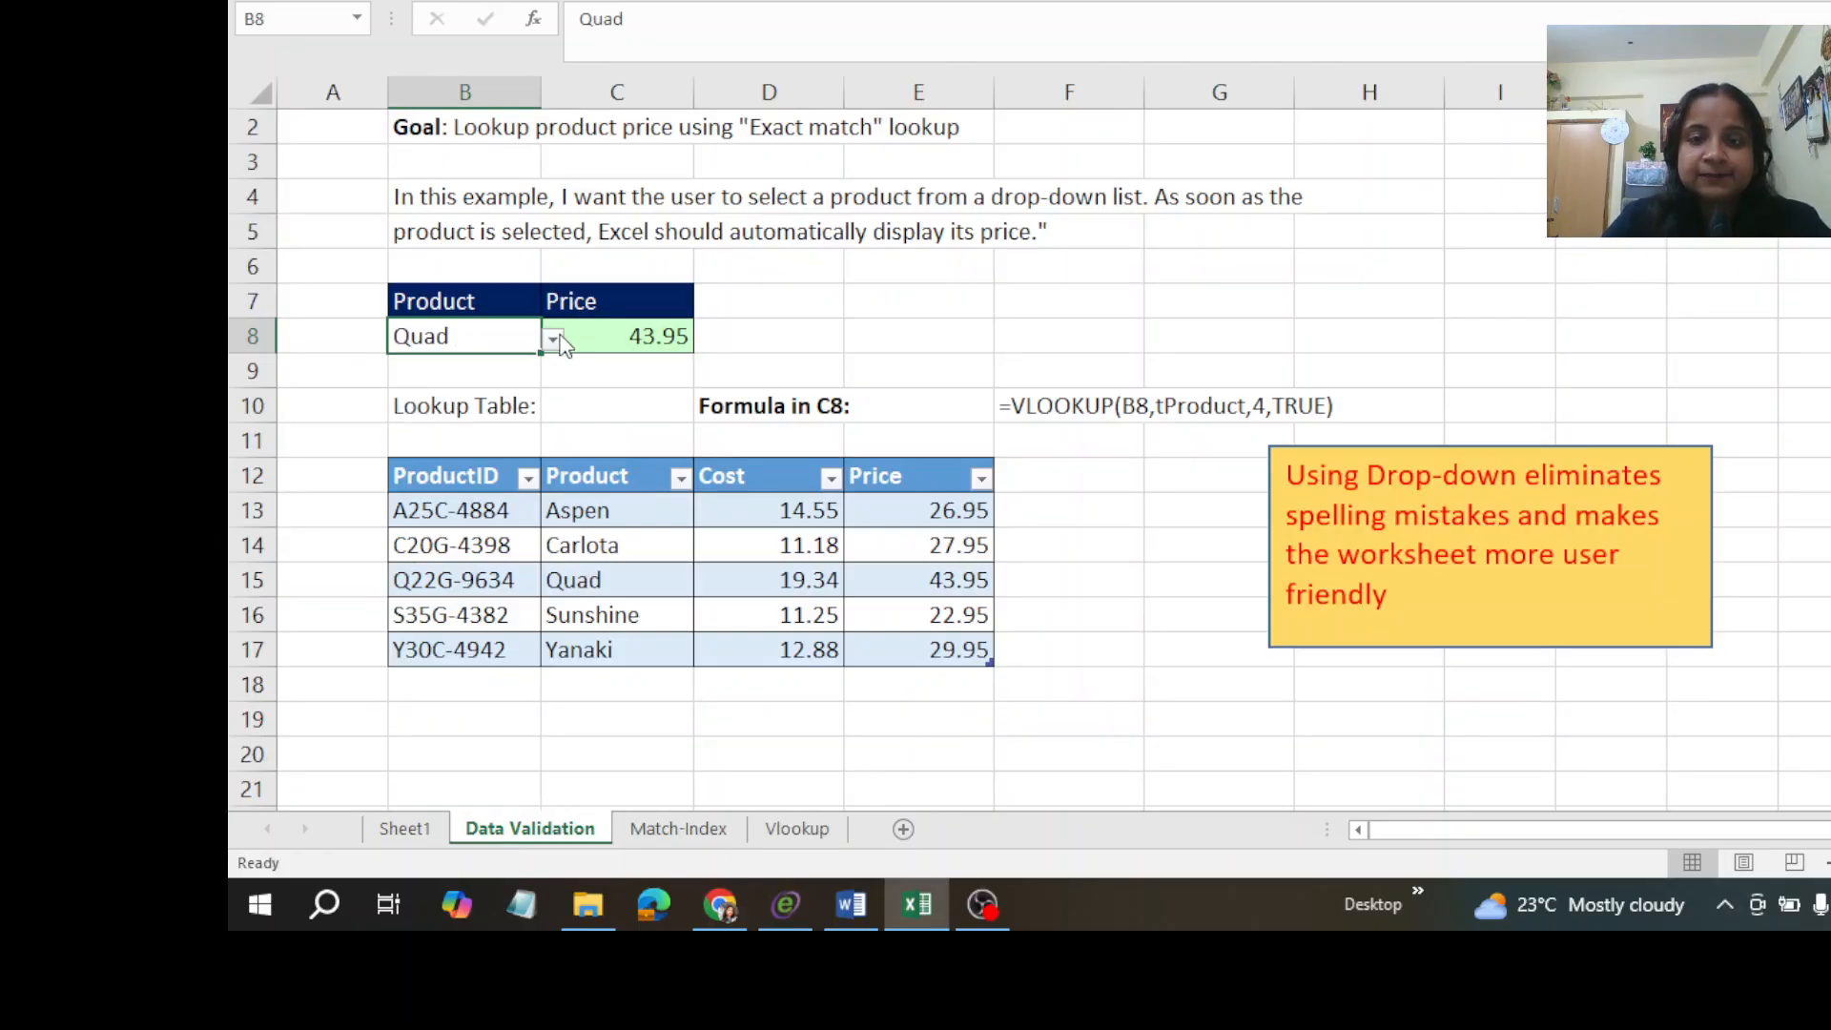
left_click(680, 829)
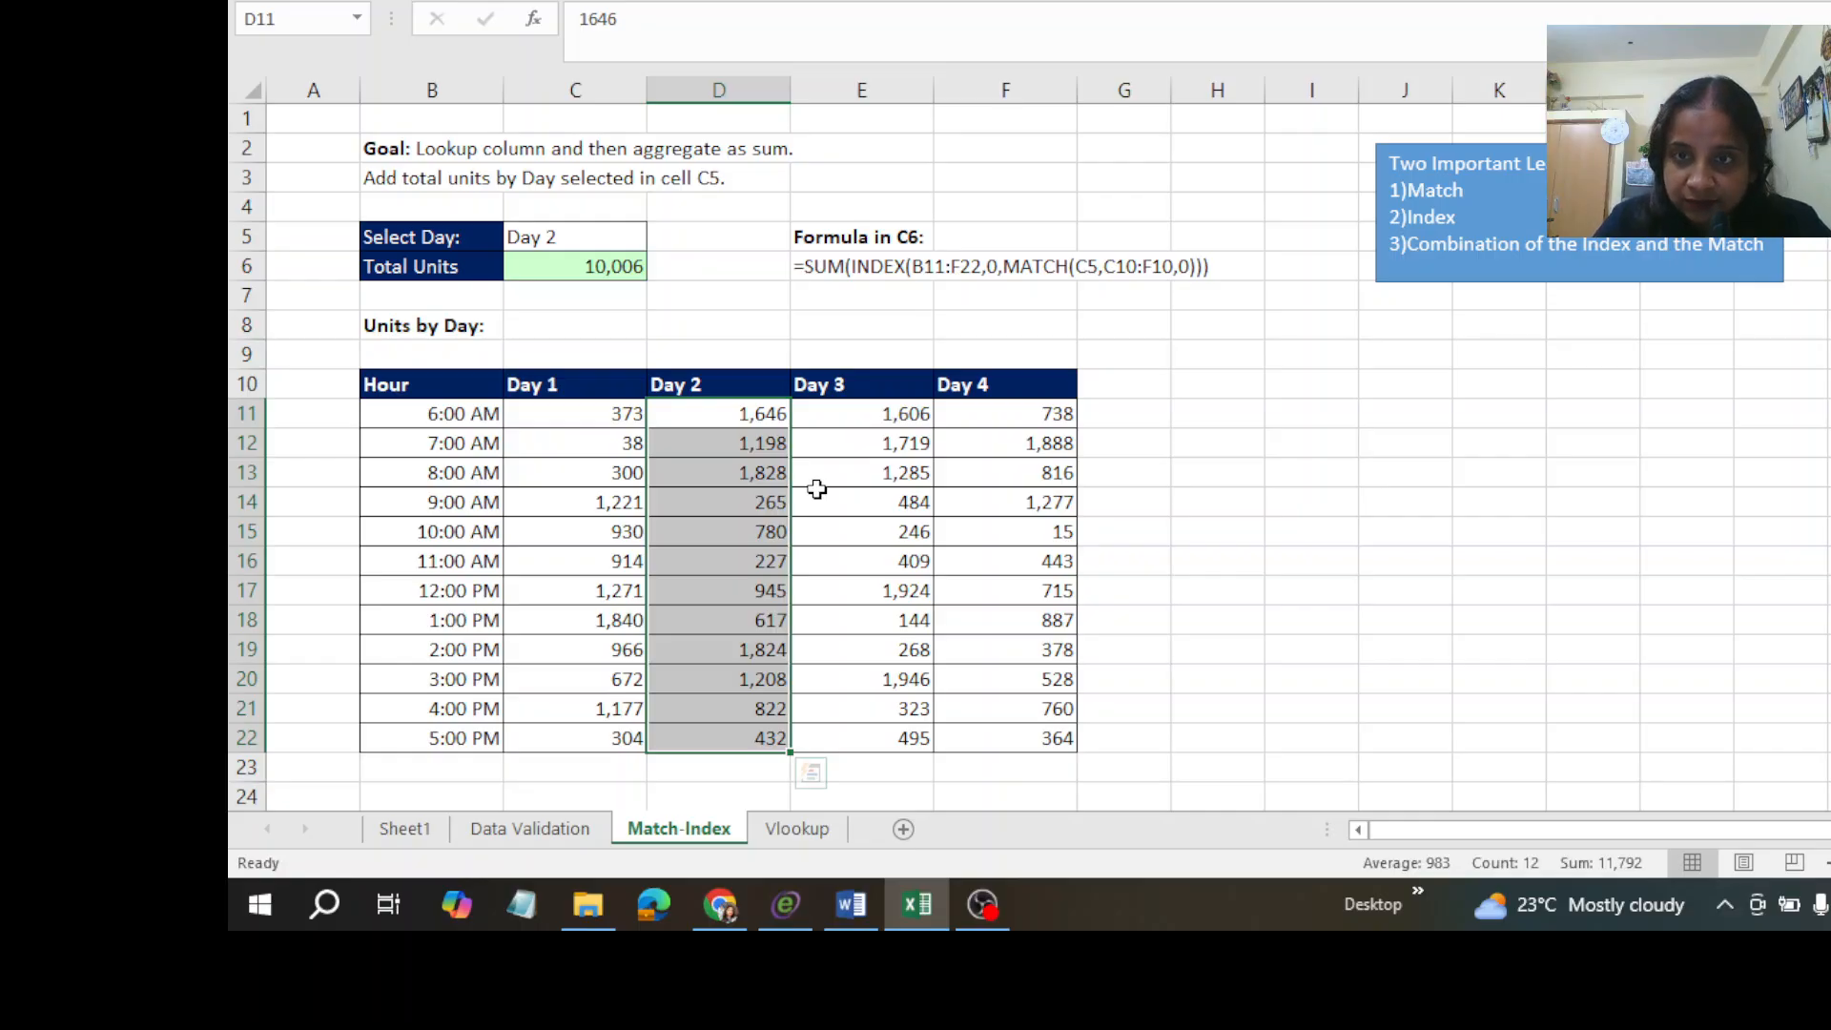
left_click(799, 828)
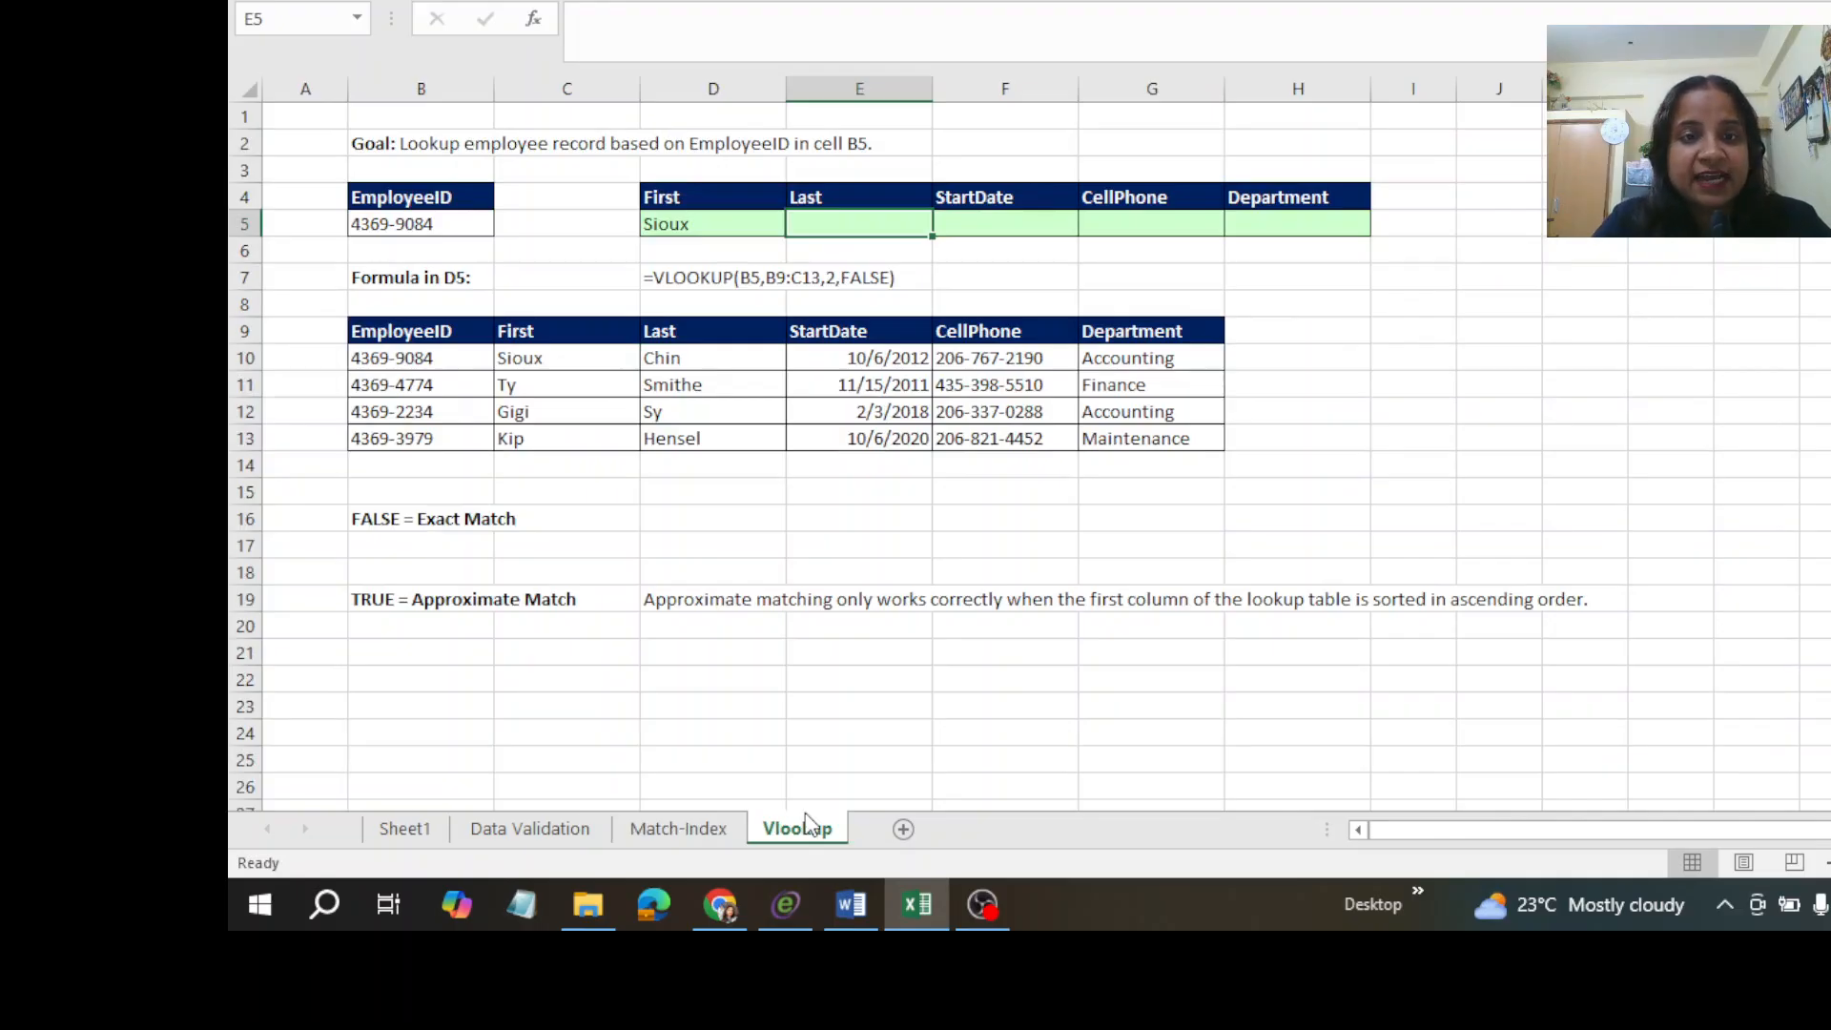
left_click(722, 219)
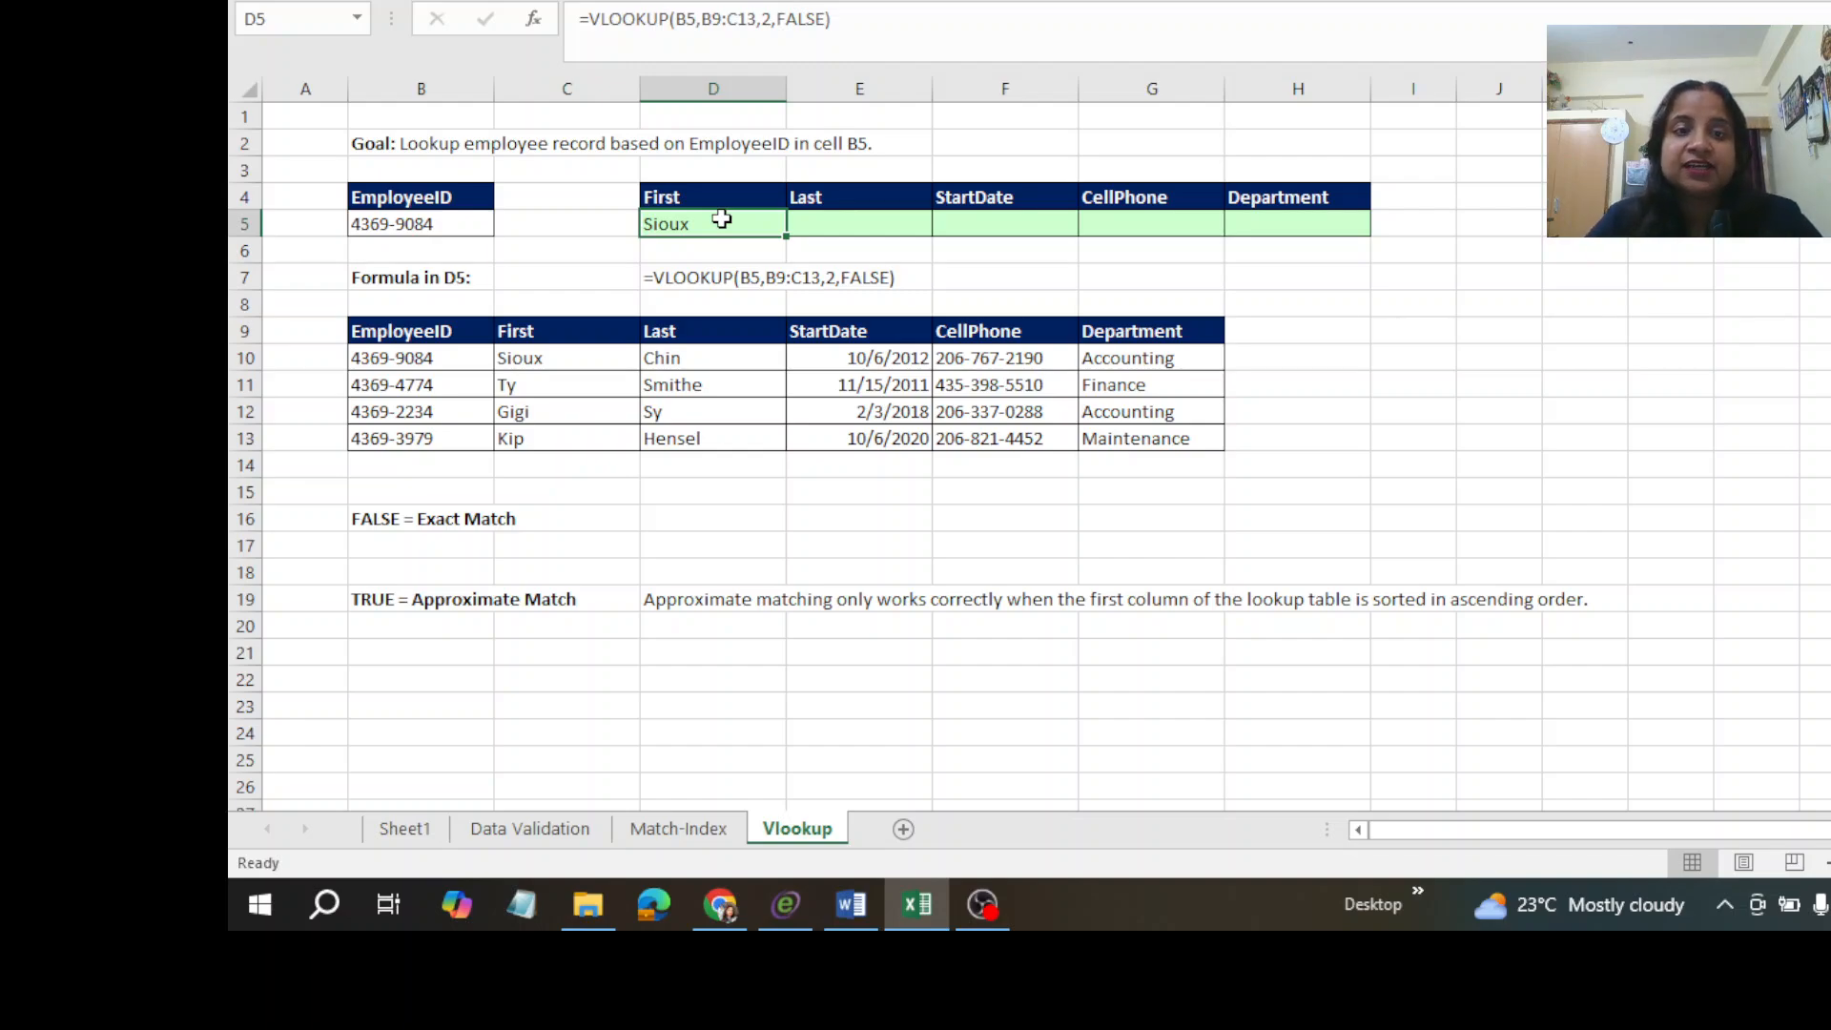
key("alt+Tab")
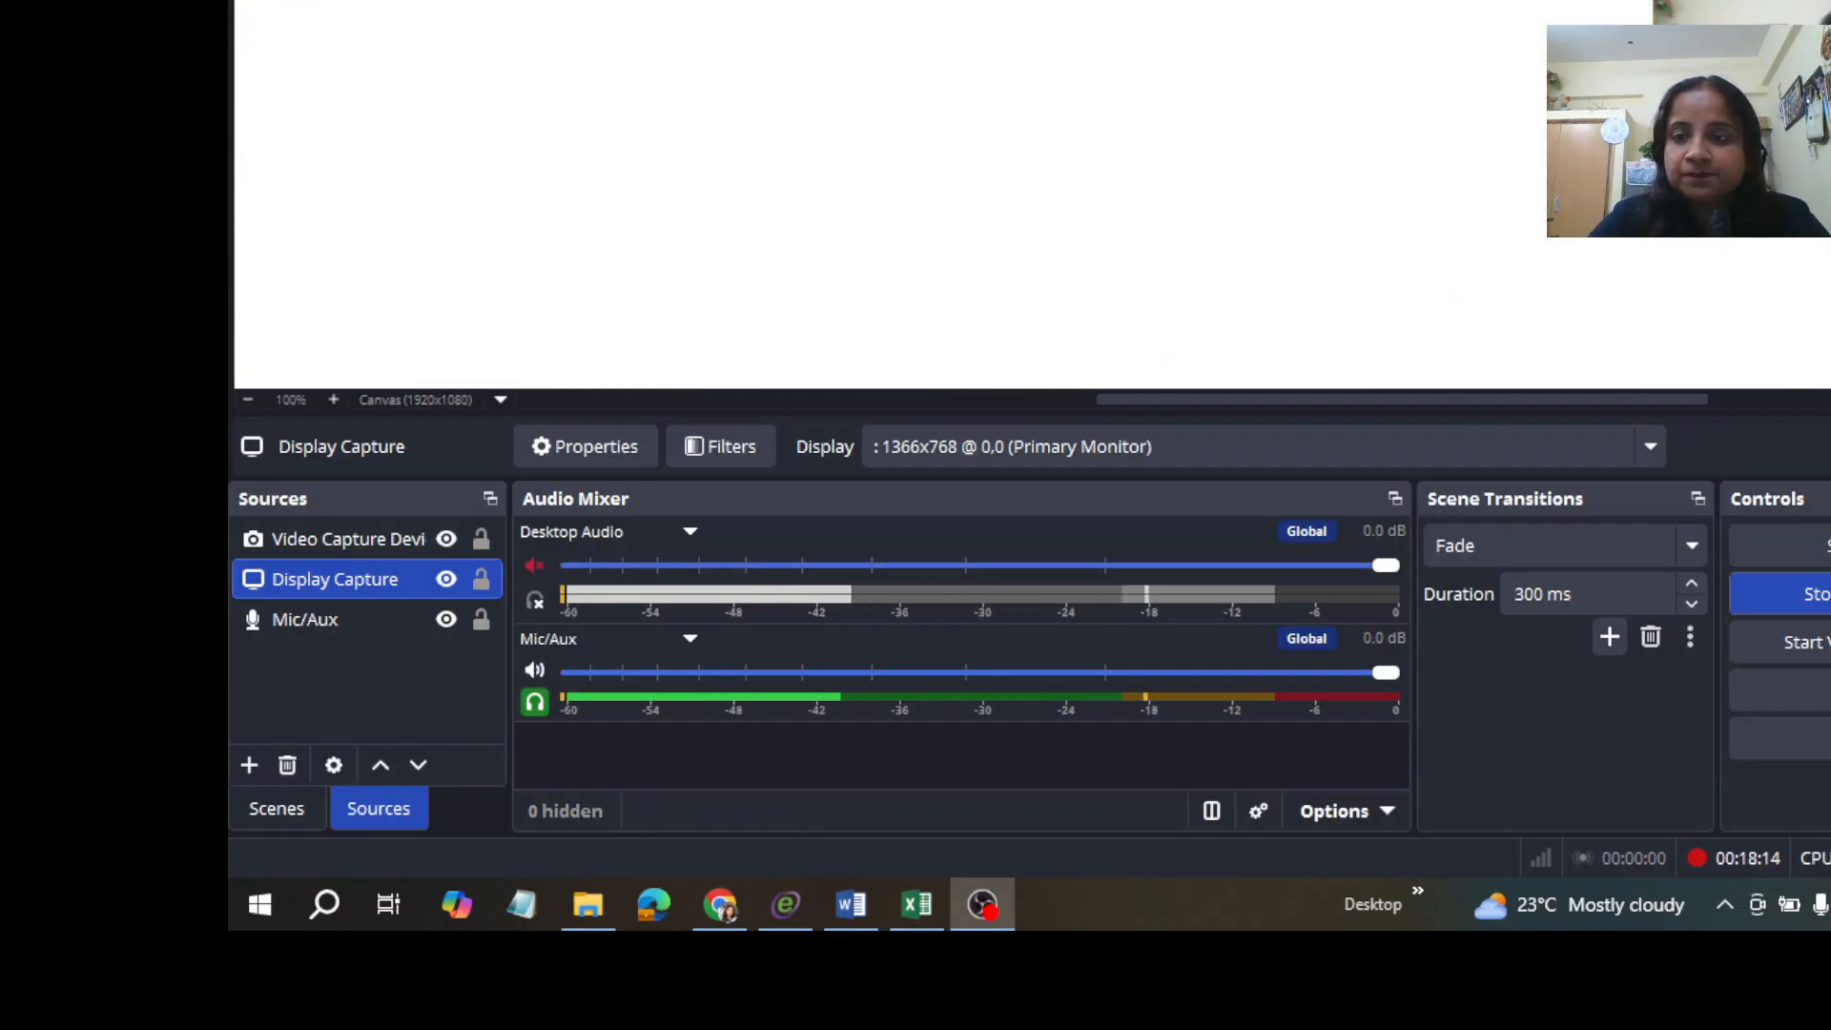